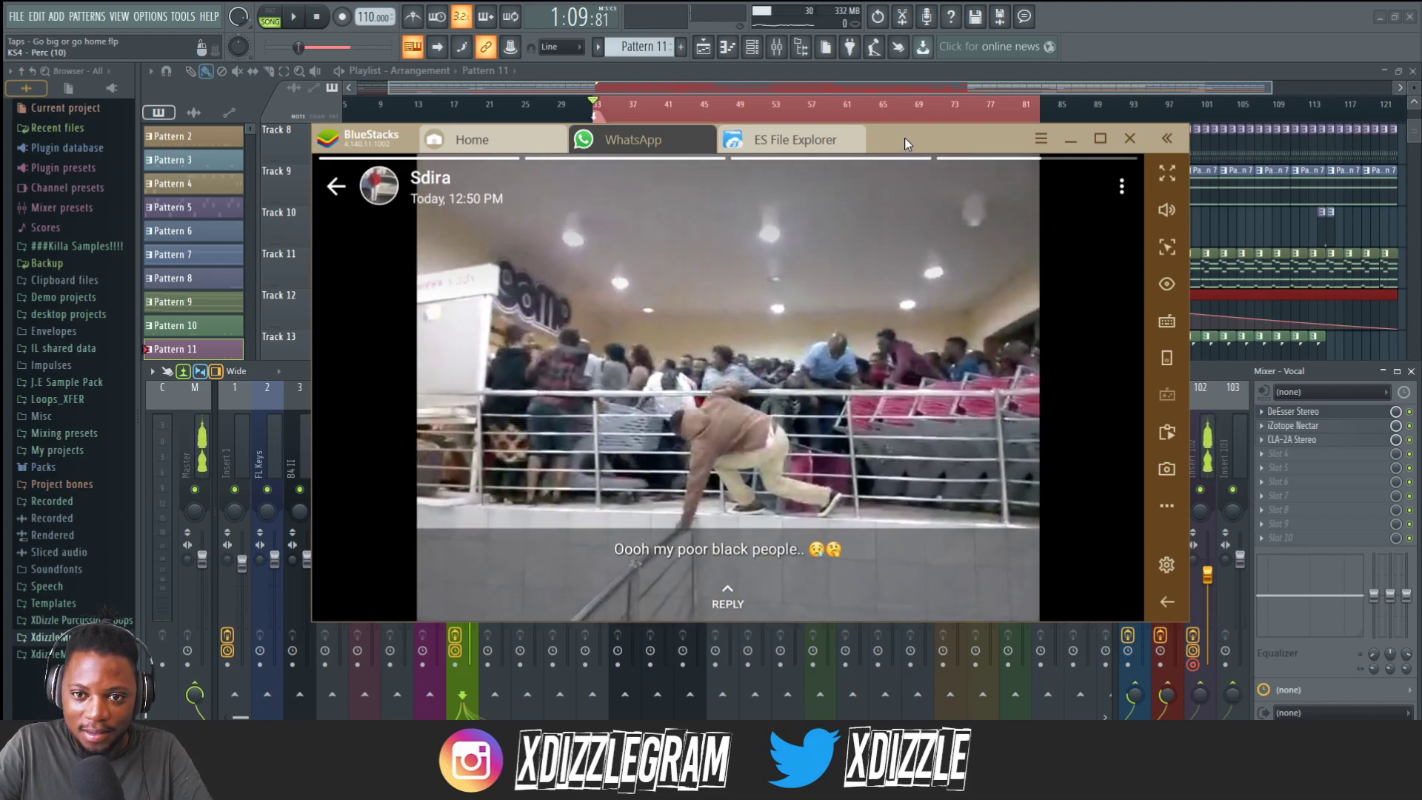
Move the BlueStacks window aside and inspect the iZotope Nectar, CLA-2A and DeEsser plugins on the Vocal mixer track.
drag(904, 140, 1421, 250)
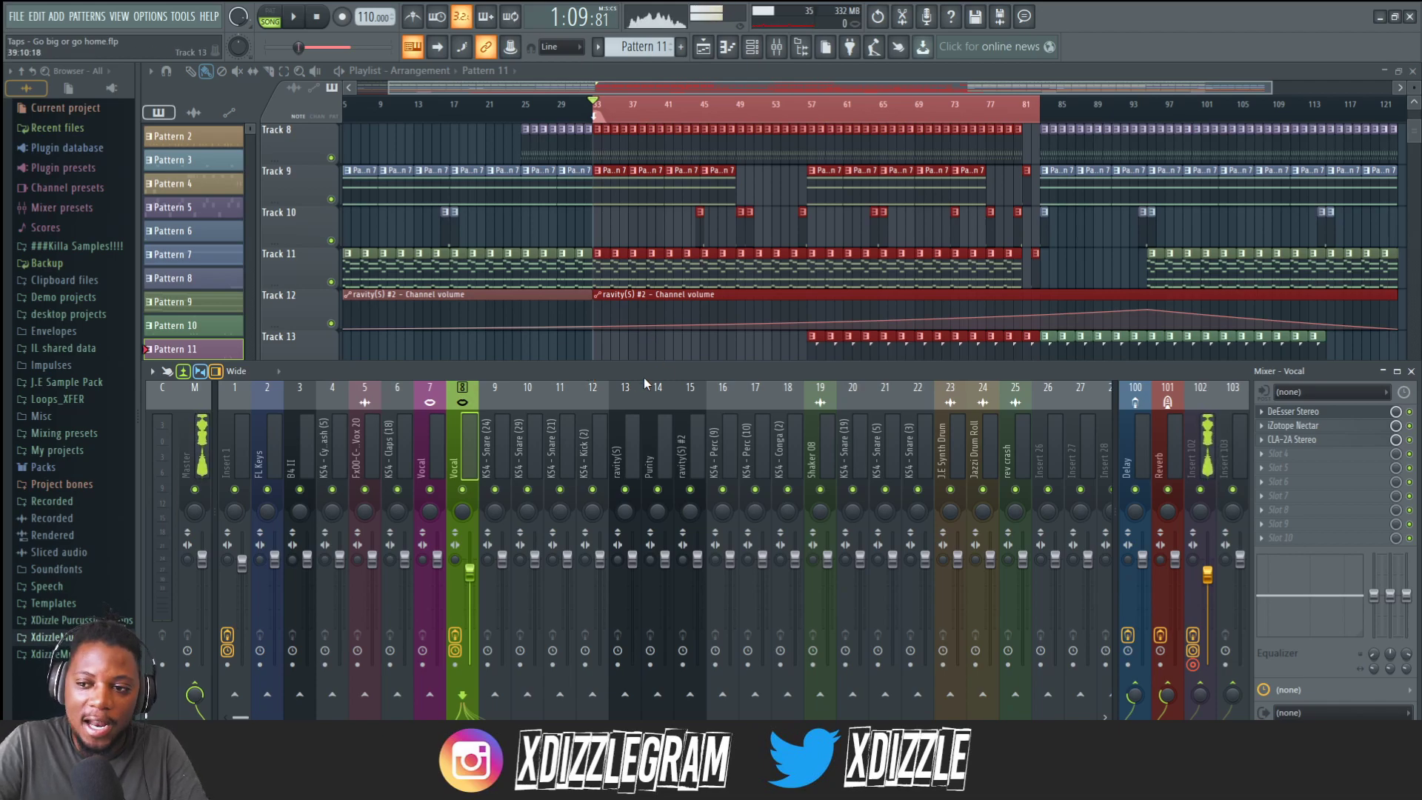
click(1307, 431)
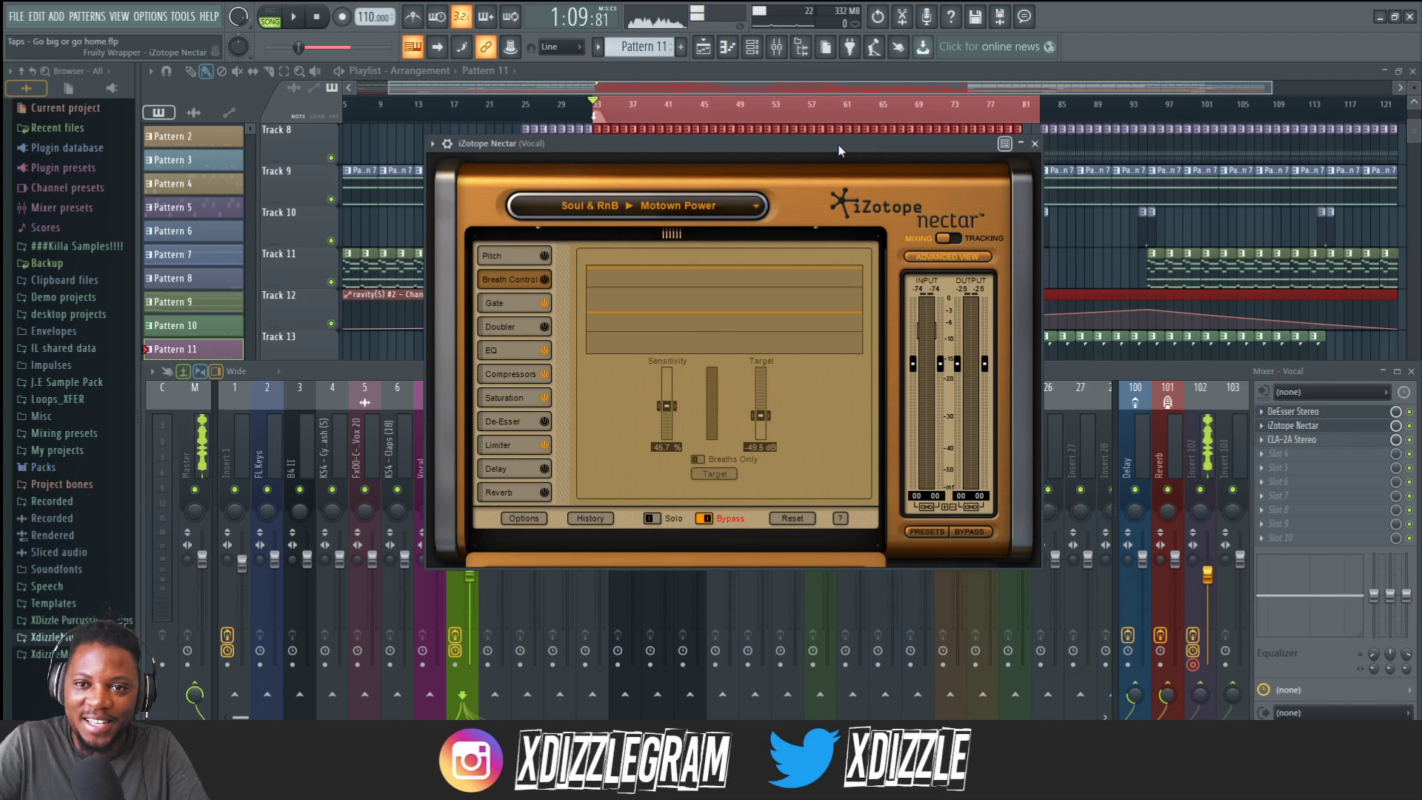
drag(838, 145, 852, 151)
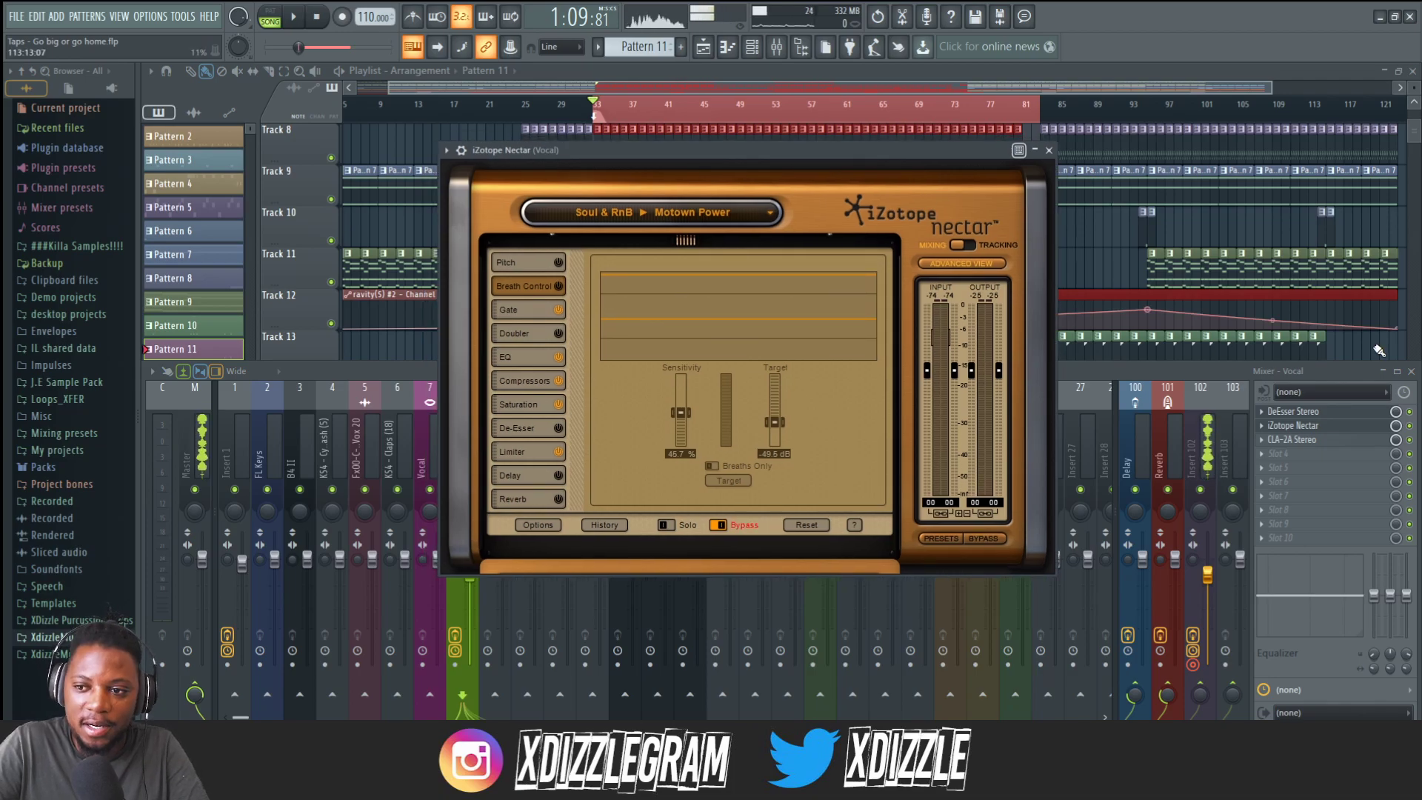
click(1297, 441)
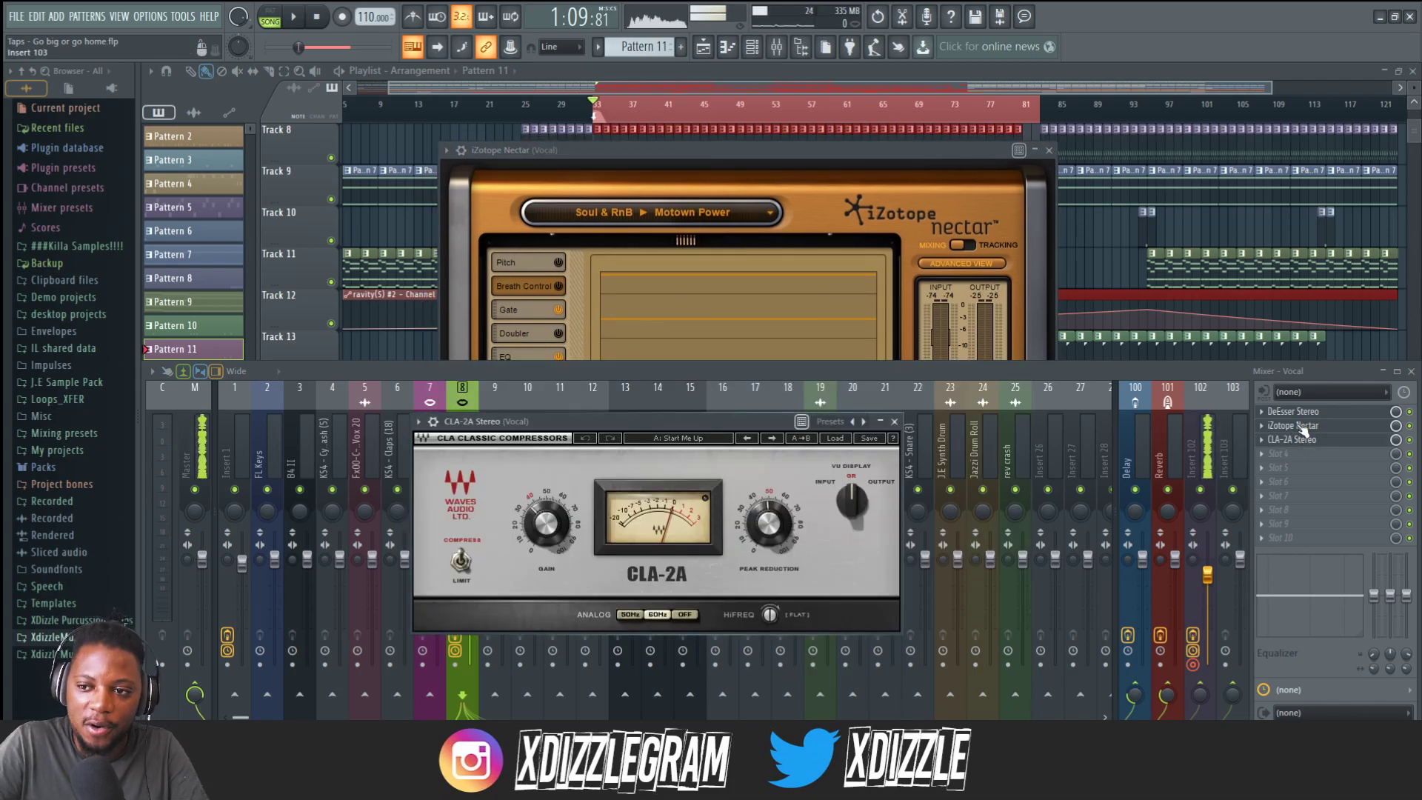
click(1292, 439)
click(1292, 411)
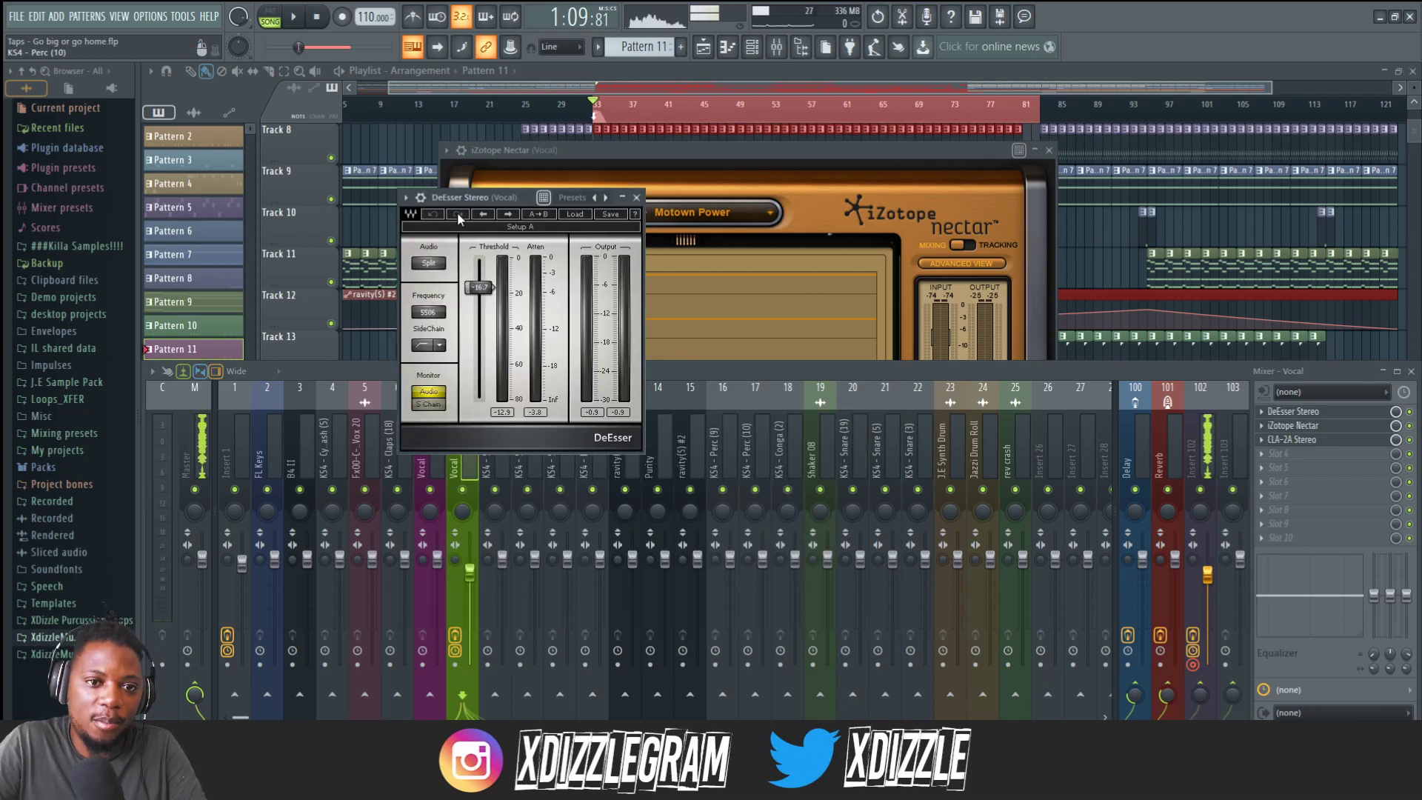
drag(487, 198, 580, 208)
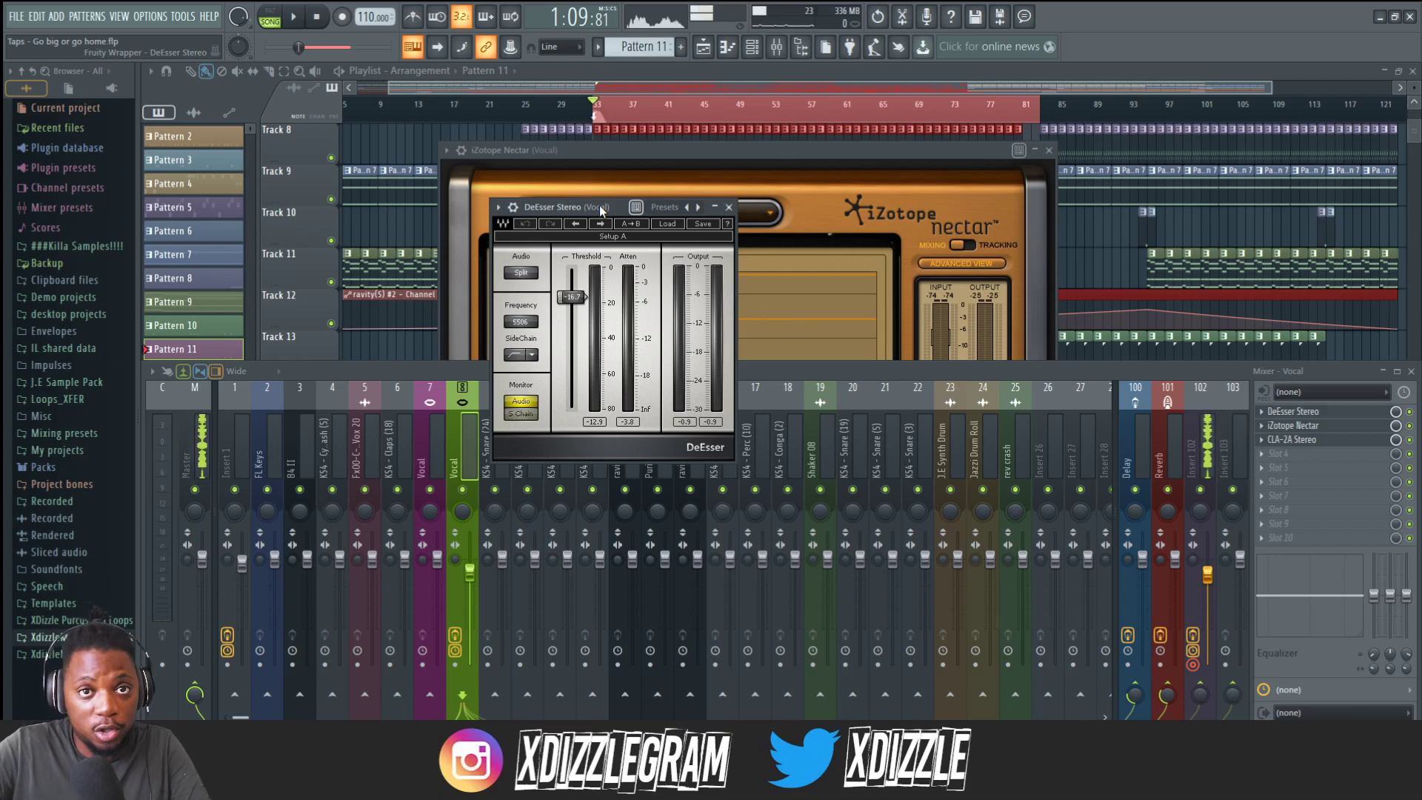
click(729, 206)
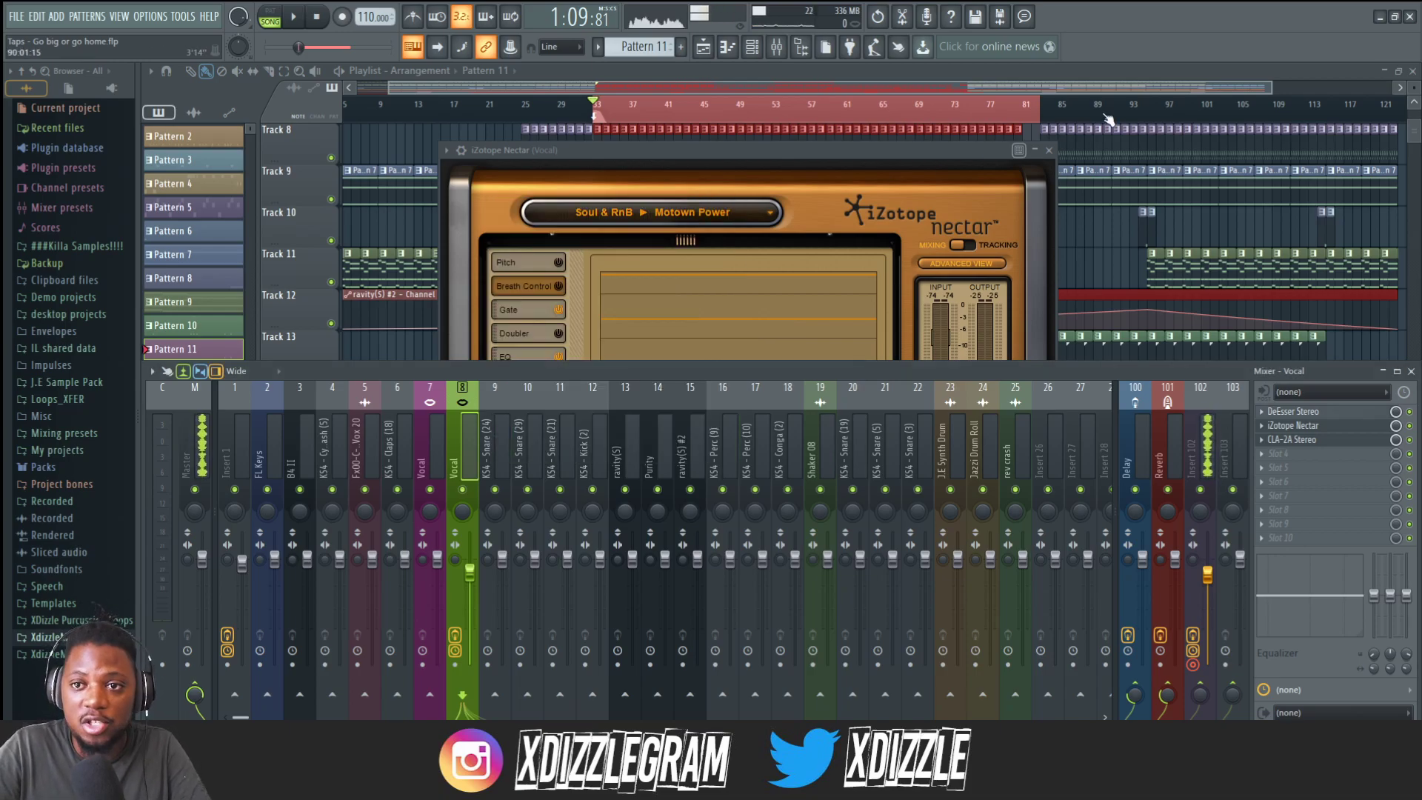
click(1049, 150)
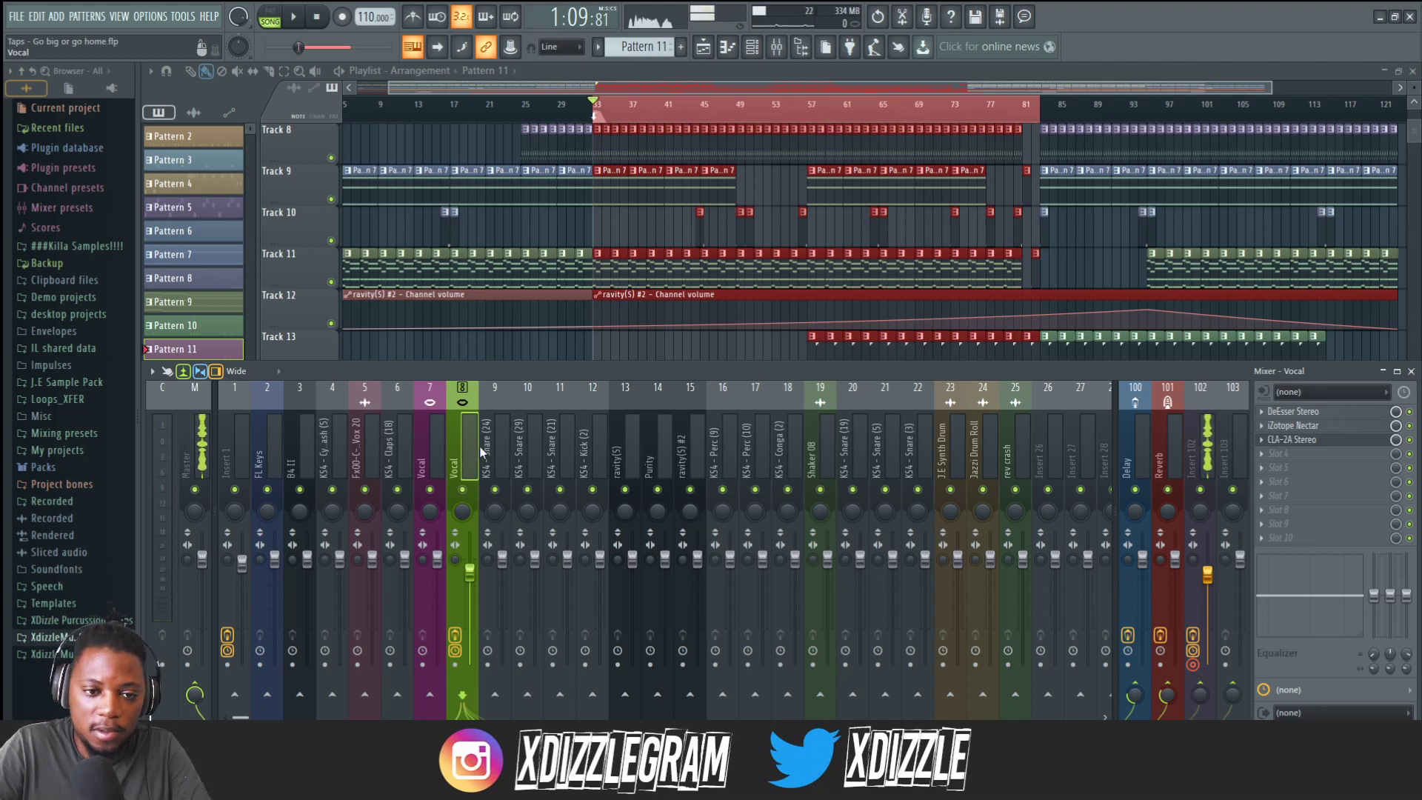
Enlarge the playlist and play the arrangement, zooming the timeline to listen to the vocal against the beat.
click(637, 79)
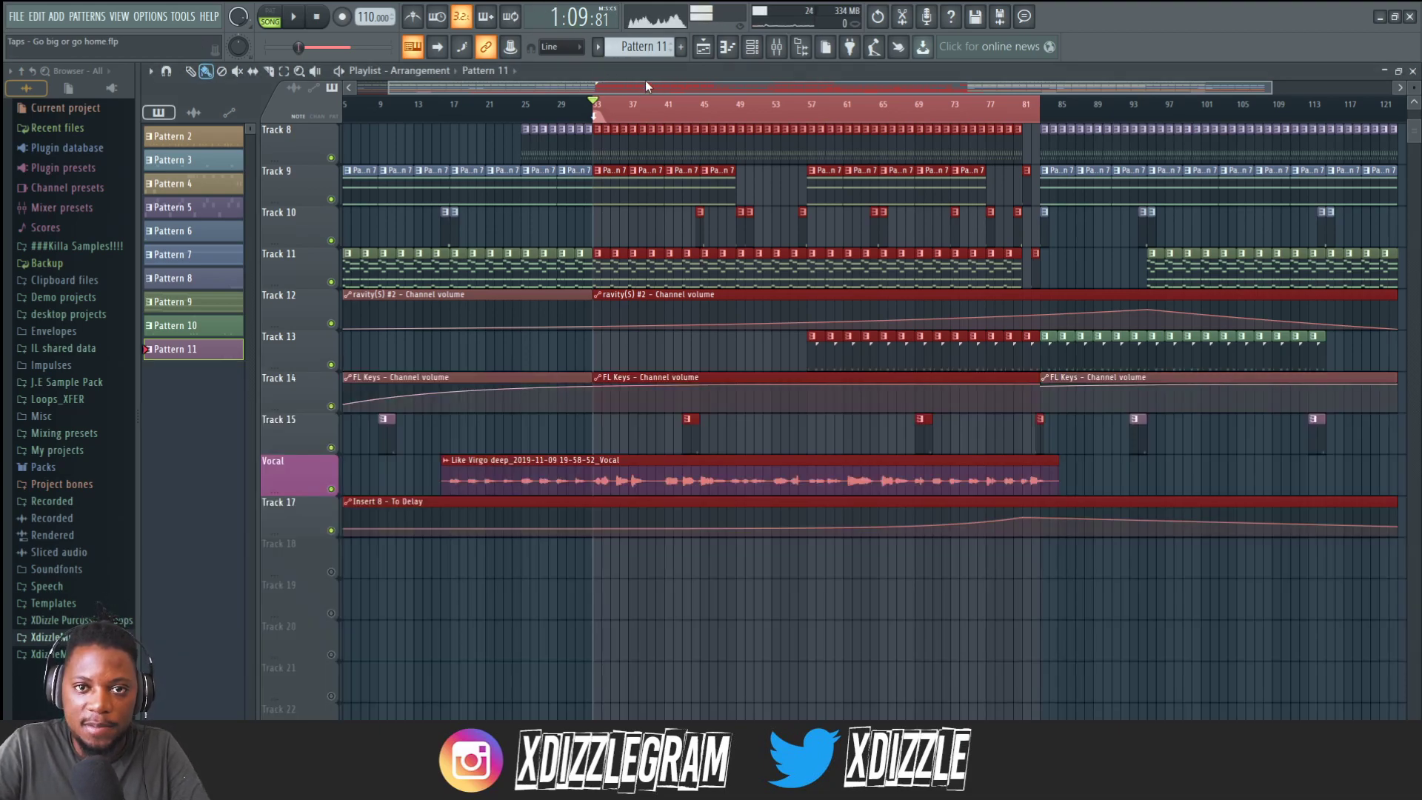
key(space)
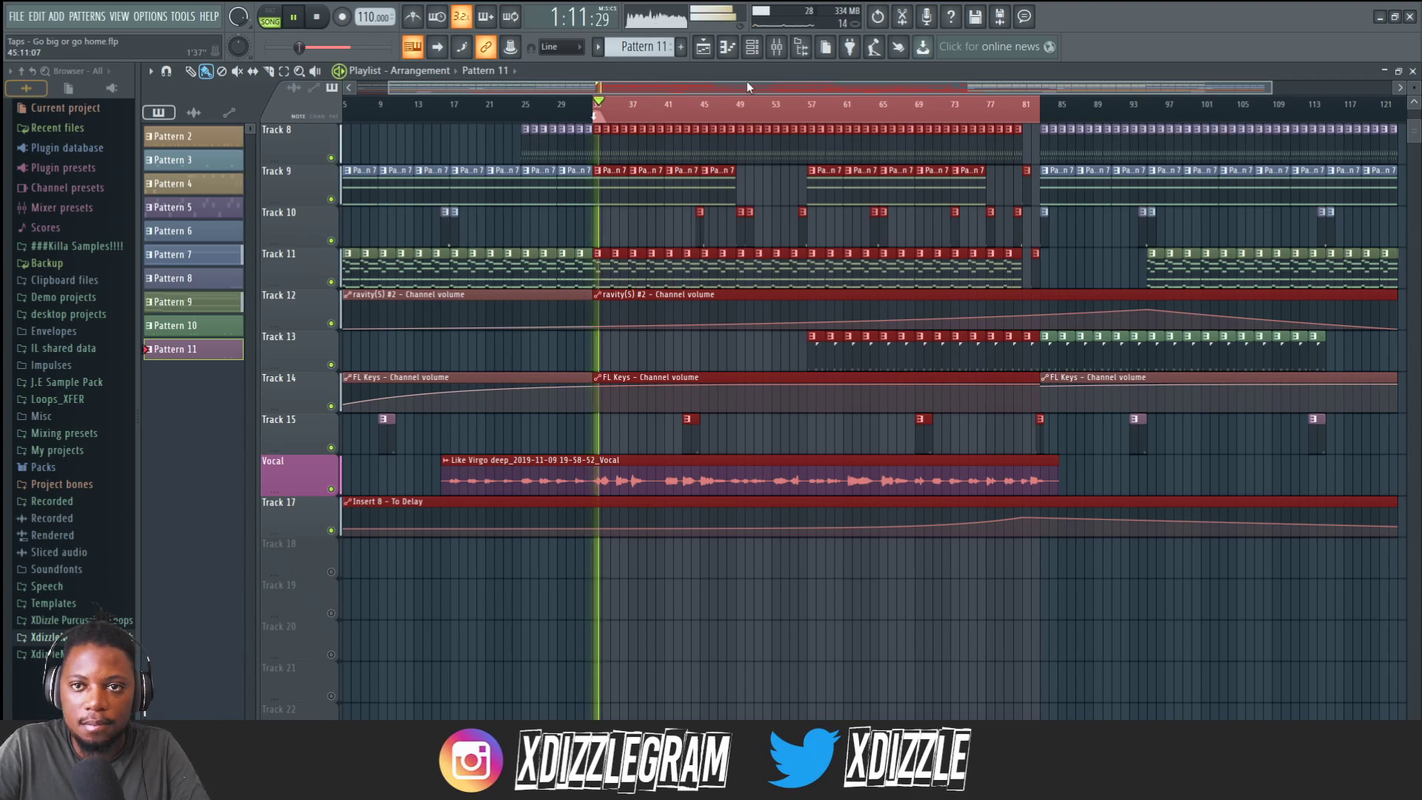
scroll(751, 120, down, 2)
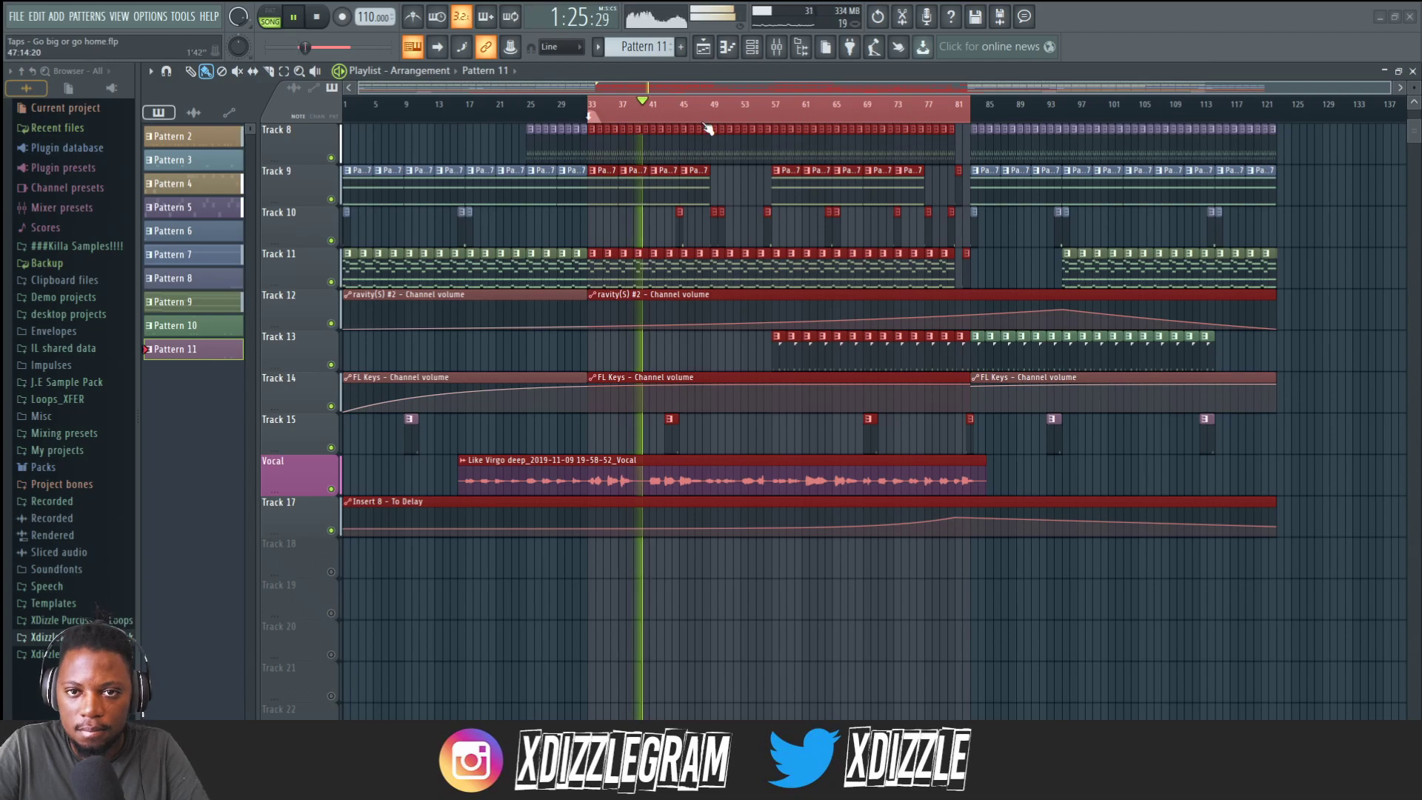
scroll(696, 122, up, 3)
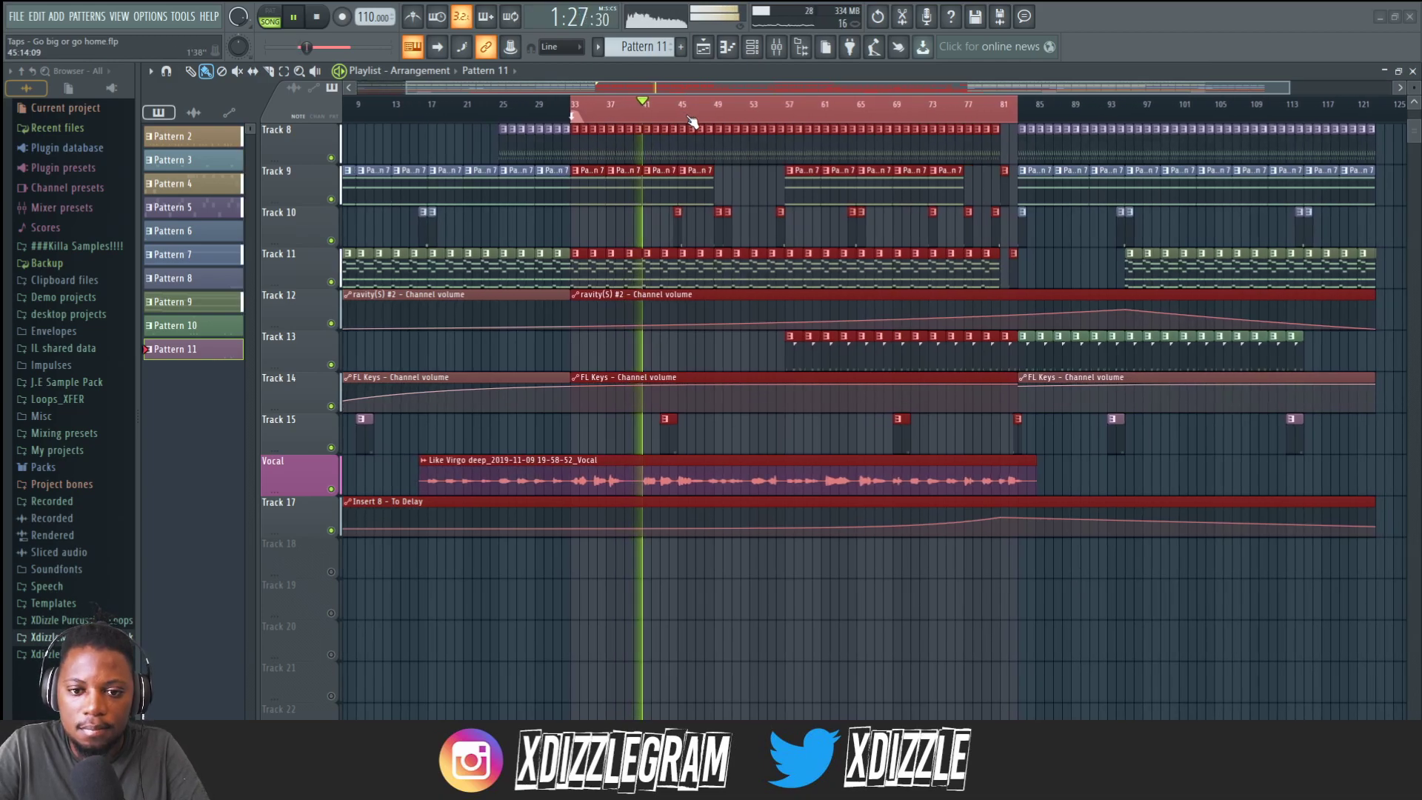
scroll(691, 120, up, 2)
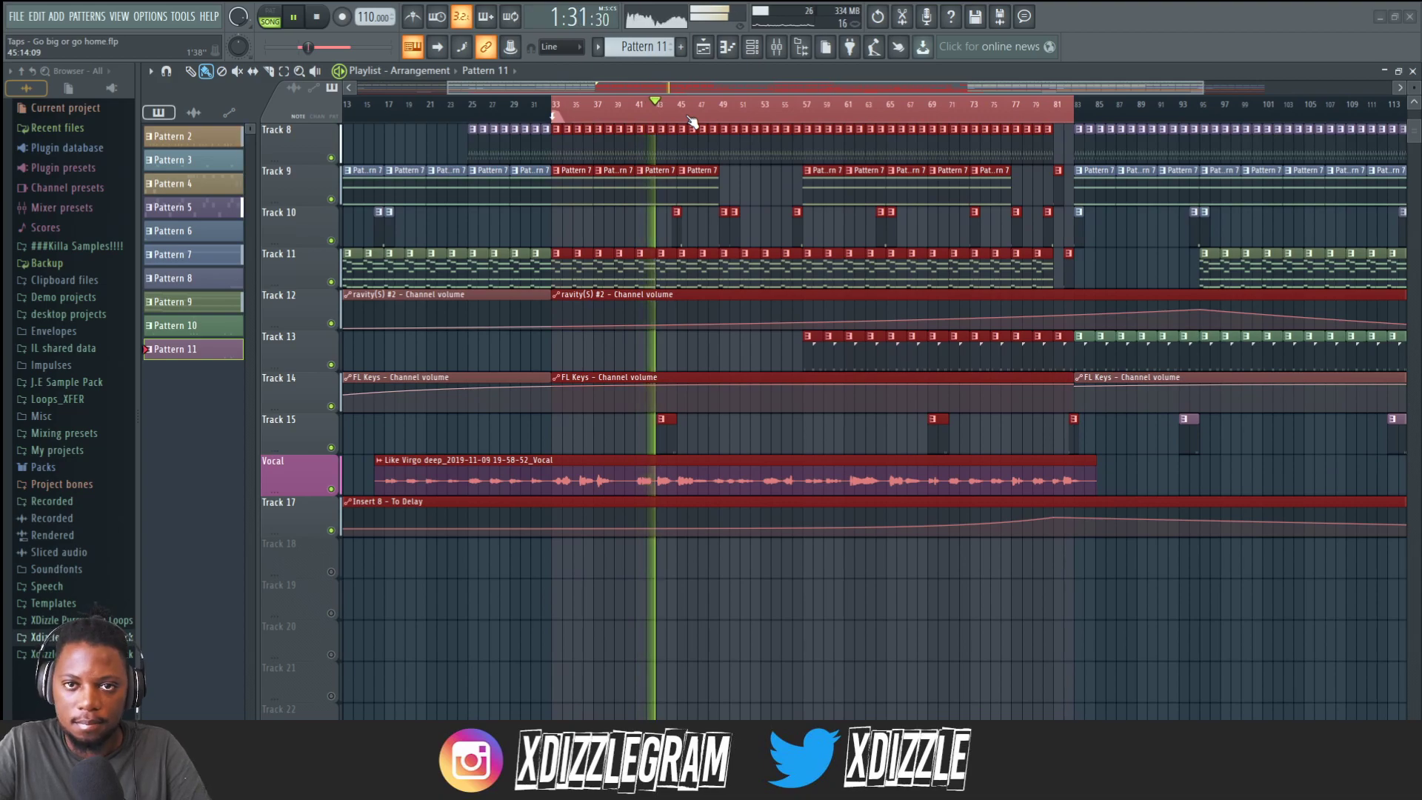
Reopen iZotope Nectar on the Vocal track and watch it process the vocal during playback, then stop.
click(785, 50)
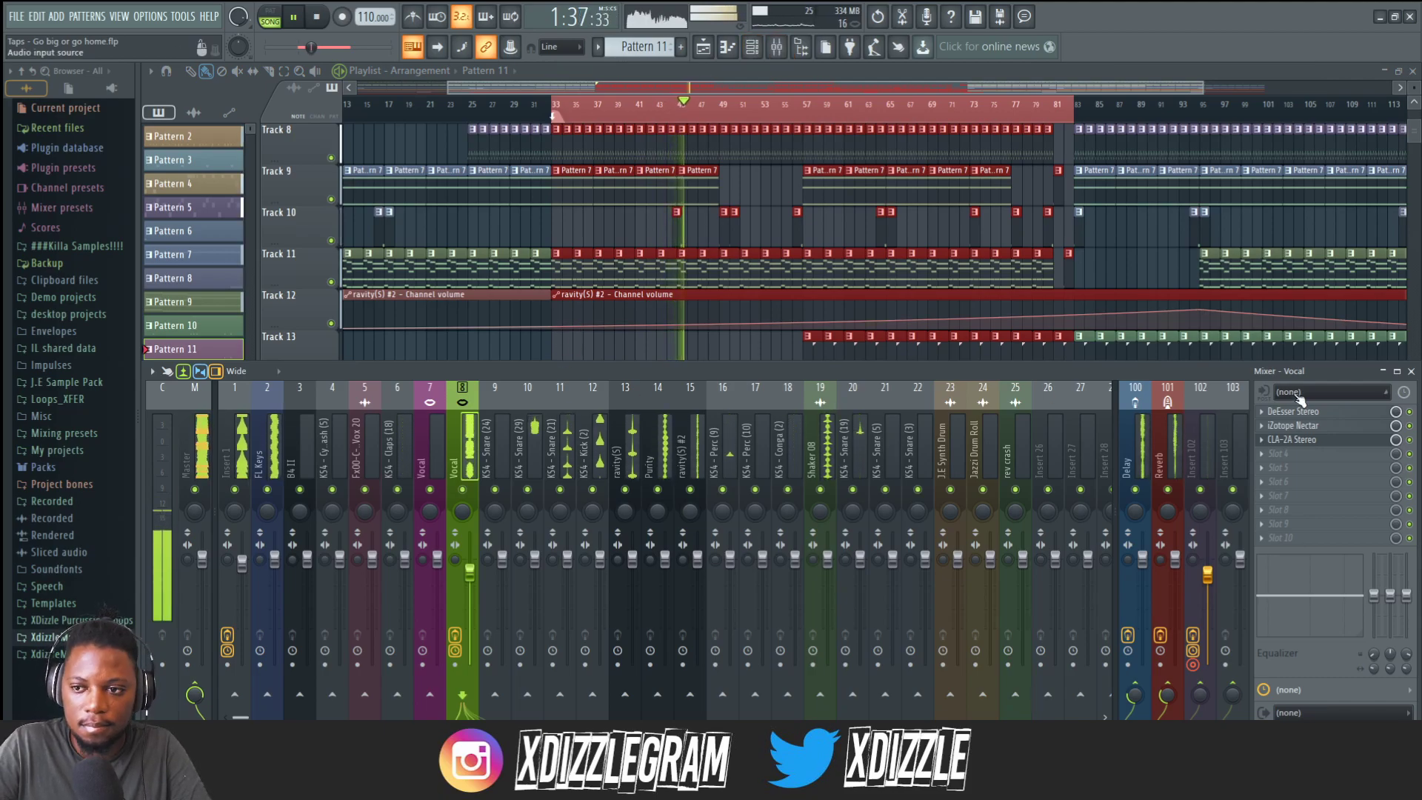
click(1314, 429)
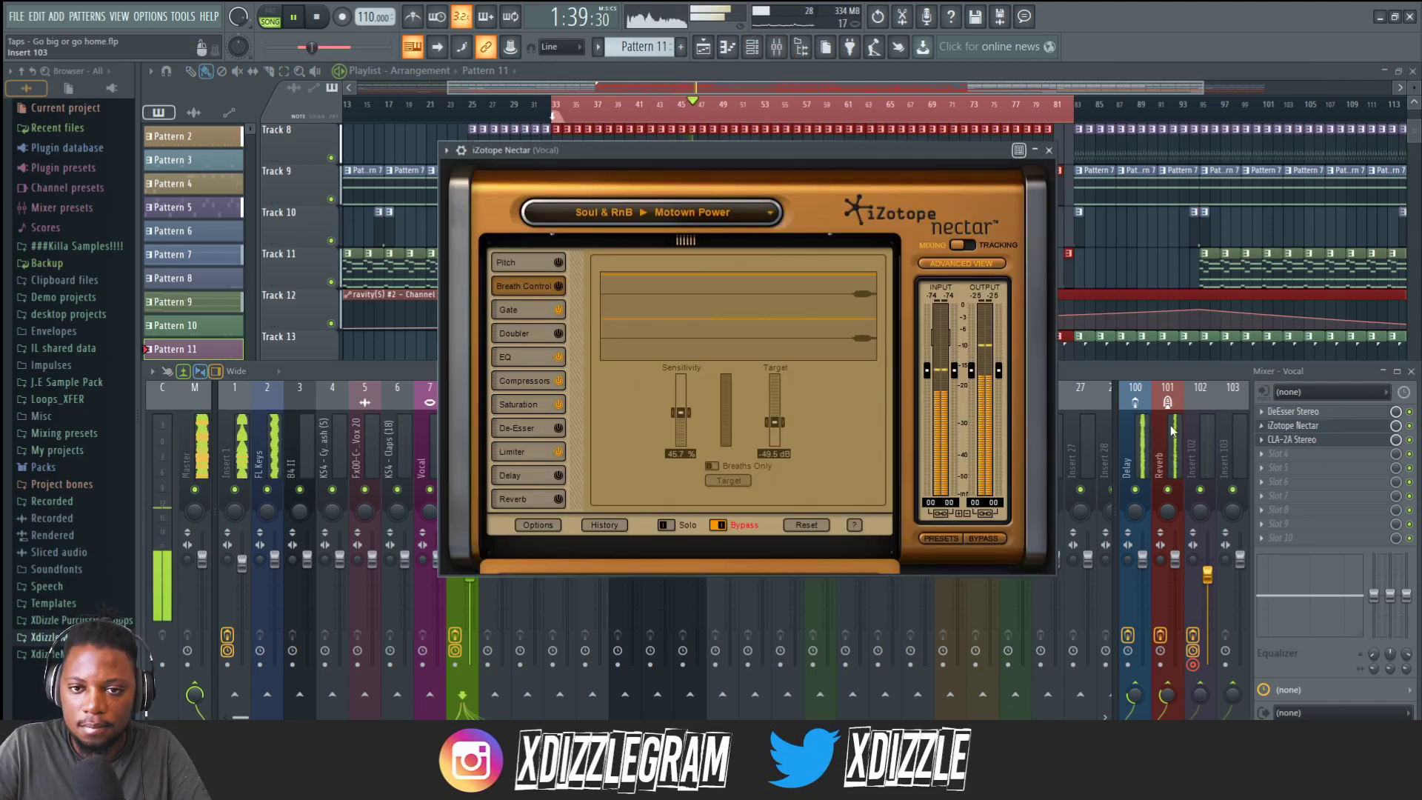
drag(798, 154, 880, 356)
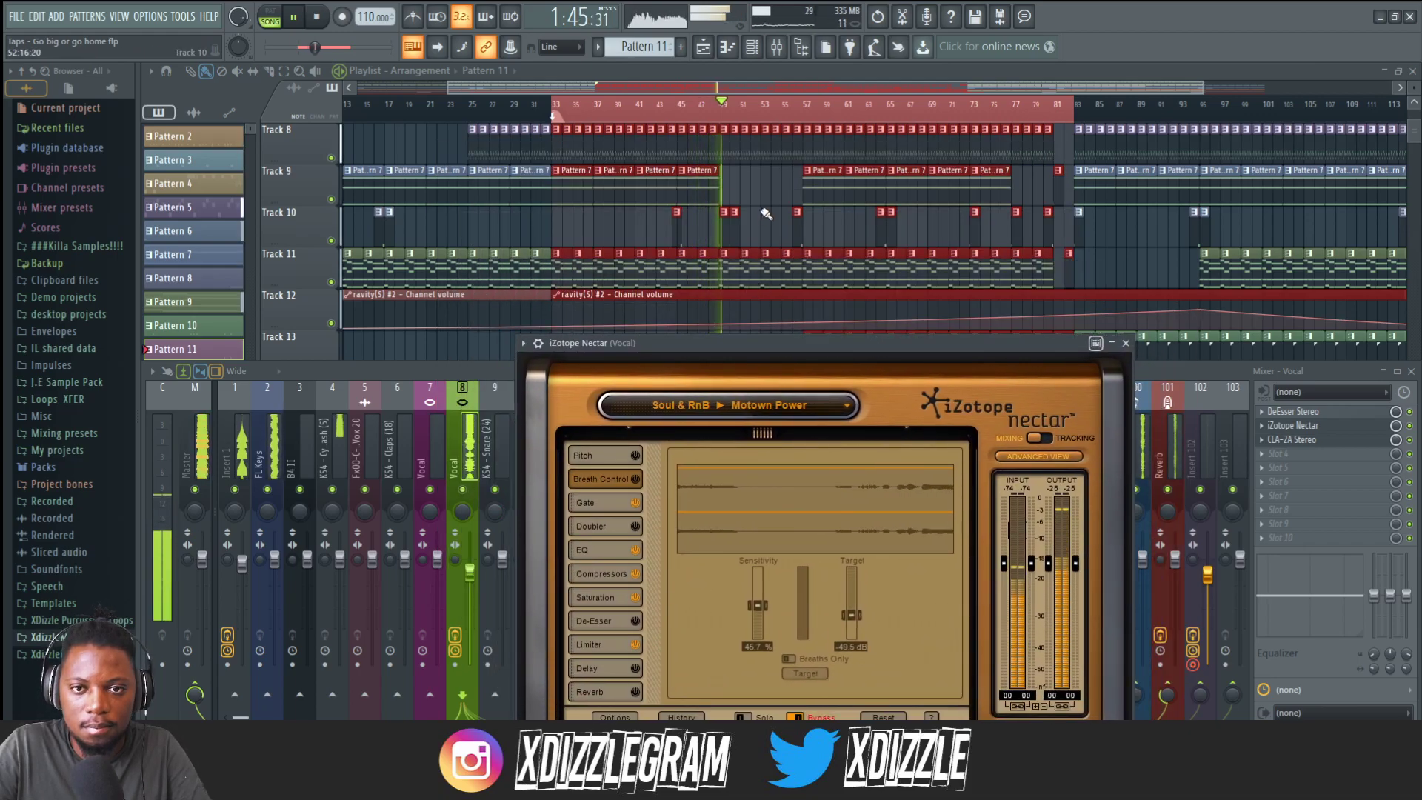
scroll(765, 215, down, 4)
scroll(765, 215, down, 2)
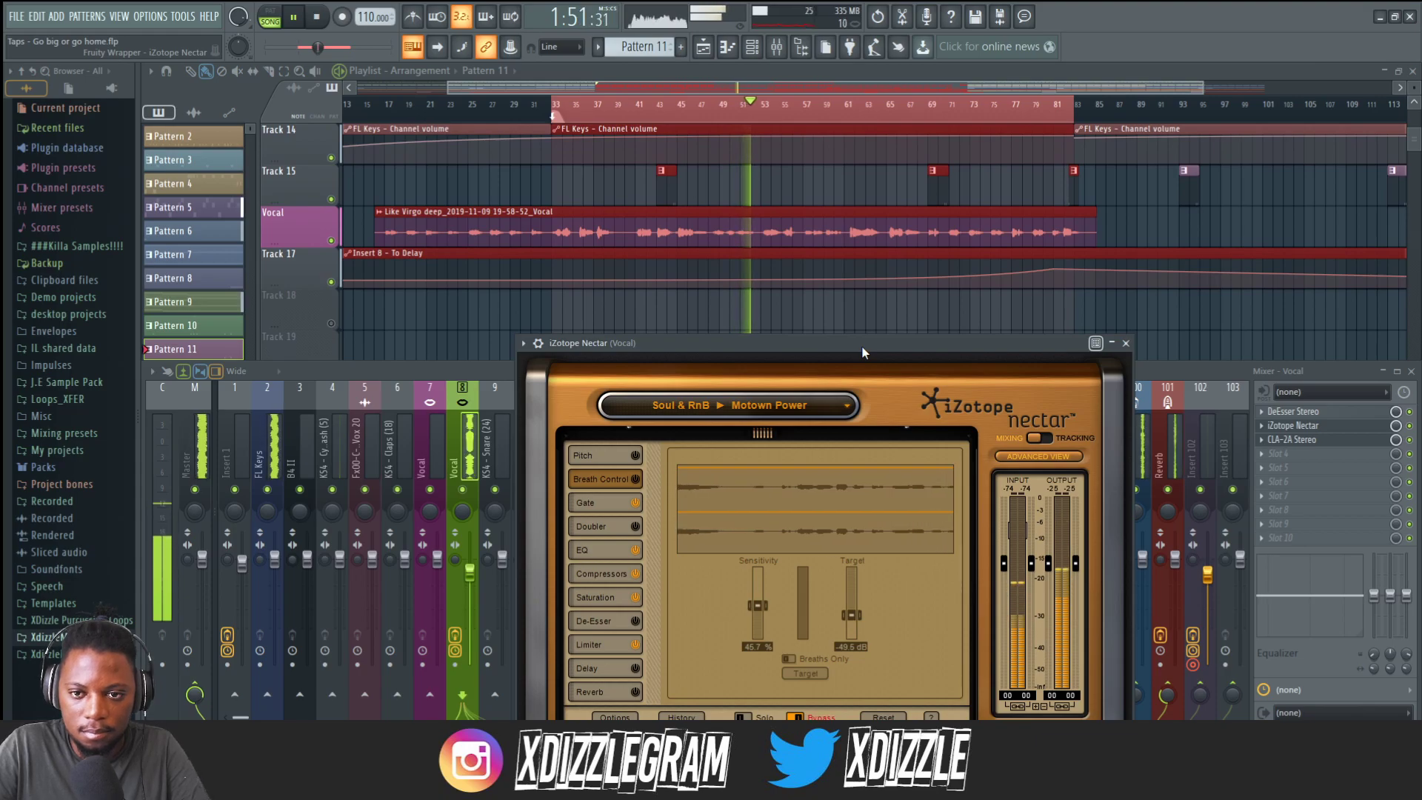
drag(862, 346, 858, 333)
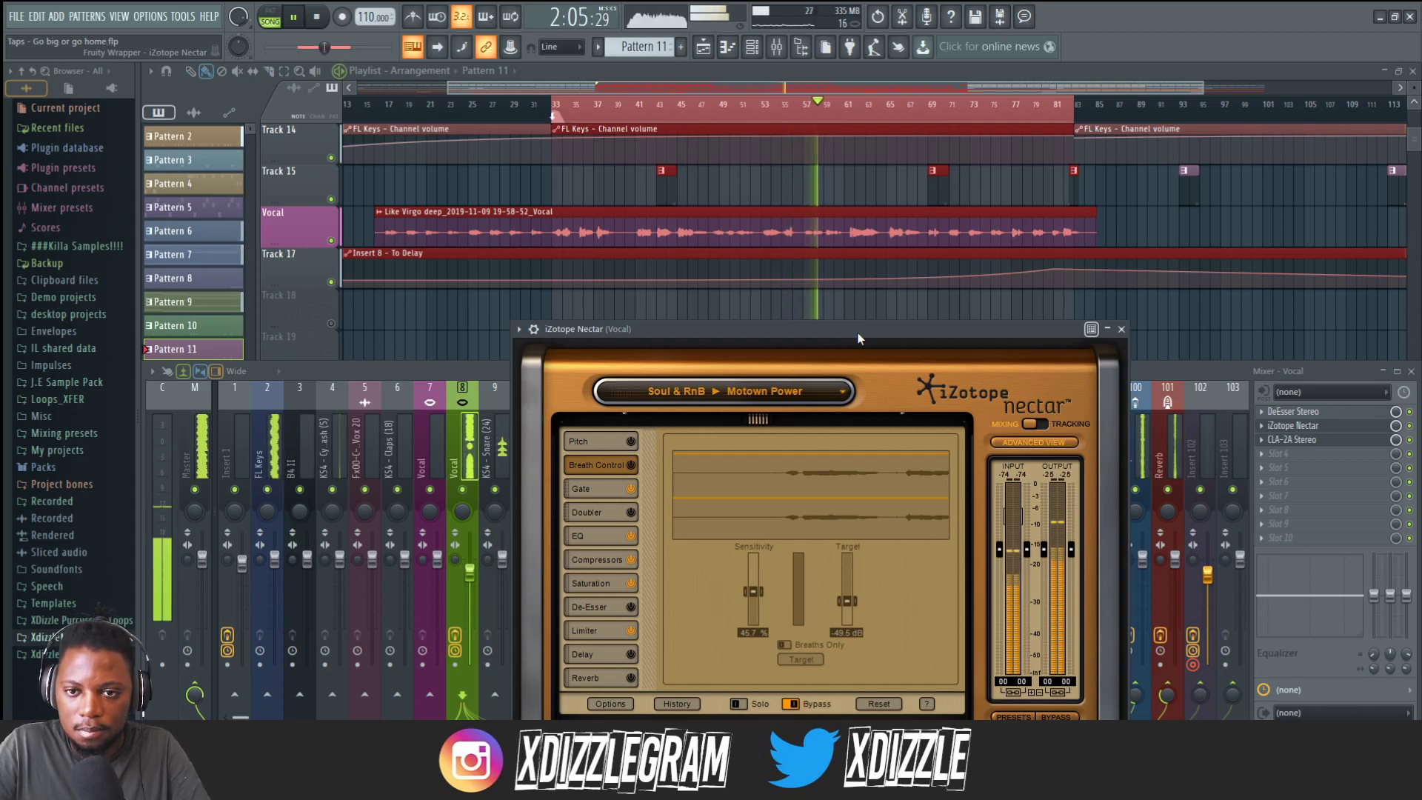
drag(859, 339, 857, 321)
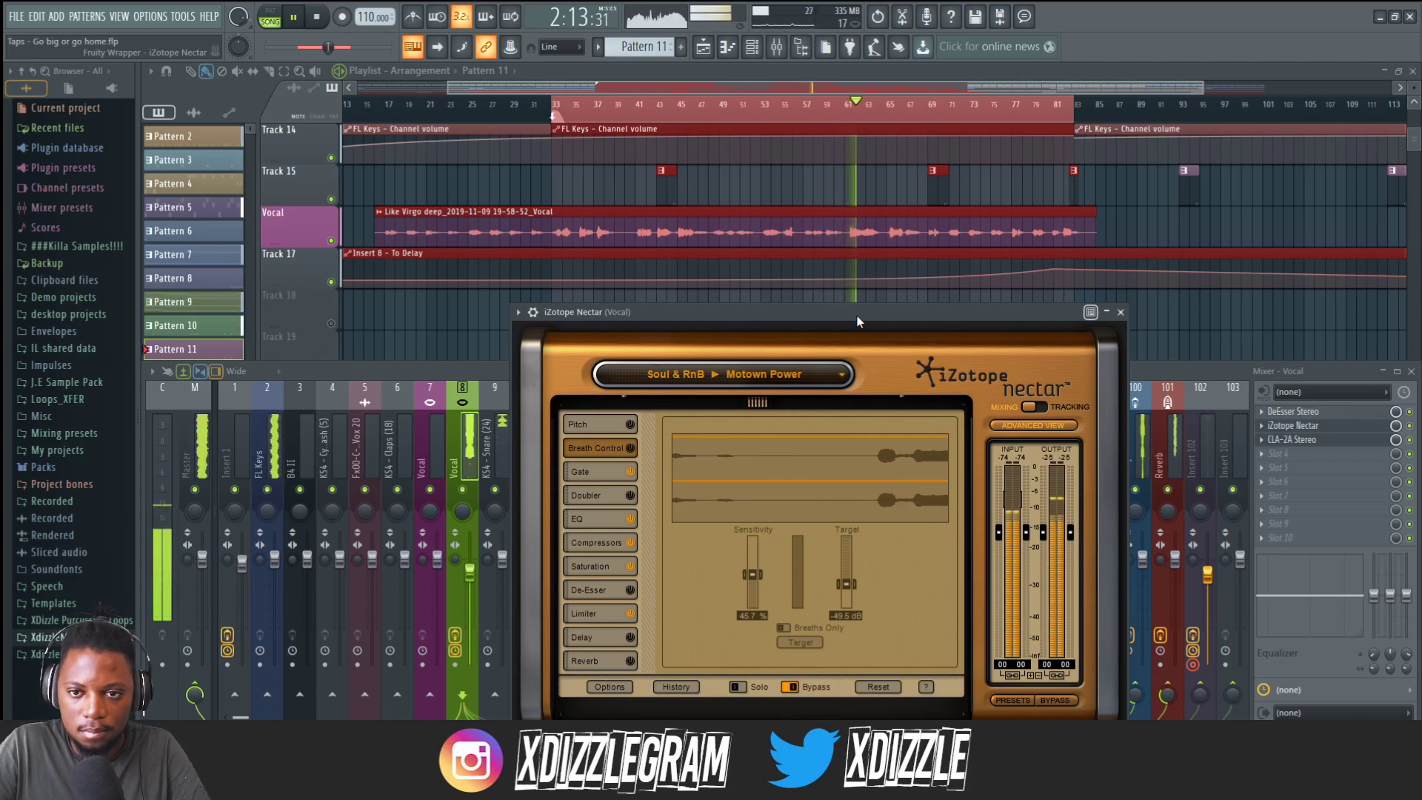
drag(857, 320, 855, 311)
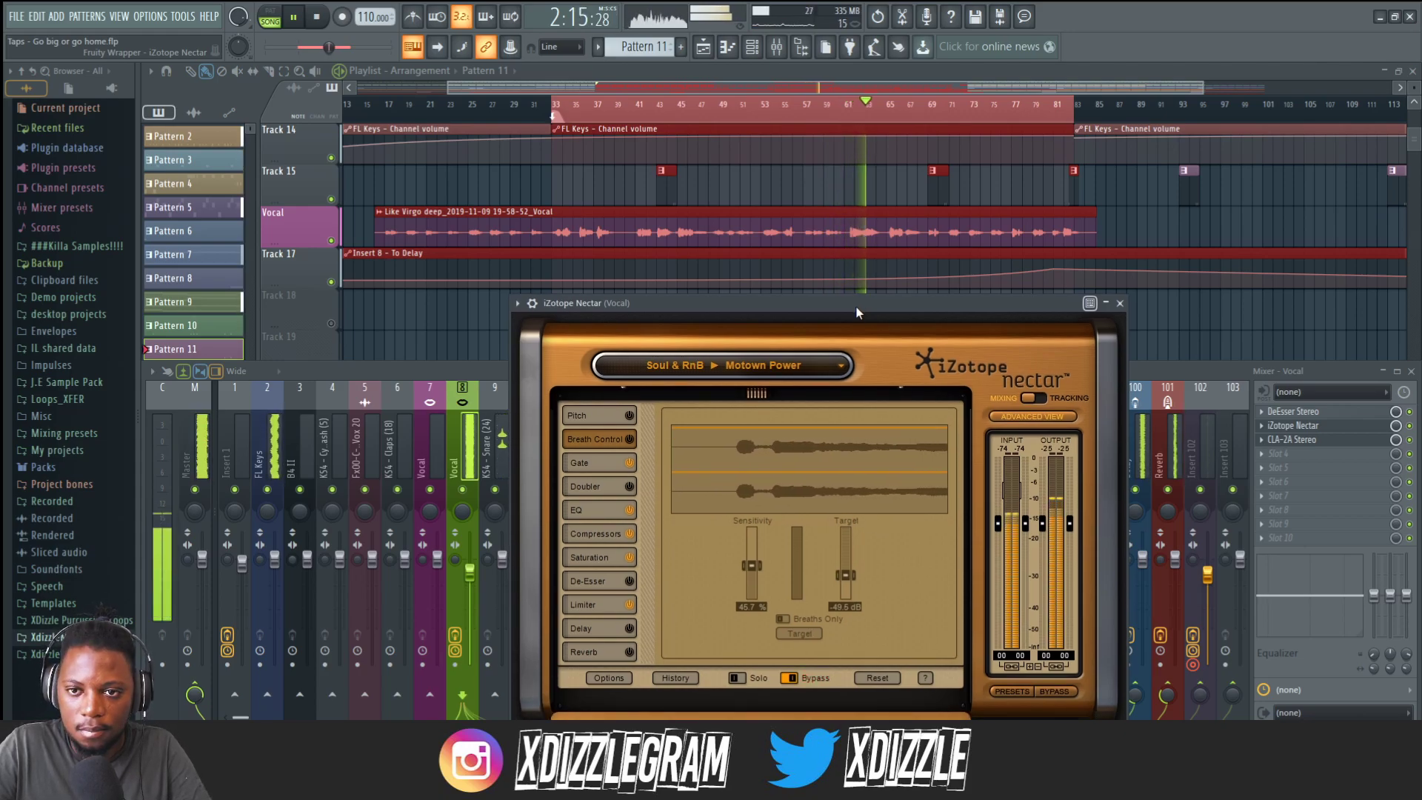
key(space)
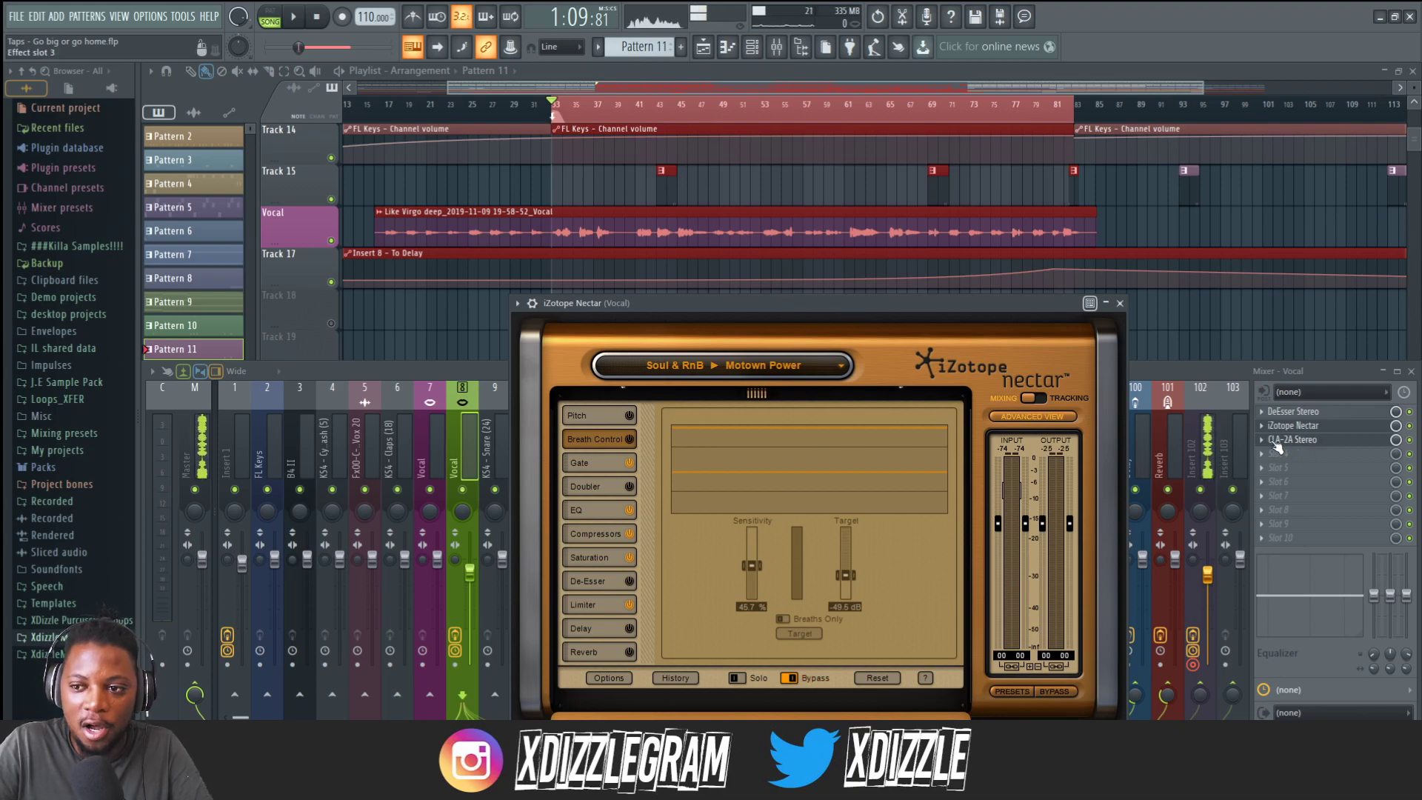
Examine Nectar's Compressor, Pitch and Breath Control modules, then close the plugin.
drag(813, 308, 812, 300)
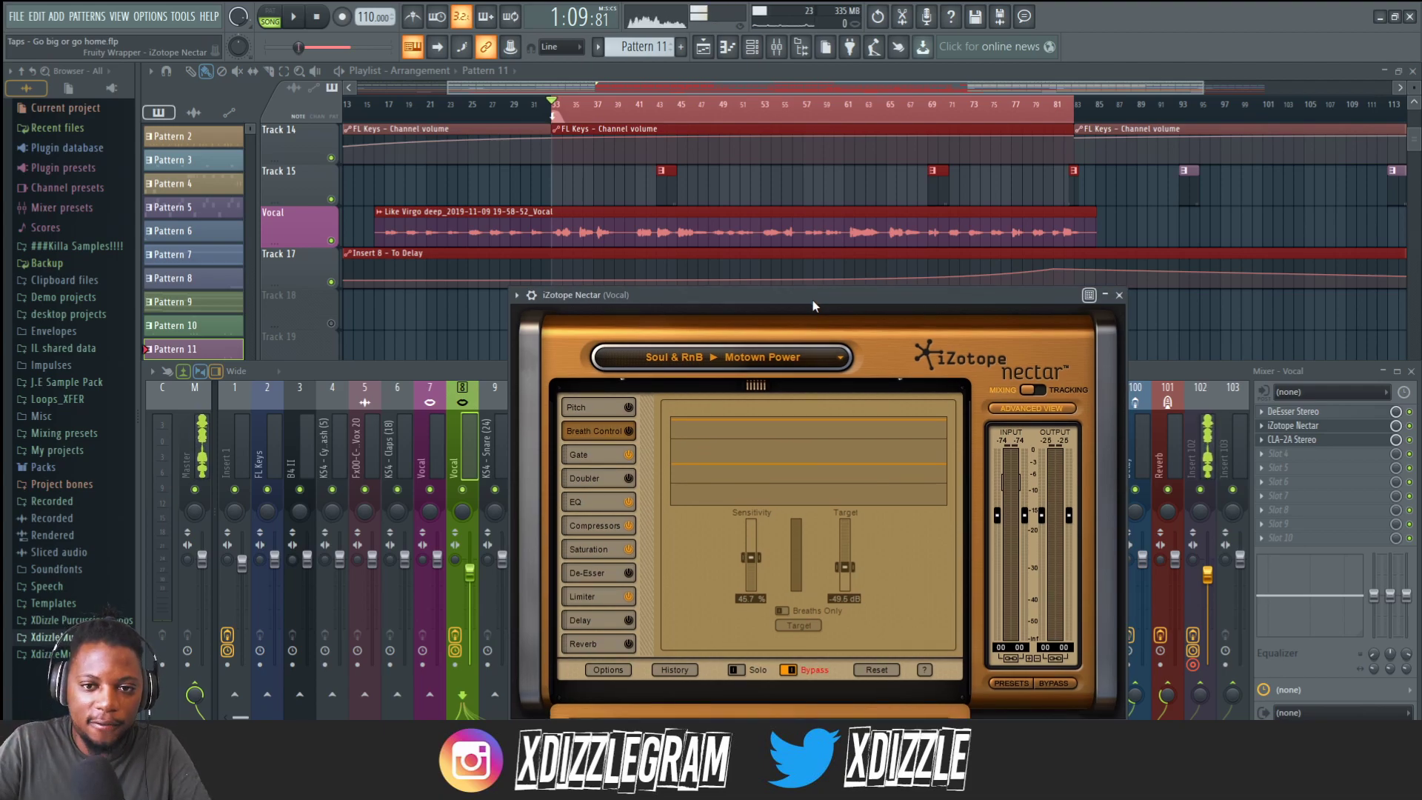
drag(727, 302, 737, 250)
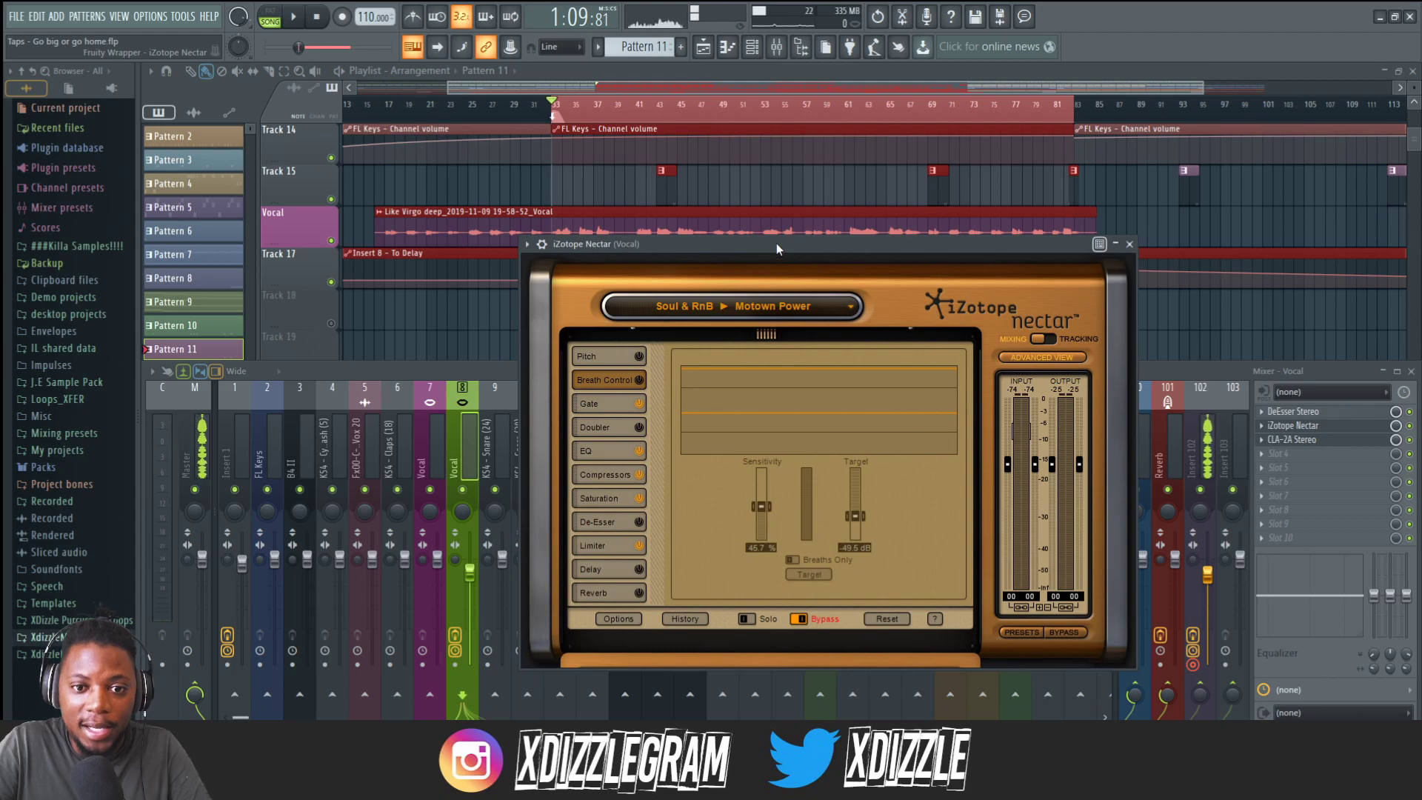
drag(776, 243, 775, 228)
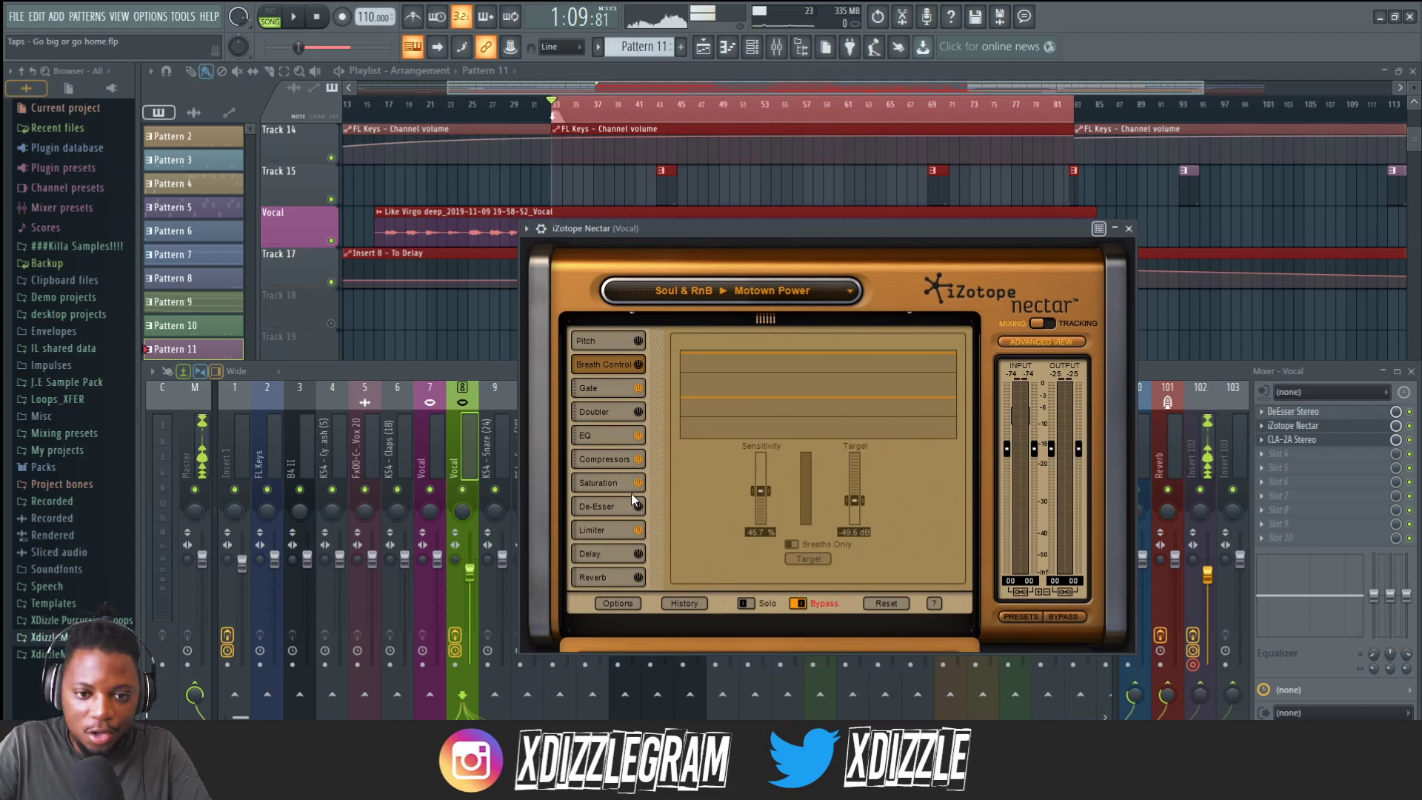
click(615, 531)
click(603, 456)
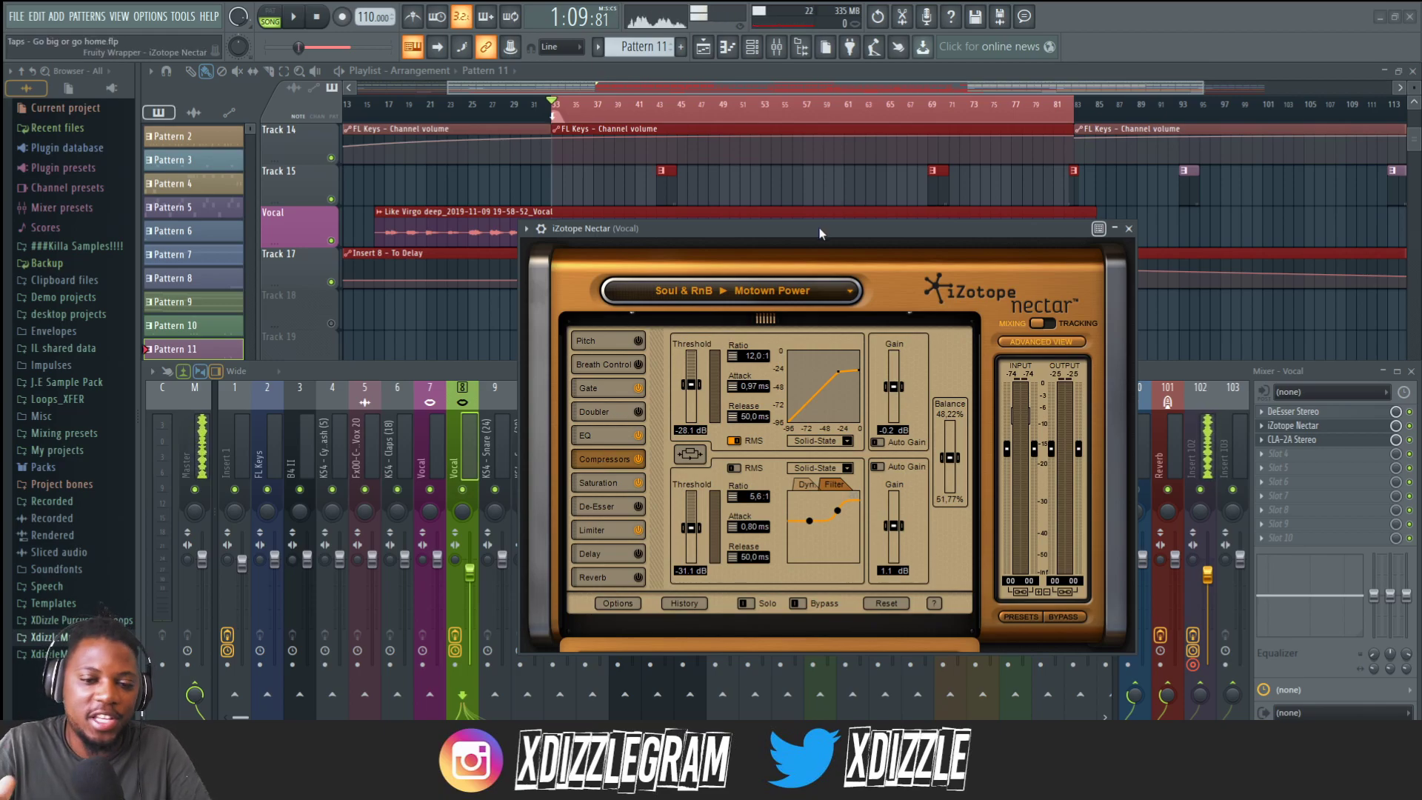
click(600, 339)
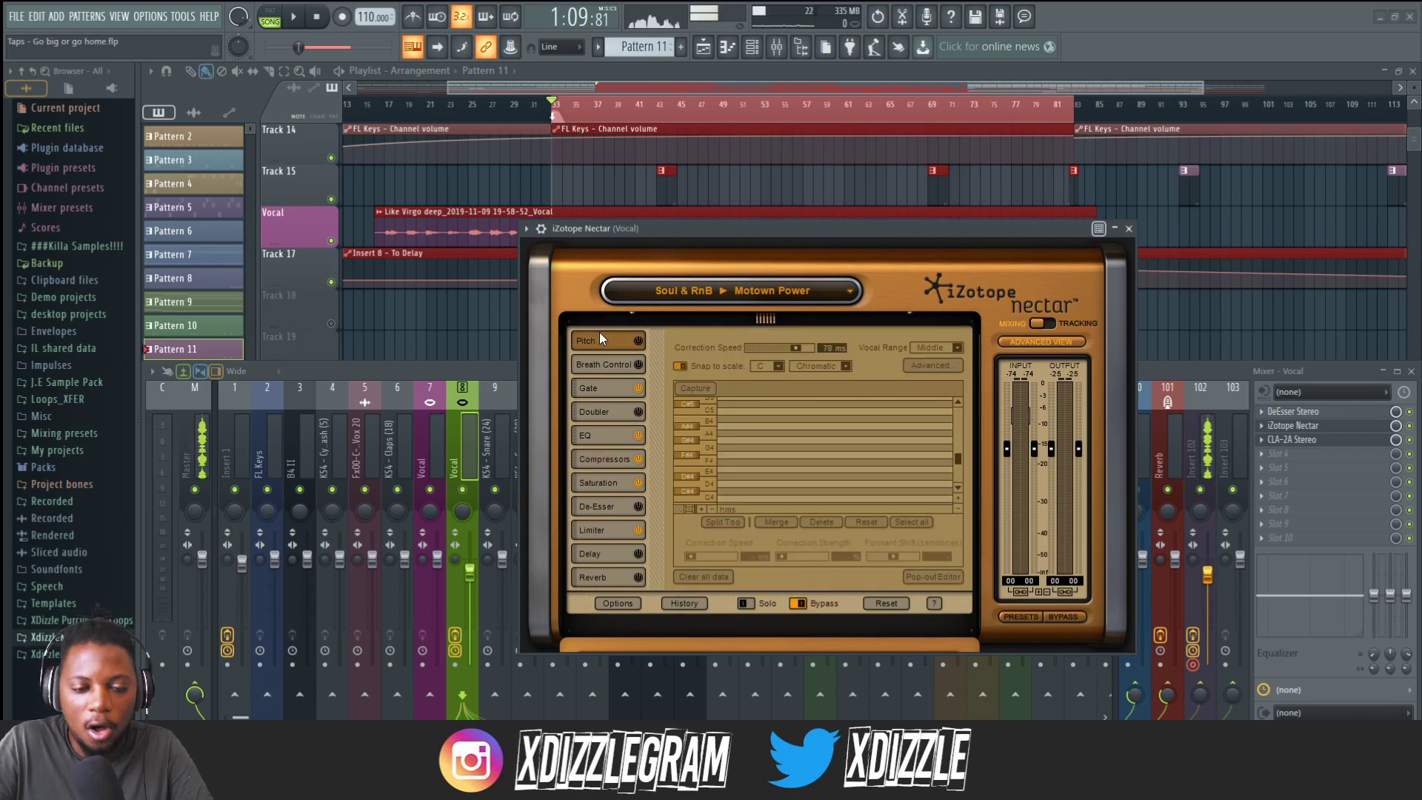
click(604, 365)
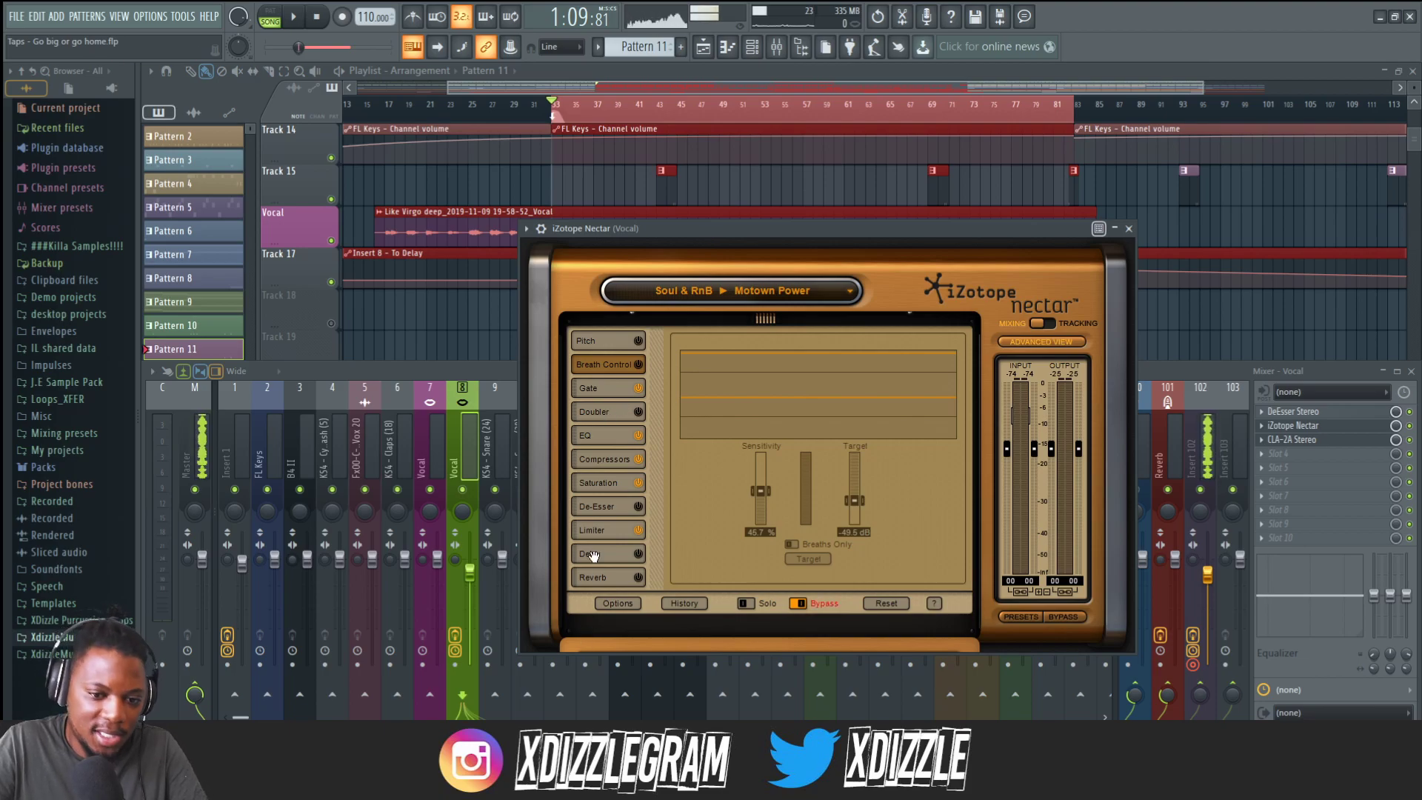
click(1129, 228)
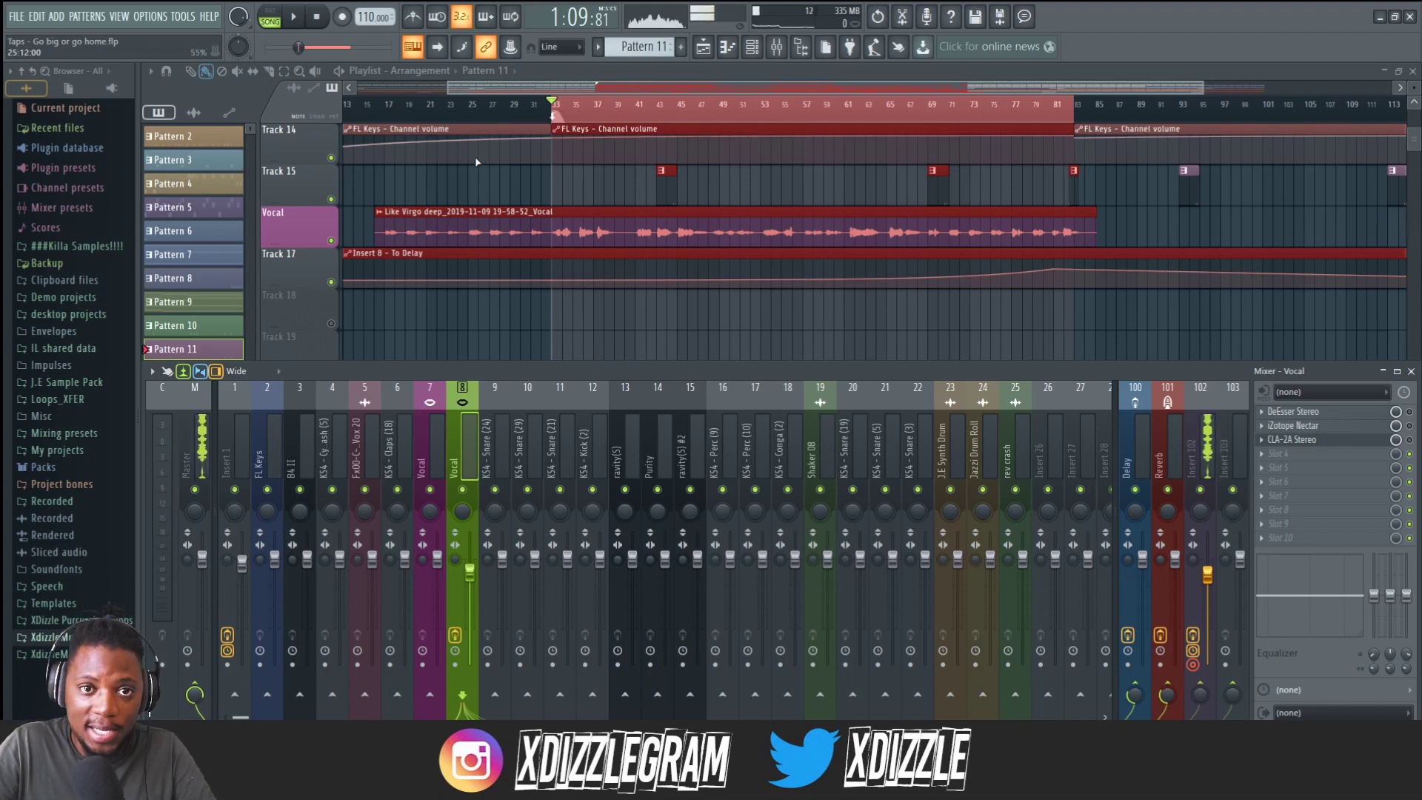
Solo the Vocal playlist track and play it back to listen to the vocal alone.
right_click(331, 240)
key(F9)
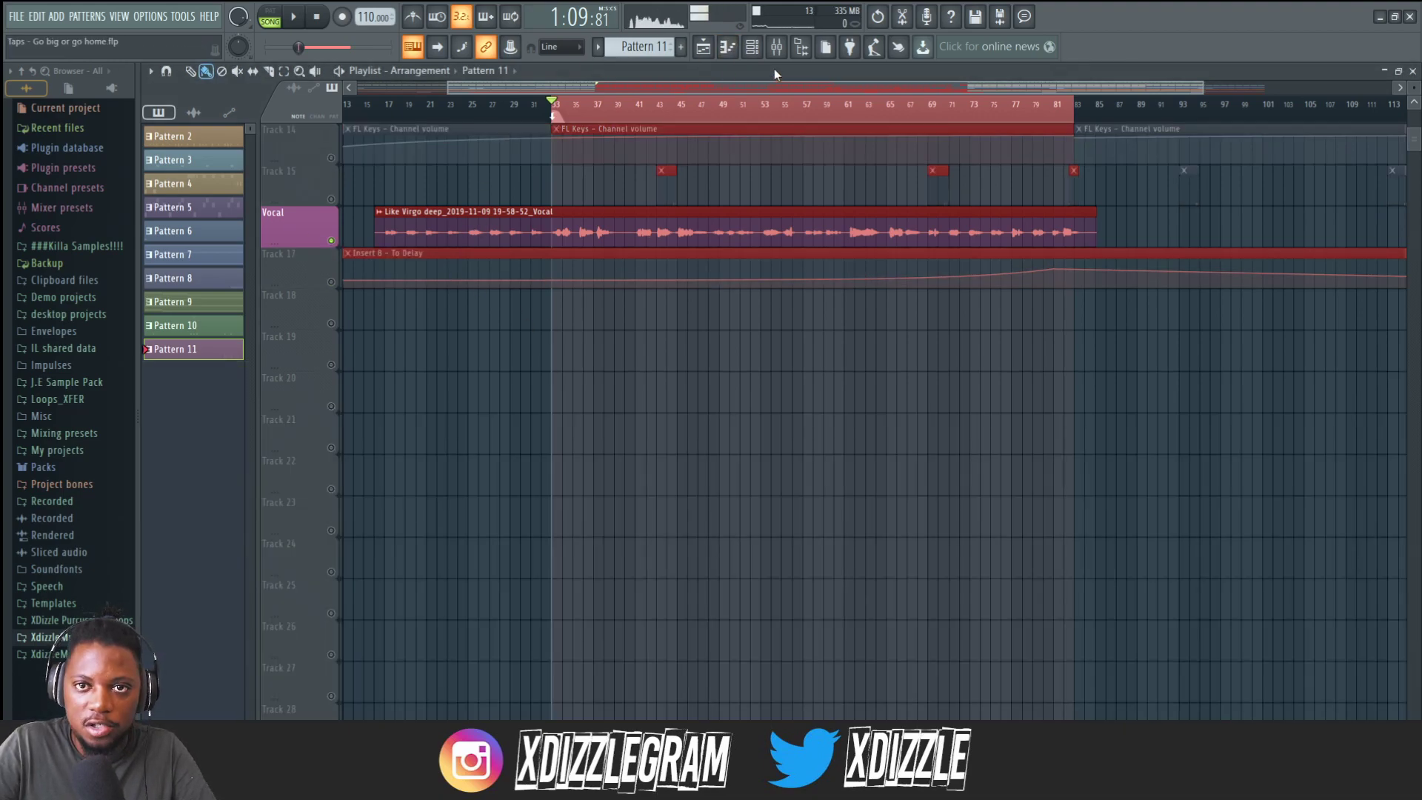
key(F9)
key(space)
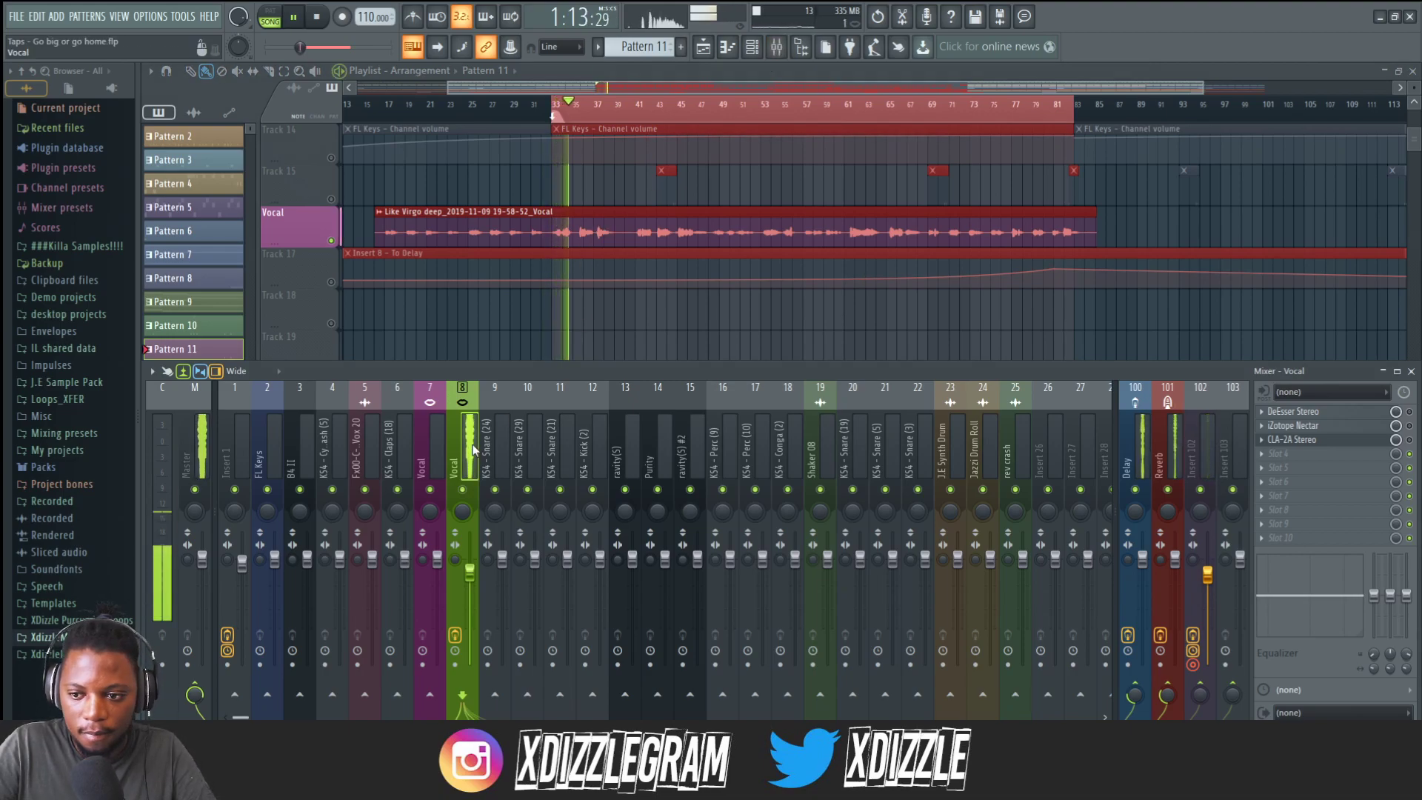
key(space)
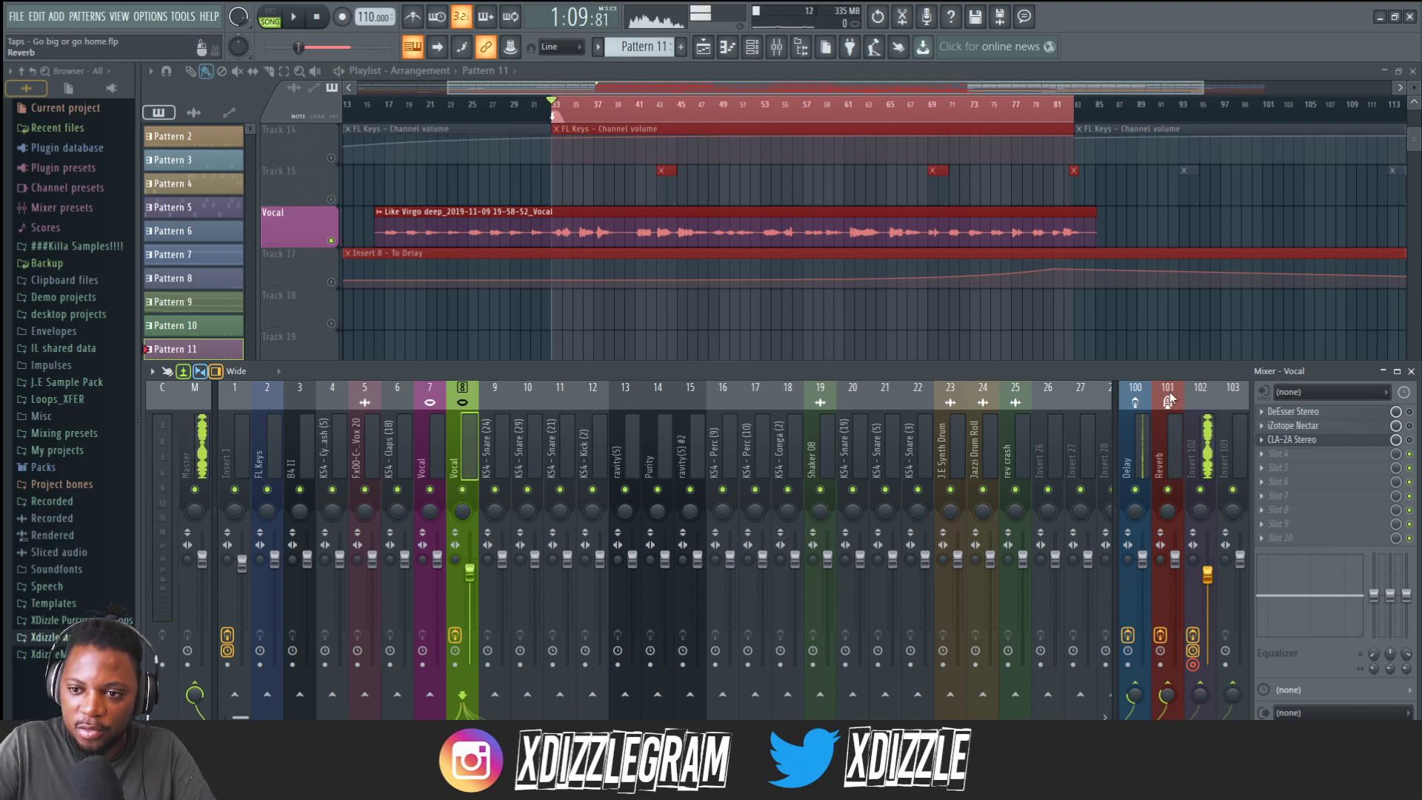
key(space)
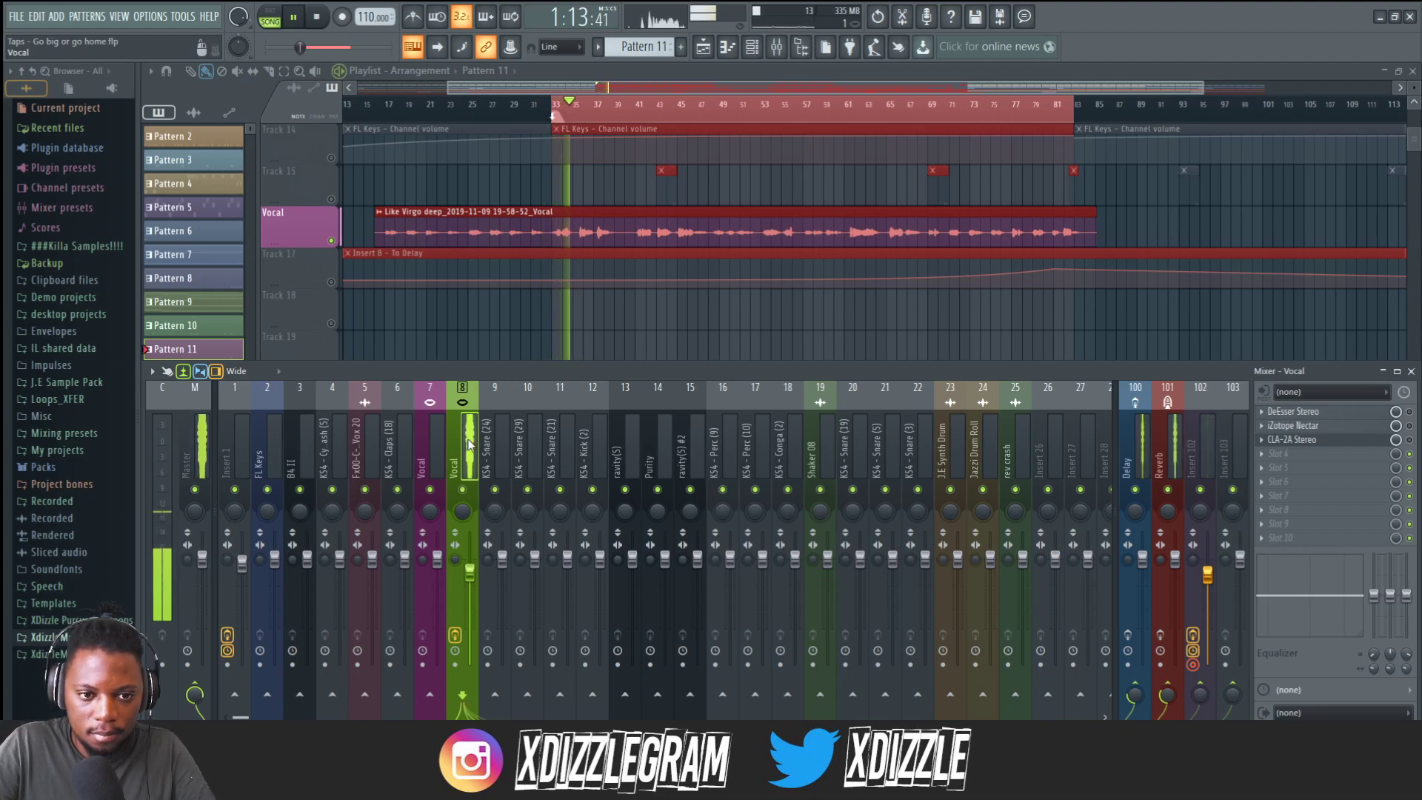
key(space)
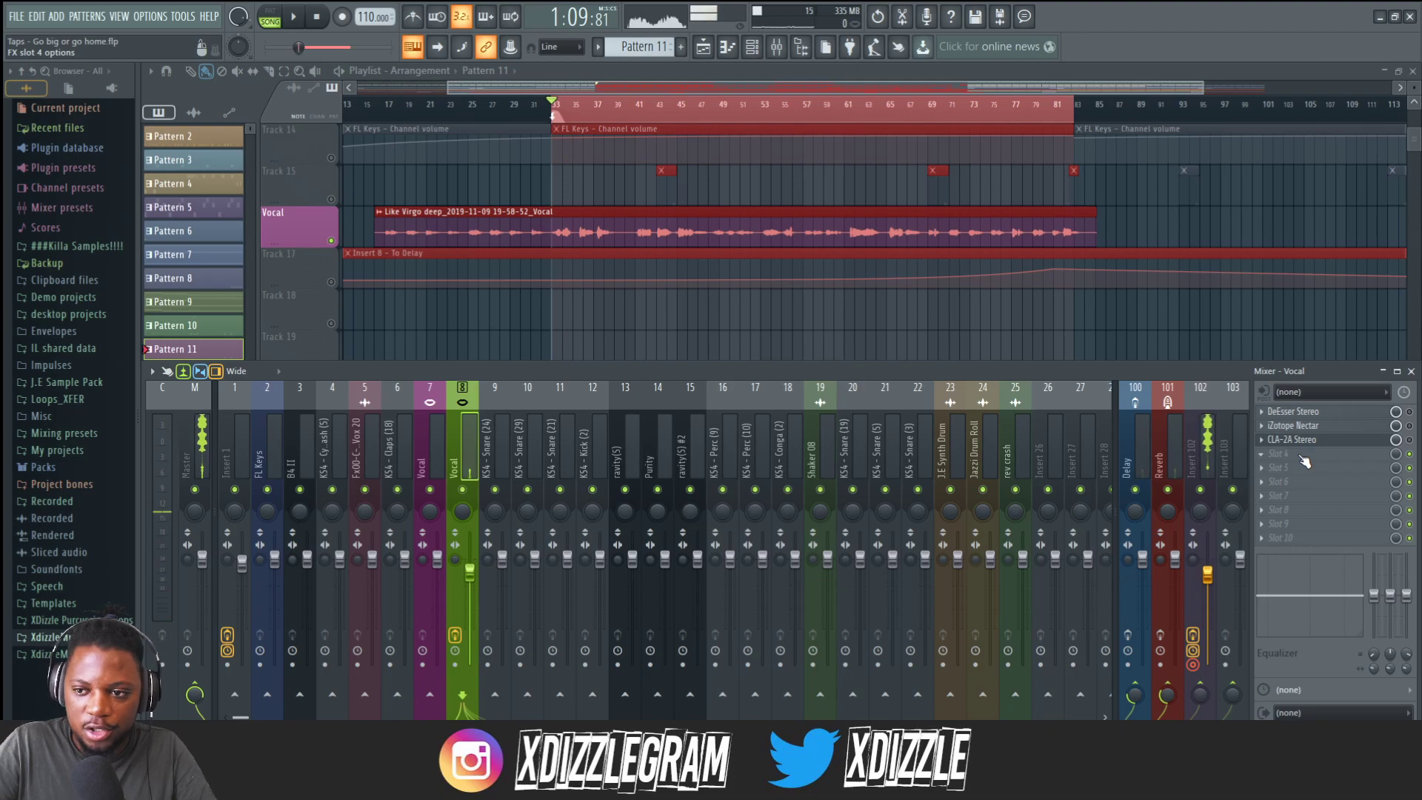
Insert Fruity parametric EQ 2 into the next empty effect slot of the Vocal mixer track.
click(1303, 462)
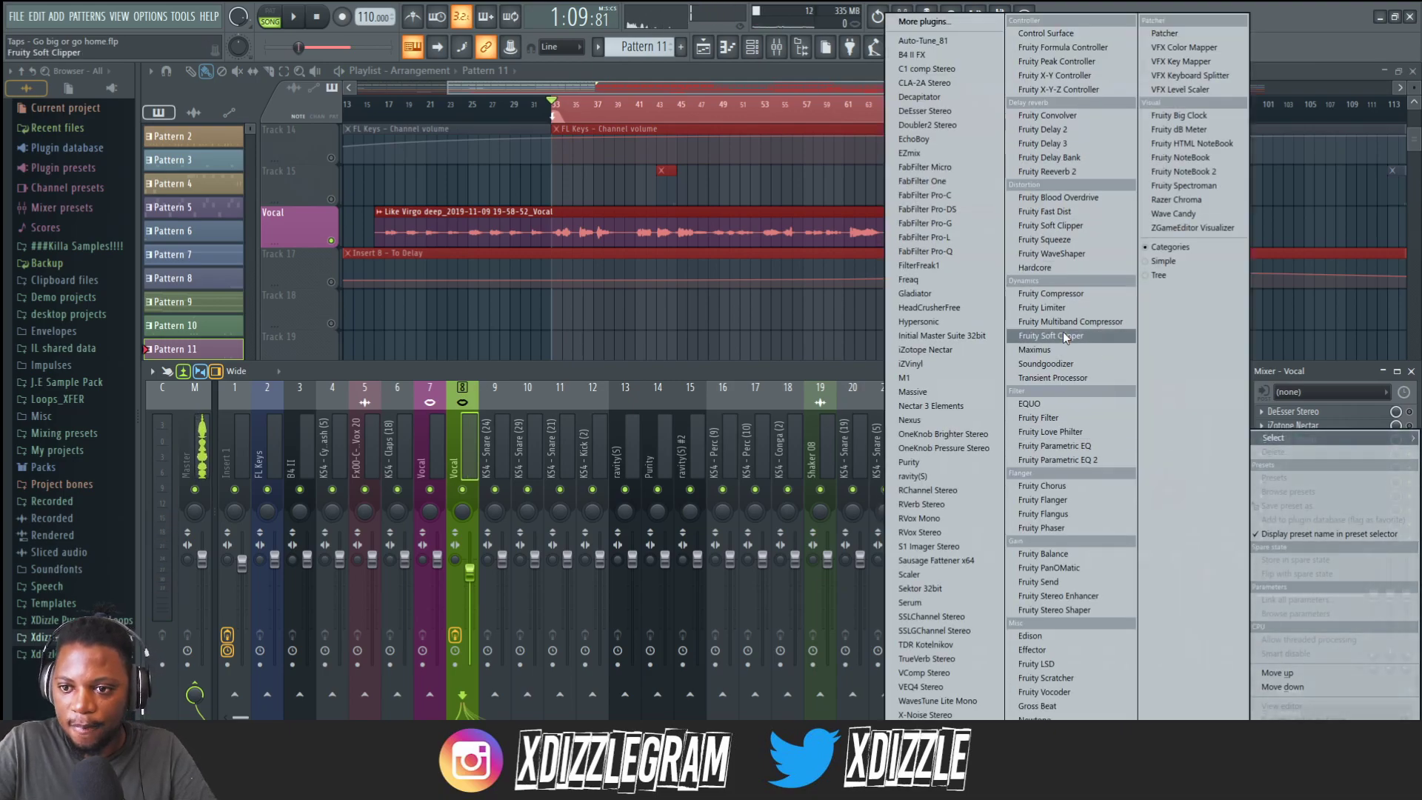
click(1076, 460)
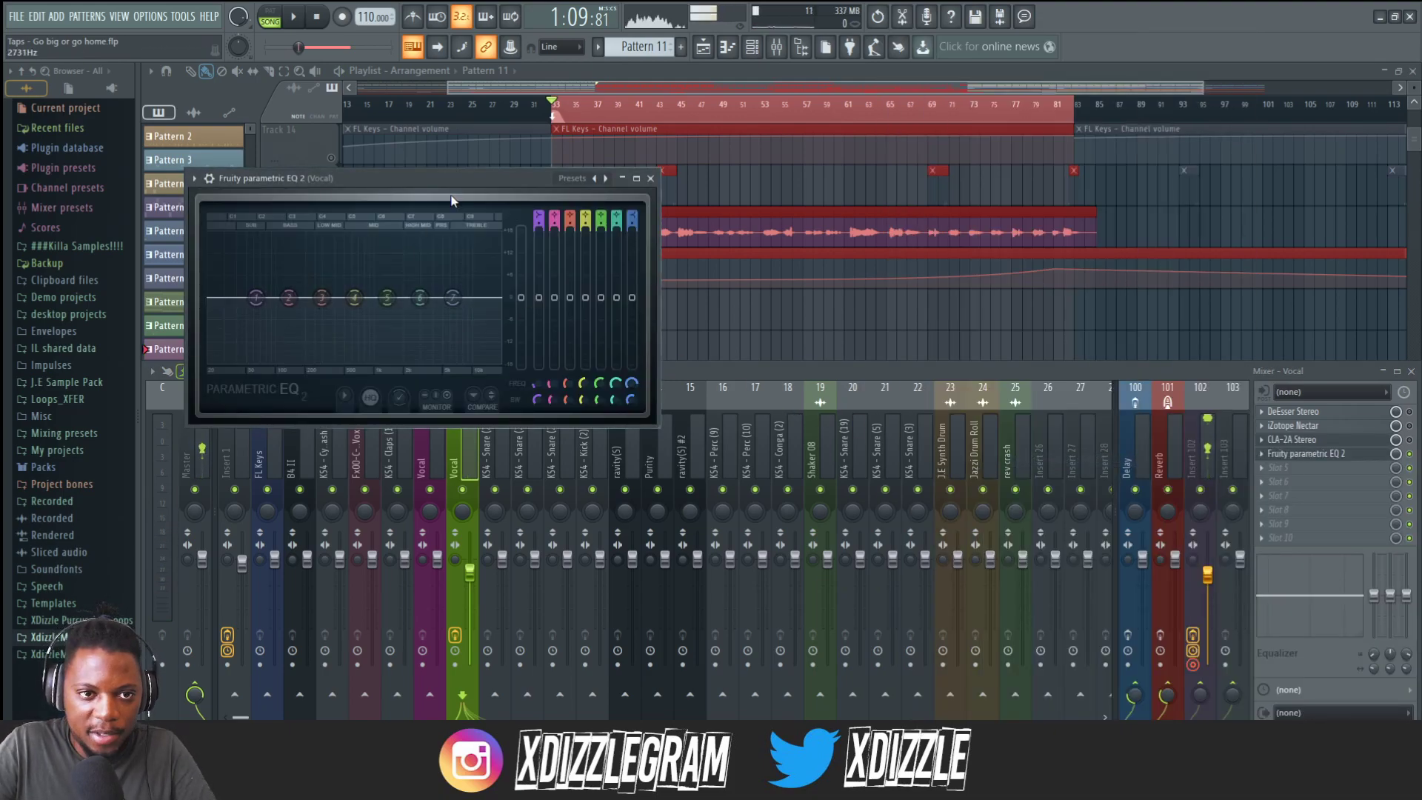
Play the vocal and pull band 1's low shelf down to cut the vocal's low end in the EQ.
drag(474, 181, 672, 204)
key(space)
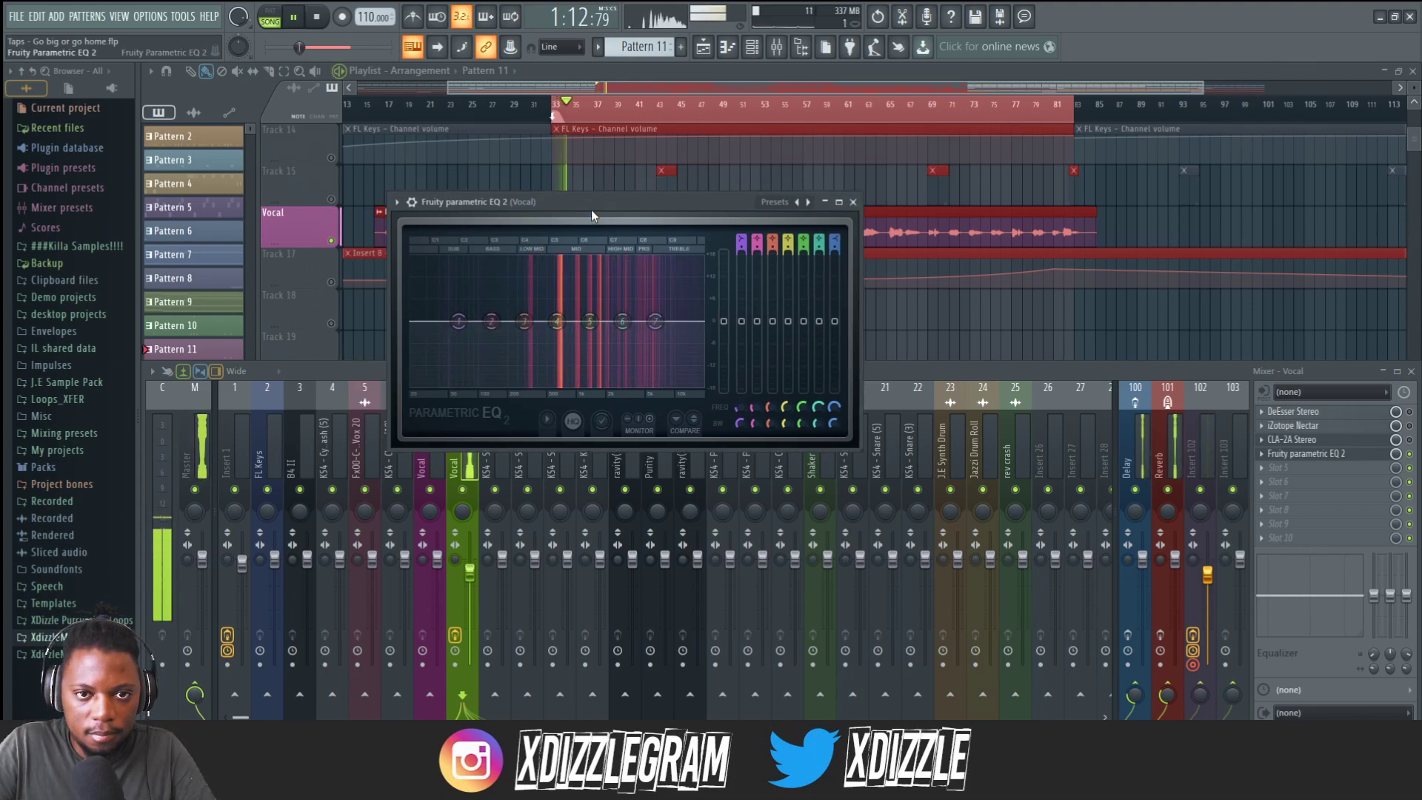
drag(591, 203, 601, 218)
key(space)
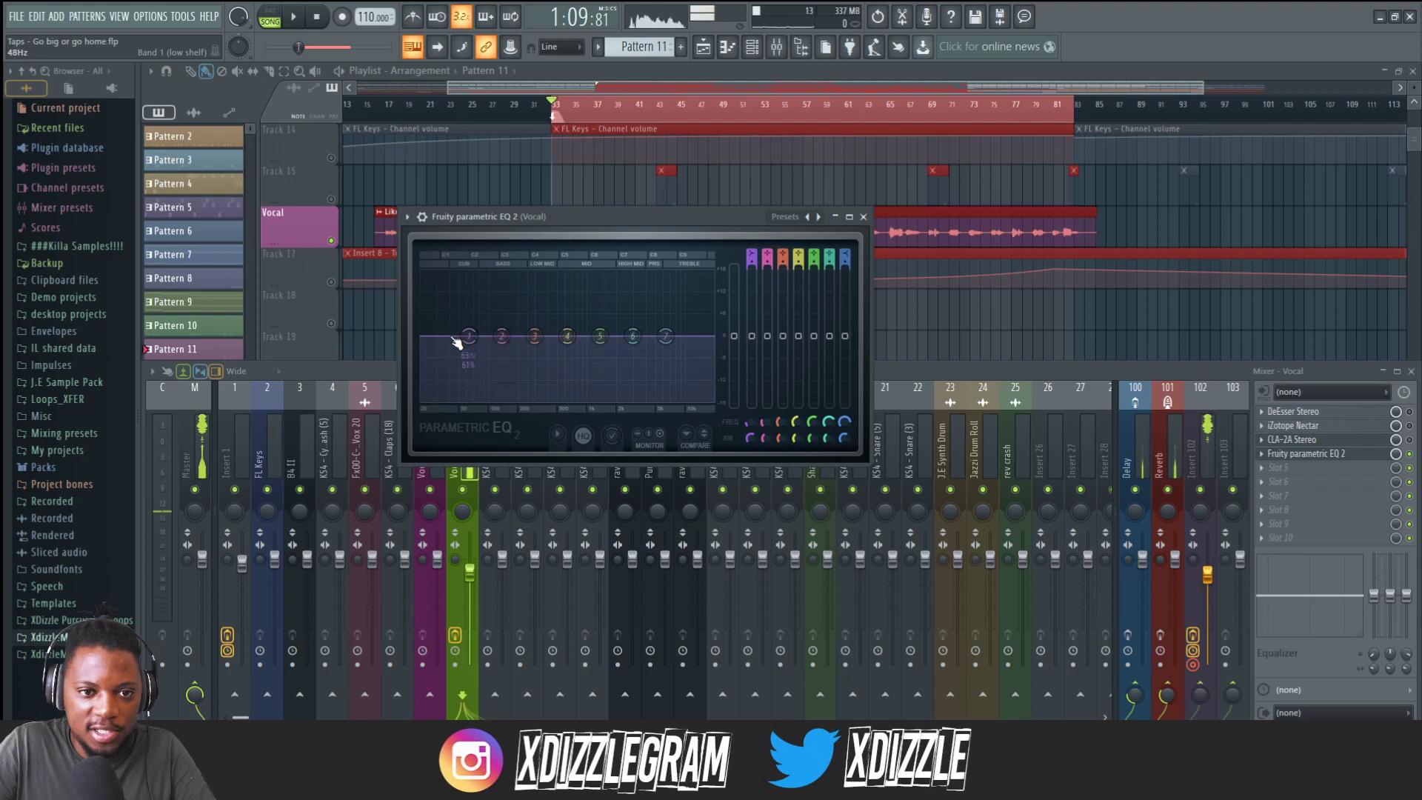
drag(469, 337, 497, 371)
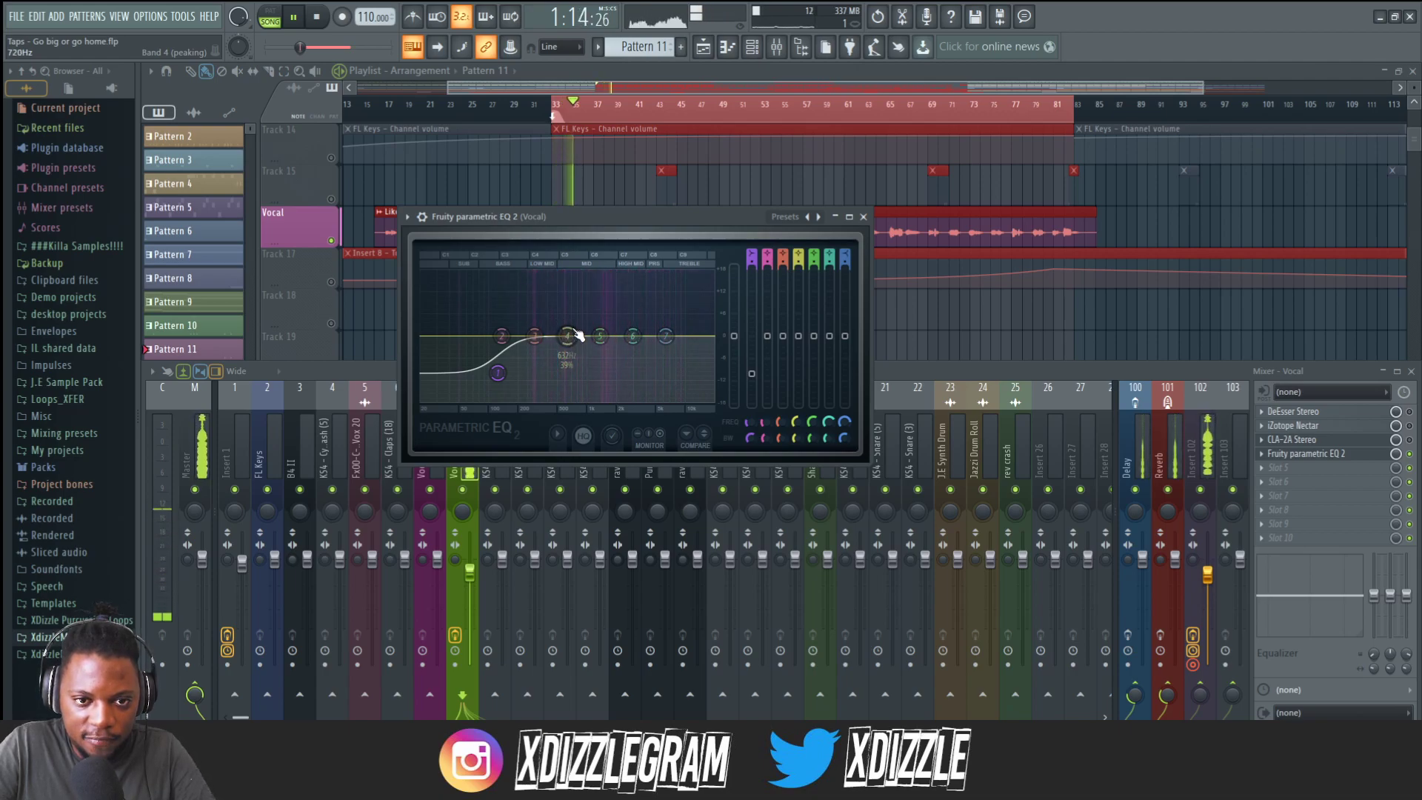
Enlarge the EQ window and cut a dip with band 4 around 561 Hz.
drag(868, 463, 1160, 670)
drag(796, 220, 644, 107)
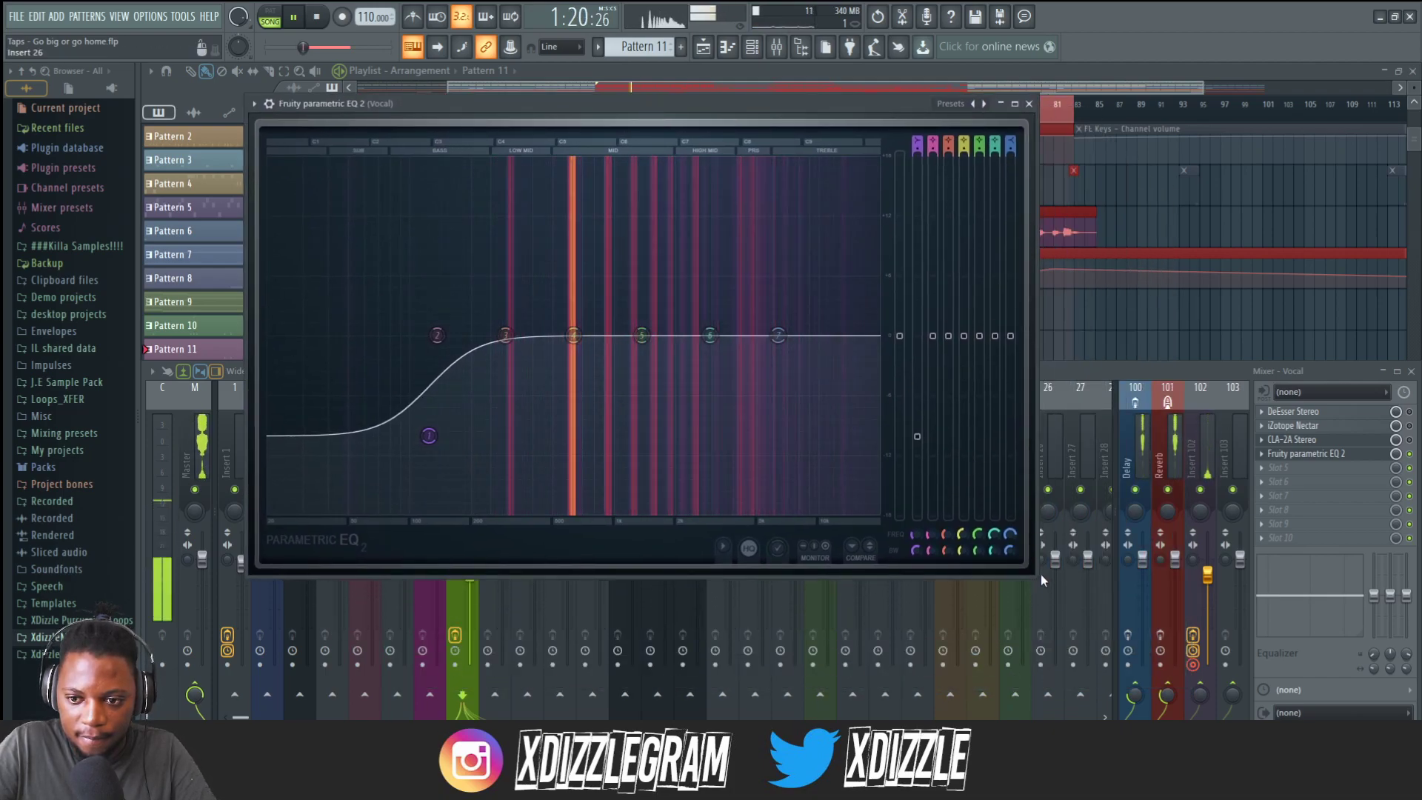
drag(1041, 575, 1104, 635)
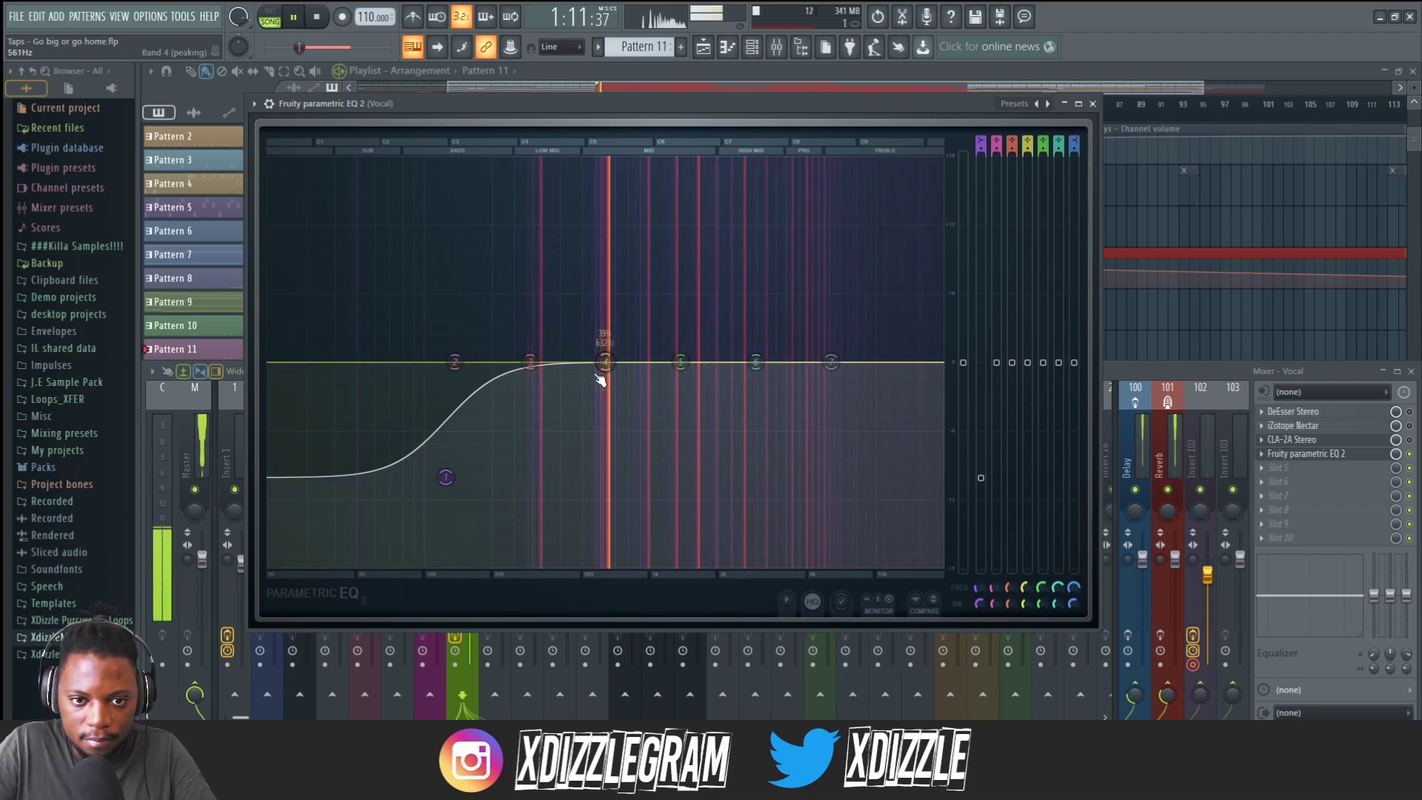
drag(605, 361, 605, 400)
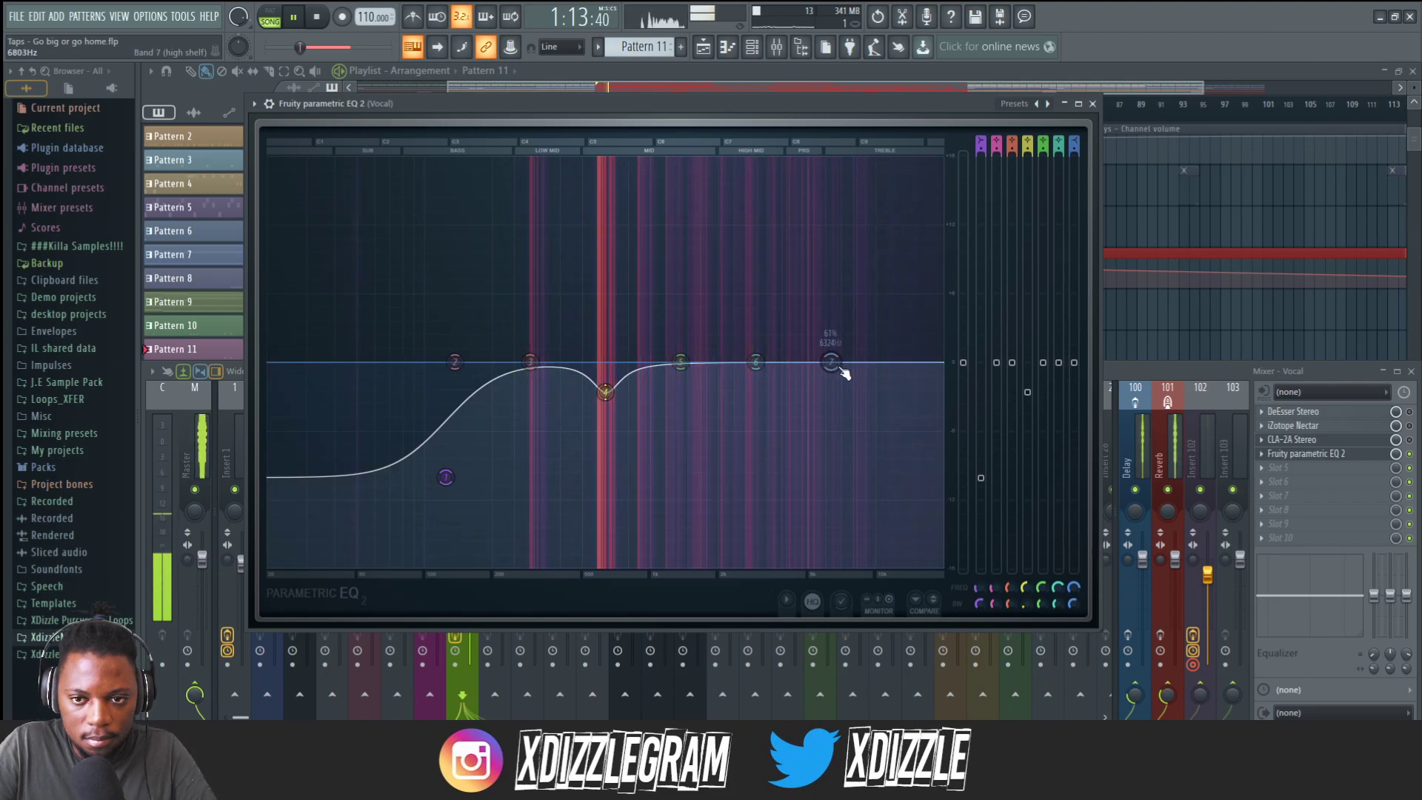
Move the high-shelf band 7 around, then set its type to Peaking.
key(space)
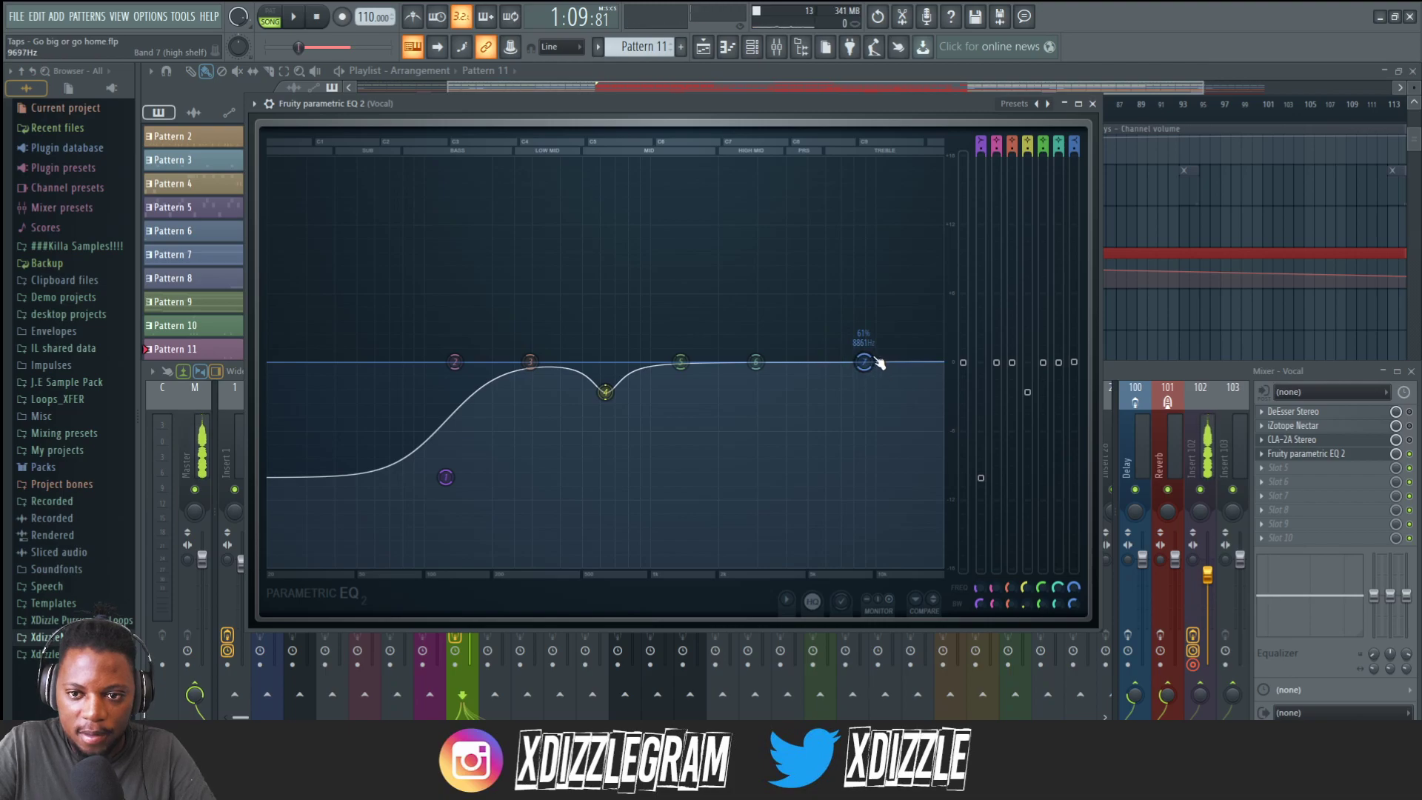
mouse_move(865, 363)
mouse_down()
mouse_move(872, 307)
mouse_move(874, 346)
mouse_up()
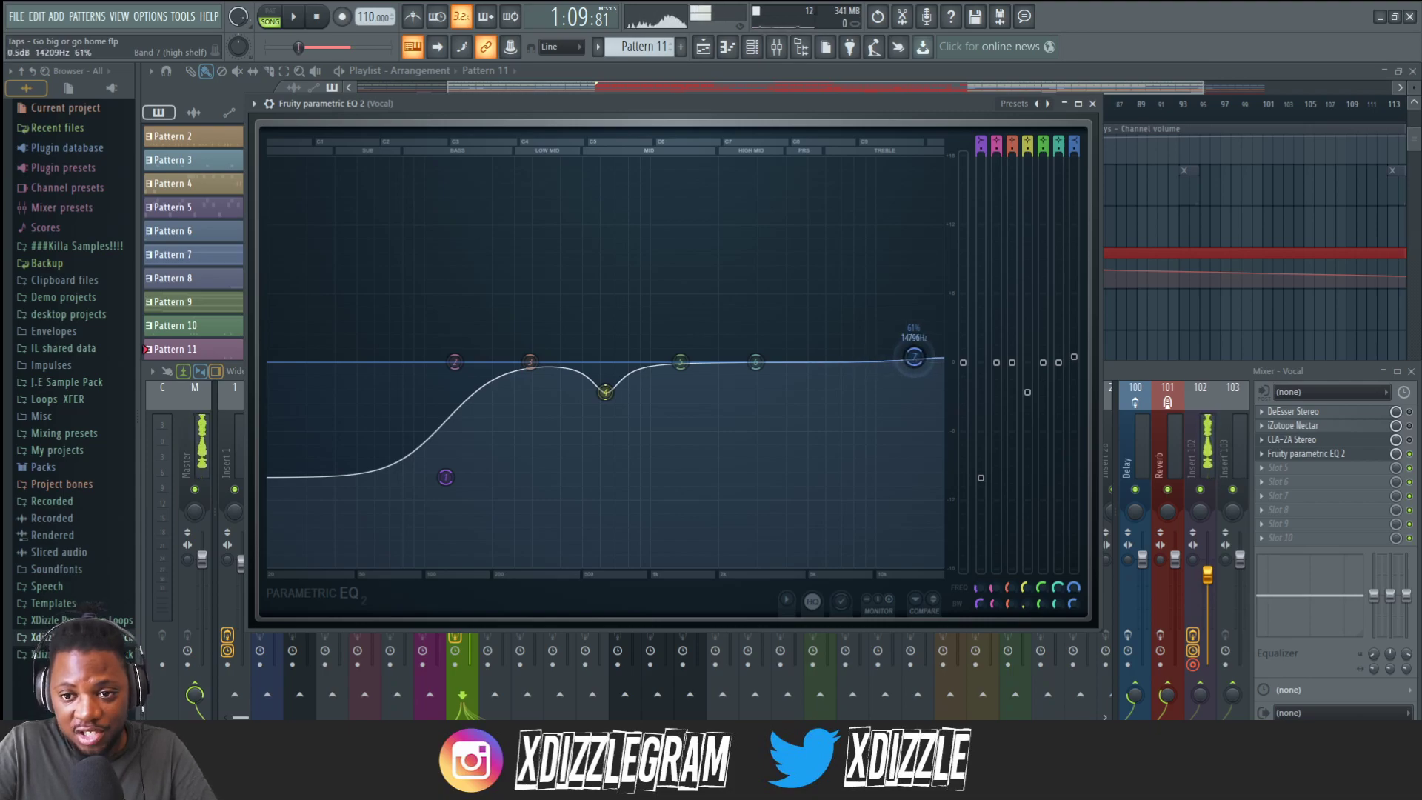
drag(887, 356, 850, 331)
right_click(851, 361)
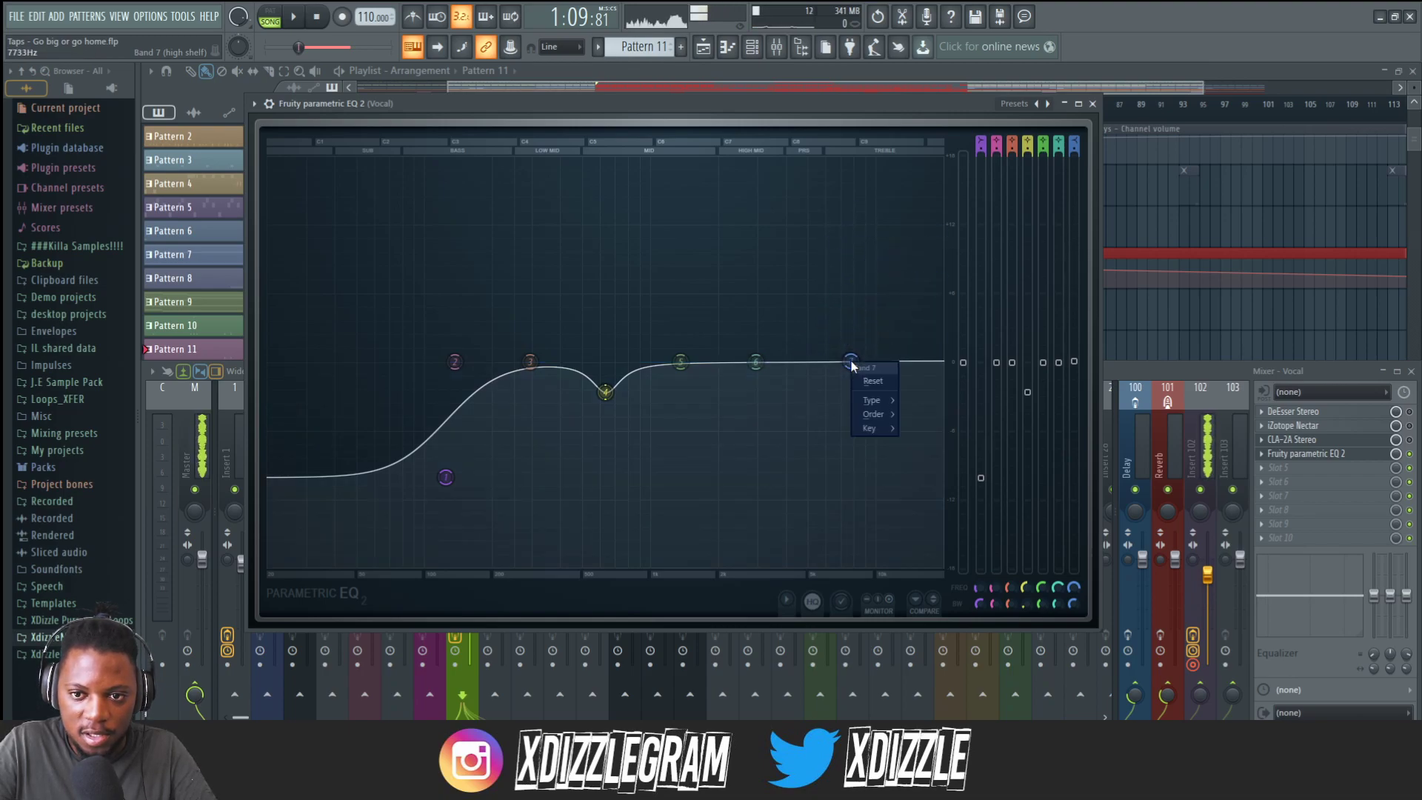
mouse_move(875, 407)
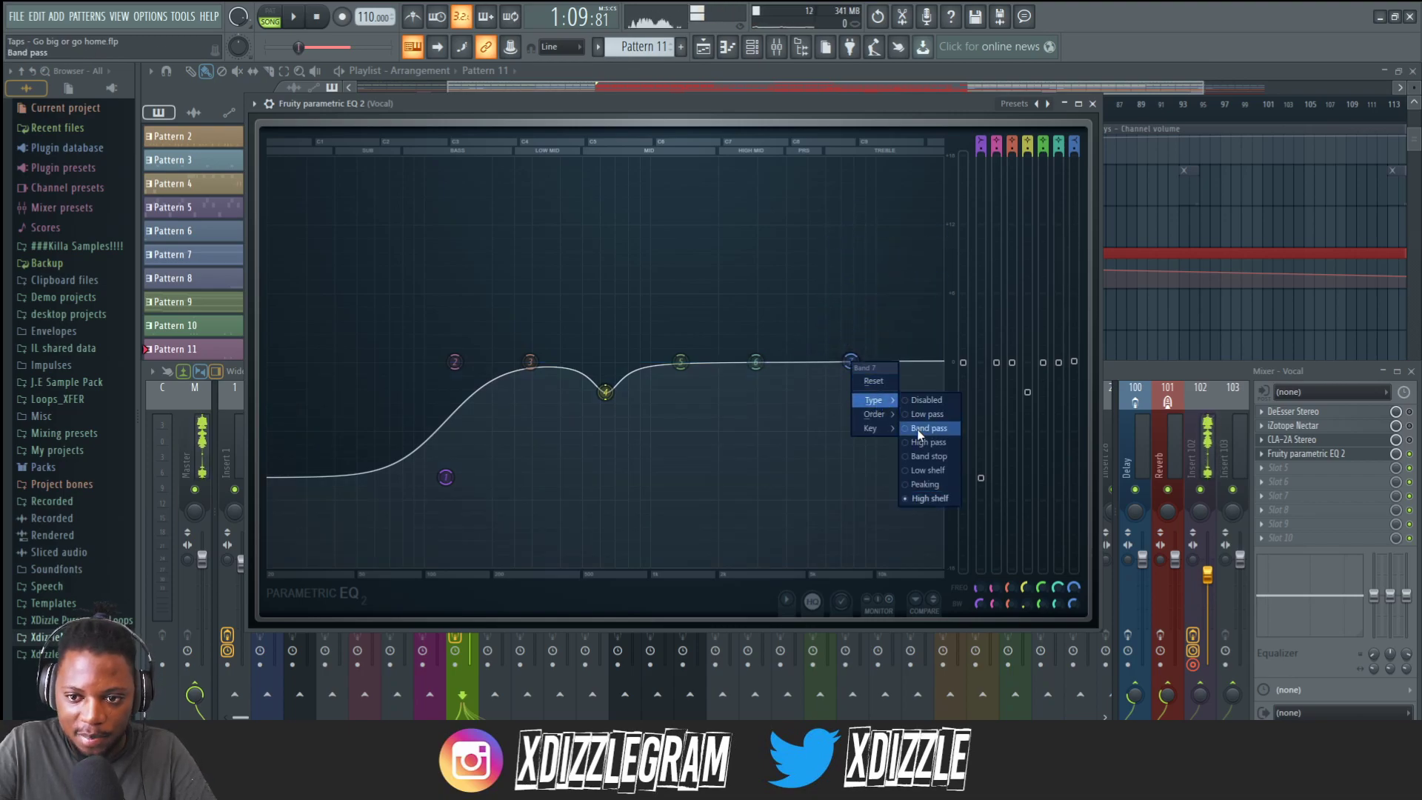
click(917, 485)
Boost band 7 slightly around 5 kHz, narrow its bandwidth, and close the EQ window.
drag(851, 363, 895, 359)
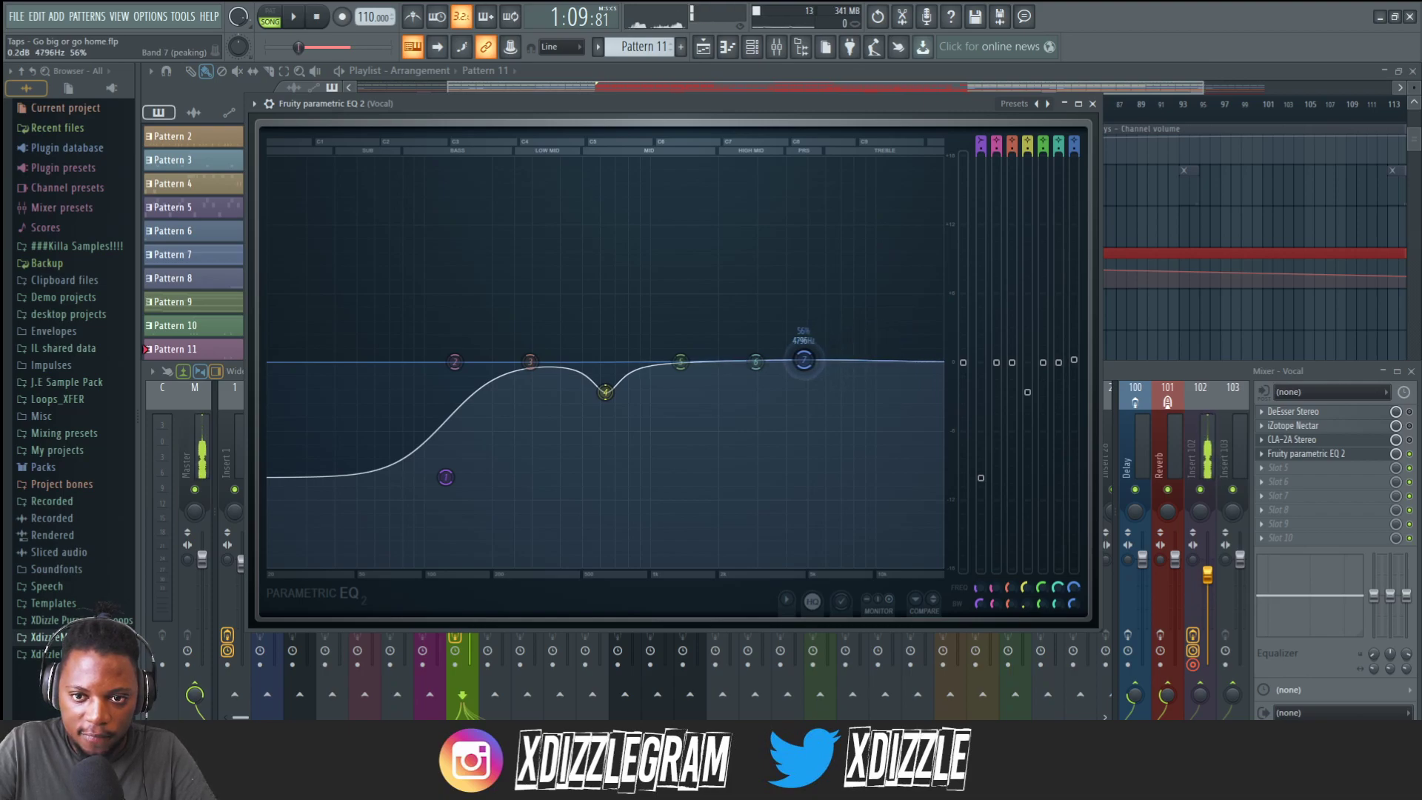
scroll(811, 332, down, 5)
key(space)
drag(813, 333, 809, 341)
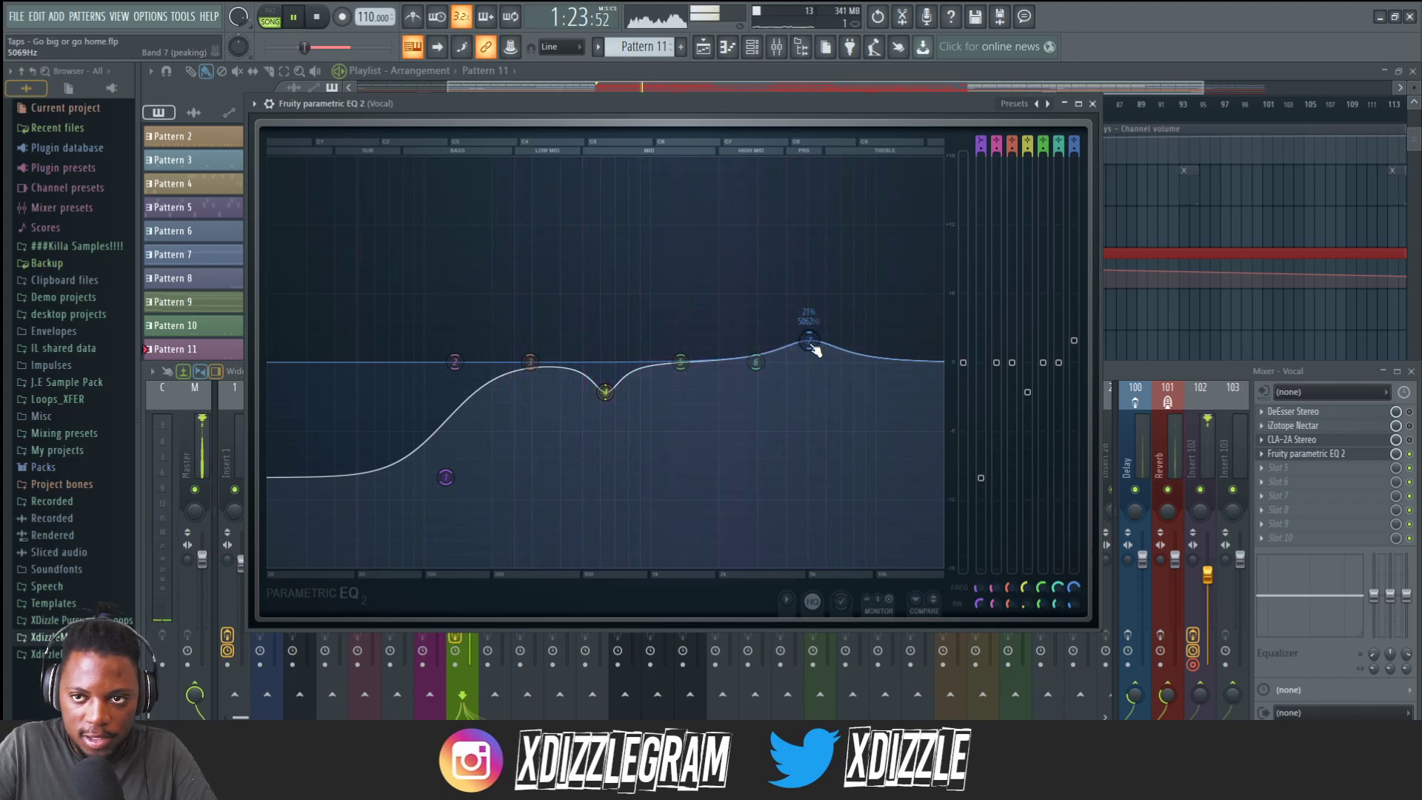
click(1094, 104)
key(space)
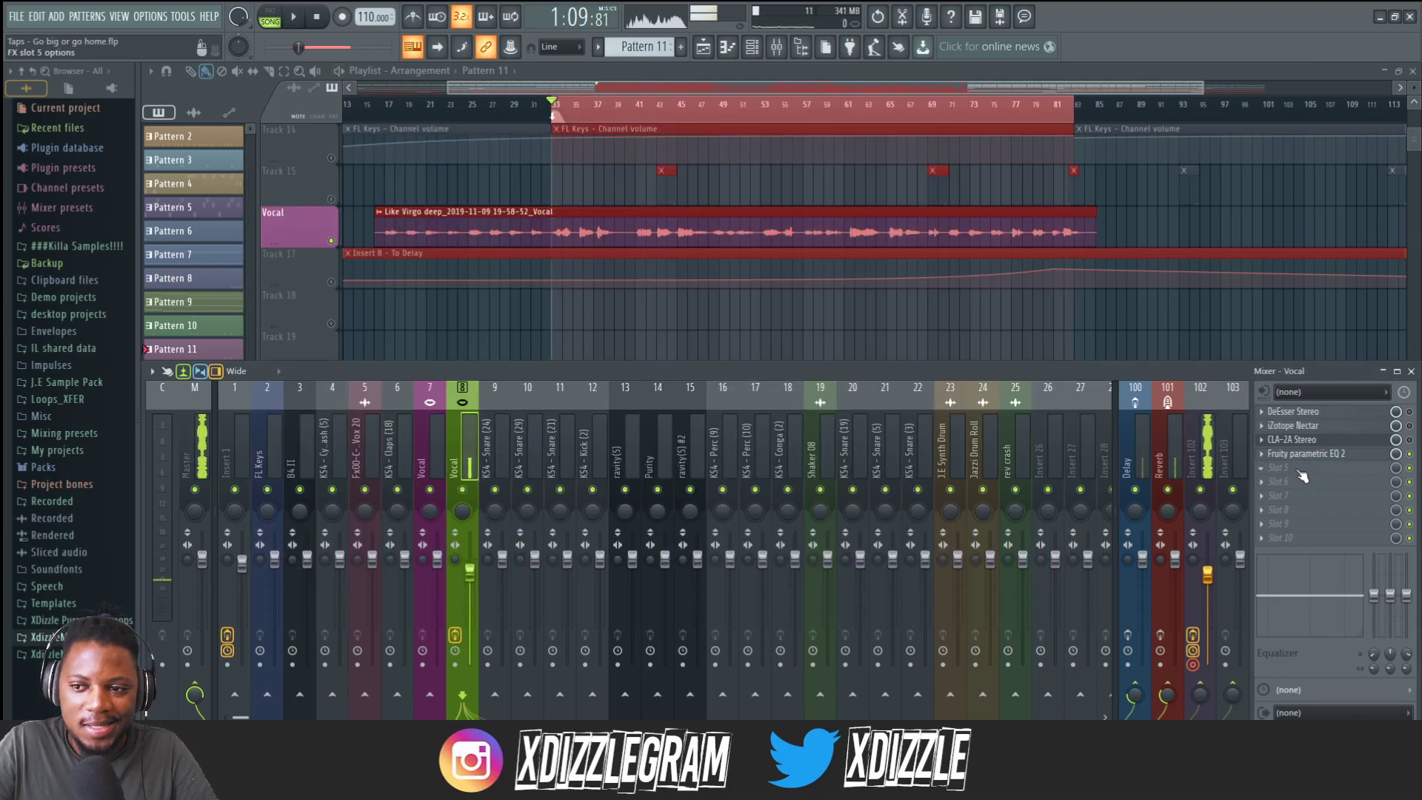
Insert Maximus into the next empty effect slot of the Vocal mixer track.
click(1294, 467)
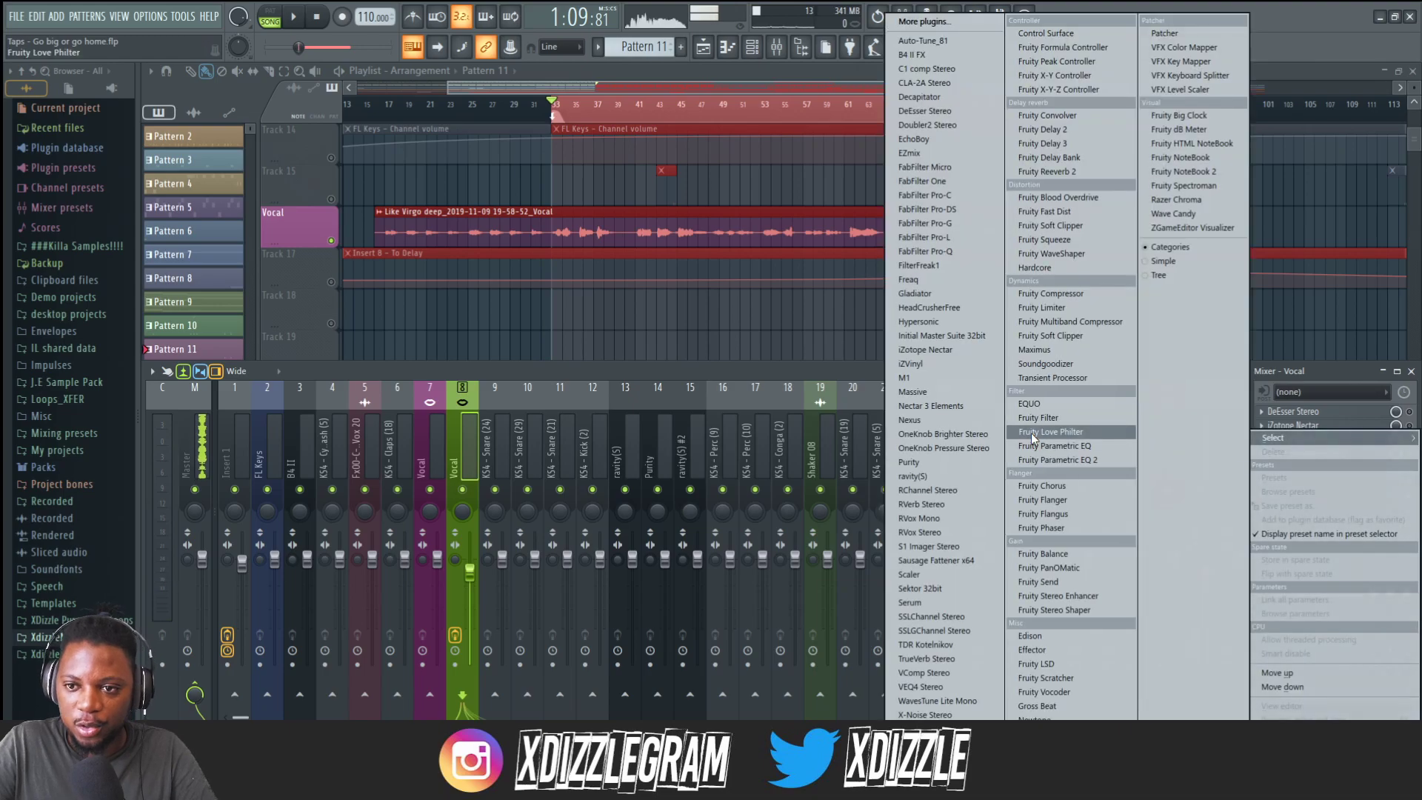
click(1047, 348)
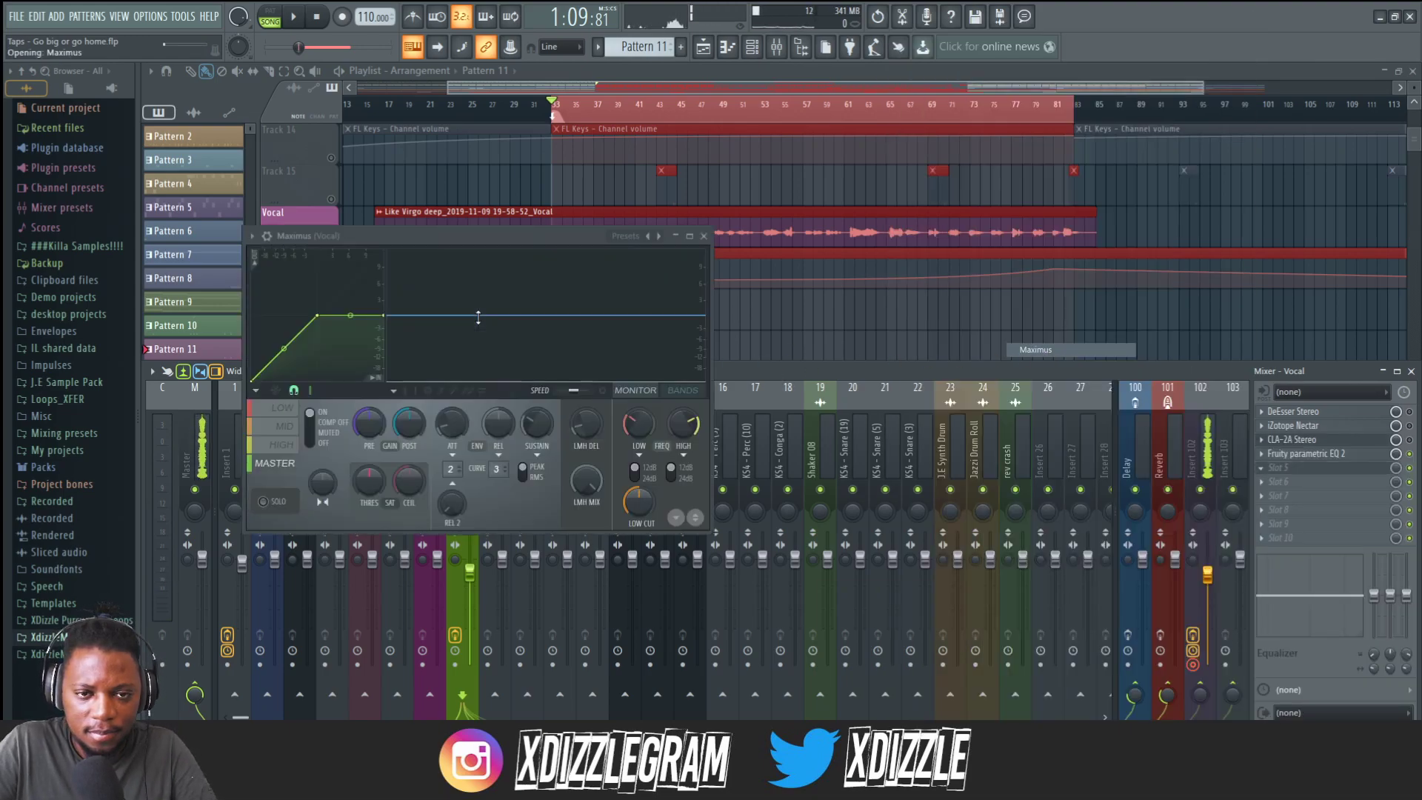
Load the De-esser narrow-band preset in Maximus.
click(643, 237)
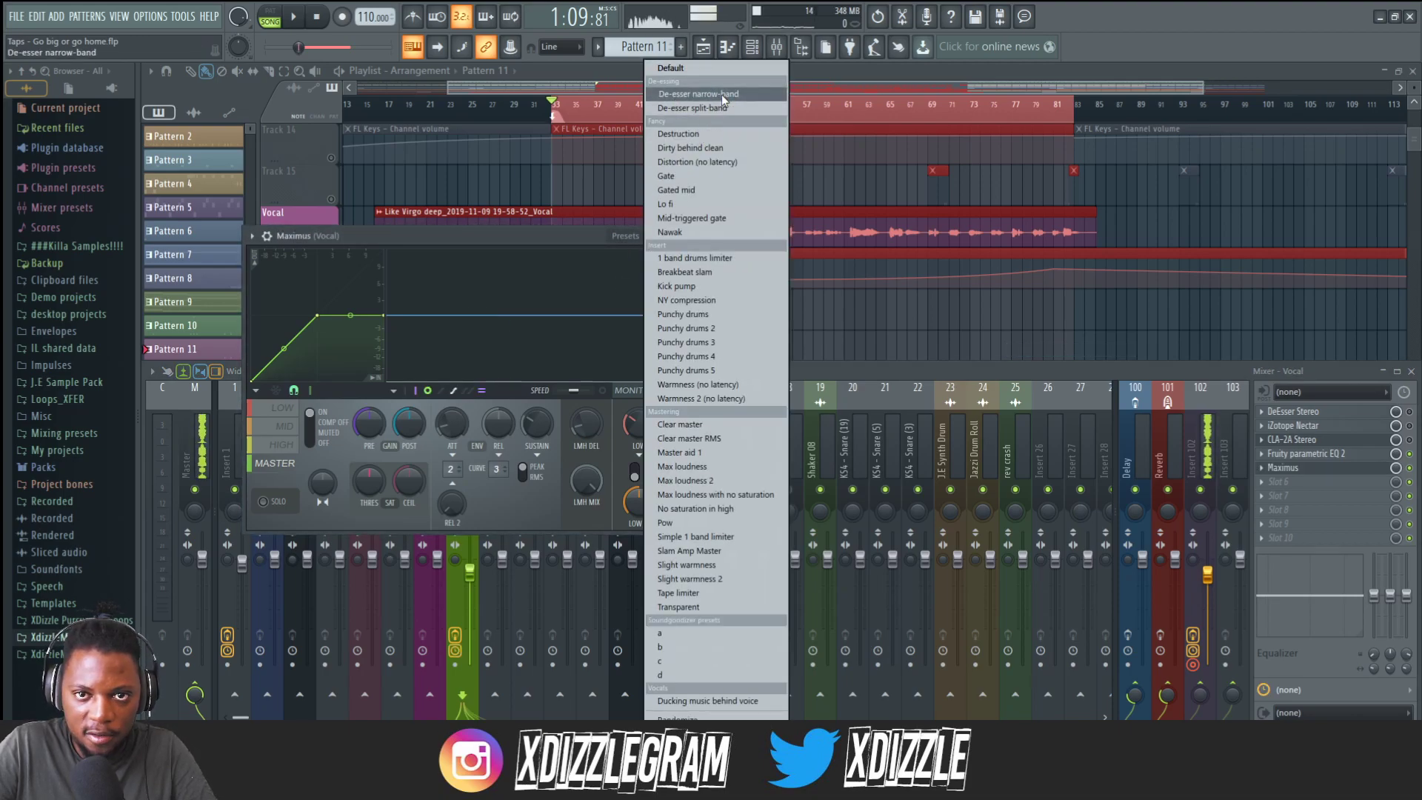
click(699, 94)
drag(504, 239, 589, 249)
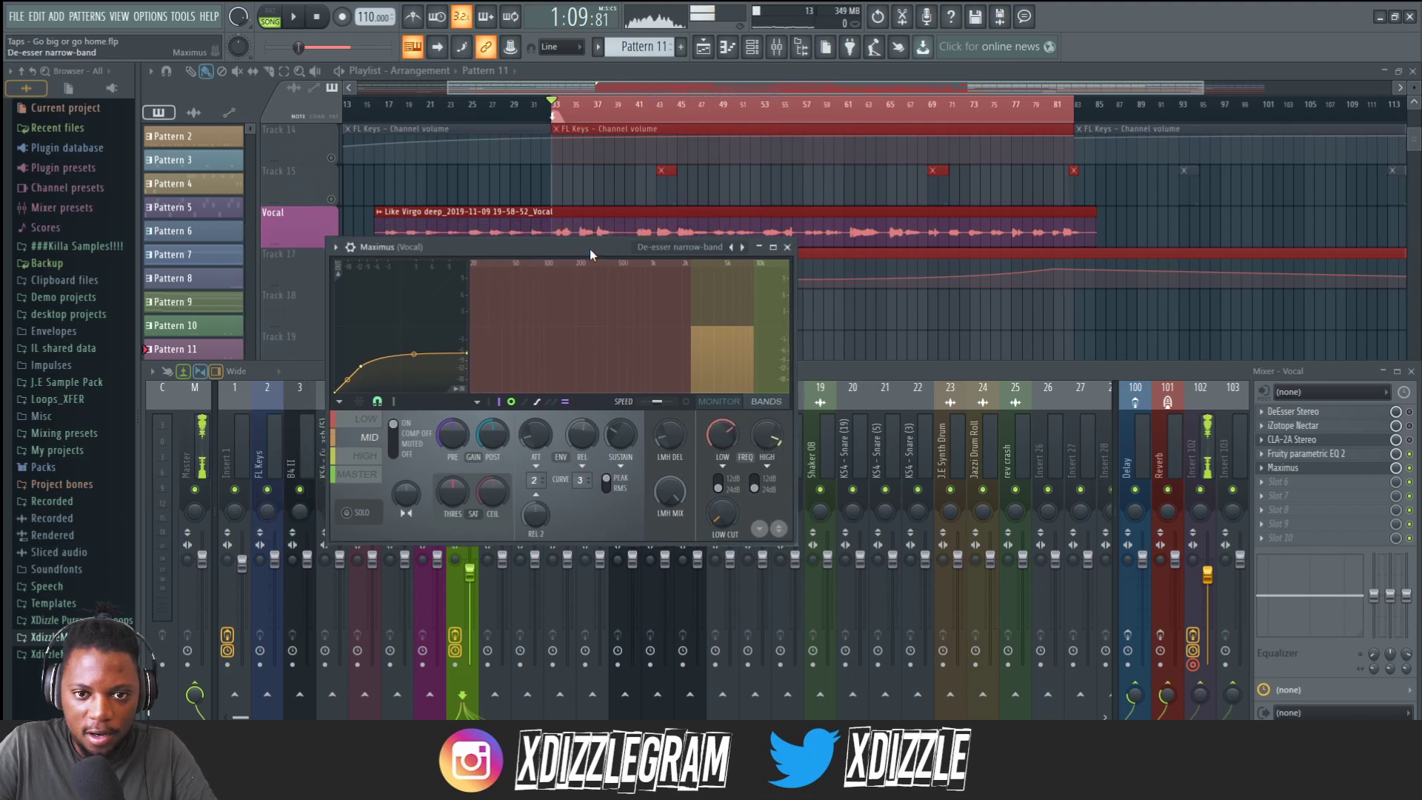
Play the vocal from different points on the playlist timeline to listen to the de-essing.
click(593, 84)
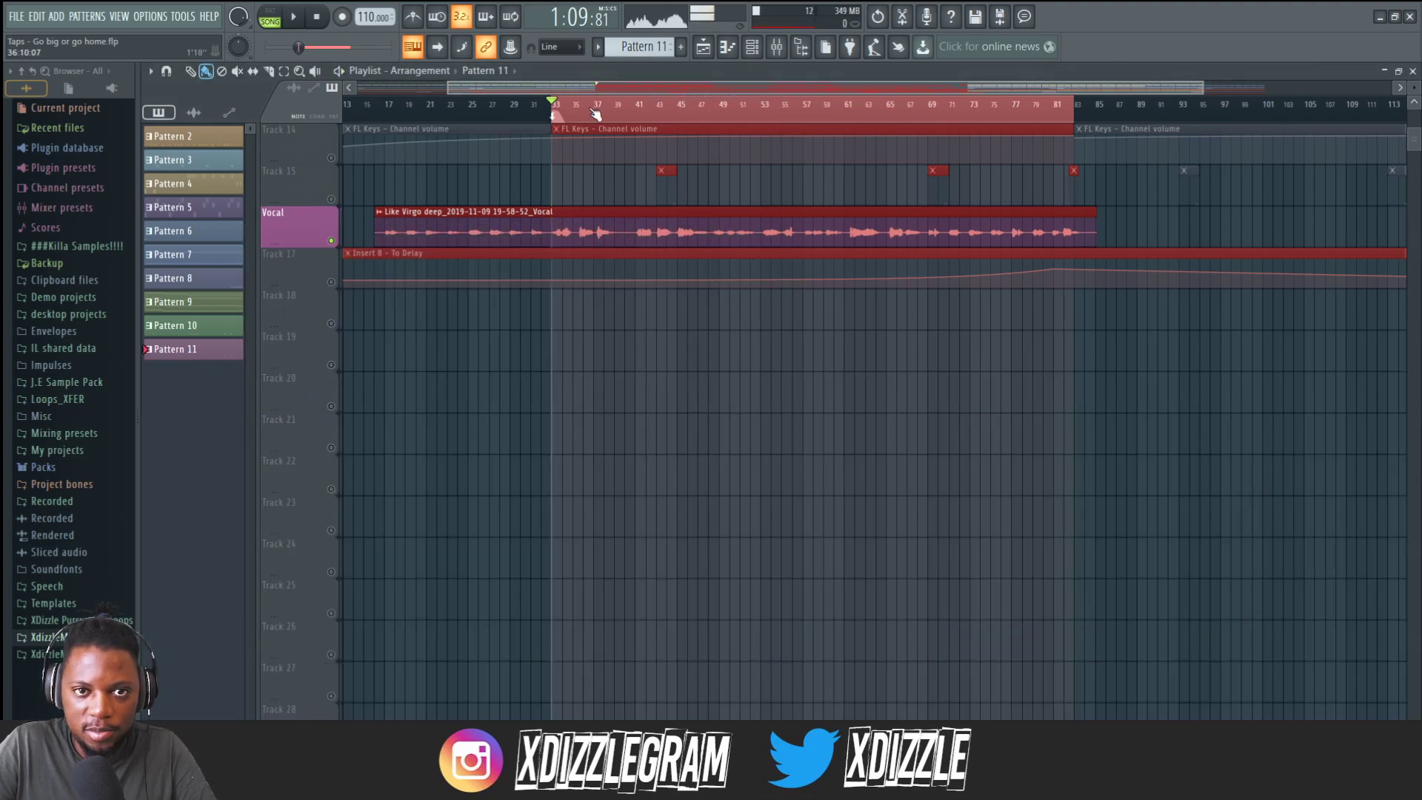
click(586, 114)
key(space)
scroll(595, 115, up, 3)
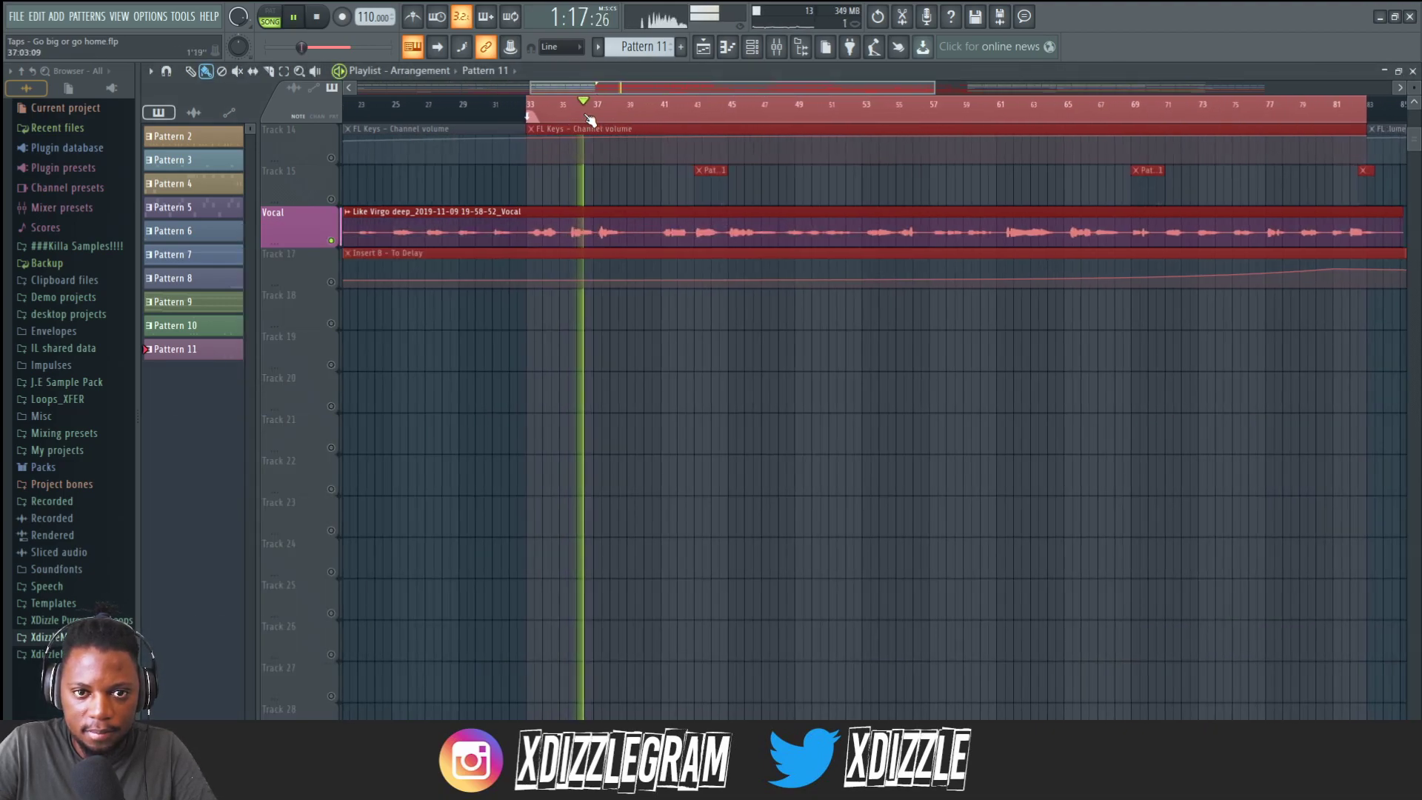
click(671, 115)
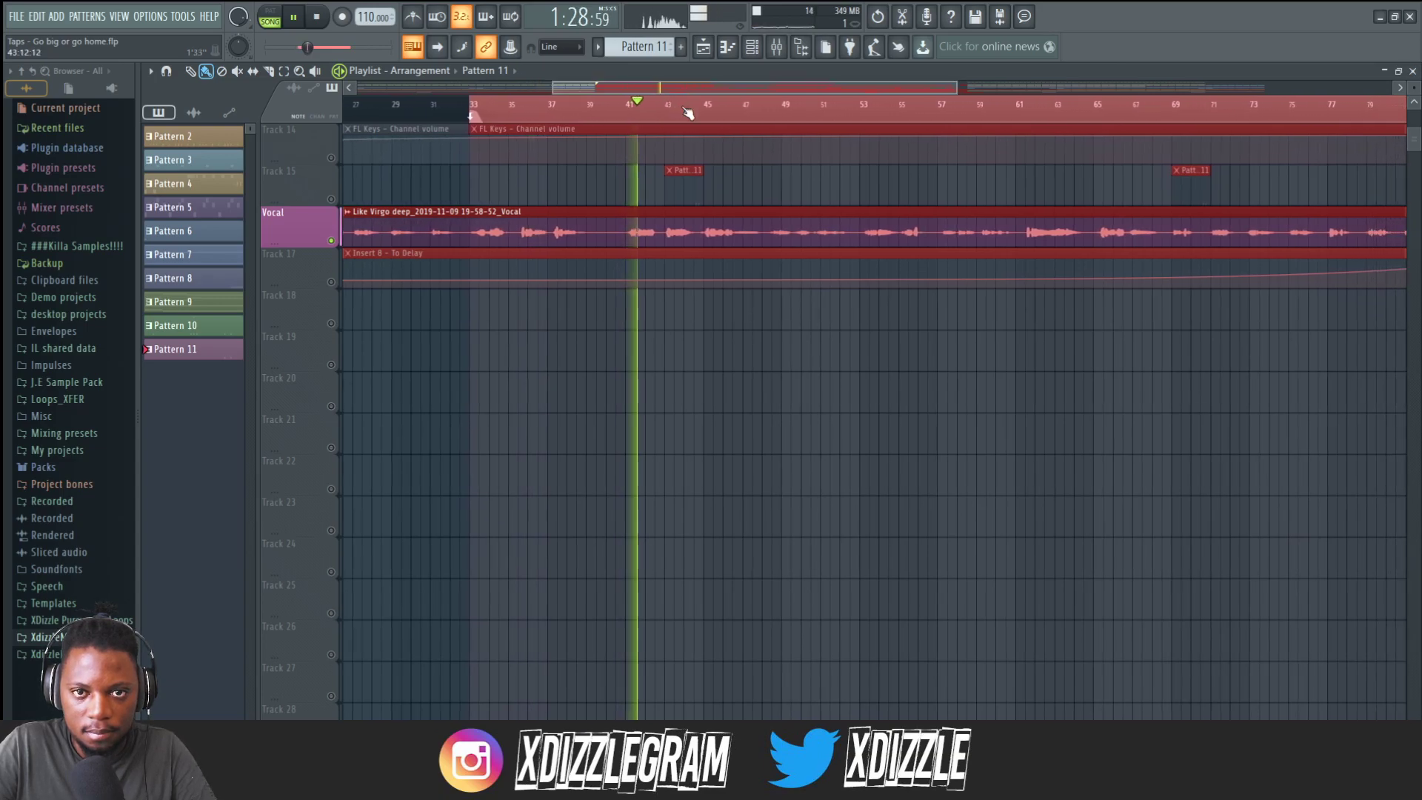
click(693, 103)
click(709, 96)
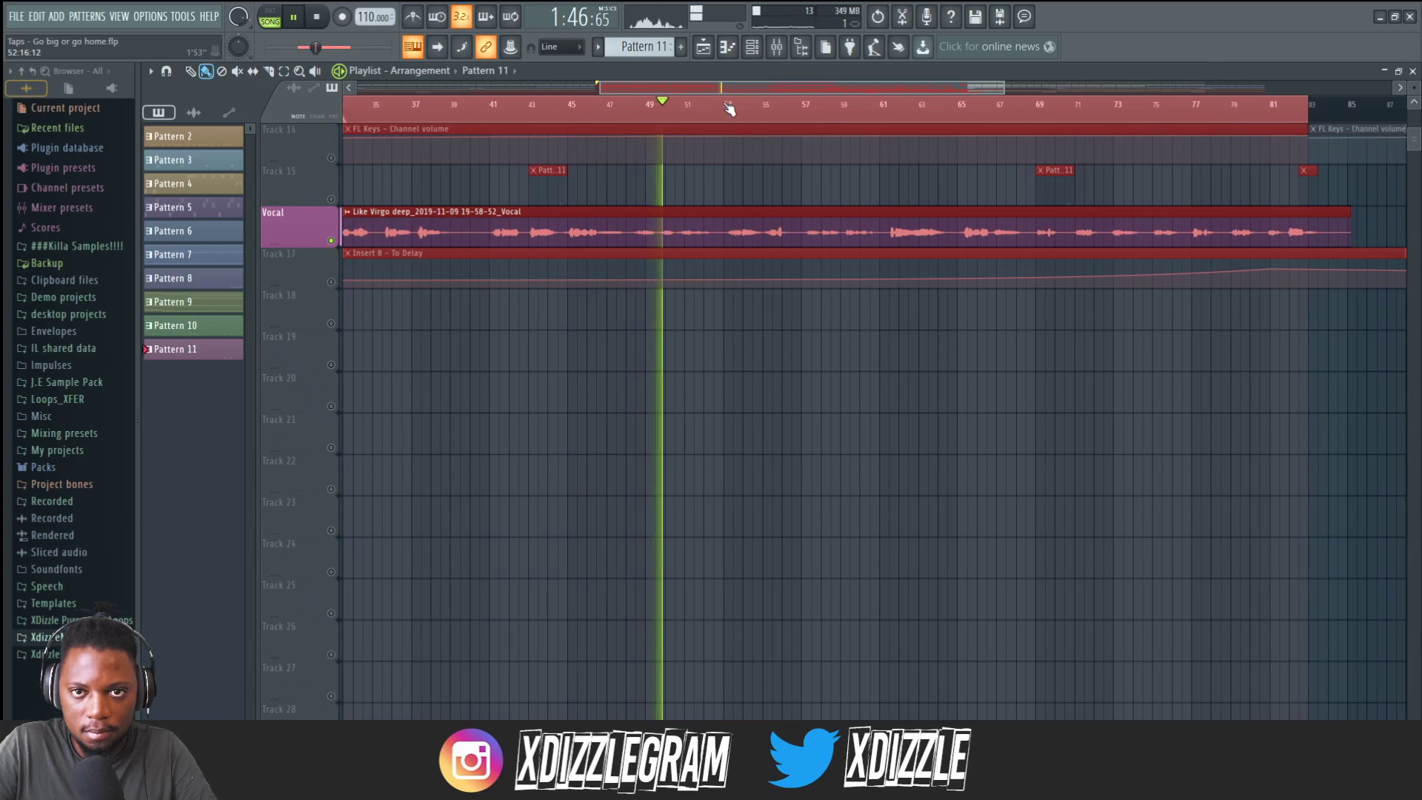
click(658, 116)
scroll(659, 116, up, 4)
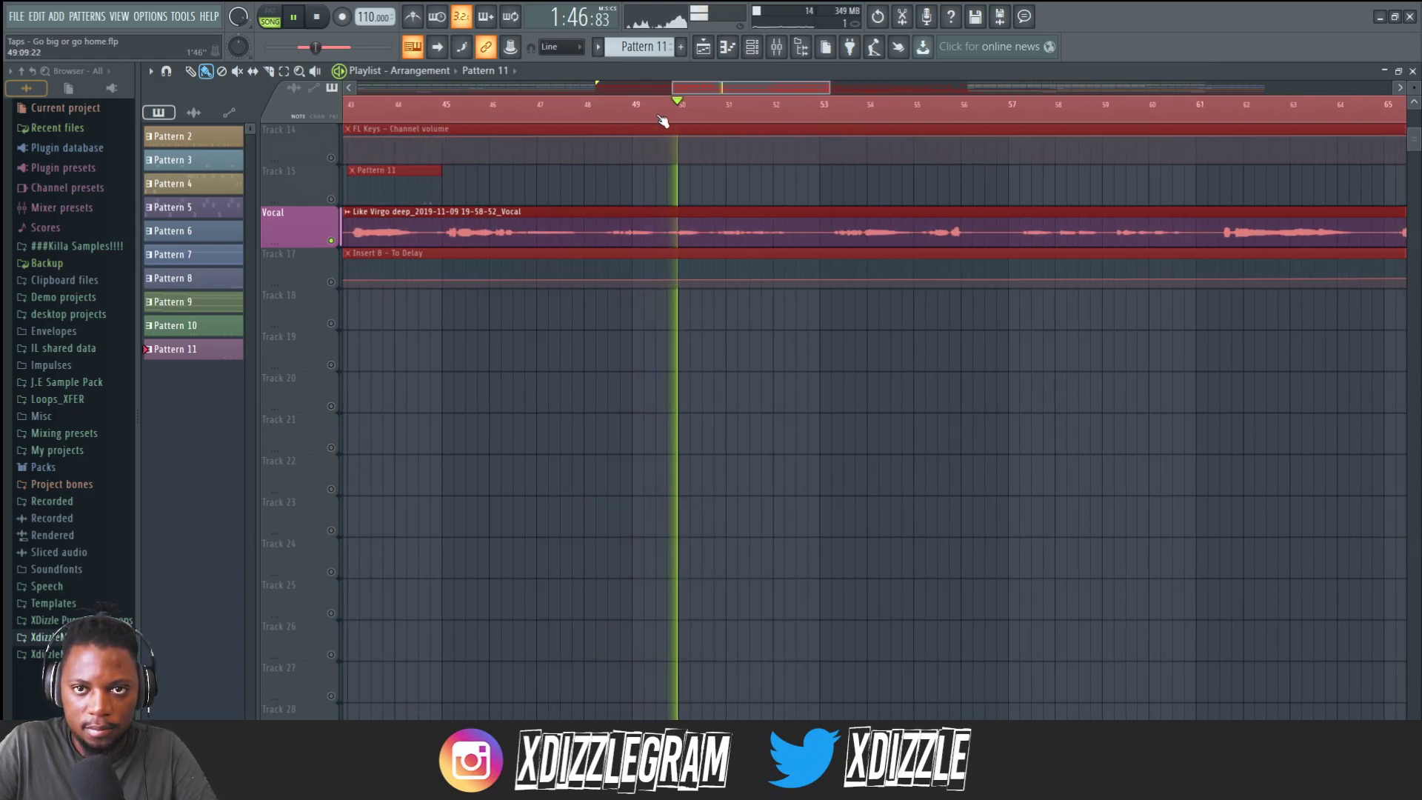
right_click(640, 112)
click(658, 118)
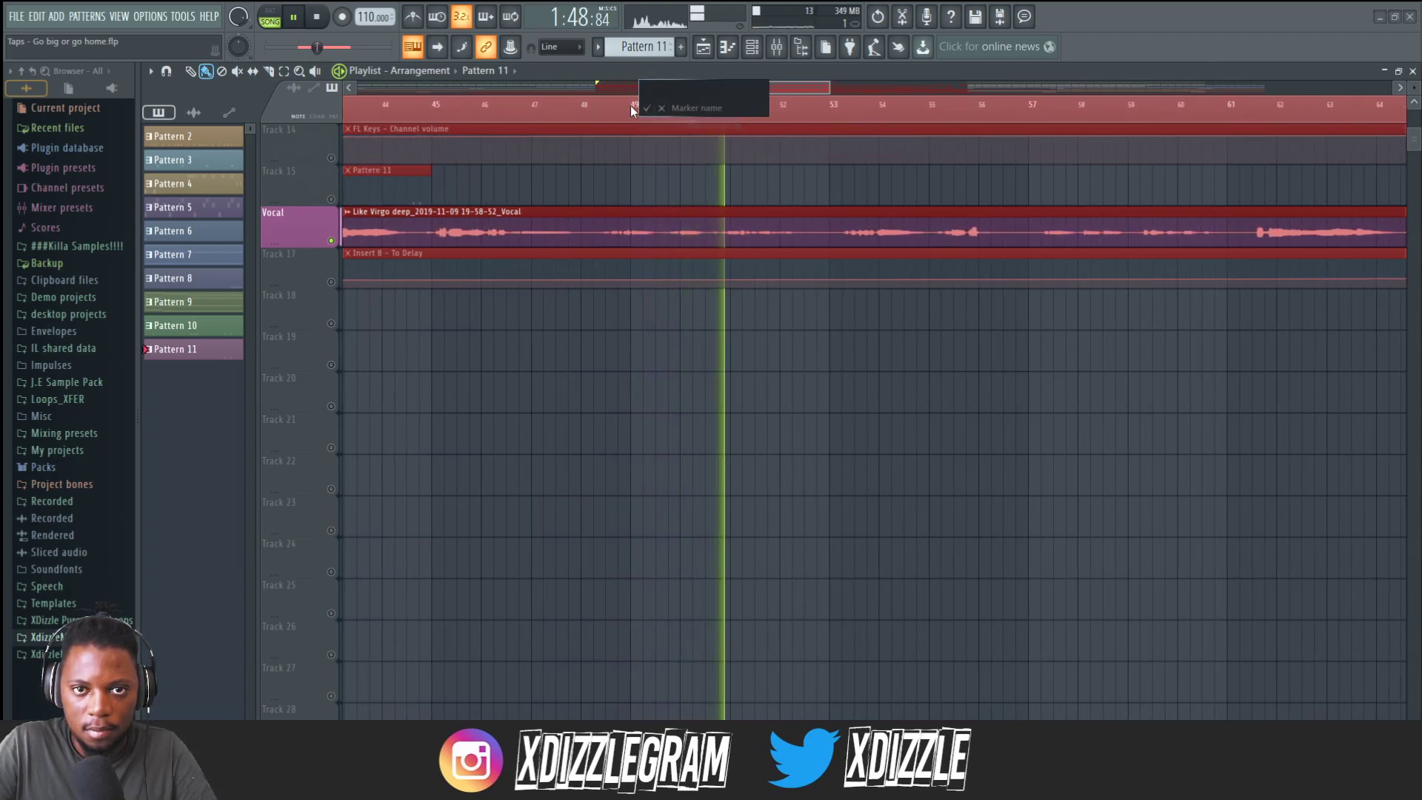
click(627, 105)
click(630, 104)
drag(638, 103, 650, 104)
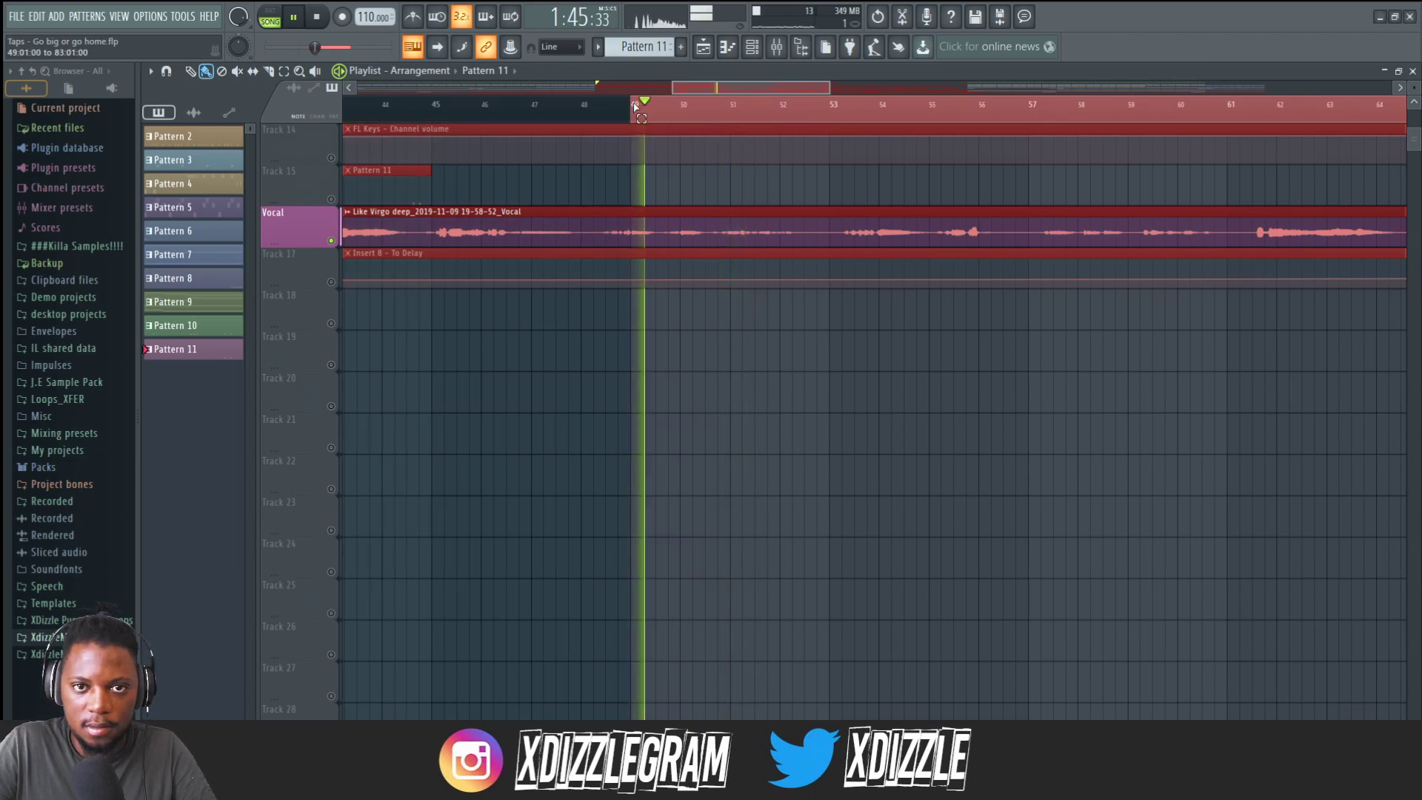
Reopen Maximus from the Vocal track and lower the high band's threshold while the vocal plays.
click(776, 47)
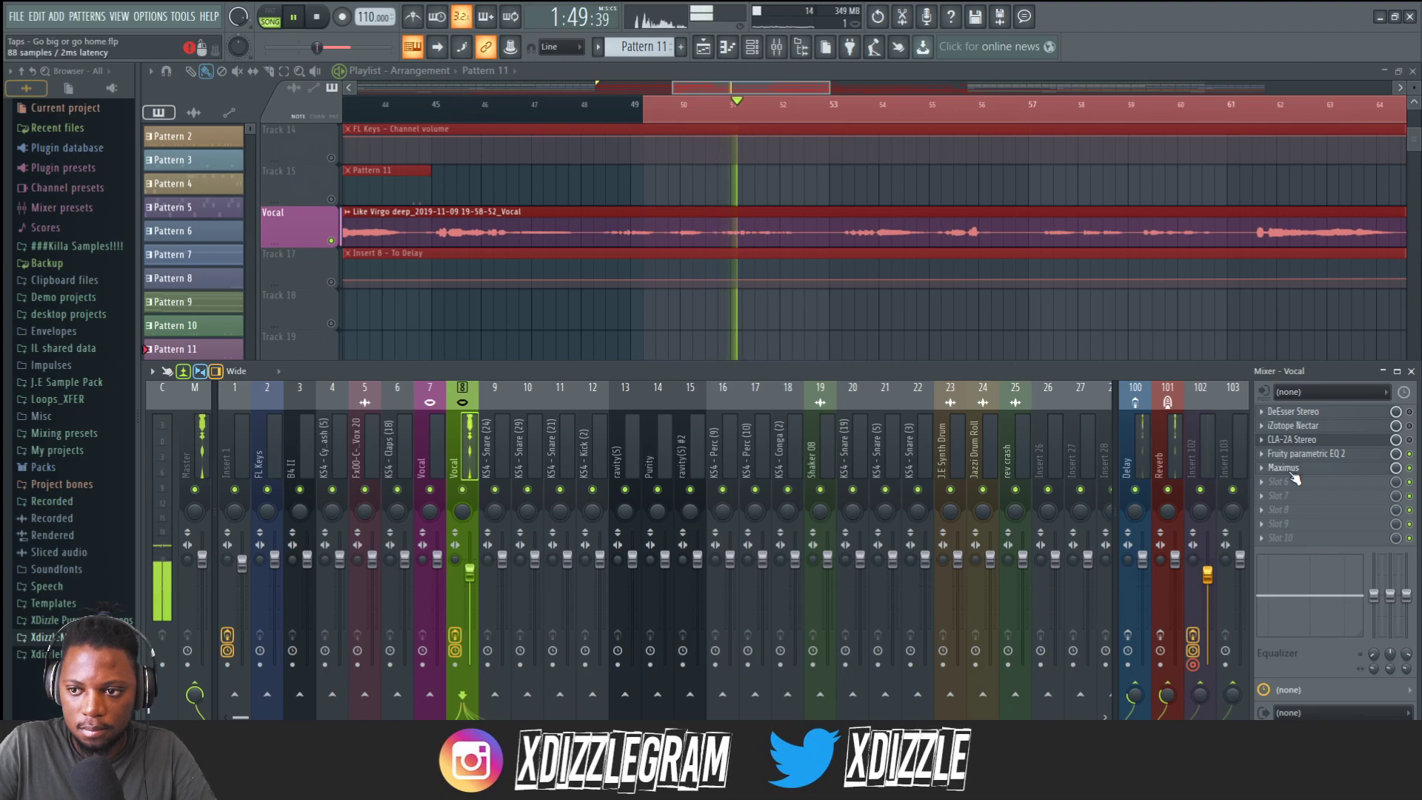
click(1288, 470)
drag(686, 256, 702, 348)
key(space)
key(space)
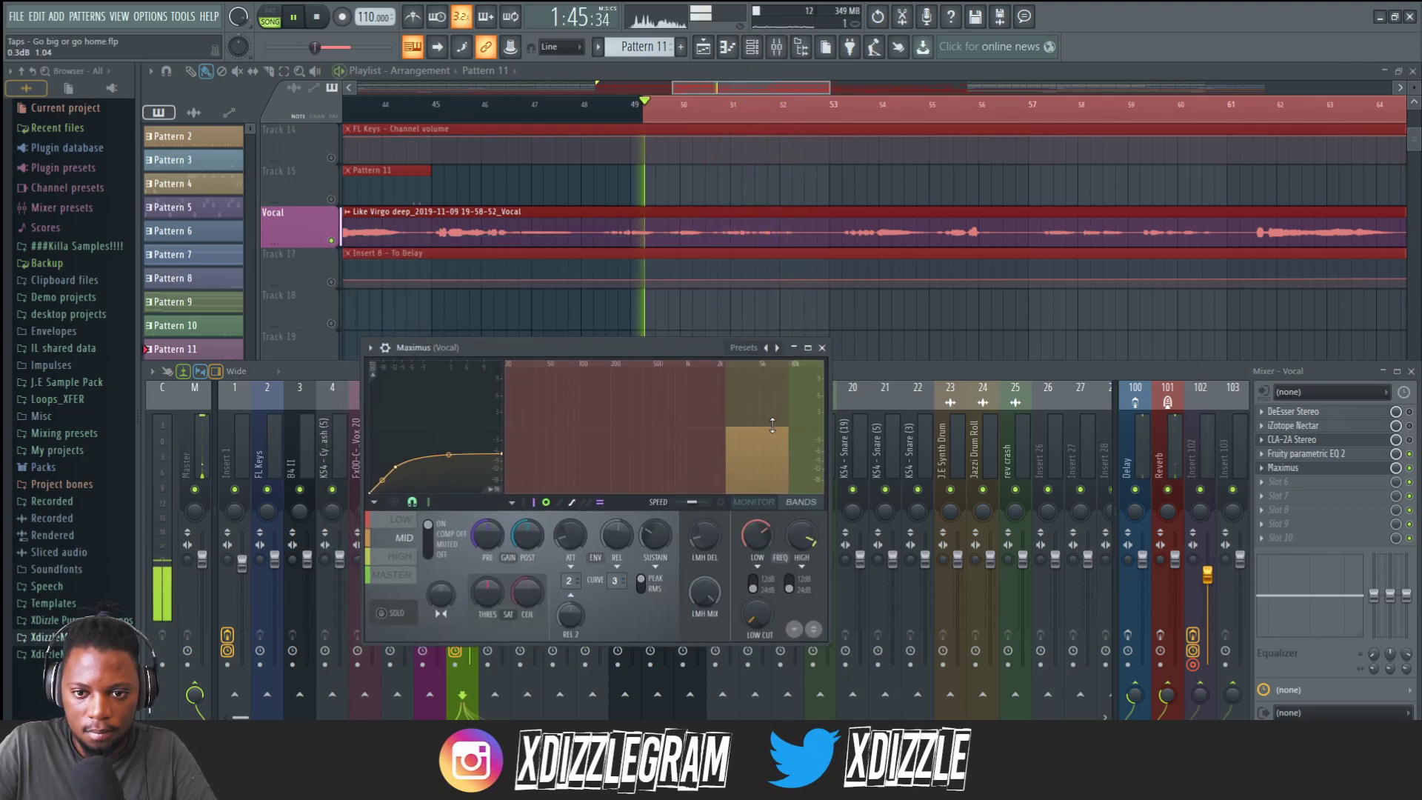
drag(755, 427, 756, 445)
Replay the vocal and adjust Maximus's band crossover frequency knob upward.
click(654, 100)
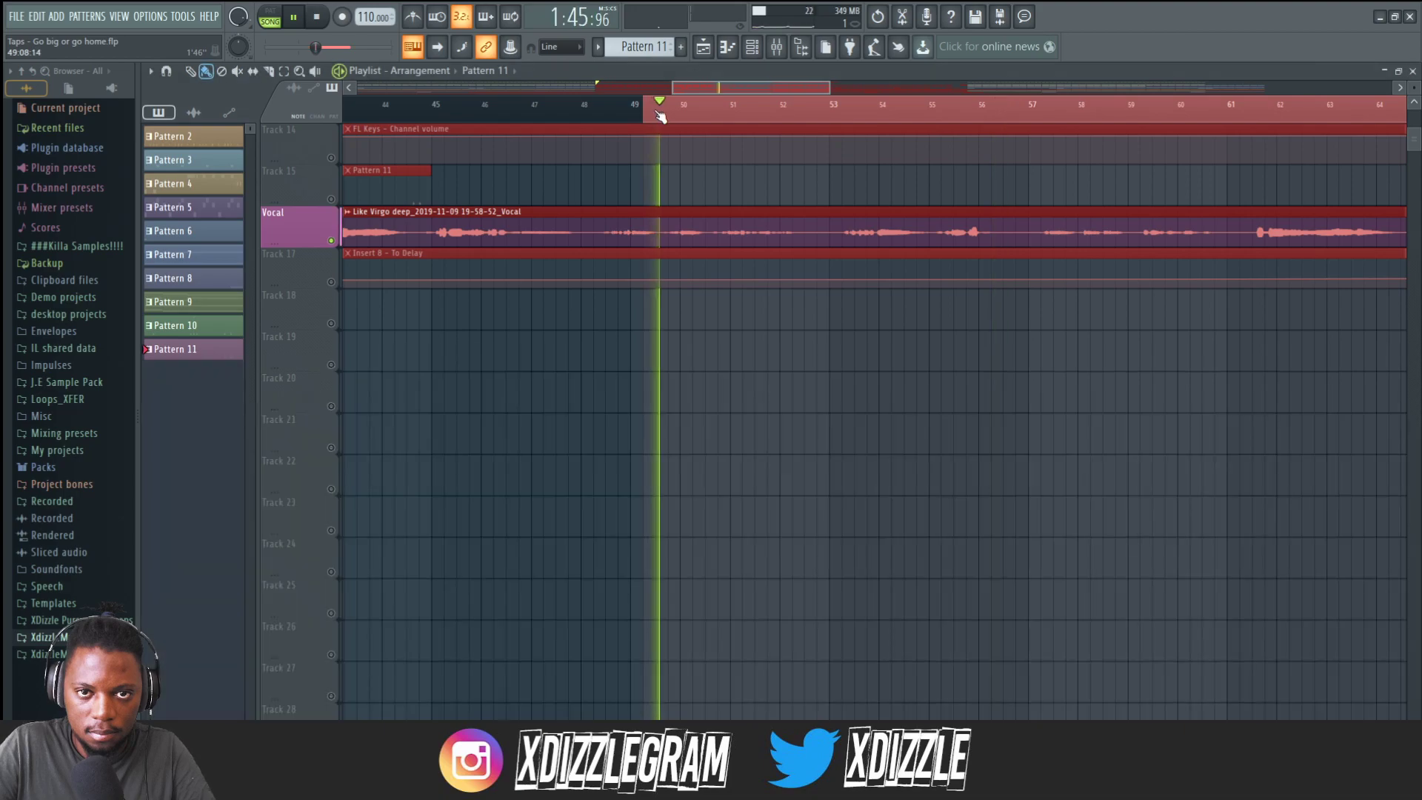
click(776, 47)
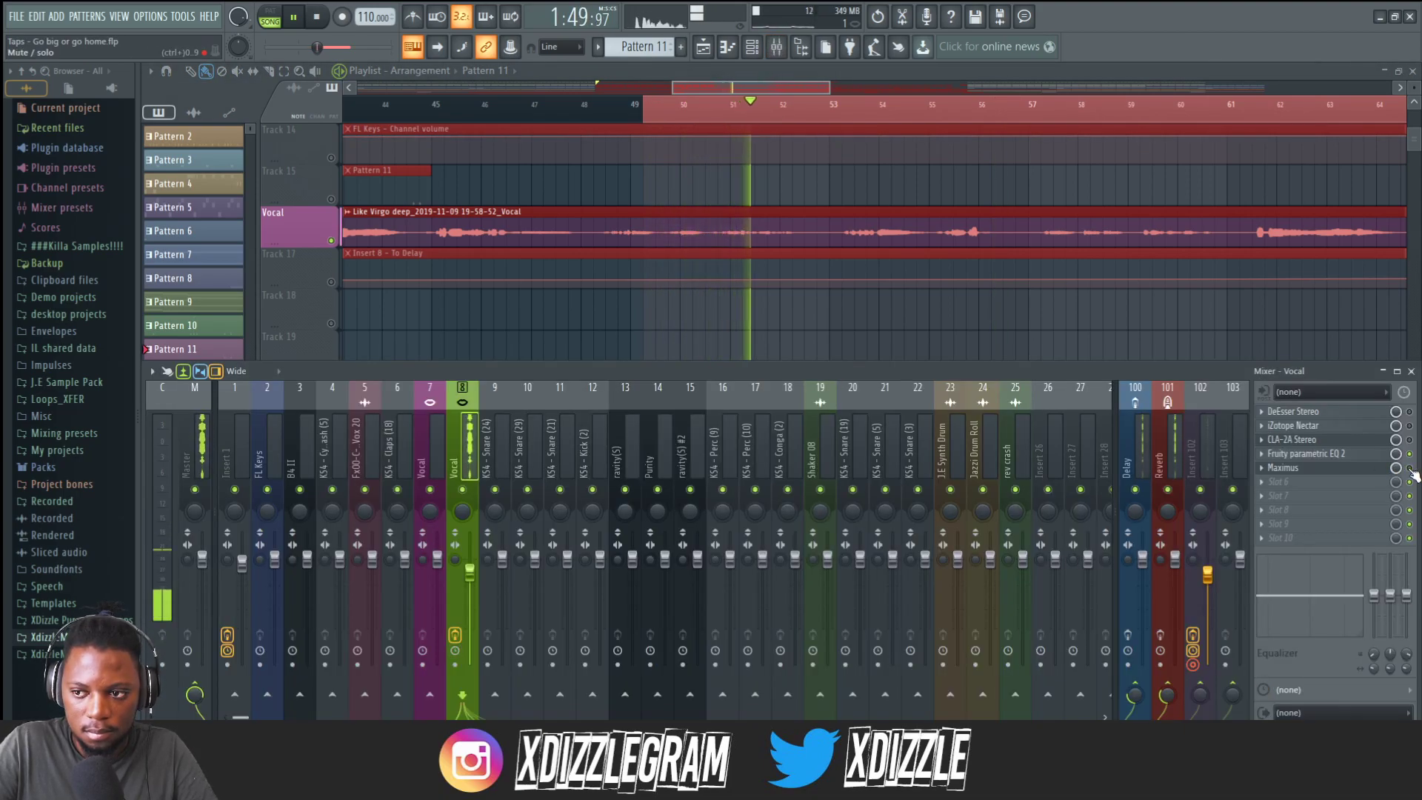
click(1303, 467)
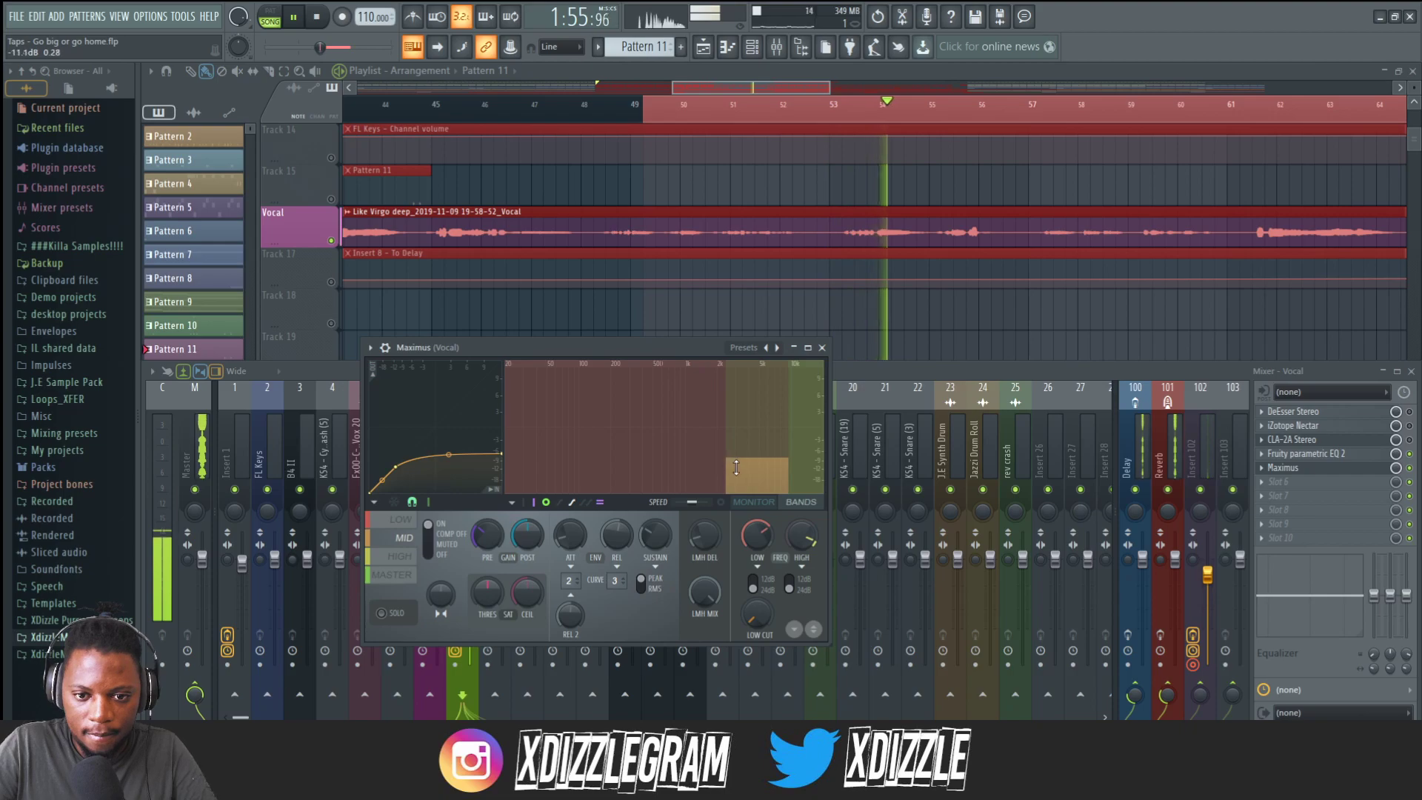
key(space)
drag(757, 538, 757, 516)
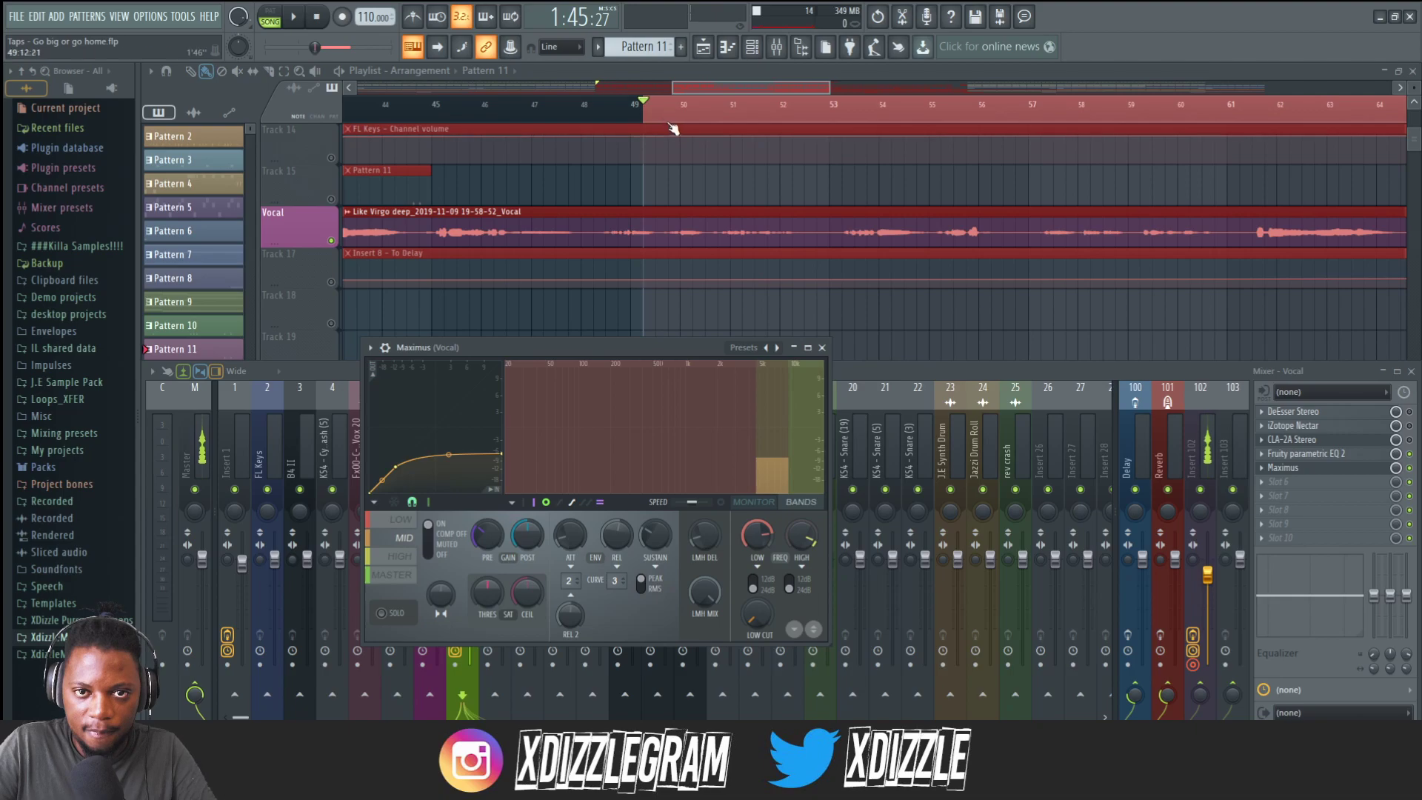
Play the vocal again to check the de-essing, then close the Maximus window.
key(F9)
key(space)
key(F9)
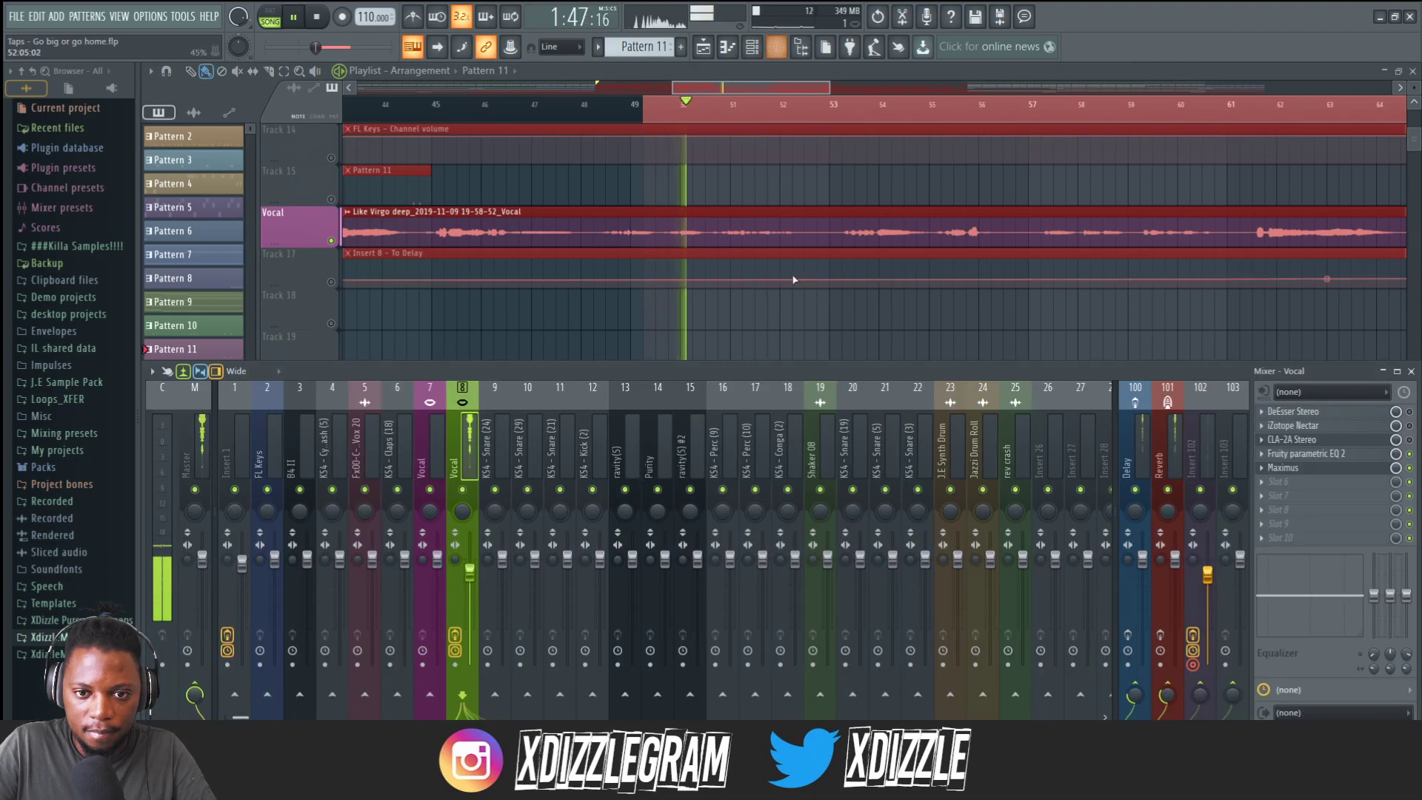
click(1305, 469)
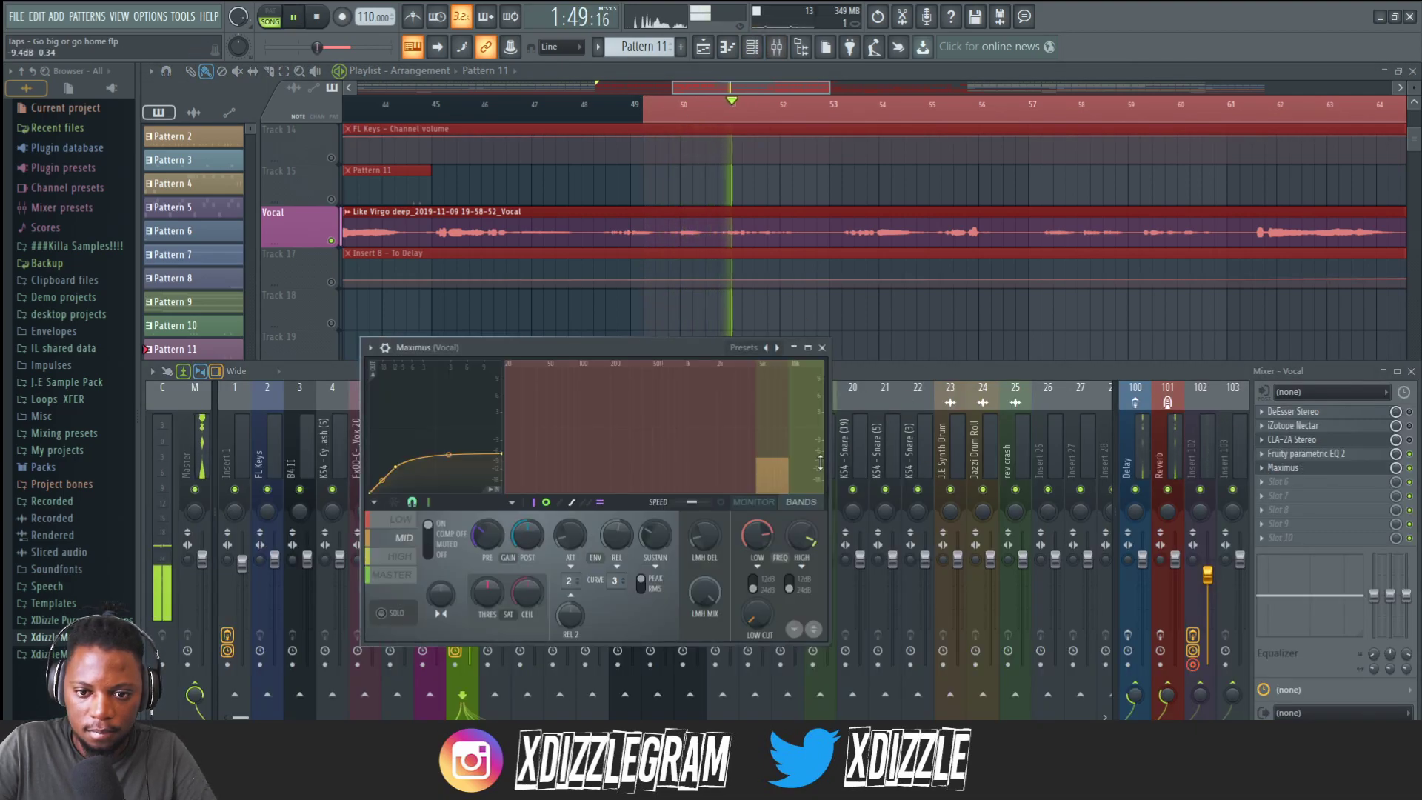
click(822, 348)
key(space)
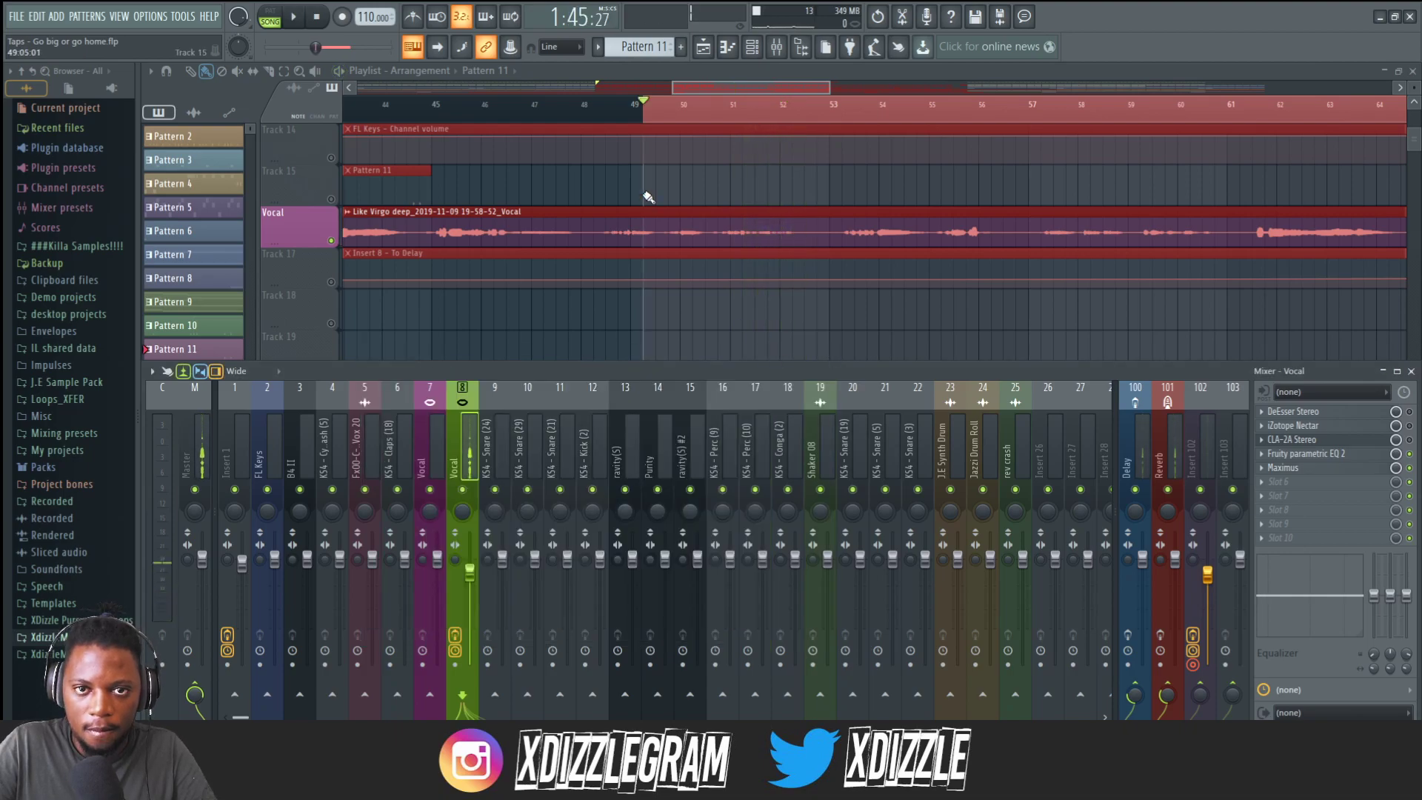
scroll(704, 122, down, 5)
right_click(686, 112)
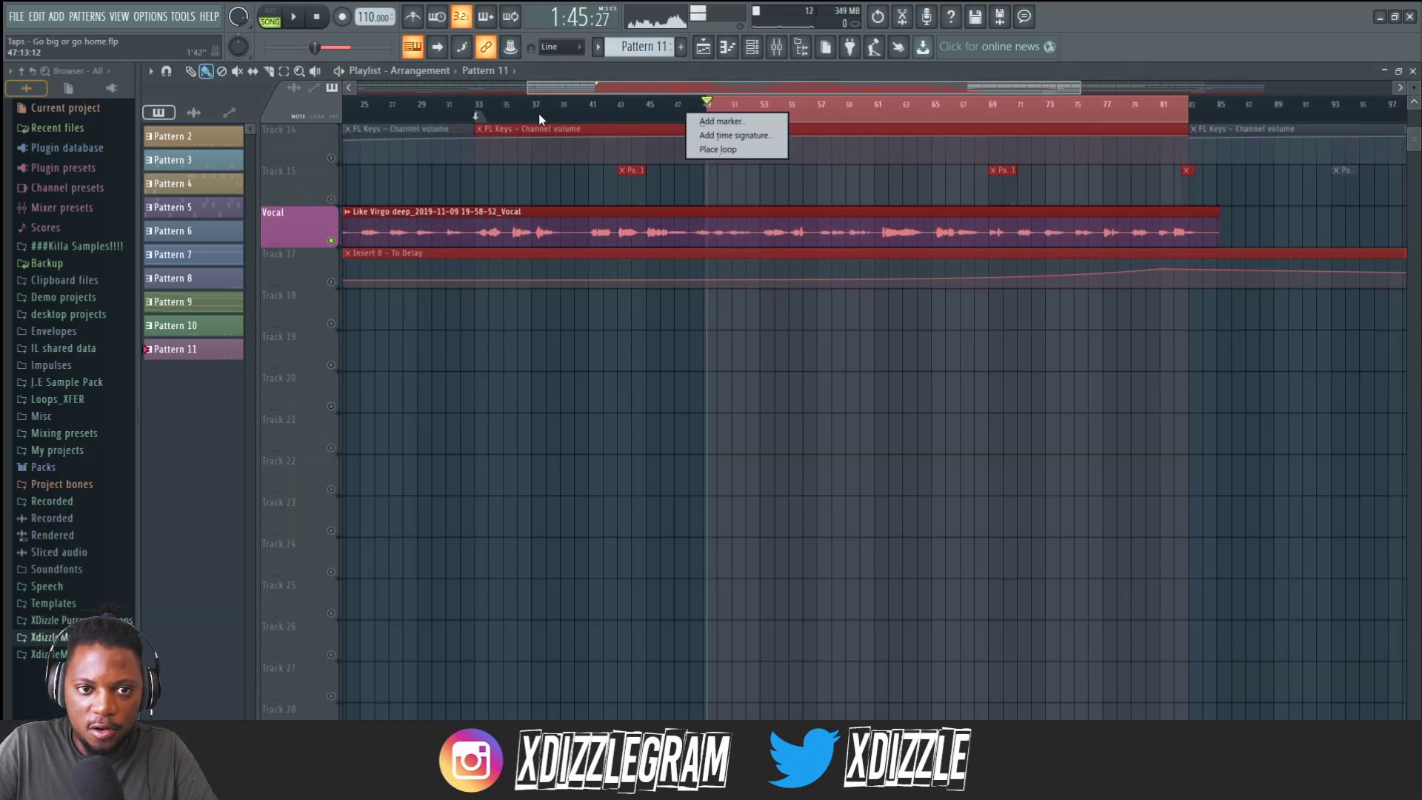
drag(706, 114, 480, 114)
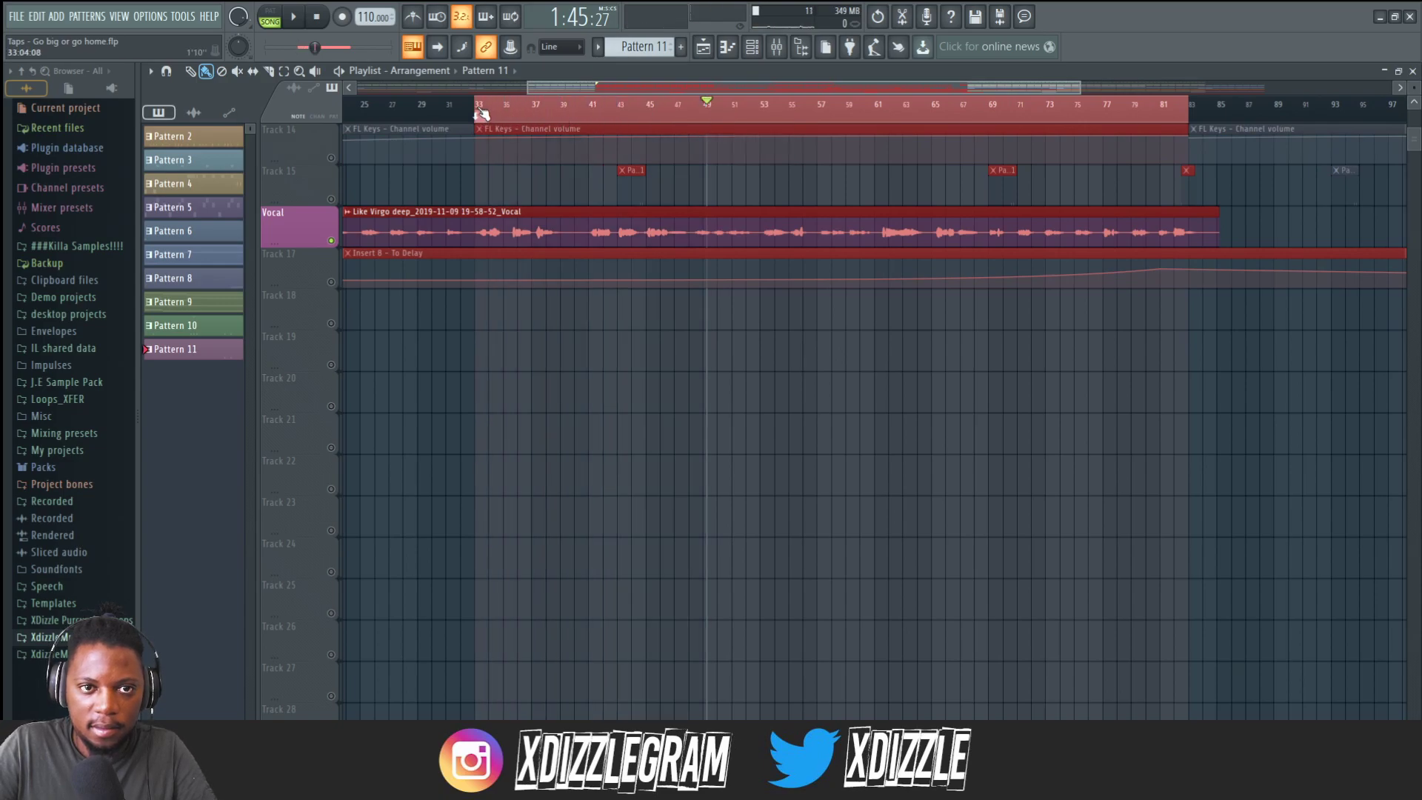
Open the mixer and load Fruity Compressor into the next empty effect slot on the Vocal insert.
scroll(483, 111, up, 2)
scroll(489, 113, down, 3)
key(space)
click(776, 46)
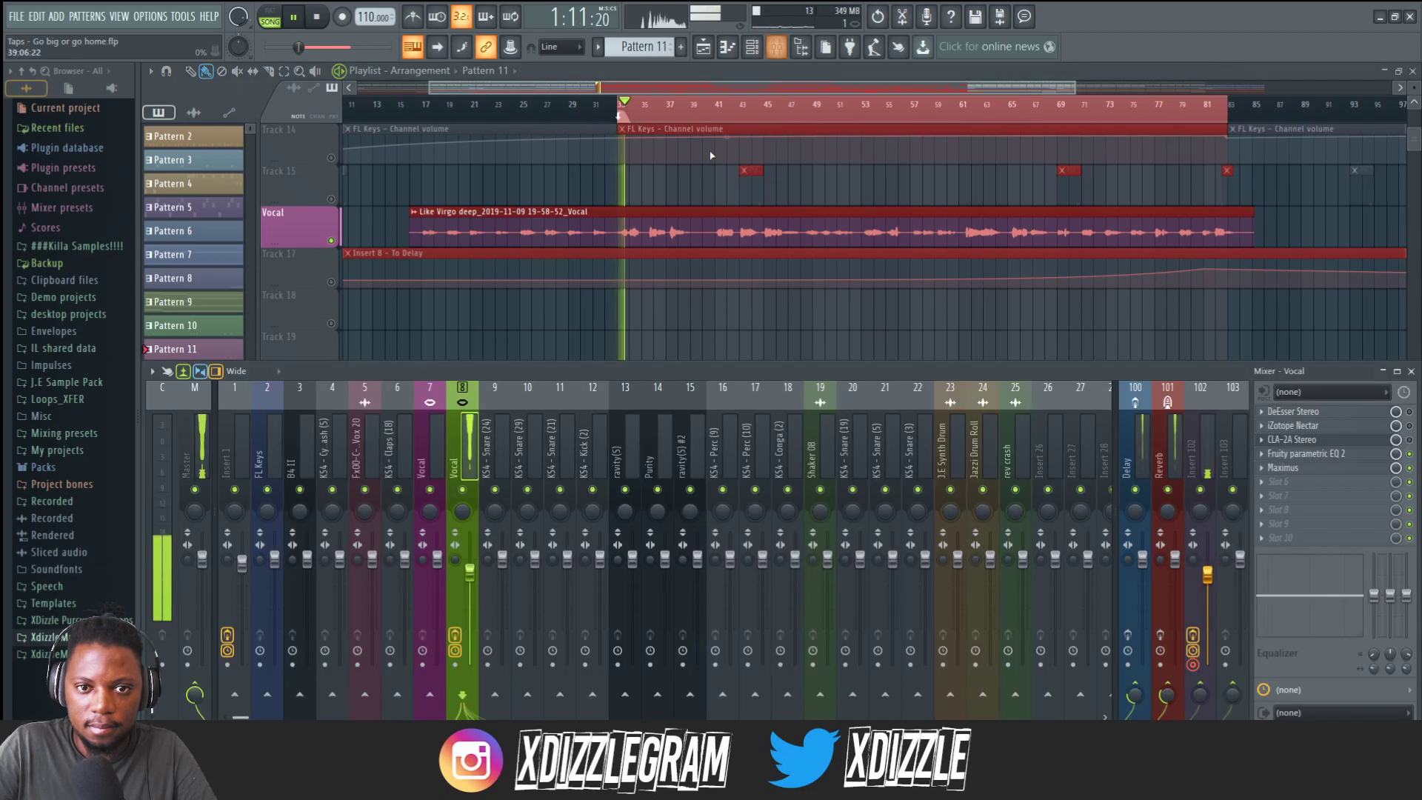
key(space)
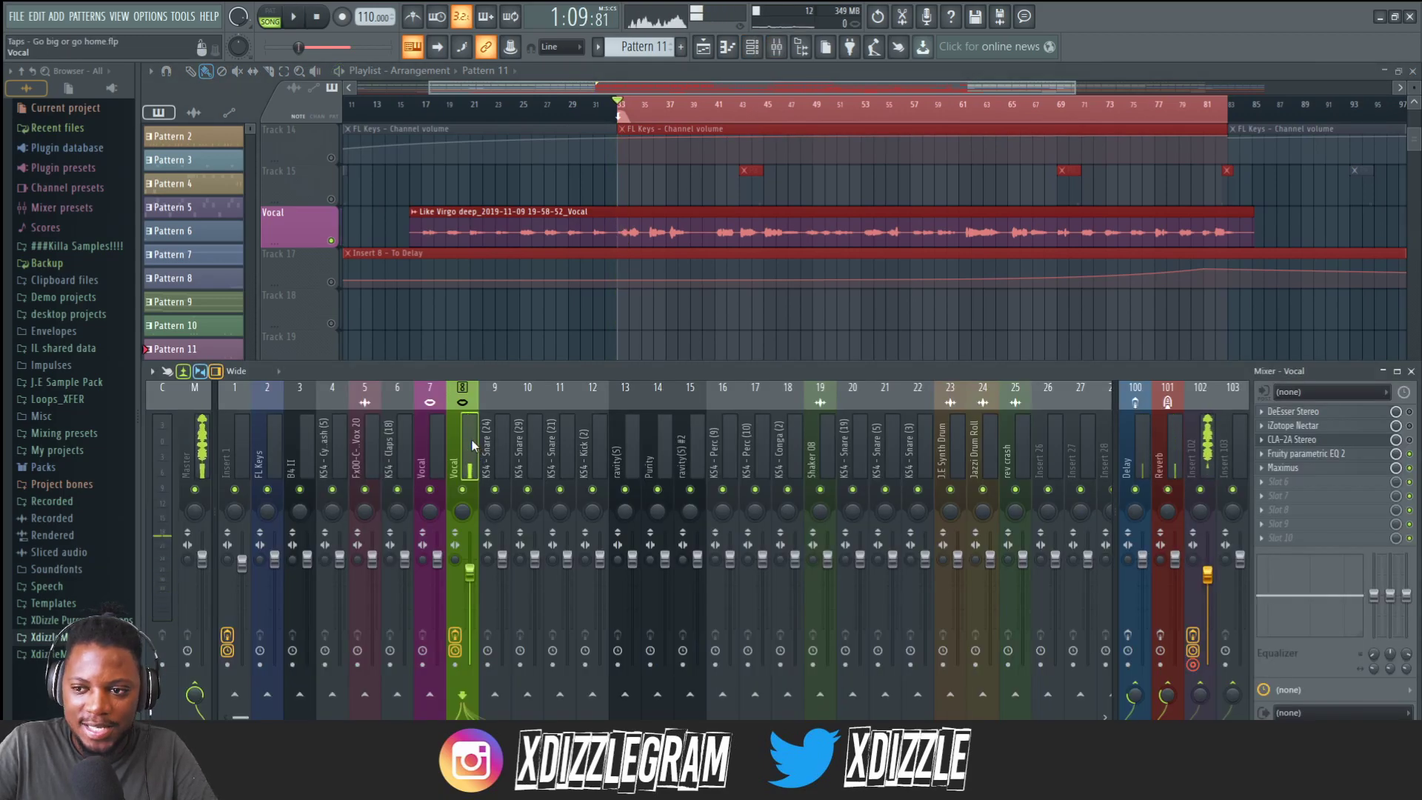
click(1308, 487)
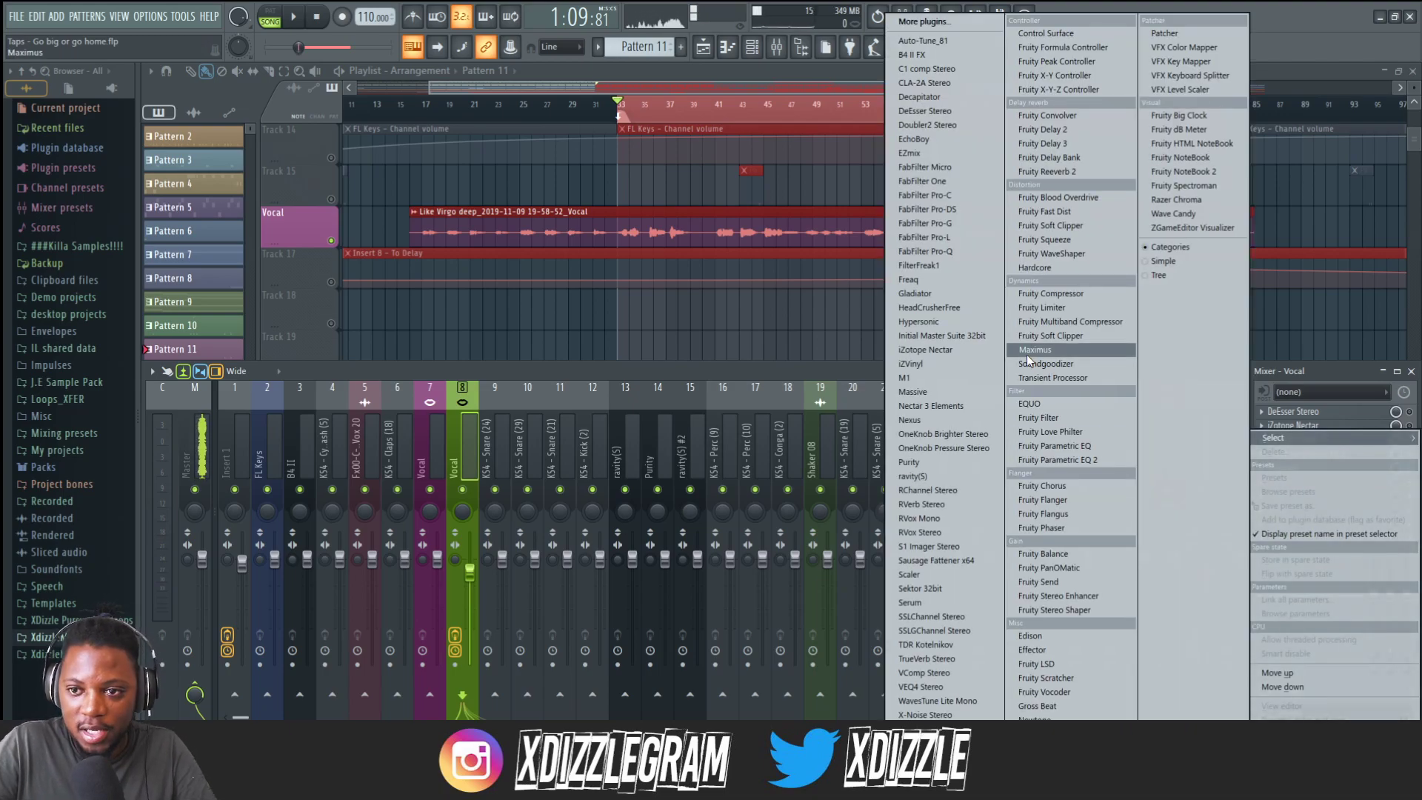
click(1068, 292)
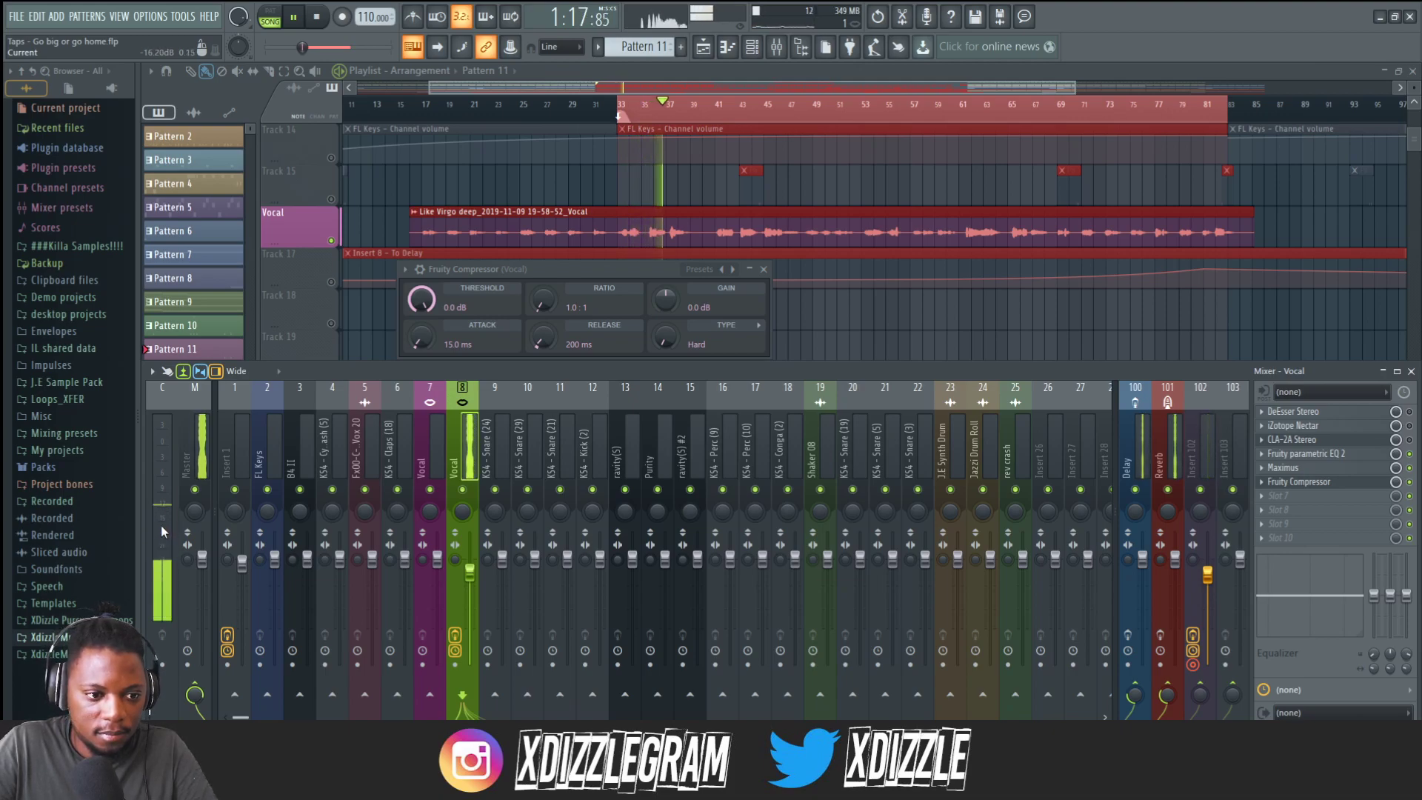
Lower the compressor's threshold to about -25 dB and set its ratio to 4.2:1 while previewing the vocal.
drag(422, 299, 421, 370)
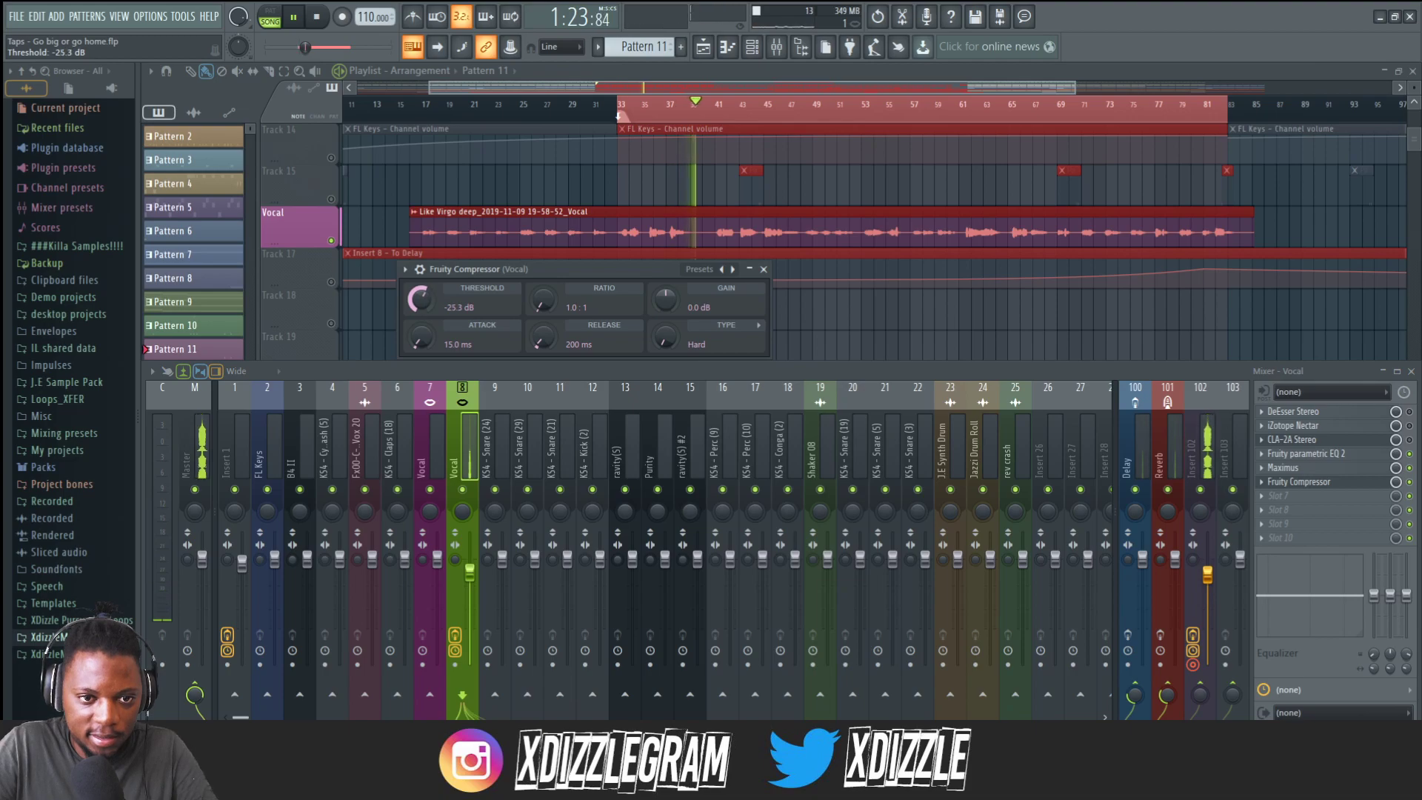
key(space)
key(space)
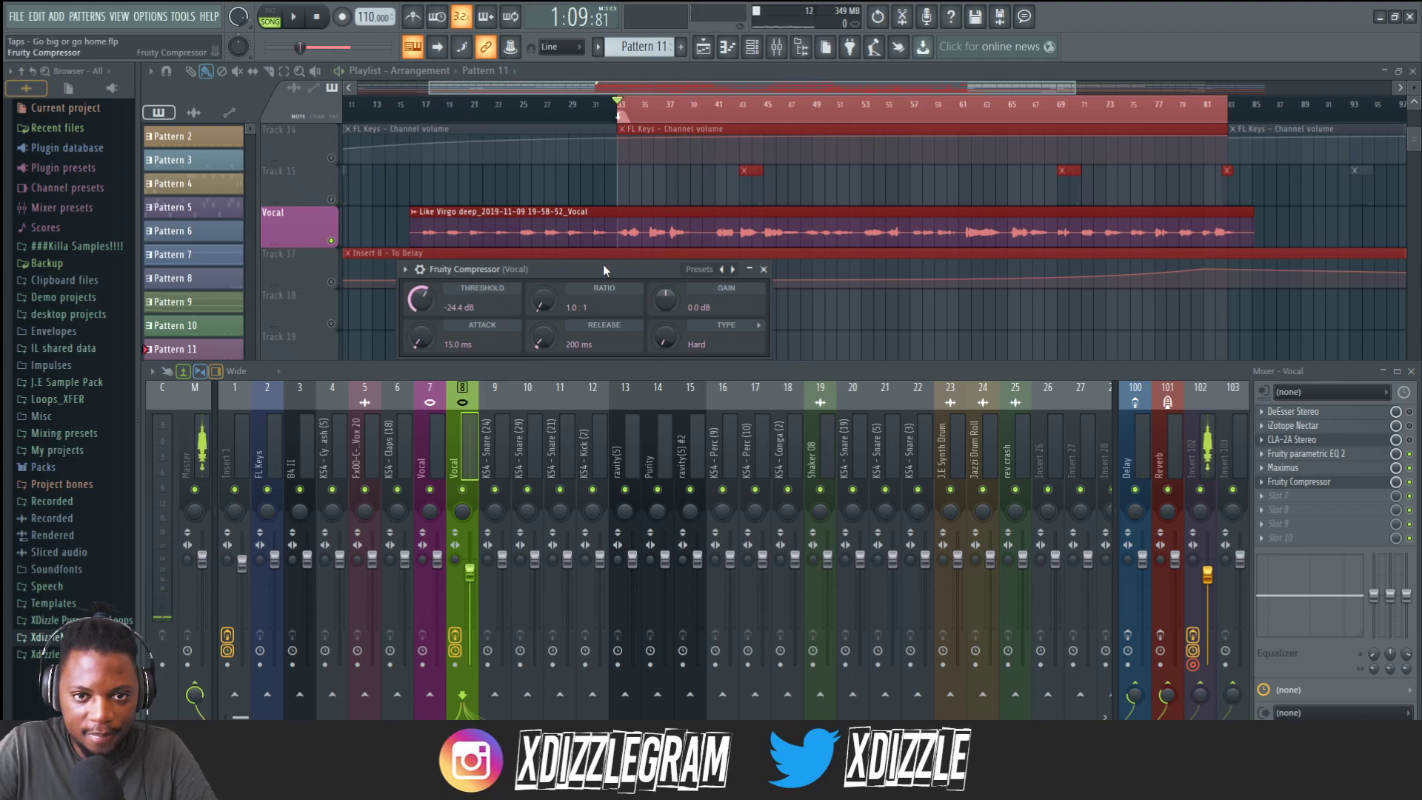
drag(549, 310, 542, 301)
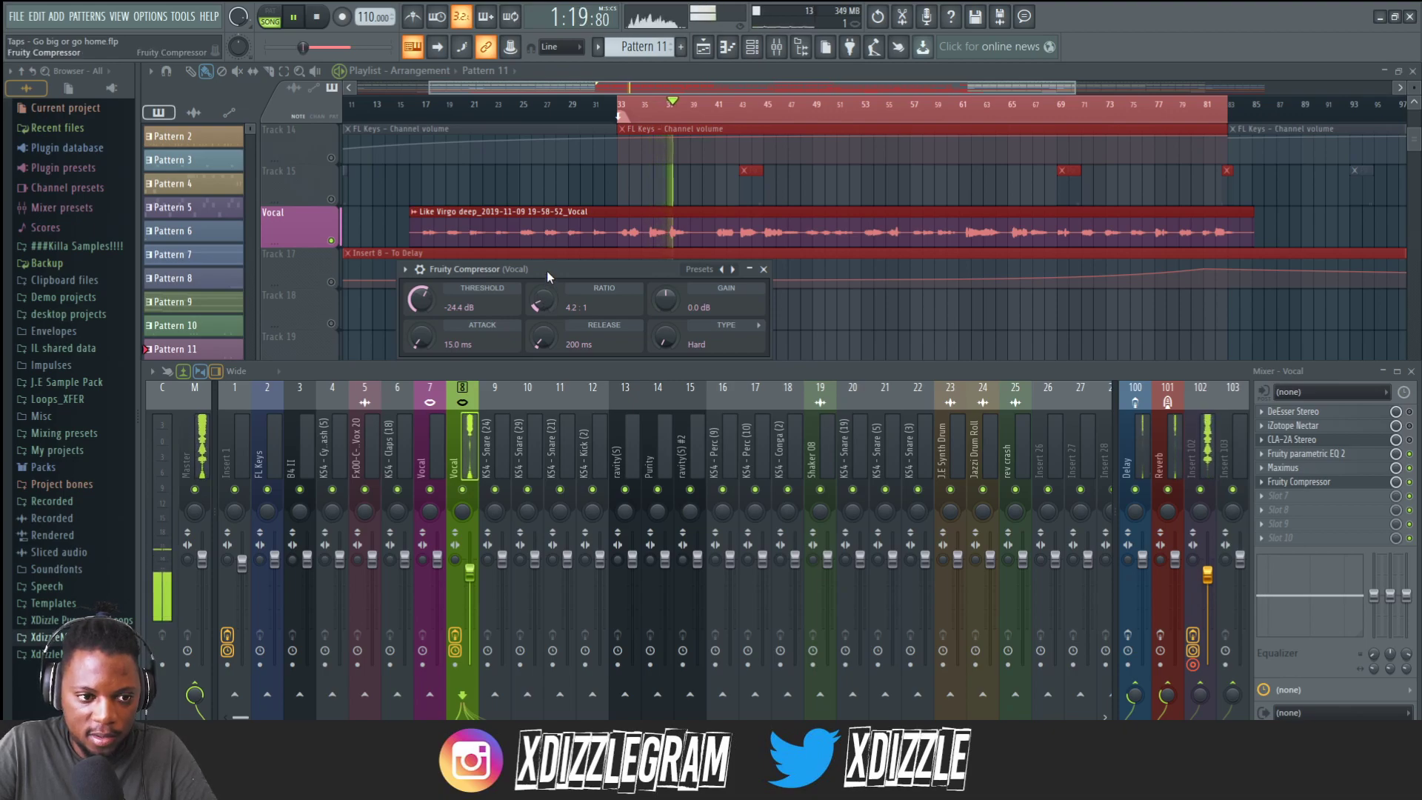
Replay the vocal and raise the compressor's threshold to -20.1 dB.
key(space)
key(space)
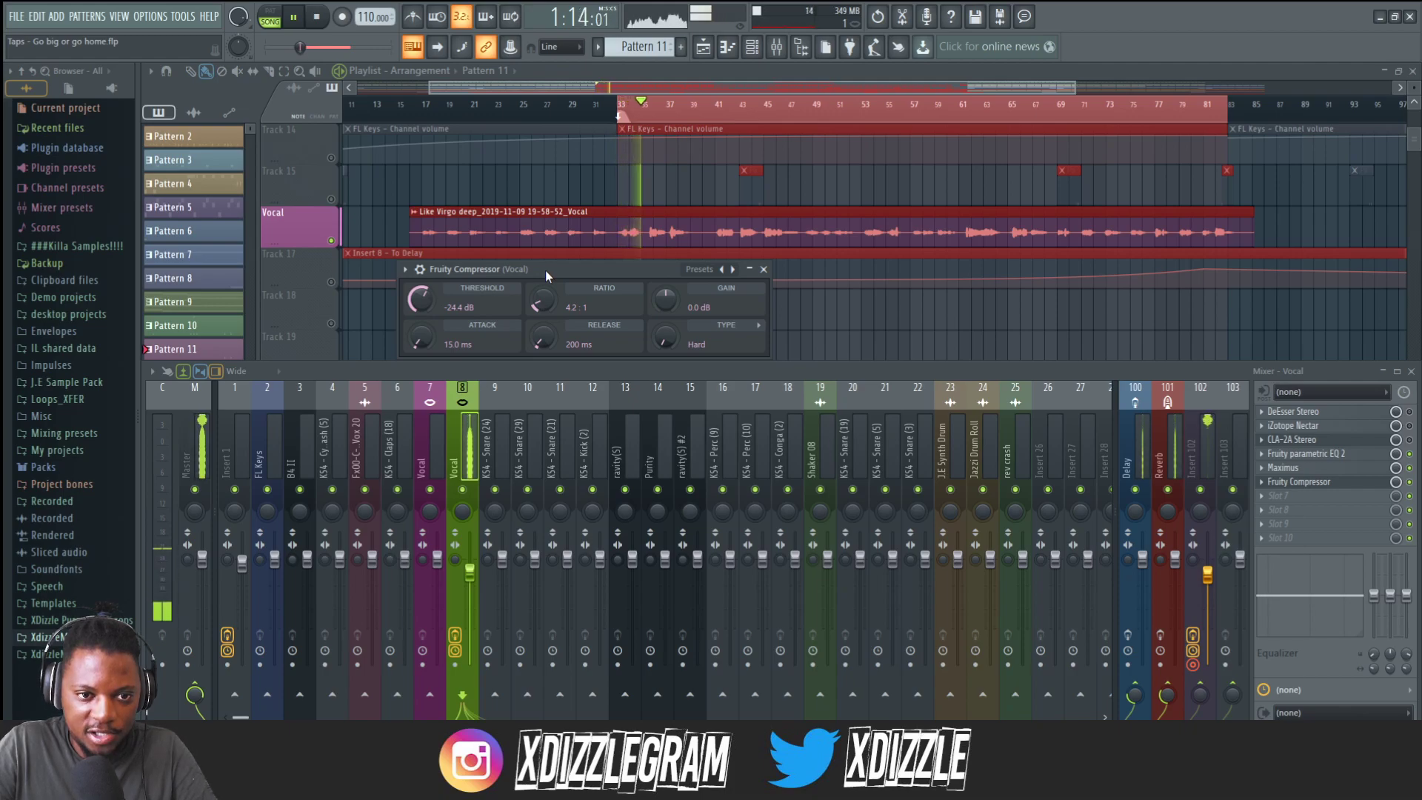
drag(554, 268, 563, 267)
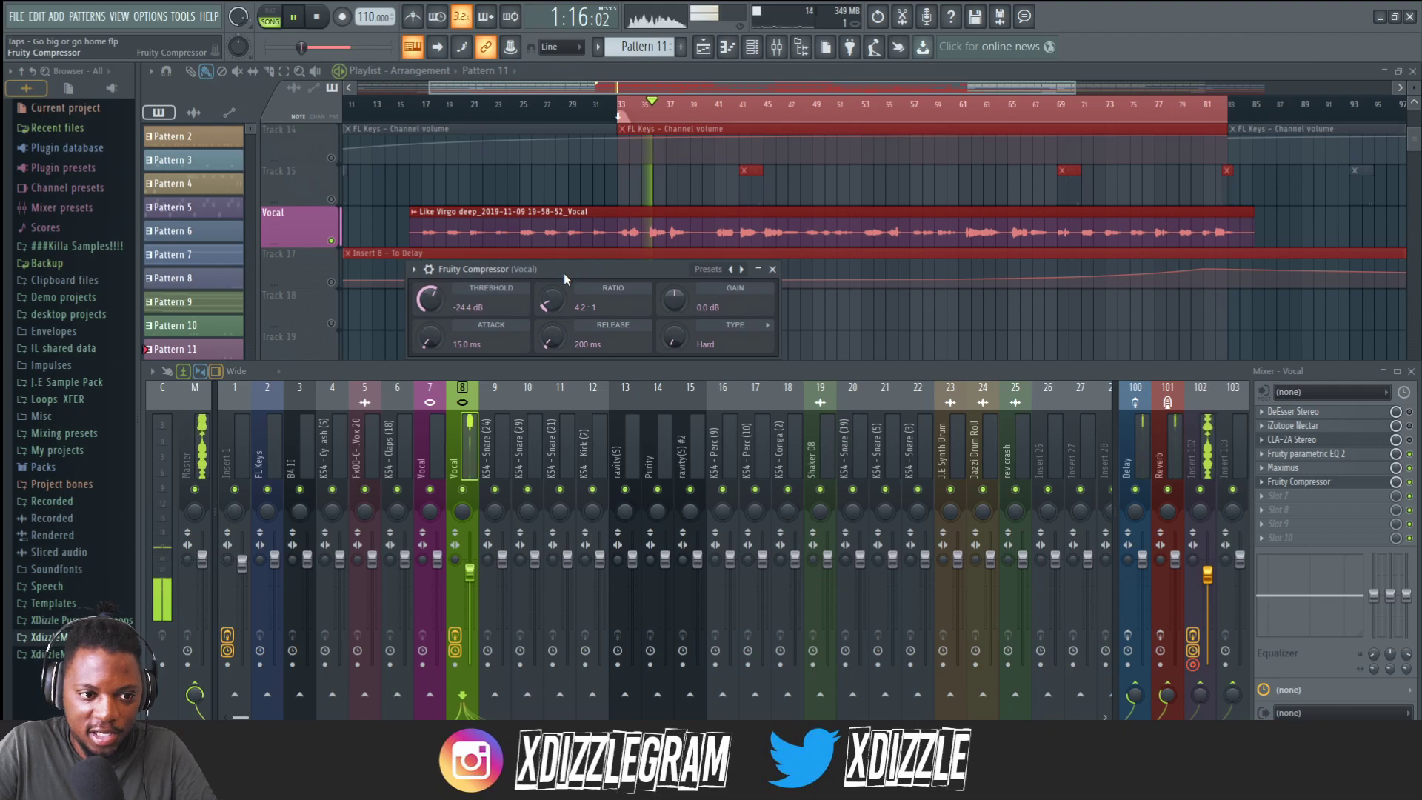
drag(429, 299, 430, 309)
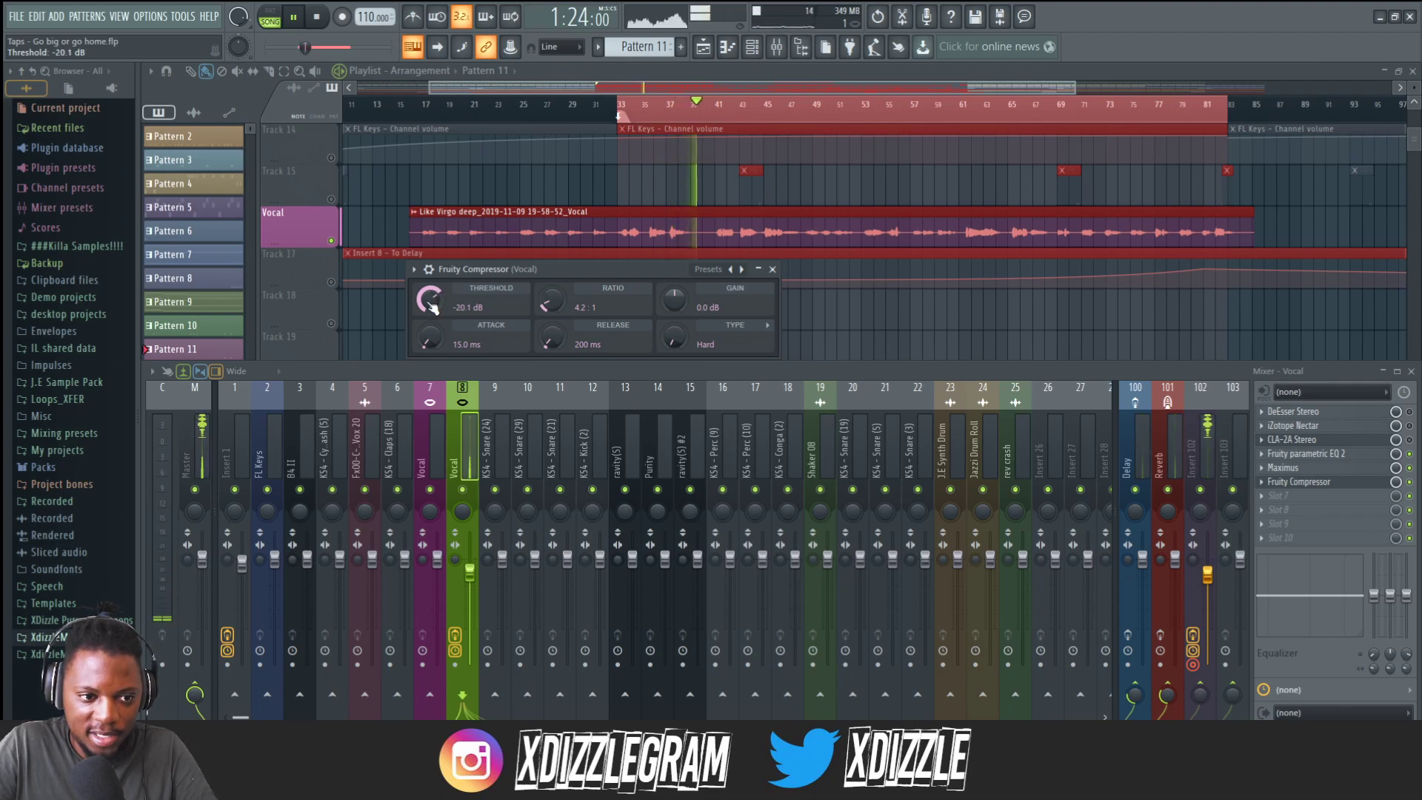
Replay the vocal and raise the compressor's output gain to 4.0 dB.
key(space)
key(space)
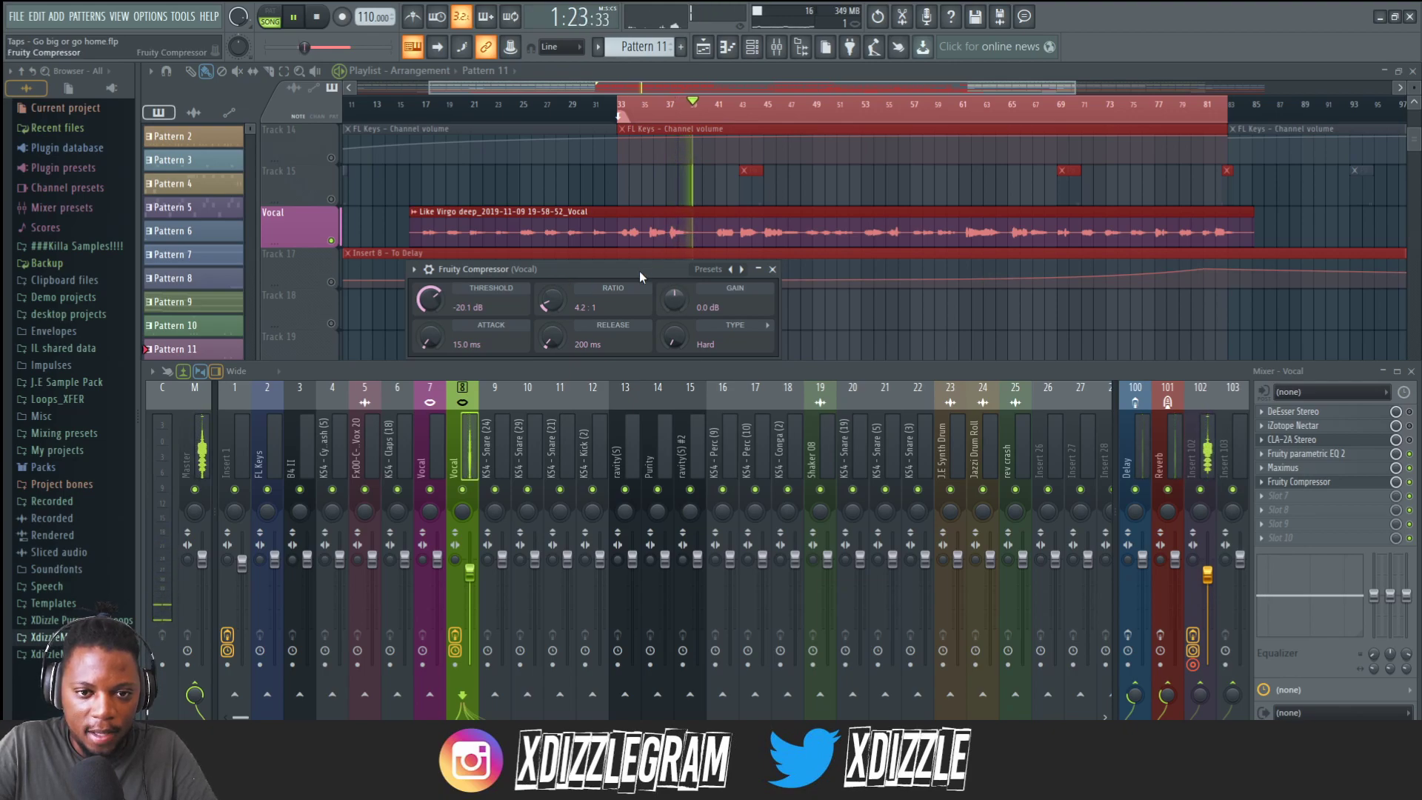
key(space)
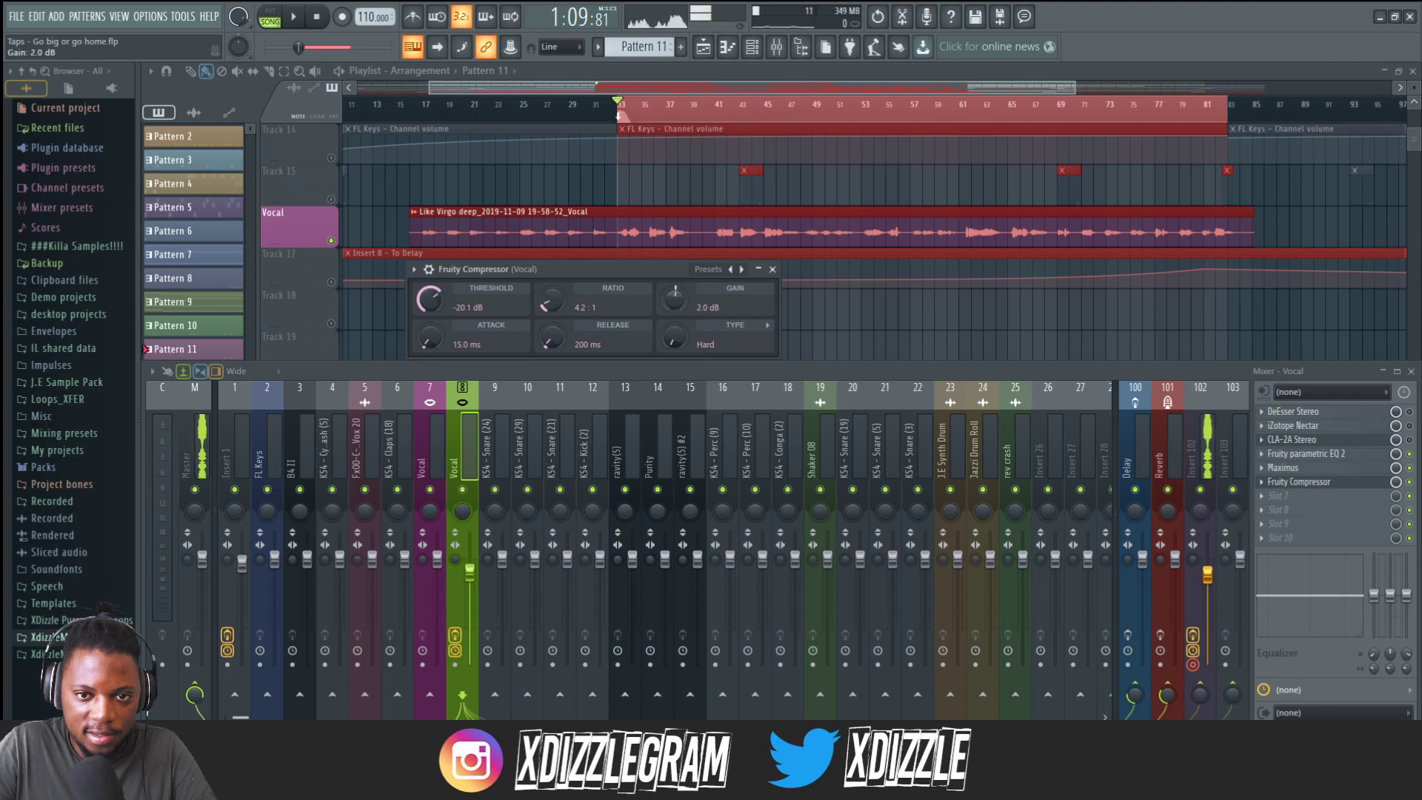
key(space)
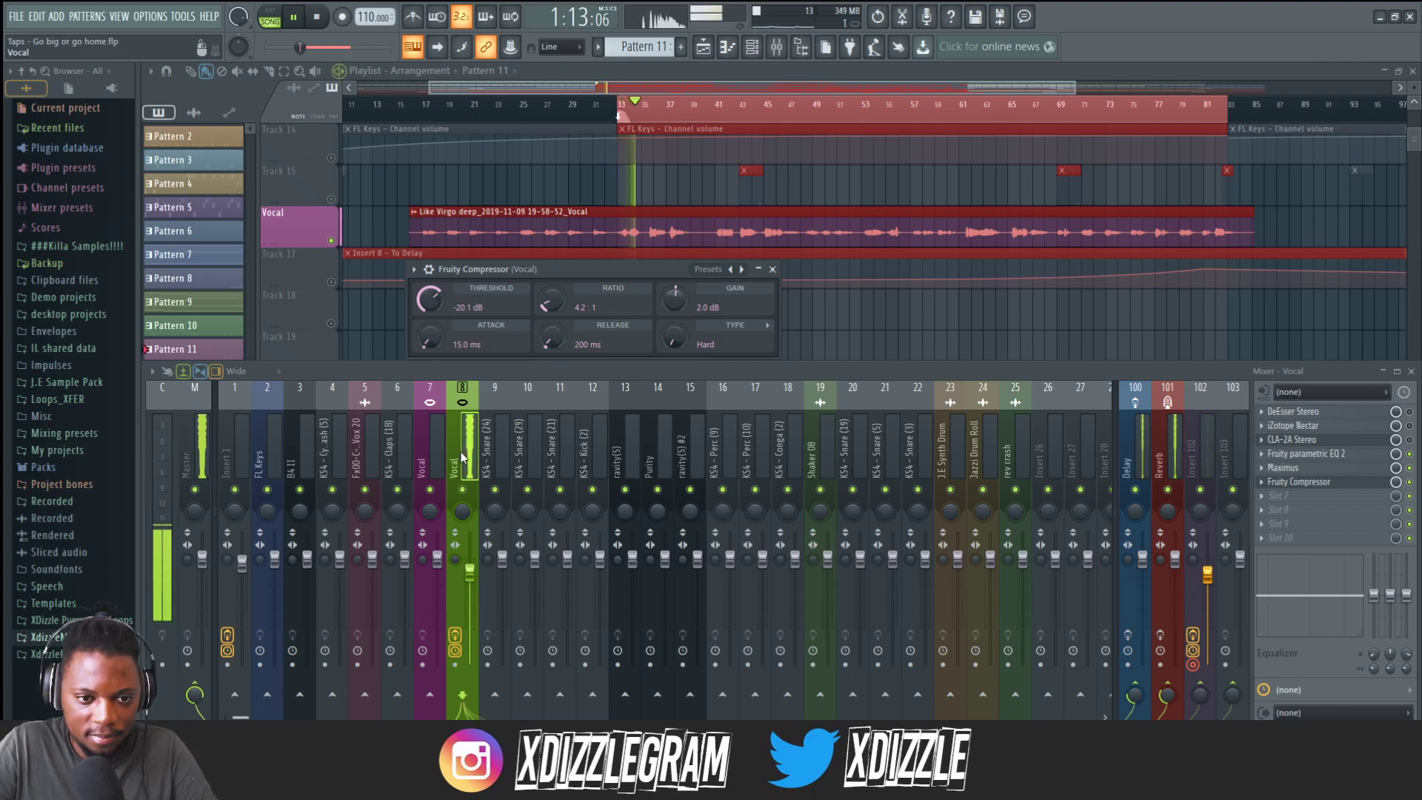
drag(674, 301, 674, 296)
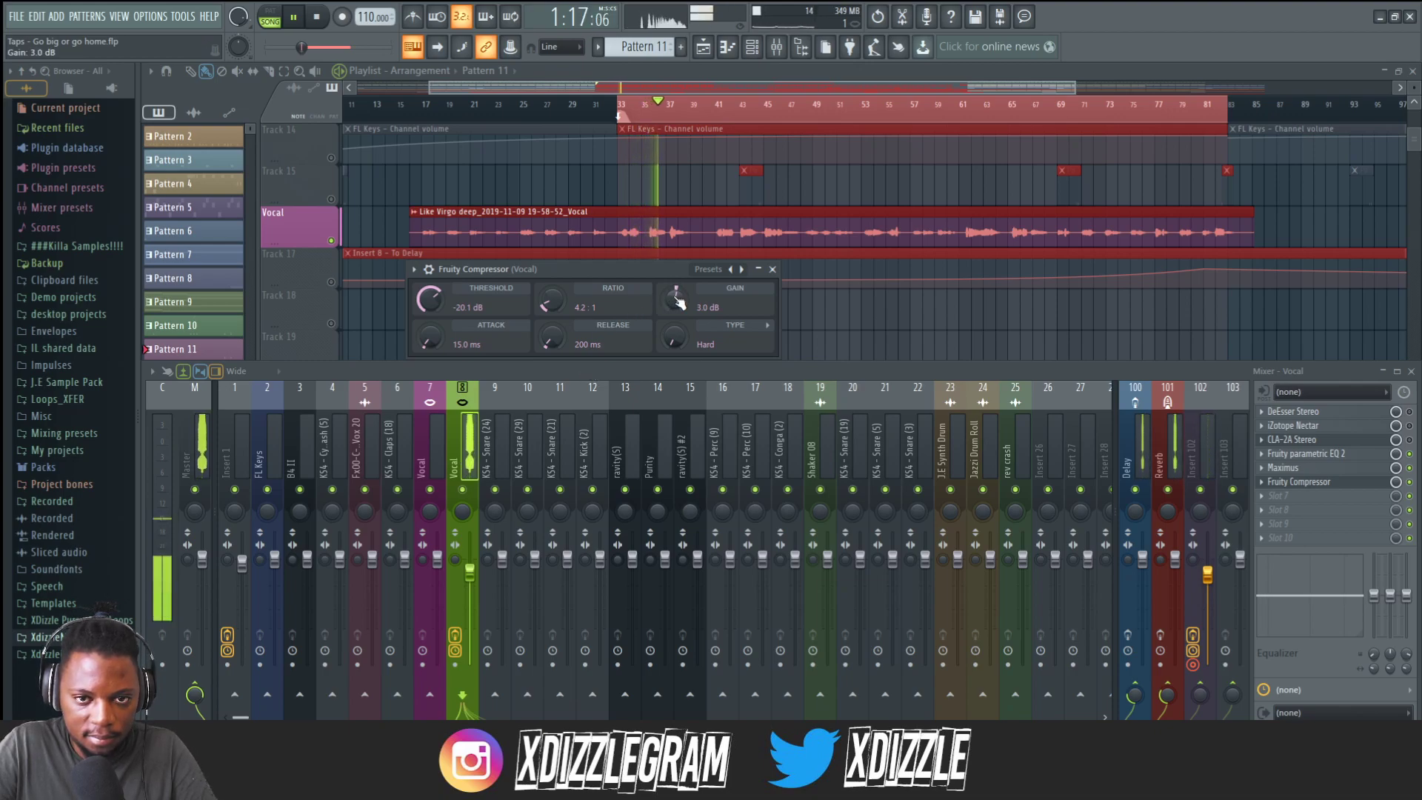
drag(674, 298, 674, 293)
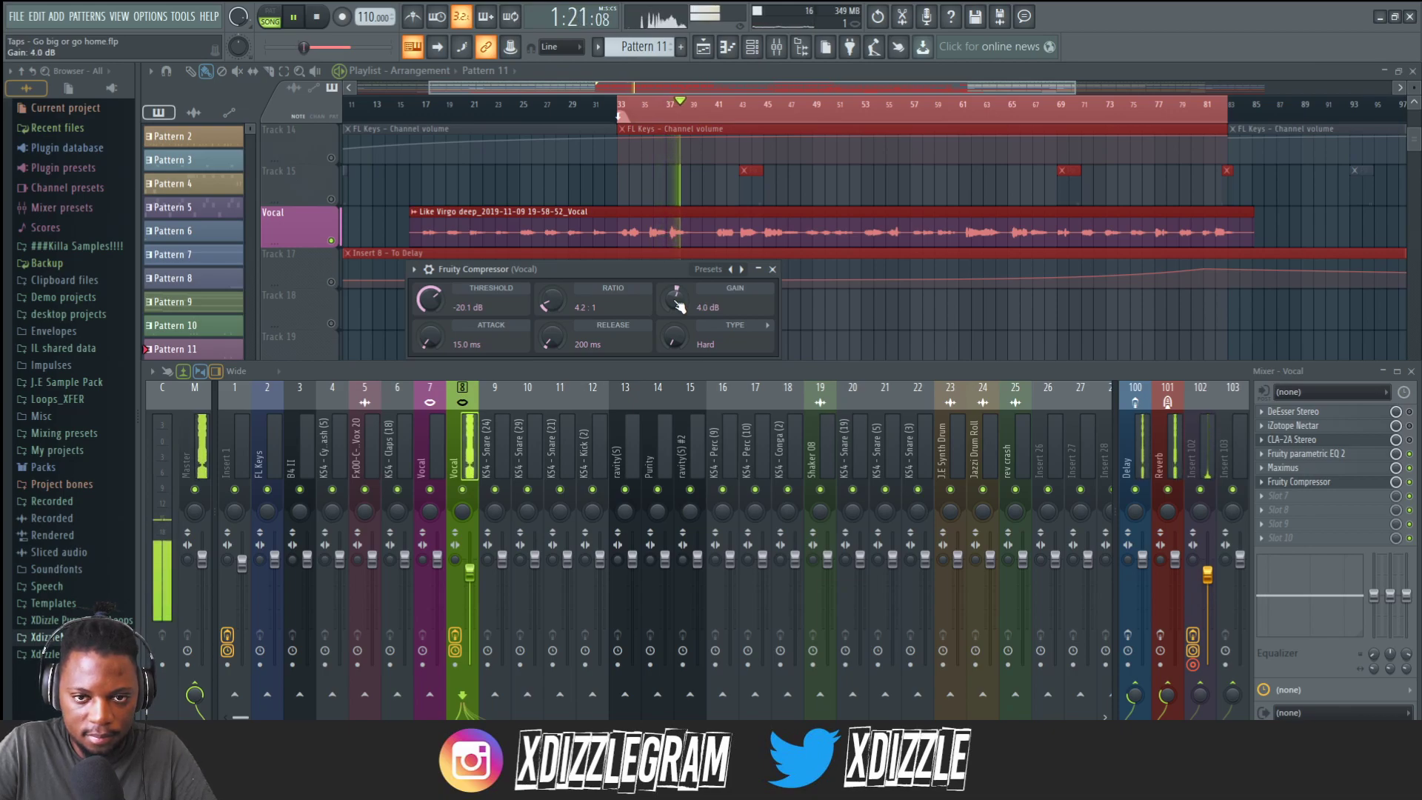
key(space)
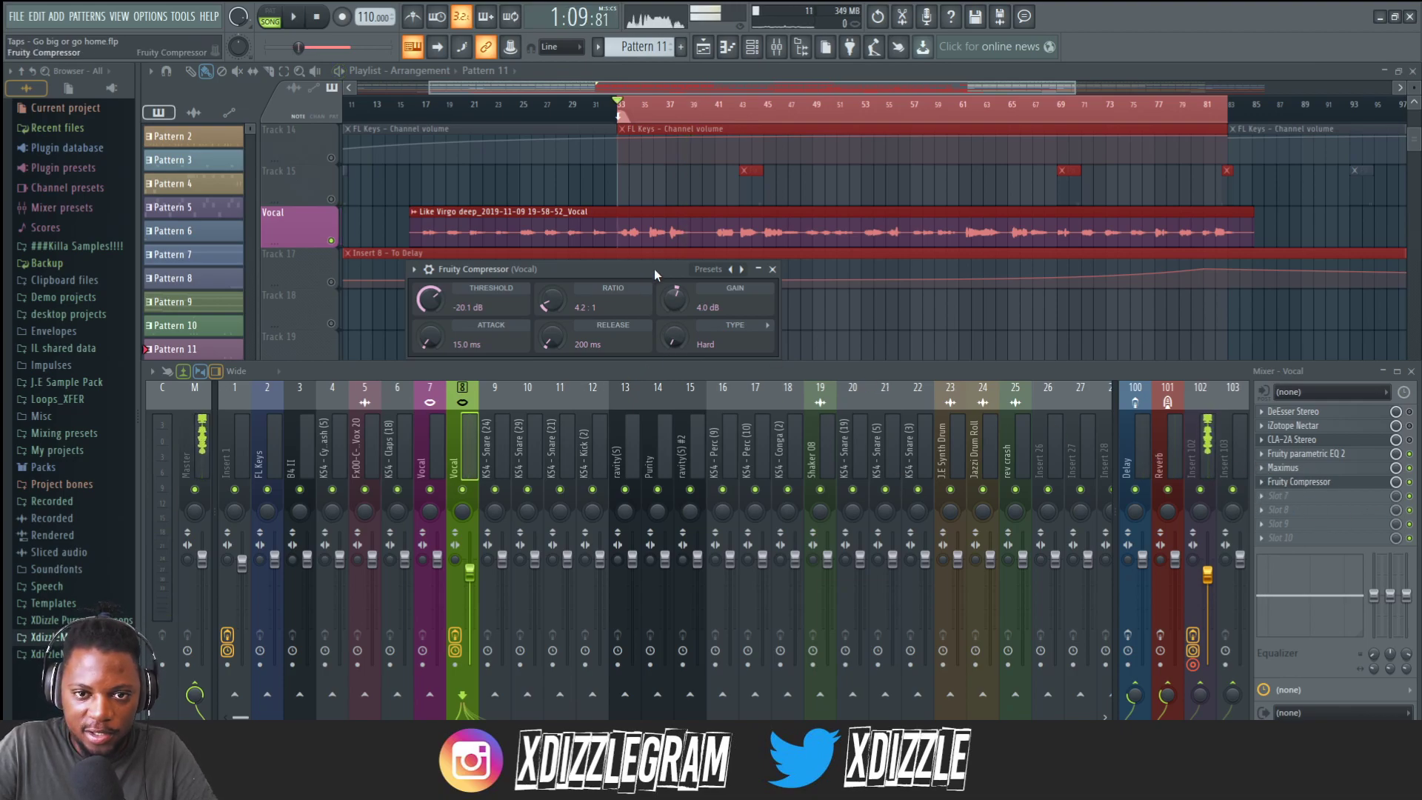
Close the compressor window and toggle the Vocal track's sends to the Reverb and Delay channels.
click(772, 268)
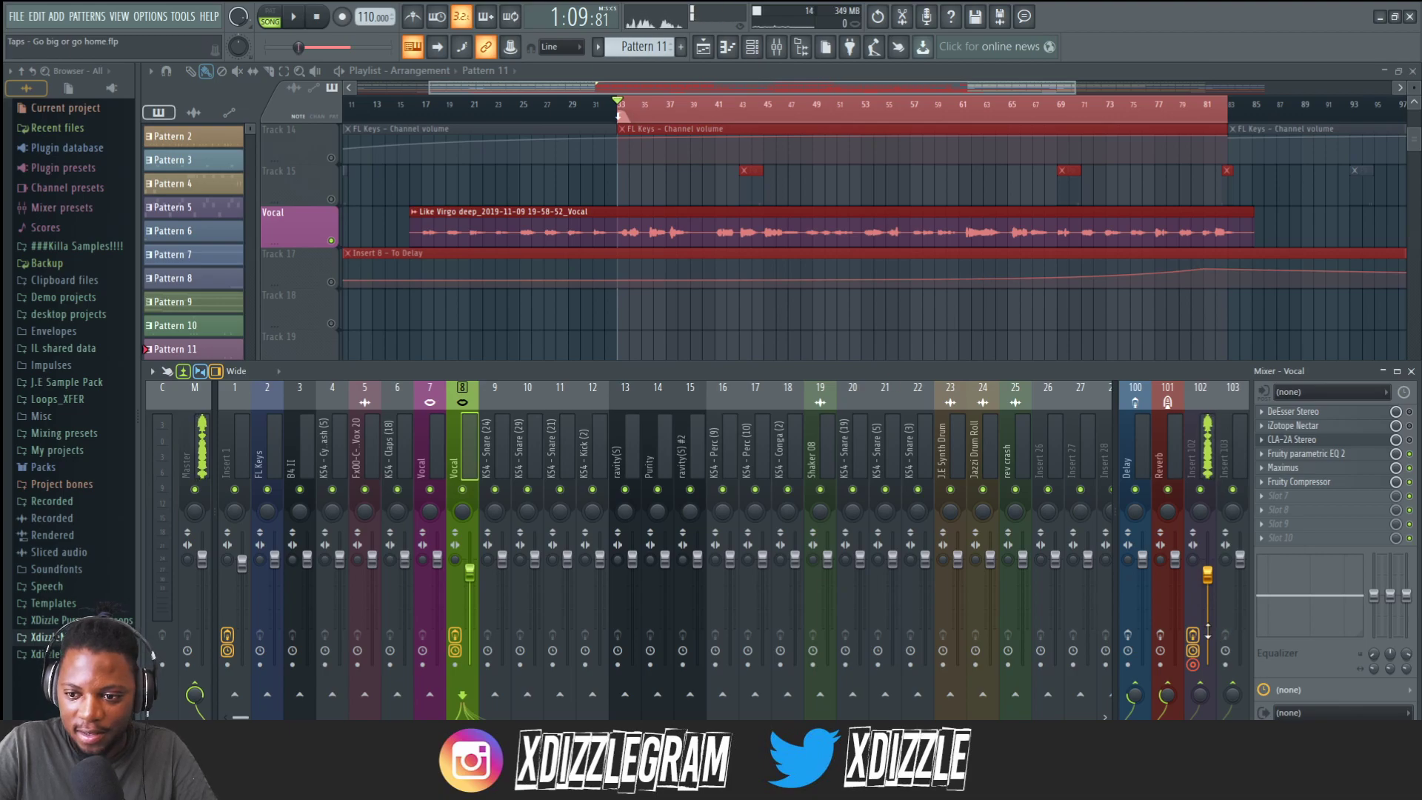
click(1159, 635)
click(1127, 635)
Play and stop the vocal several times to listen to the processed chain.
key(space)
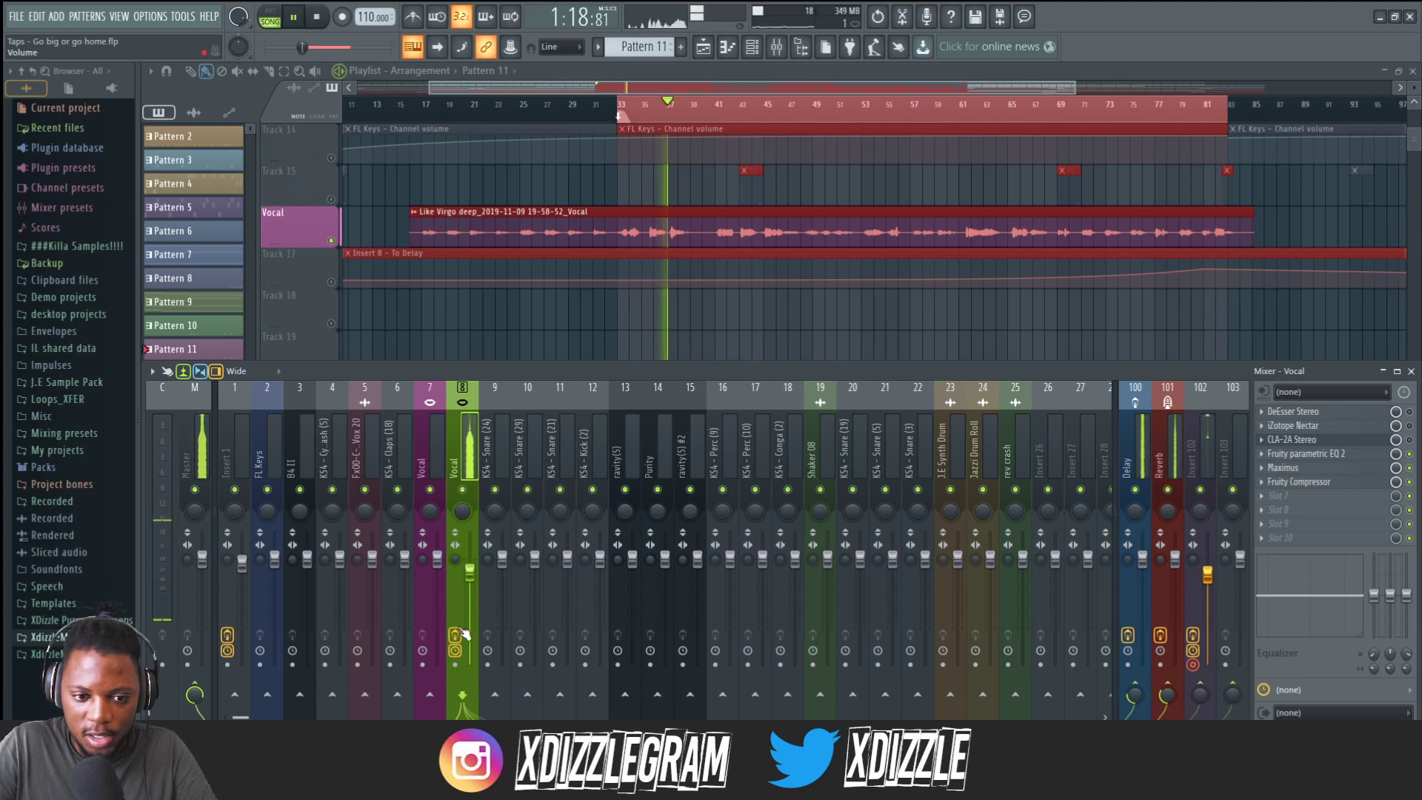
key(space)
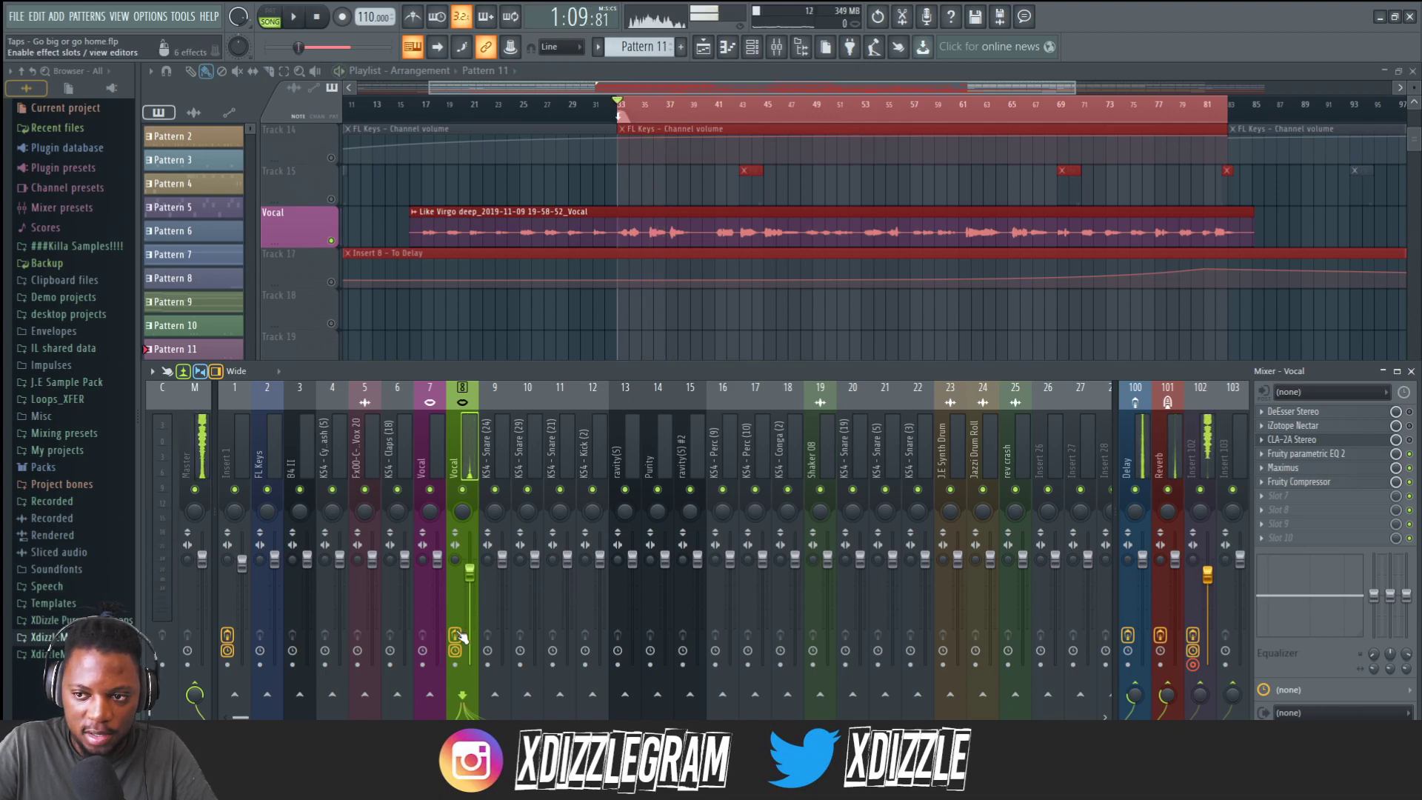
key(space)
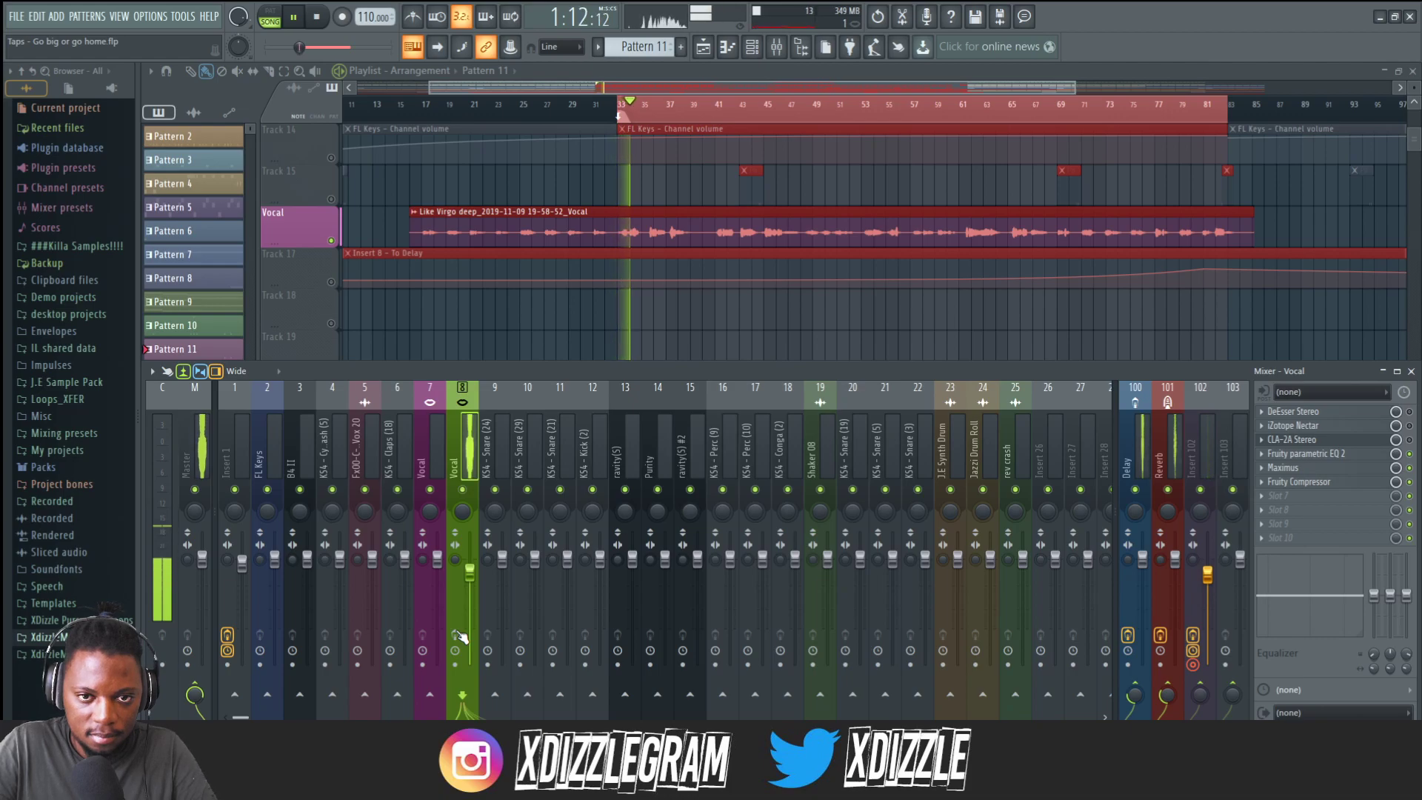
key(space)
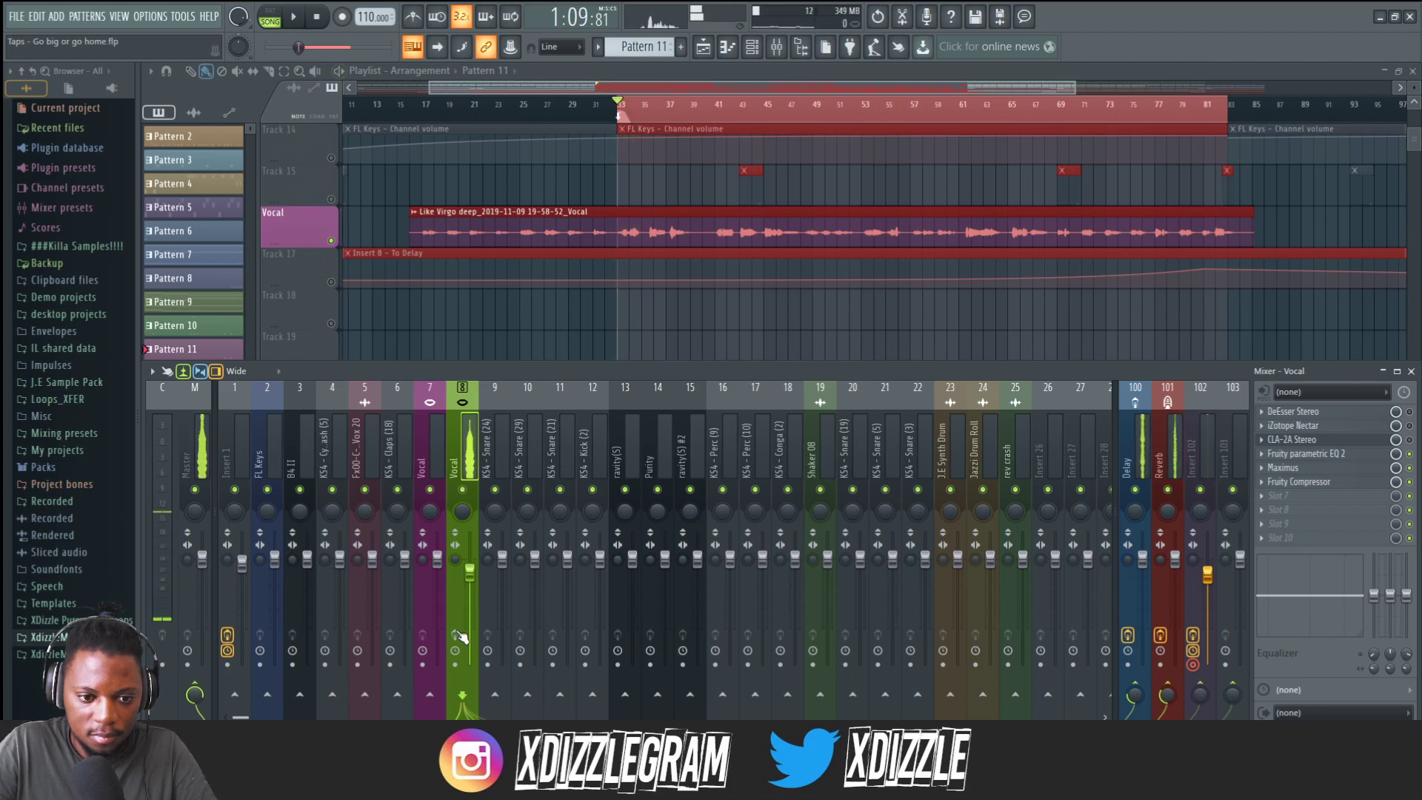
key(space)
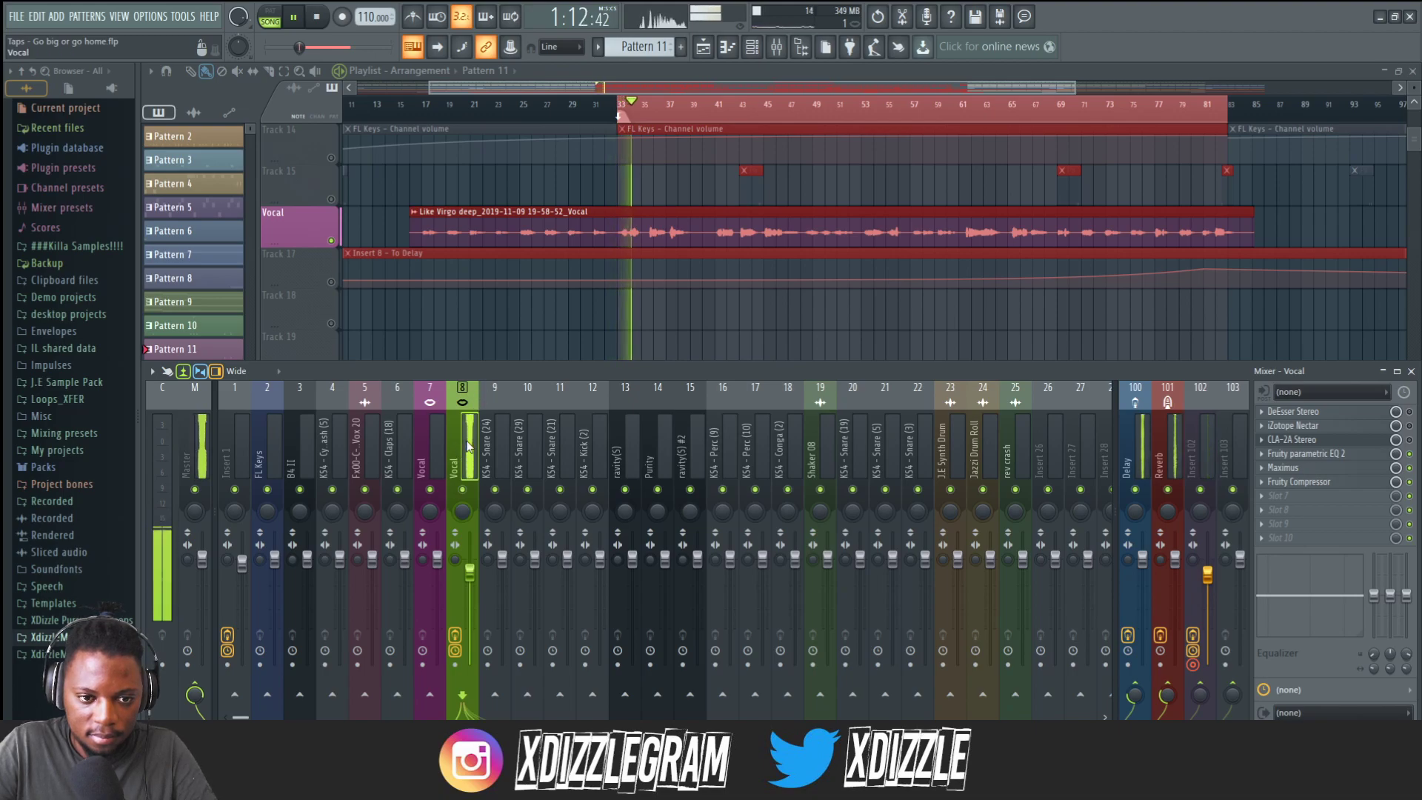
key(space)
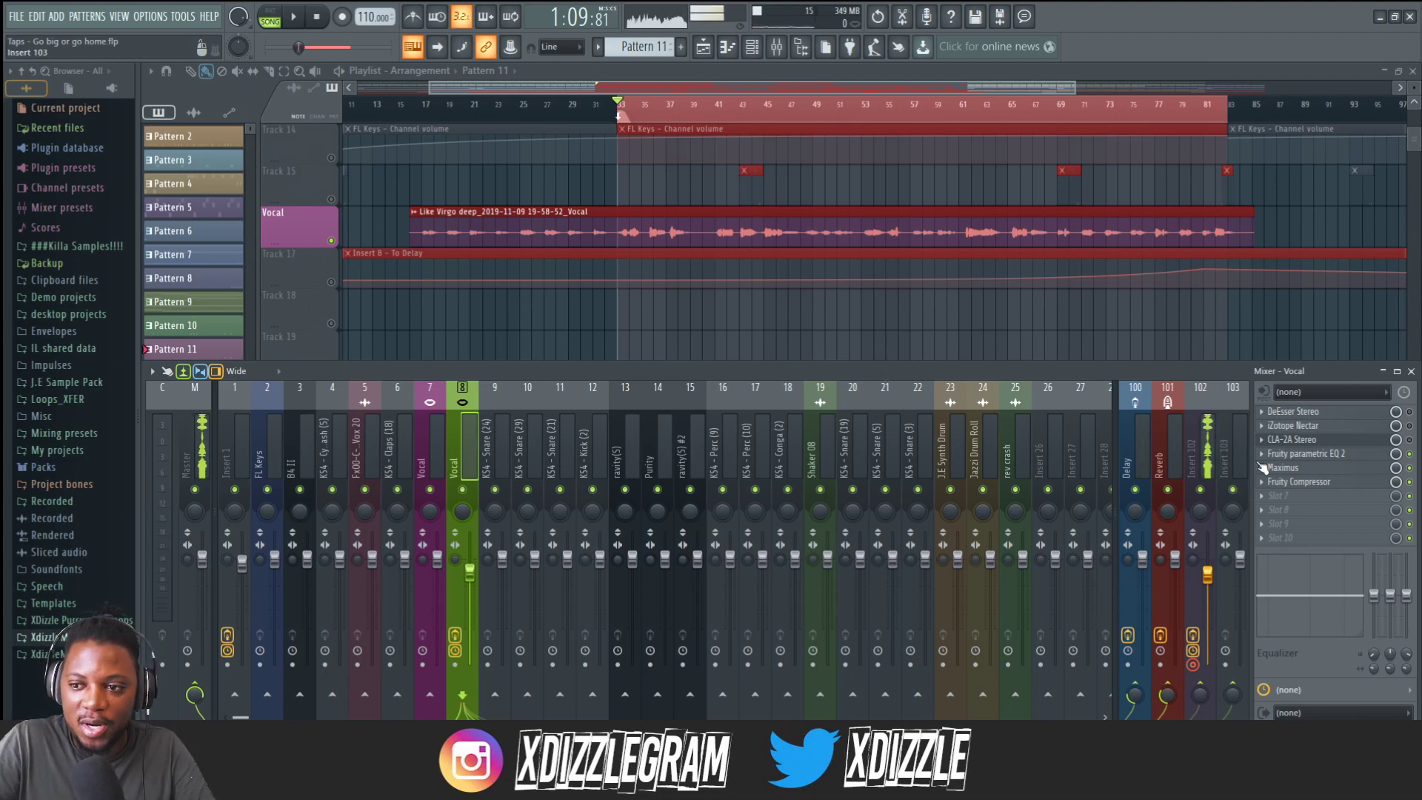
Add another Fruity parametric EQ 2 to the Vocal insert and enlarge its window.
click(1290, 495)
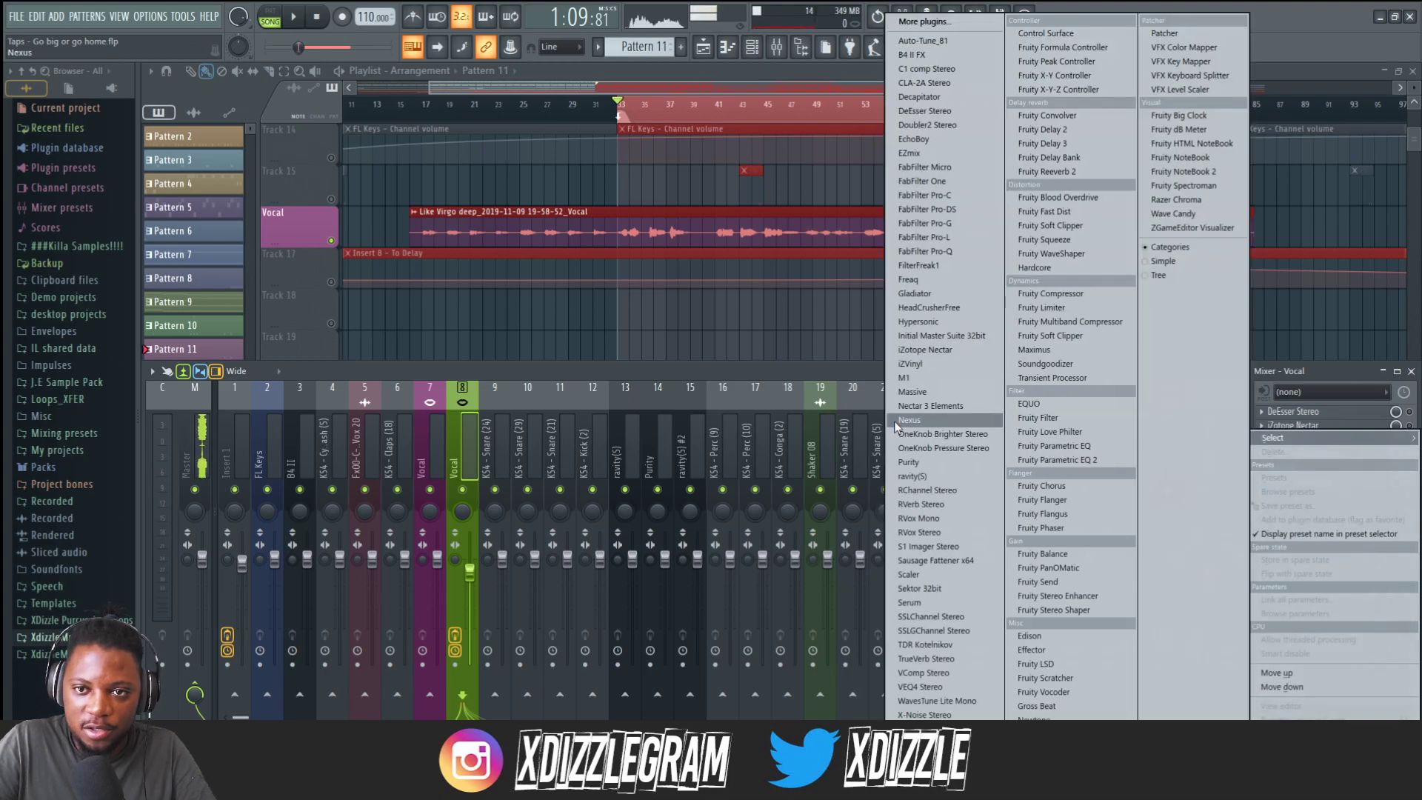
click(1081, 460)
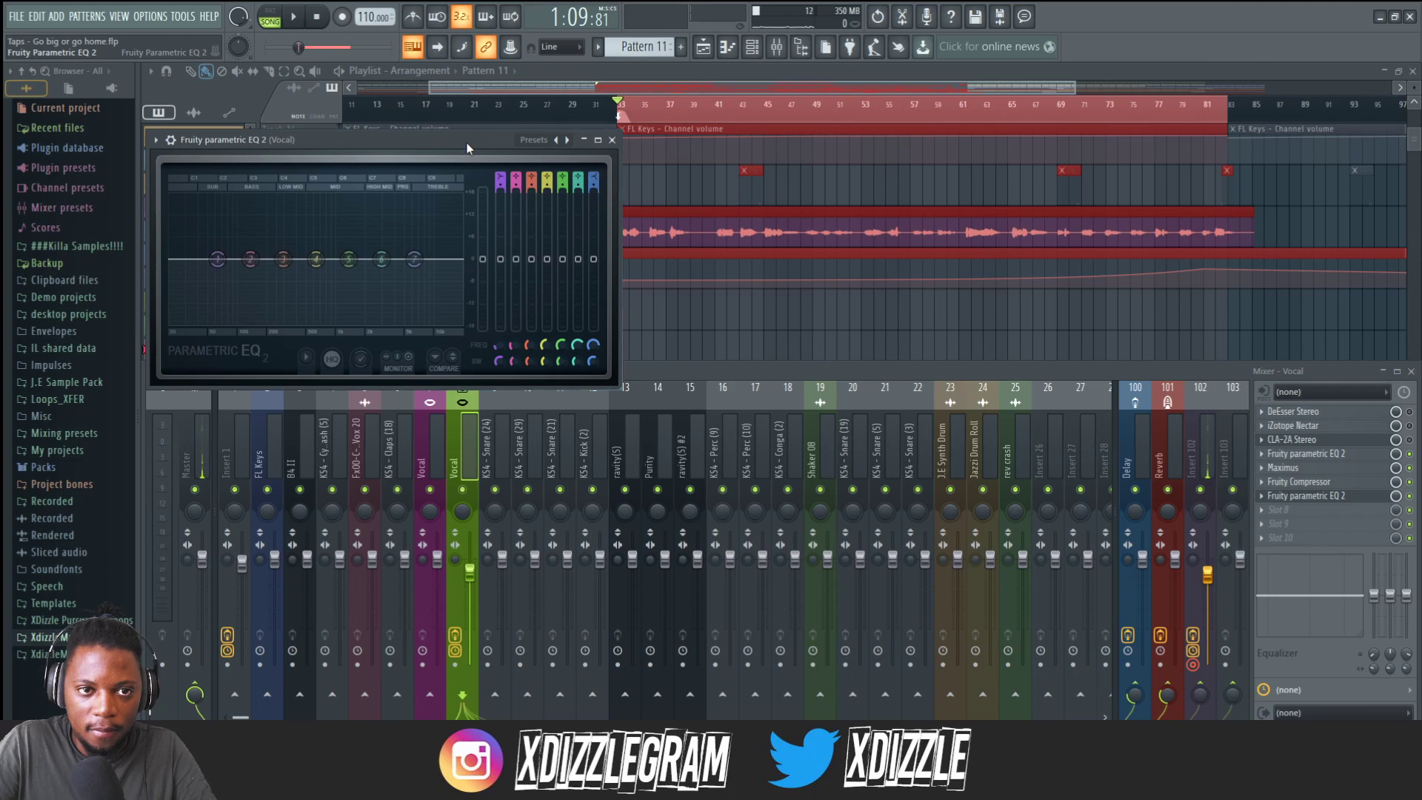
drag(798, 375, 1149, 592)
key(space)
drag(633, 128, 564, 129)
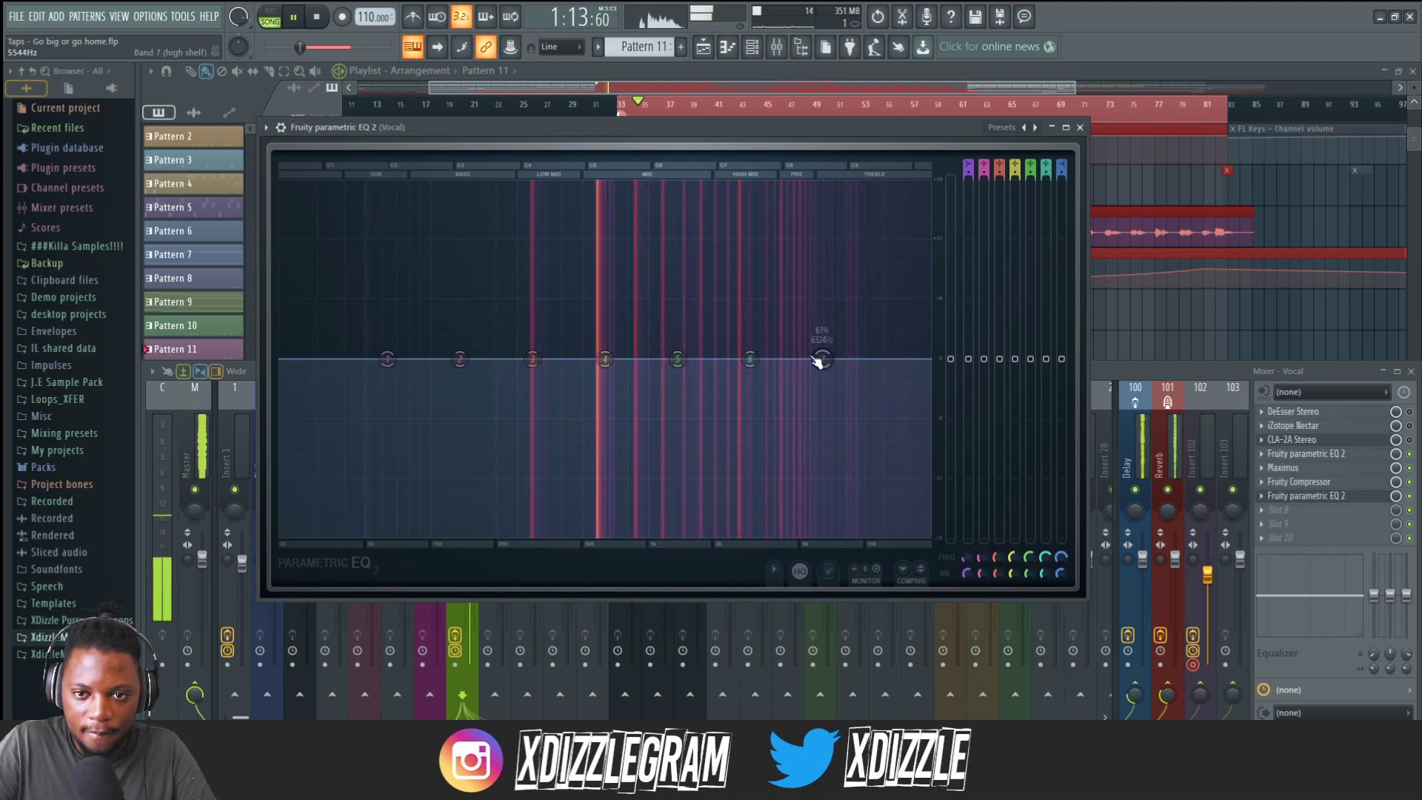
key(space)
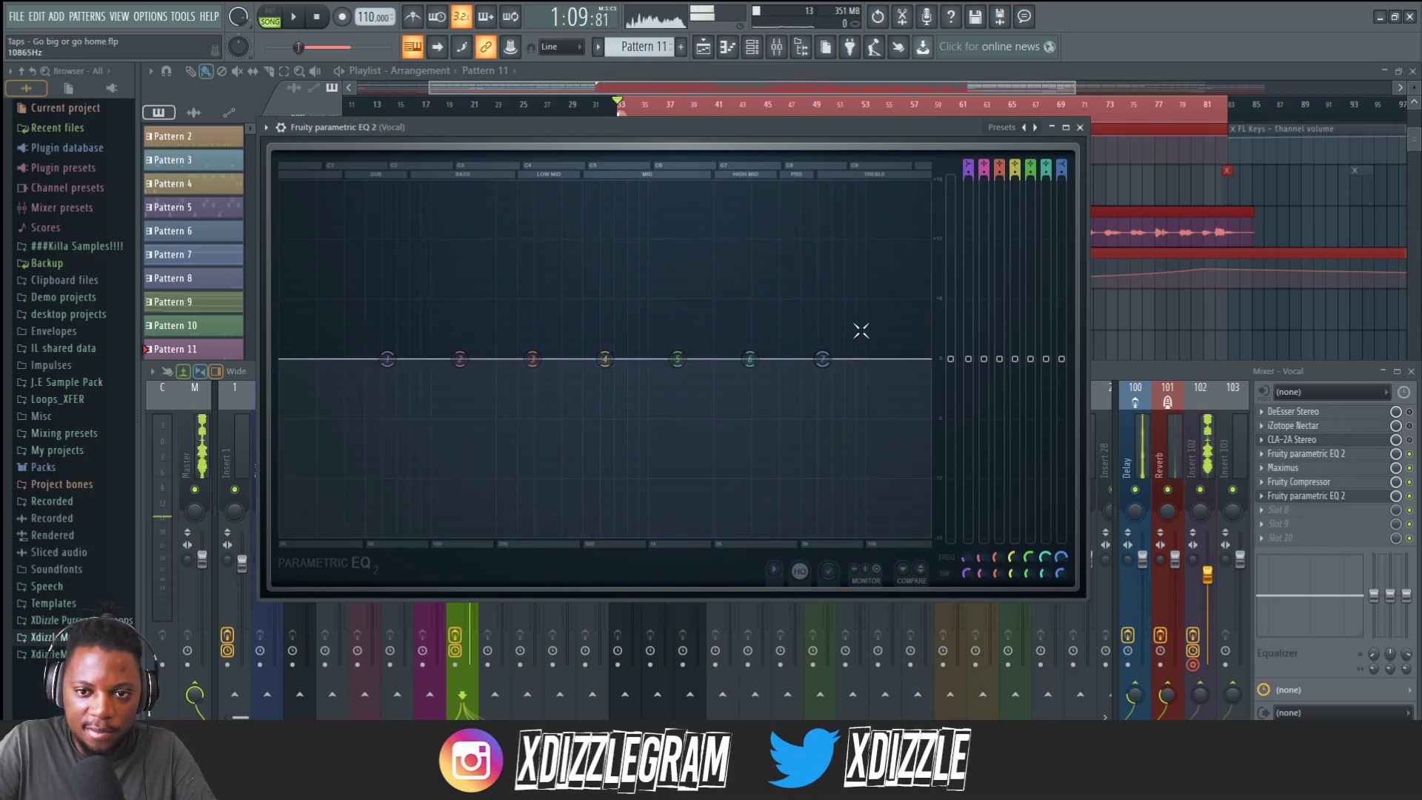
Move the high-shelf band higher and boost band 6 about 4 dB near 11.4 kHz.
drag(822, 359, 901, 359)
drag(750, 359, 878, 319)
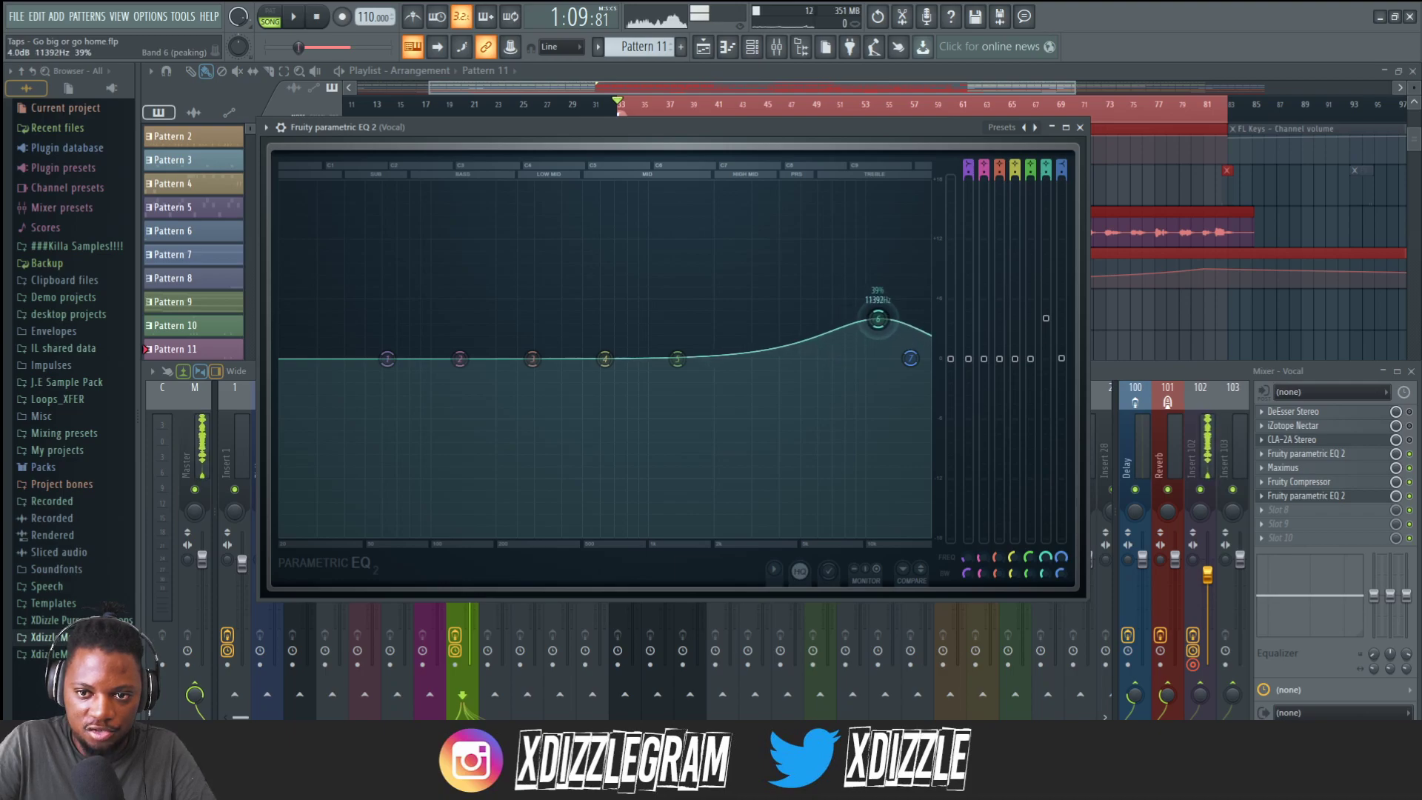
key(space)
drag(876, 315, 880, 318)
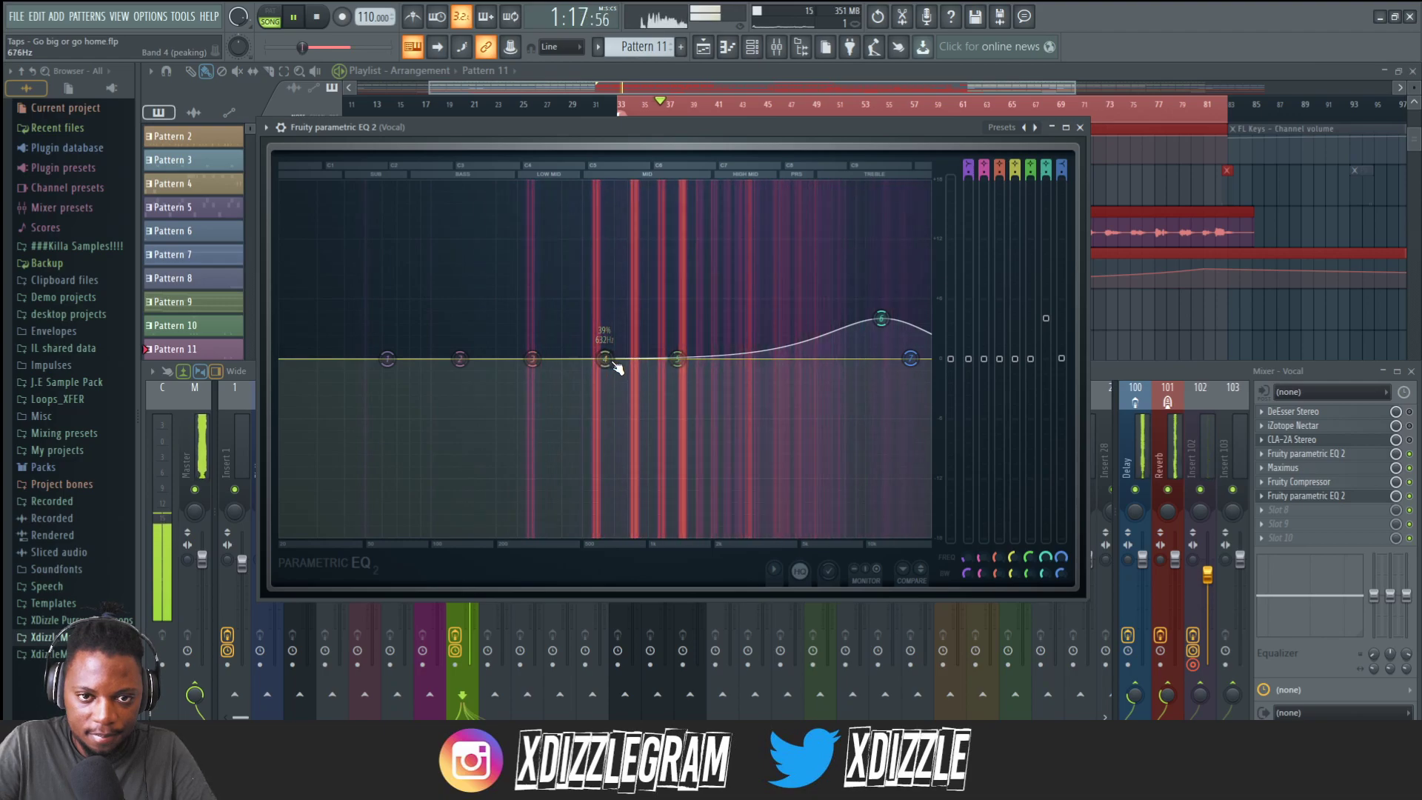
Boost band 4 to 18 dB, narrow its bandwidth and sweep it near 1.3 kHz while the vocal plays.
key(space)
drag(608, 362, 609, 187)
scroll(608, 187, down, 5)
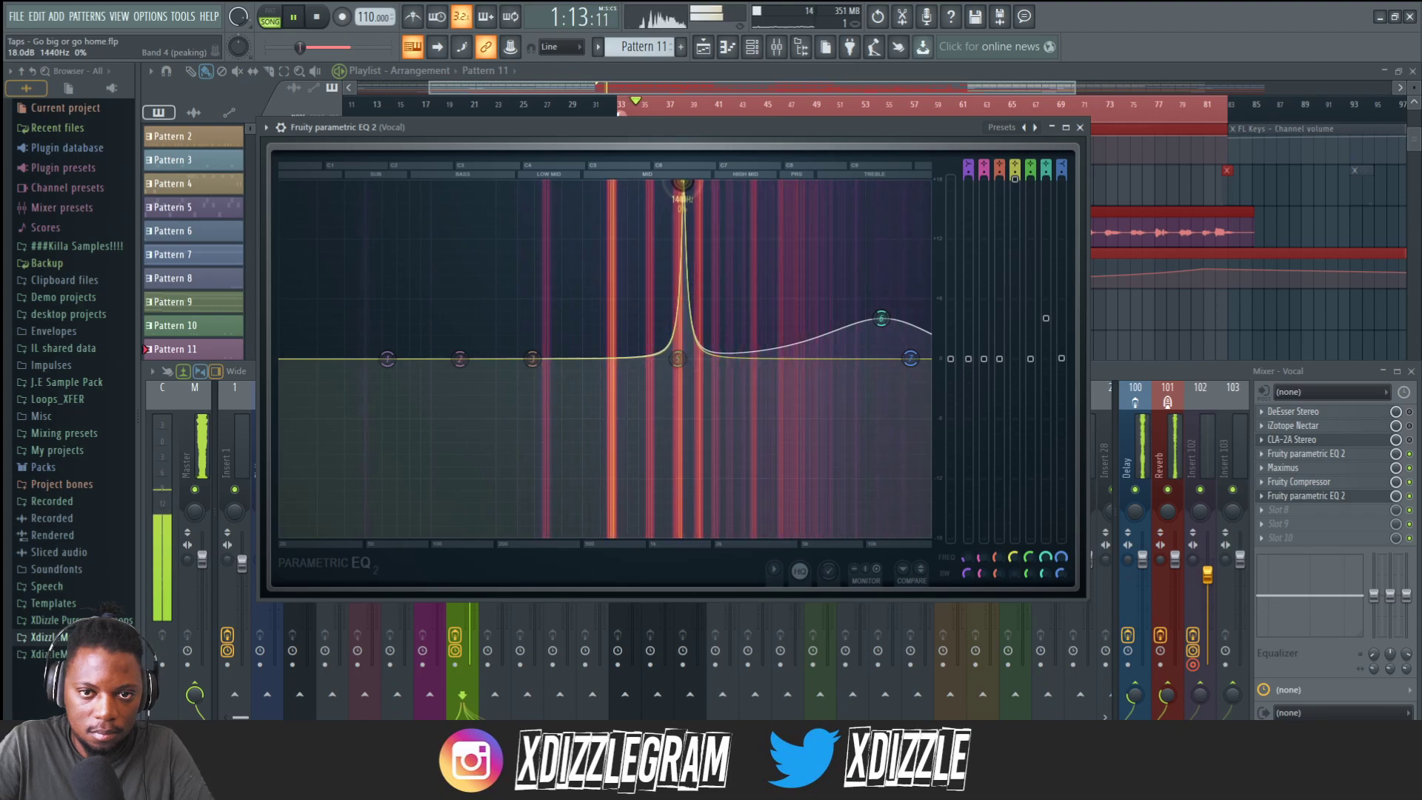
drag(672, 182, 671, 182)
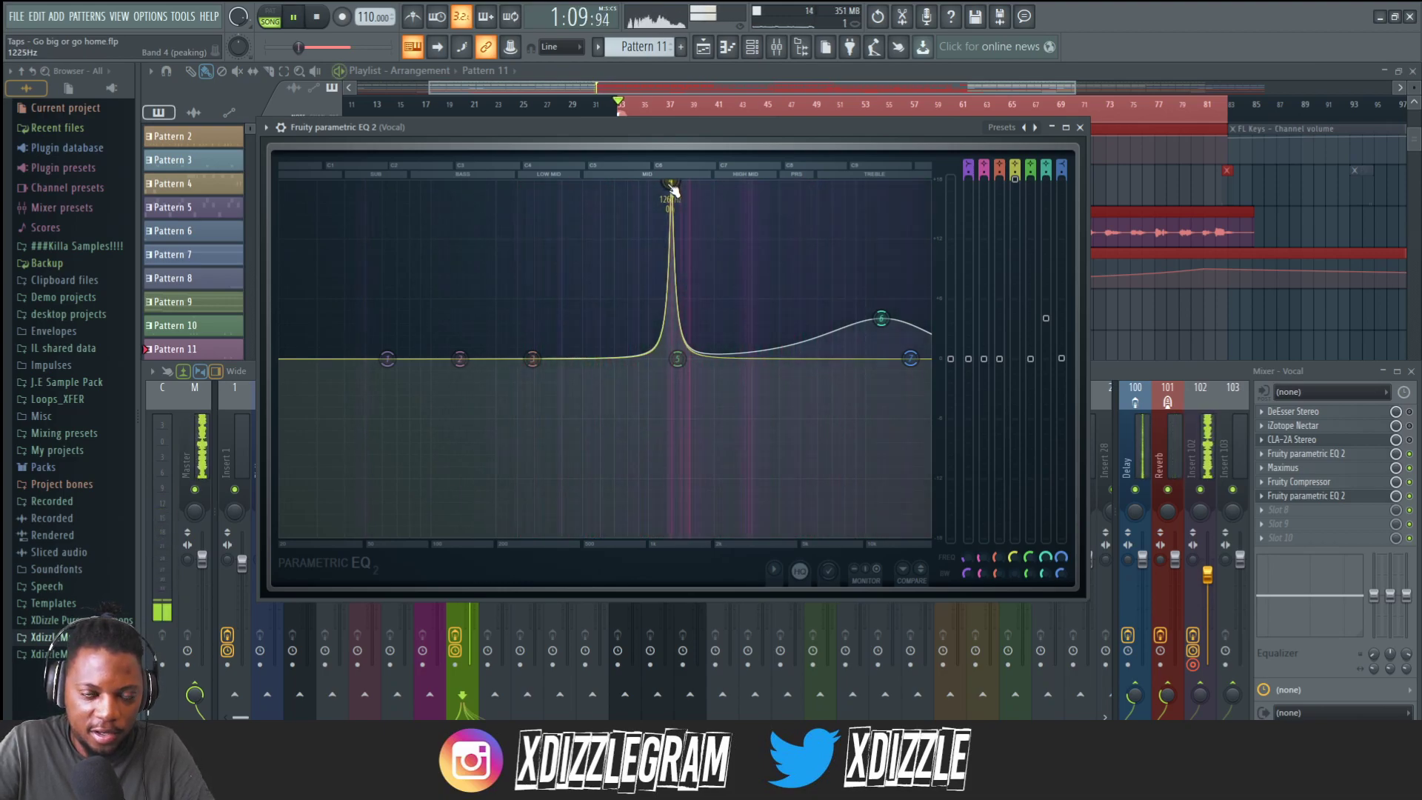
drag(675, 186, 675, 181)
key(space)
key(space)
key(space)
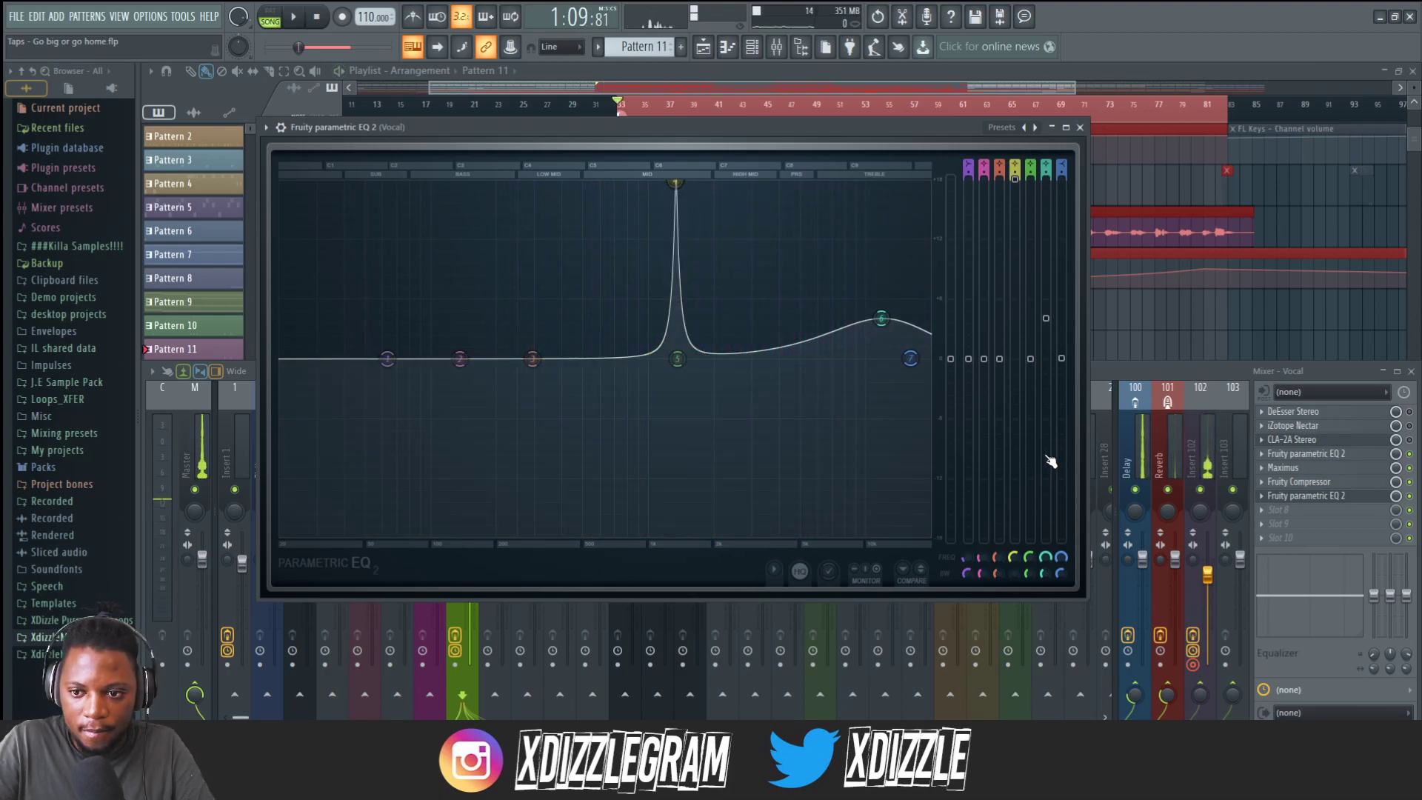
Cut band 4 to about -6.3 dB at 1328 Hz.
drag(1015, 558, 1014, 557)
key(ctrl+z)
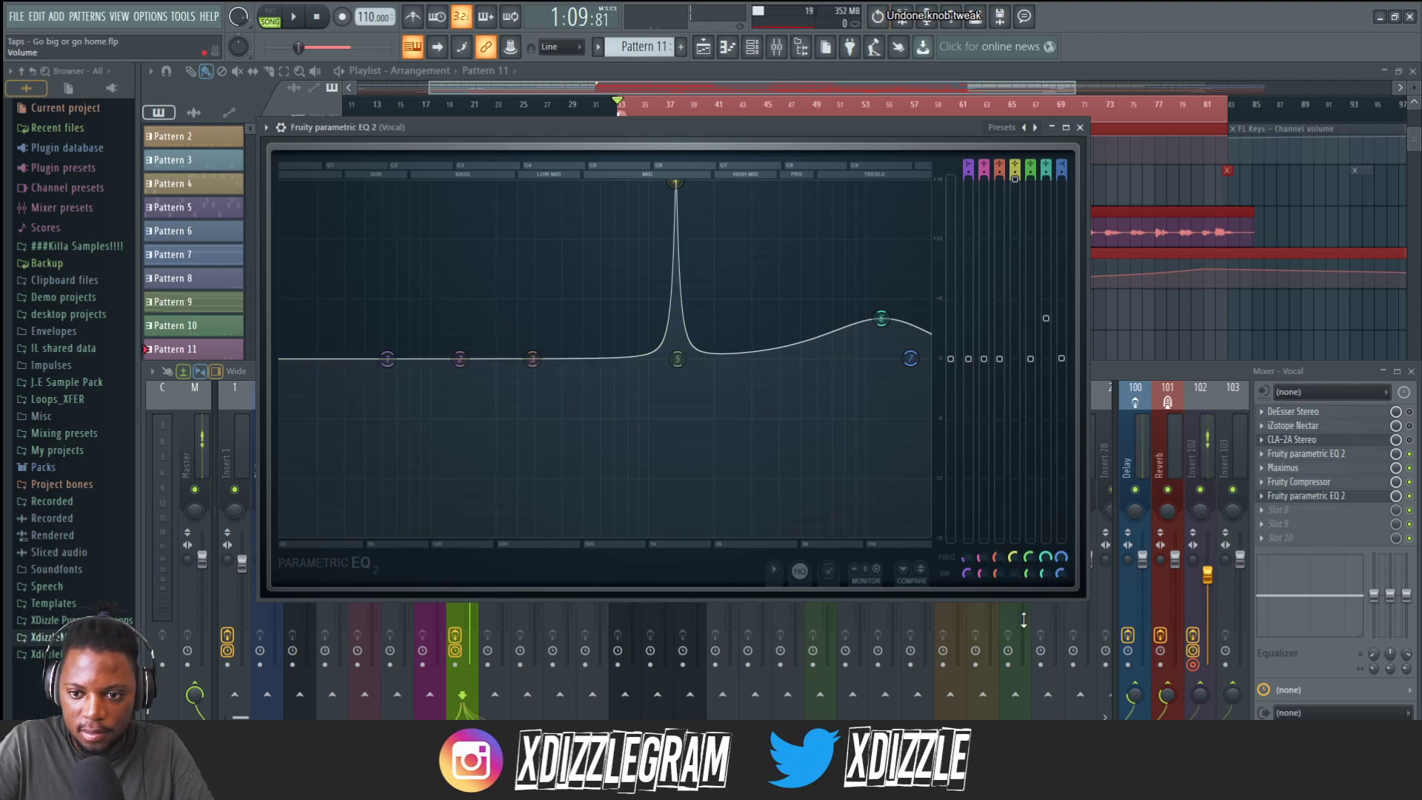
click(1016, 572)
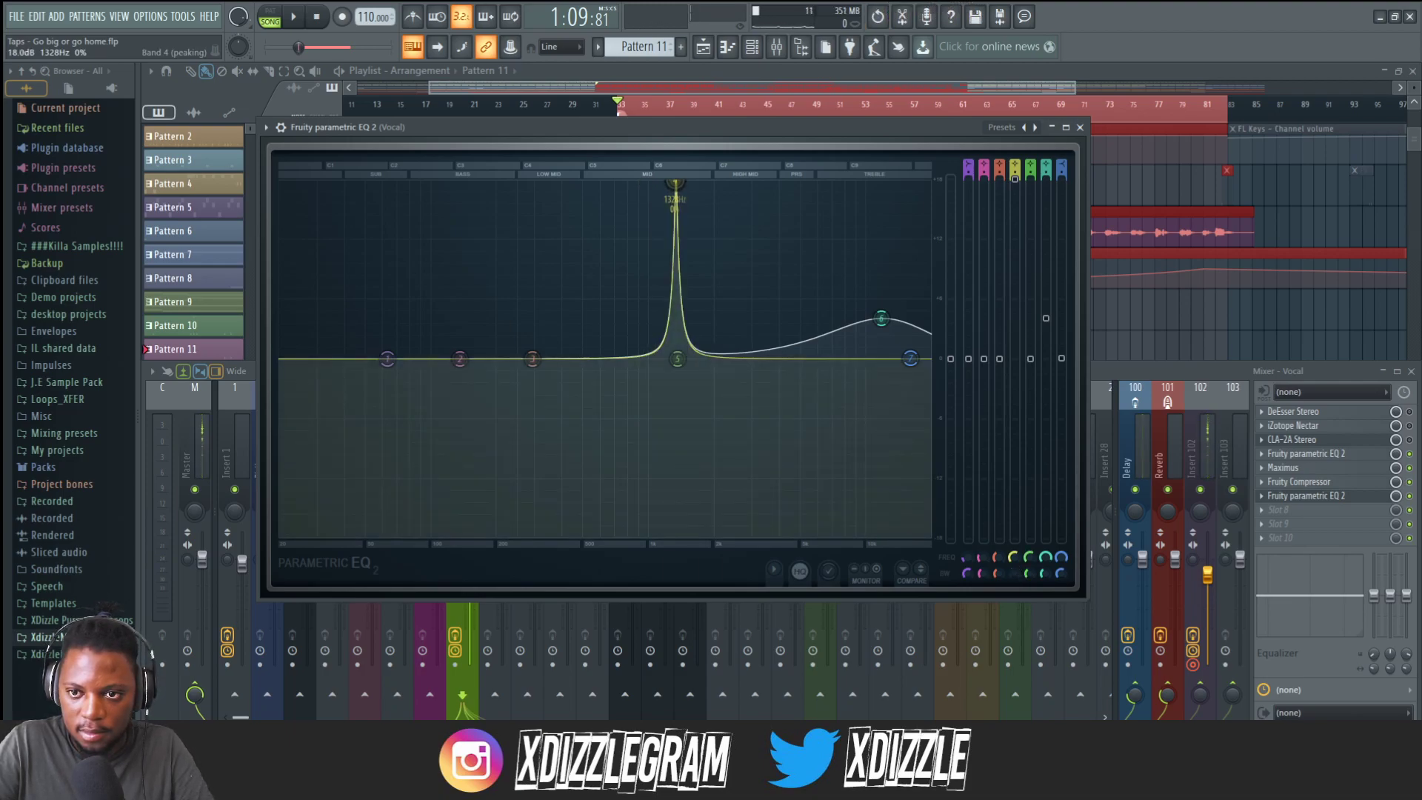
drag(1016, 181, 1016, 236)
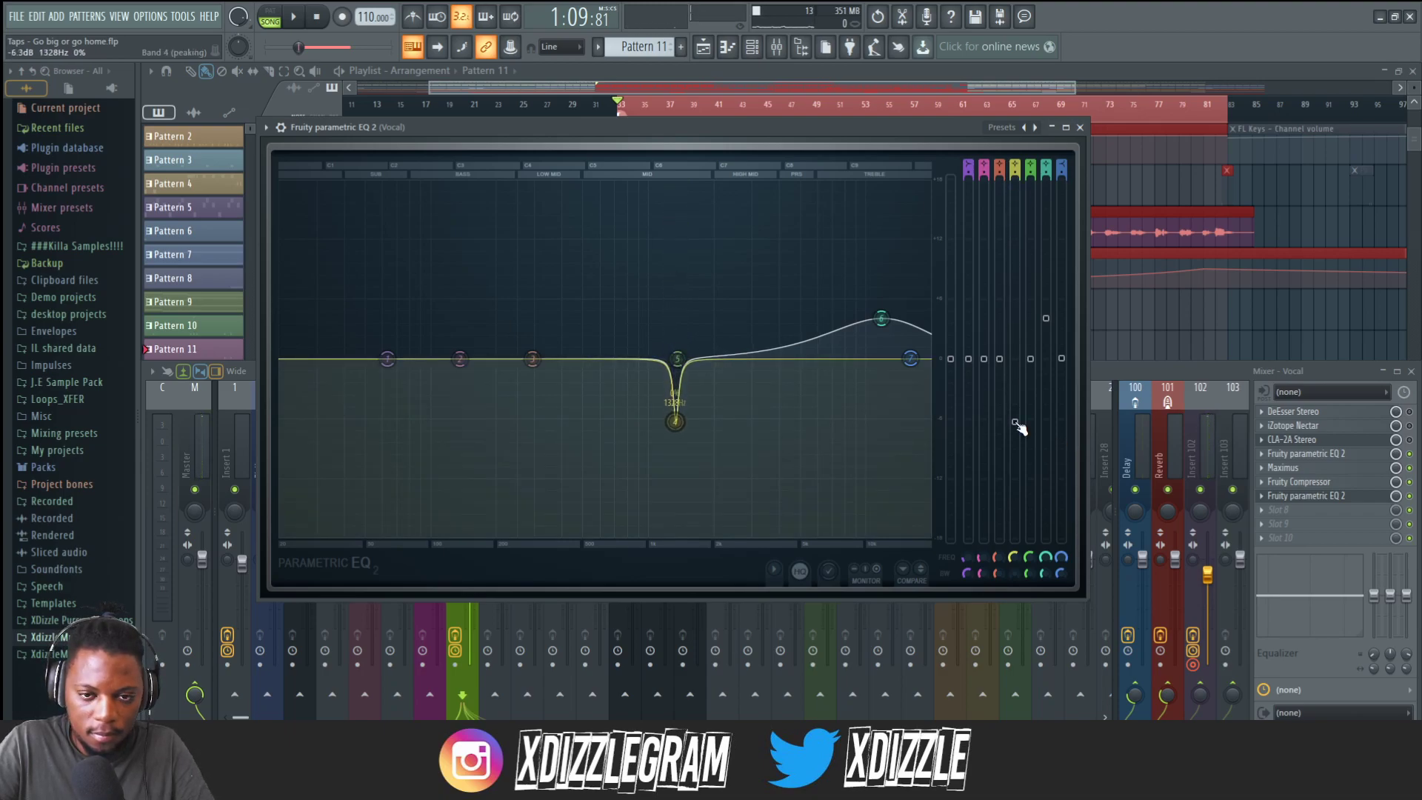
Ease band 4's cut on the second parametric EQ slightly while the vocal plays.
key(space)
drag(1019, 426, 1015, 405)
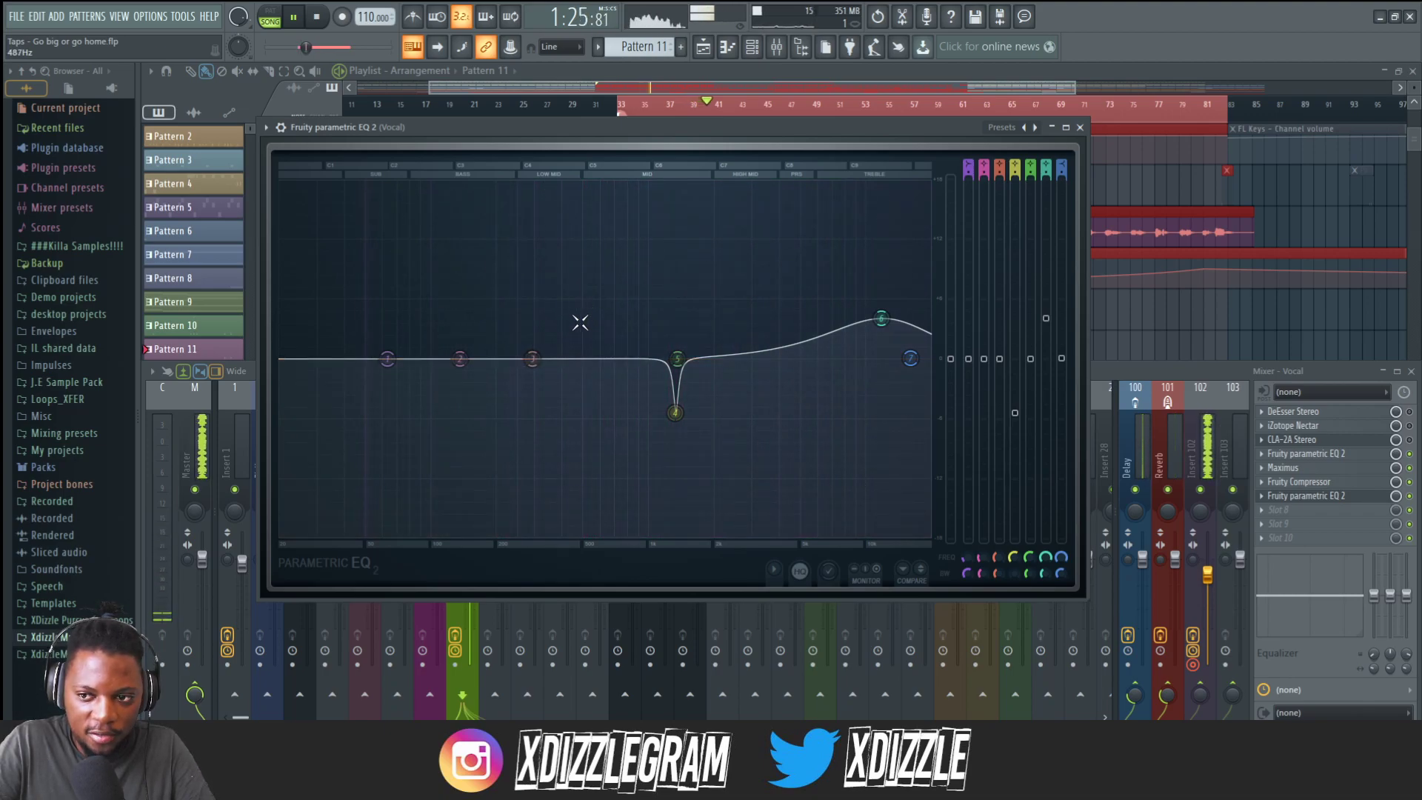
Open the first parametric EQ on the Vocal insert for comparison, then close both EQ windows.
click(1330, 458)
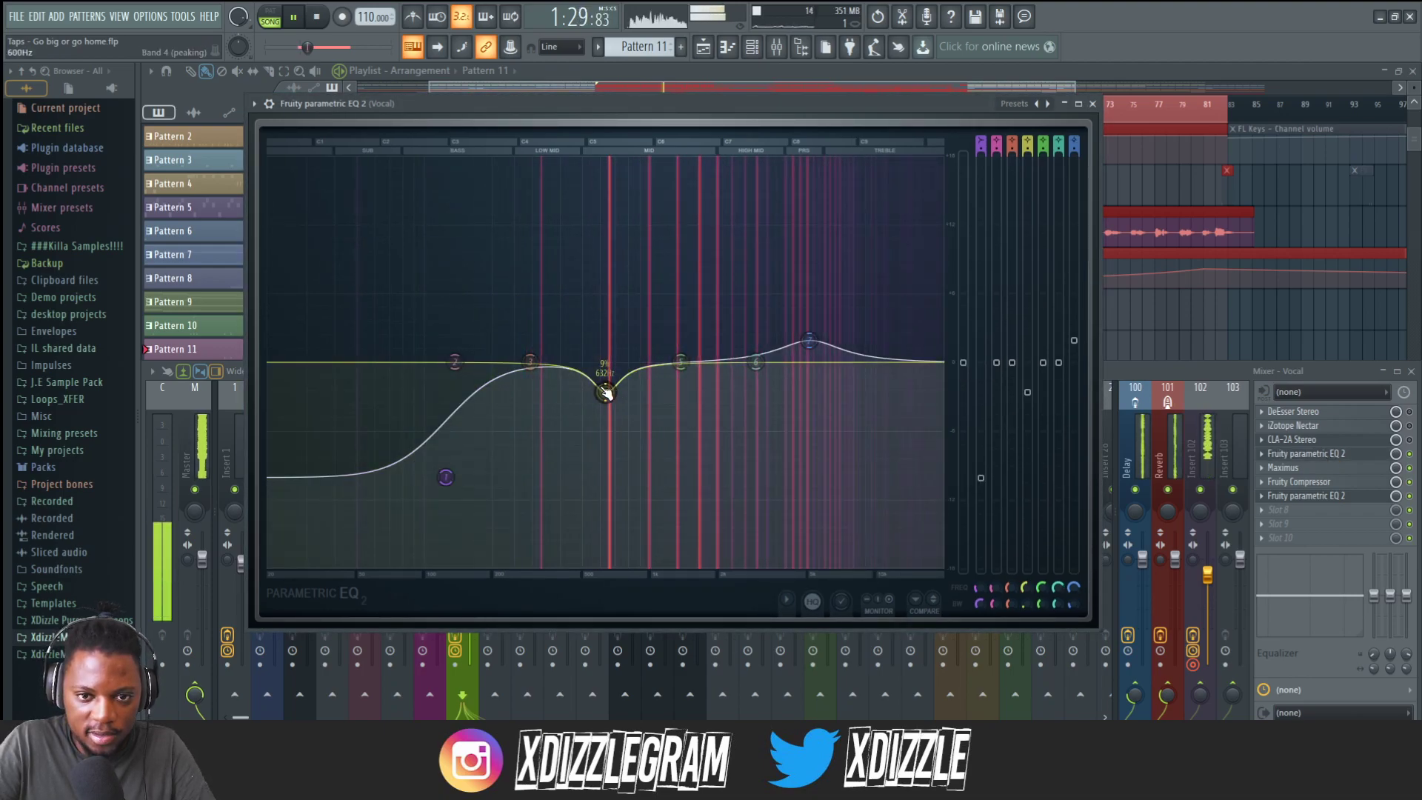
click(1094, 104)
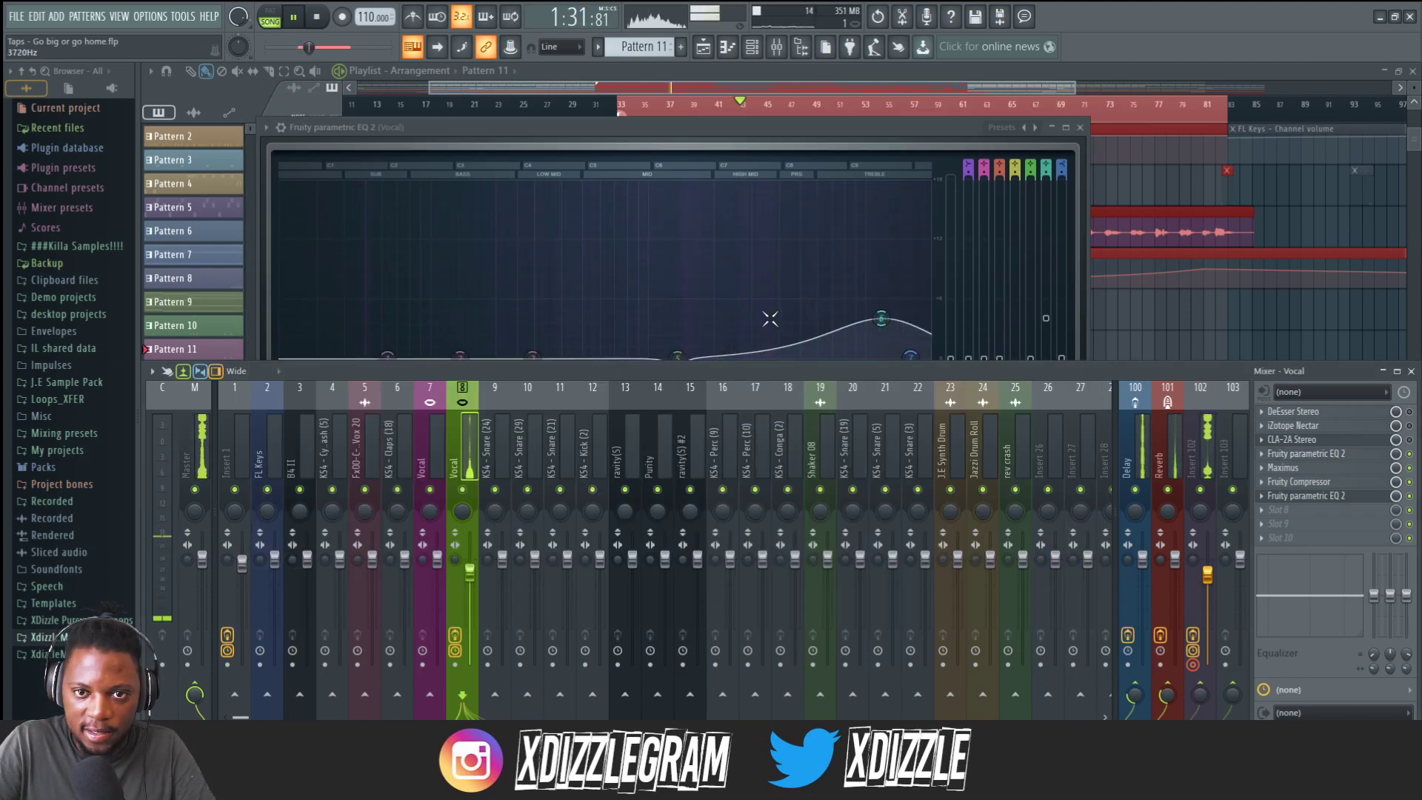
drag(870, 130, 871, 120)
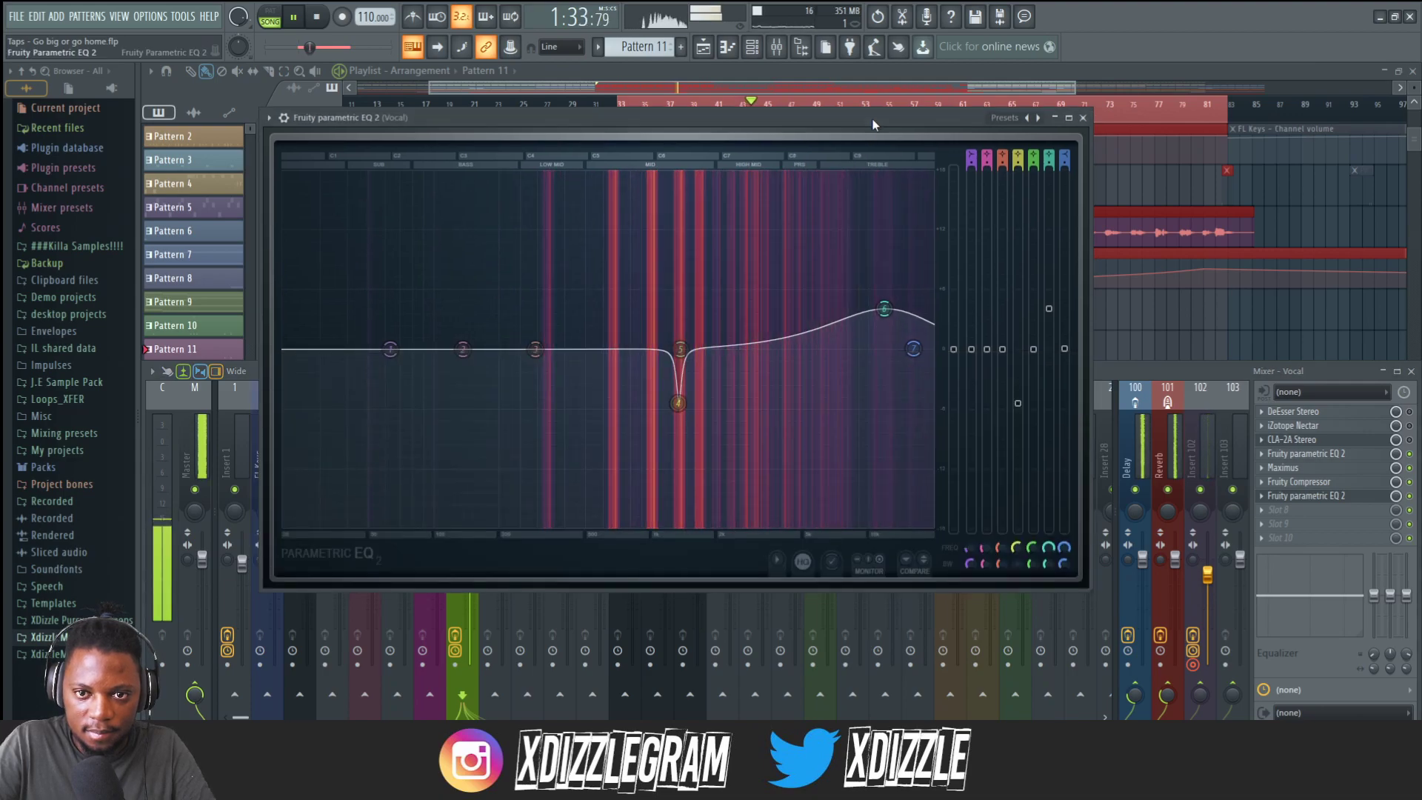
click(1083, 119)
key(space)
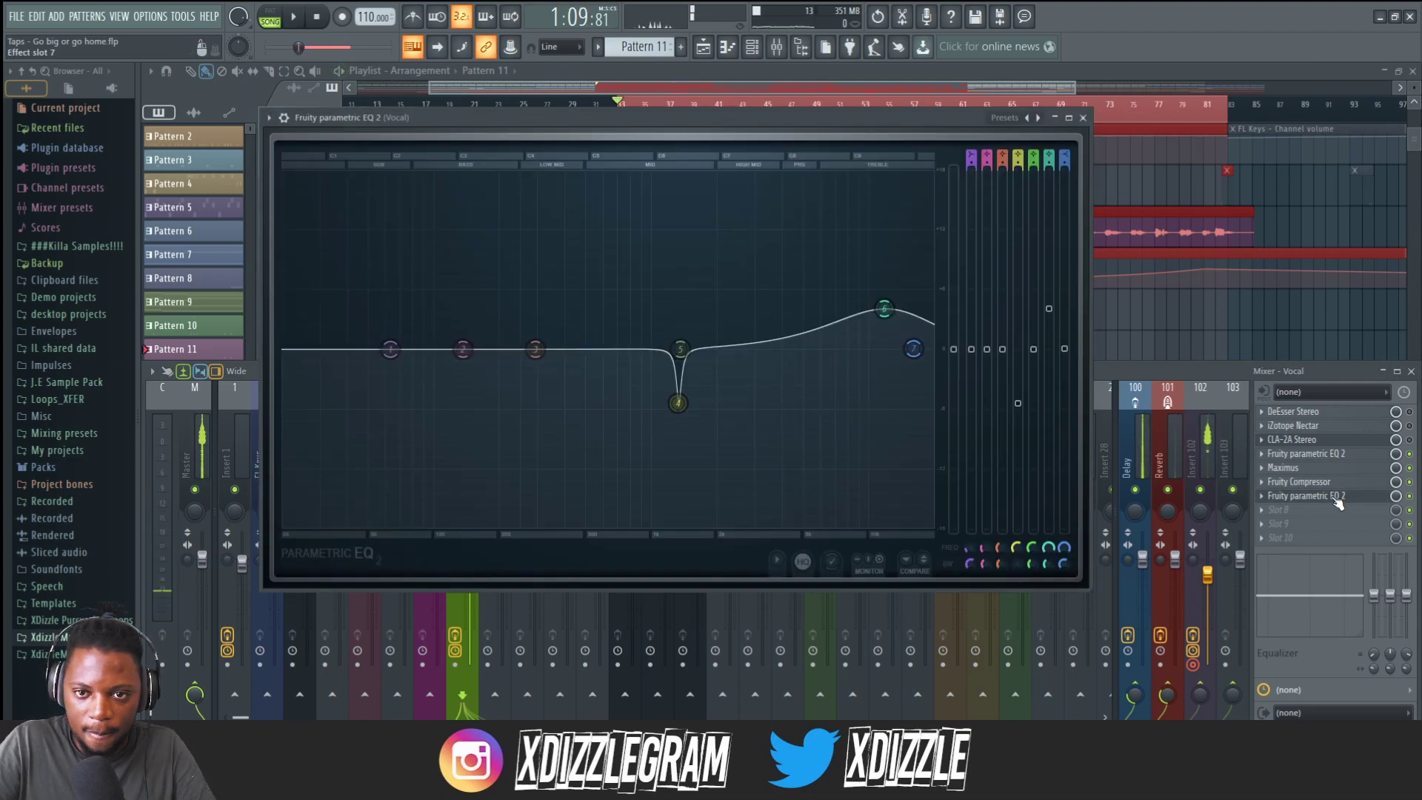
Reopen the second parametric EQ and retune band 6 to about 11.6 kHz, adjusting its bandwidth.
click(1332, 496)
drag(886, 309, 883, 301)
scroll(882, 307, down, 3)
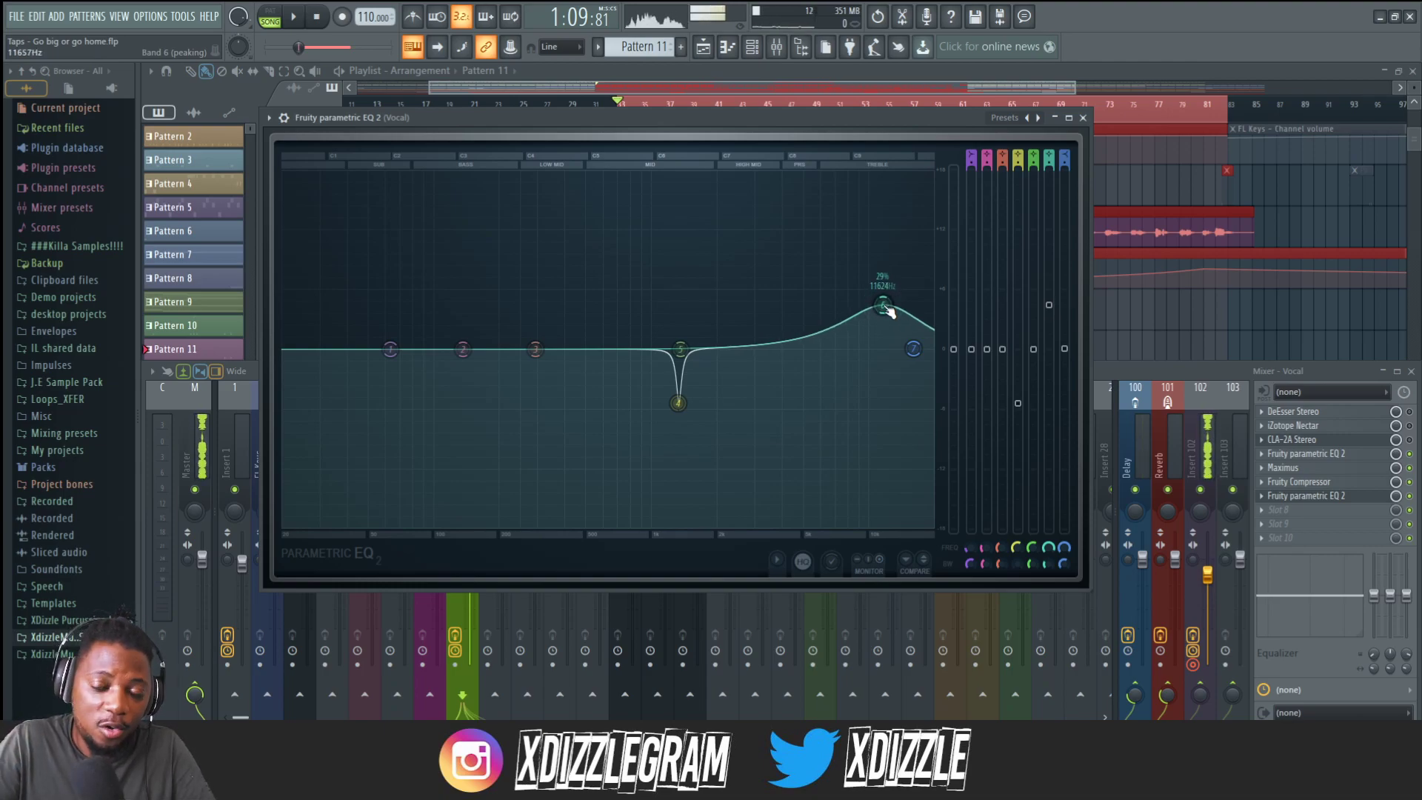
drag(886, 306, 889, 310)
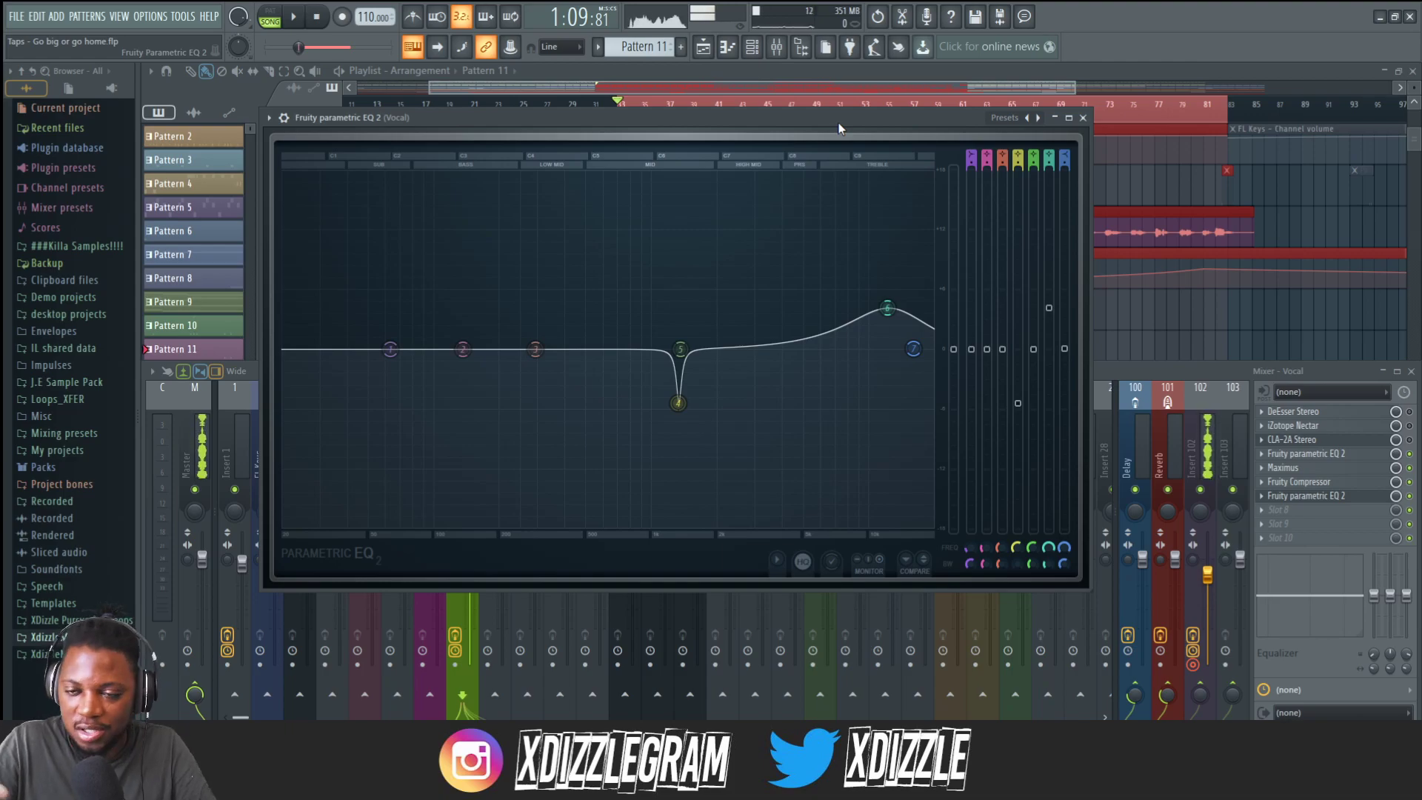
click(1082, 118)
Play the song from different points in the arrangement to listen to the vocal.
key(space)
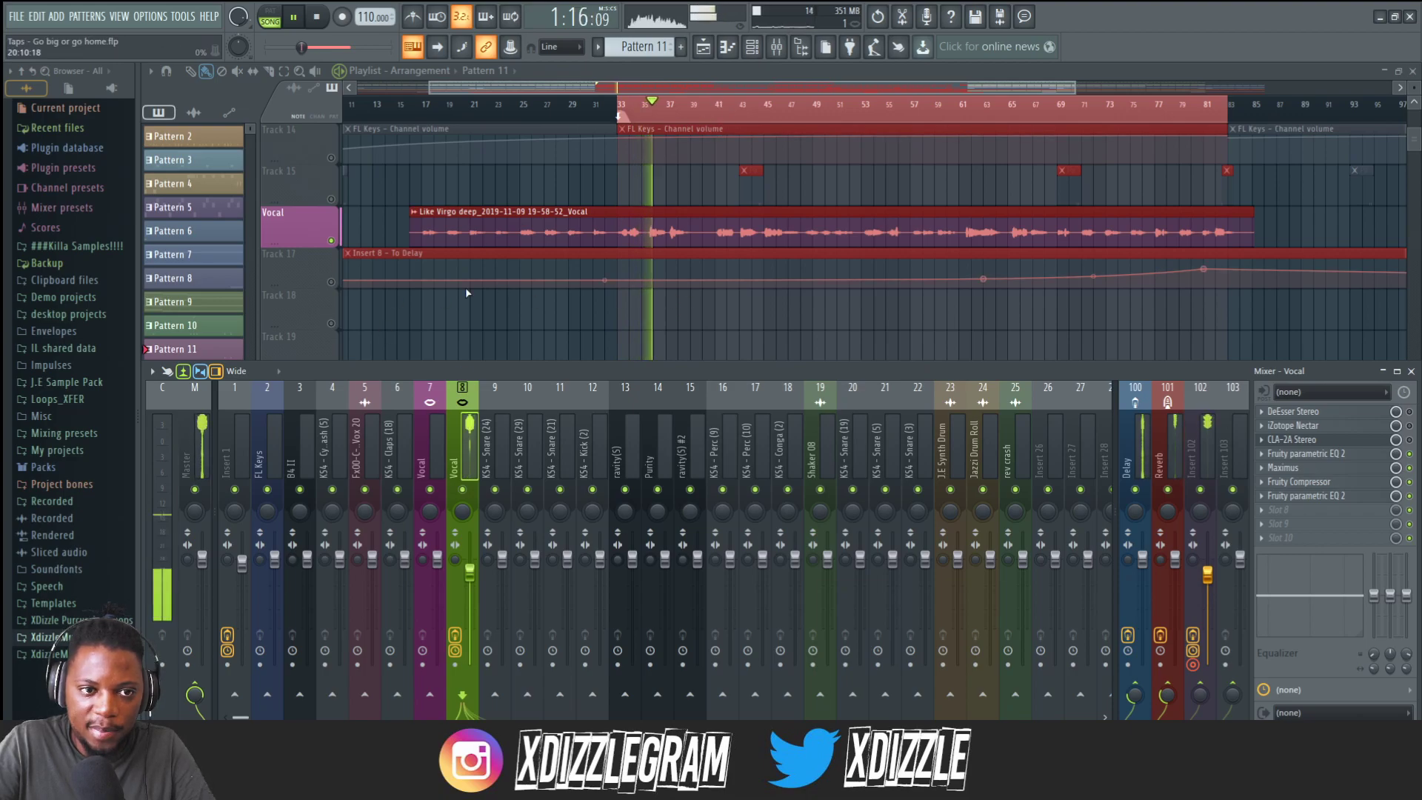
click(338, 252)
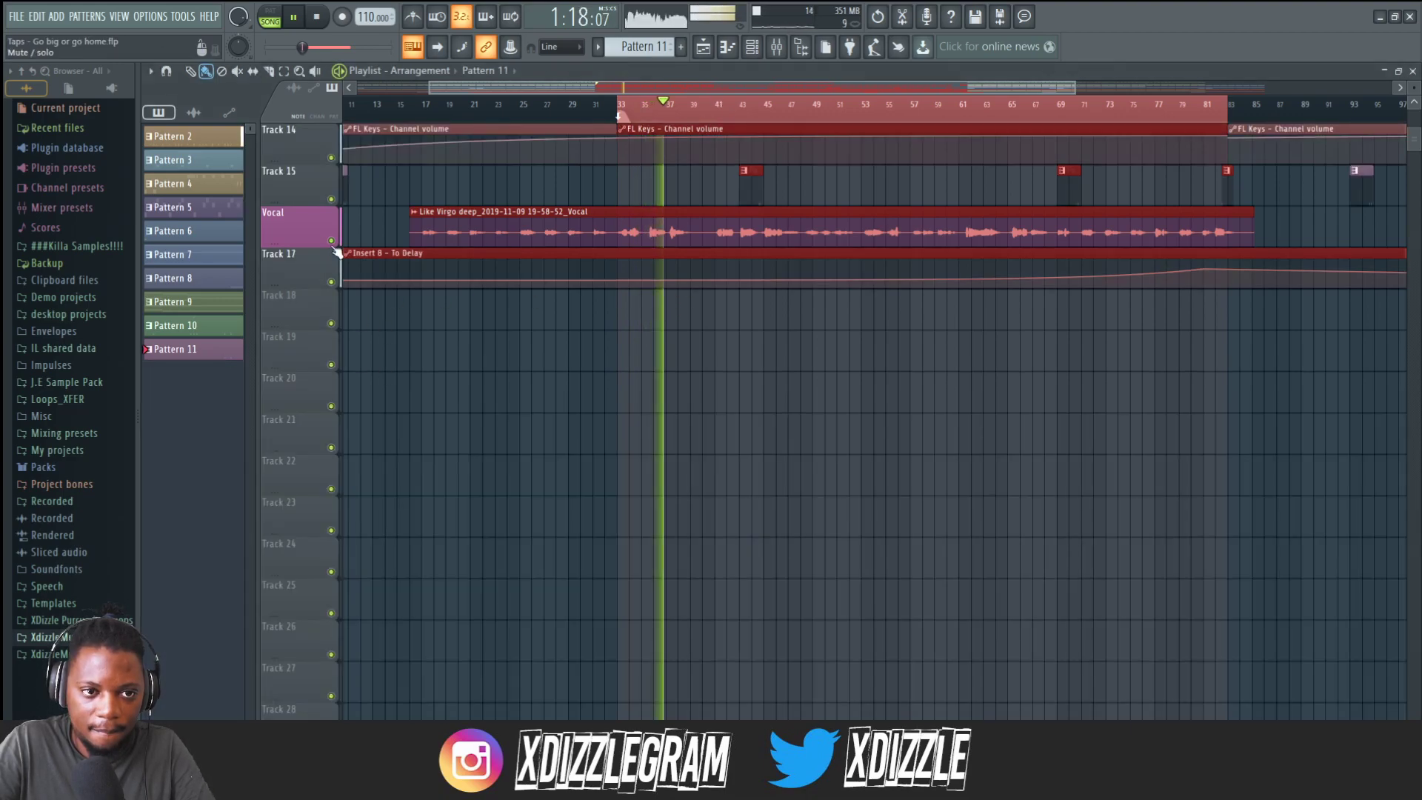
key(space)
key(space)
click(776, 48)
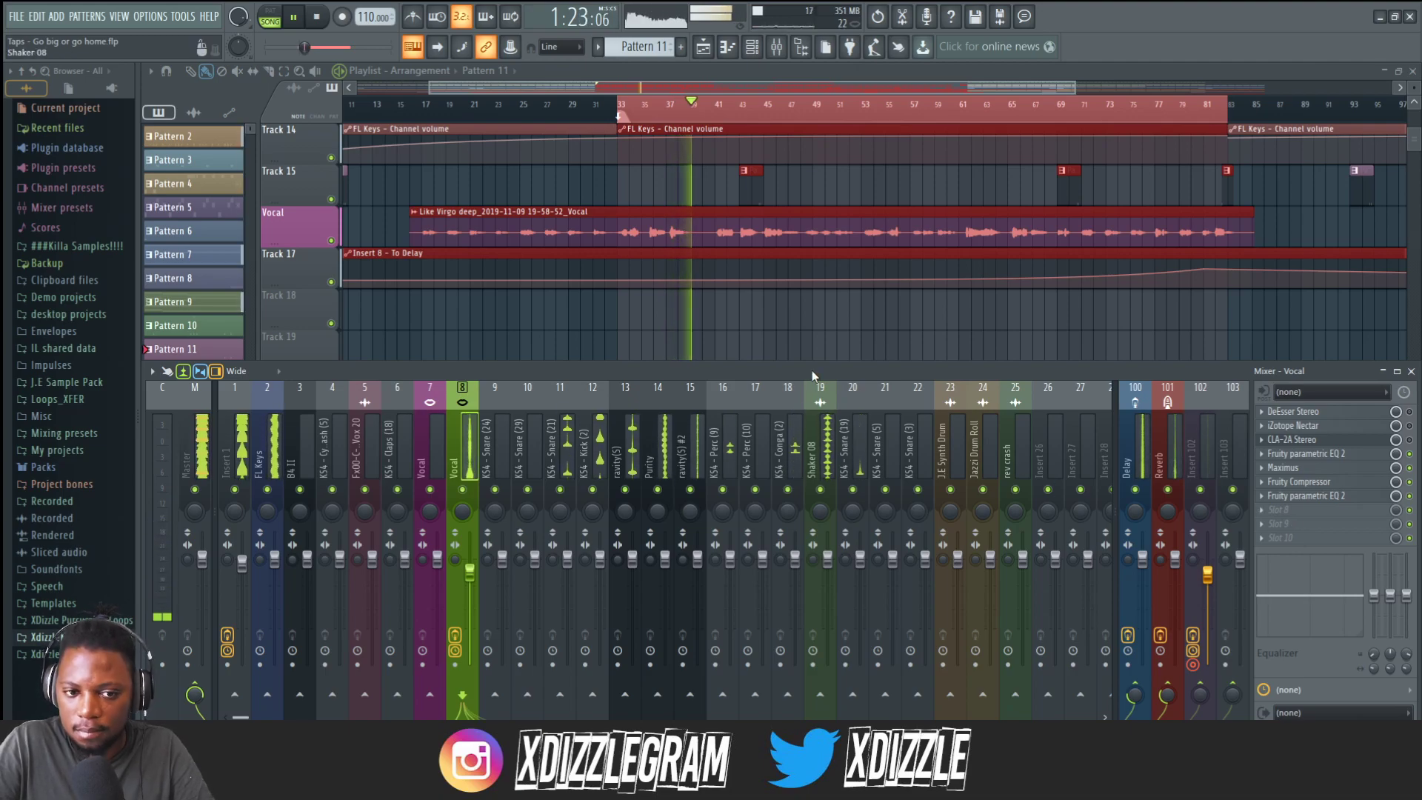
click(728, 108)
click(798, 115)
click(776, 115)
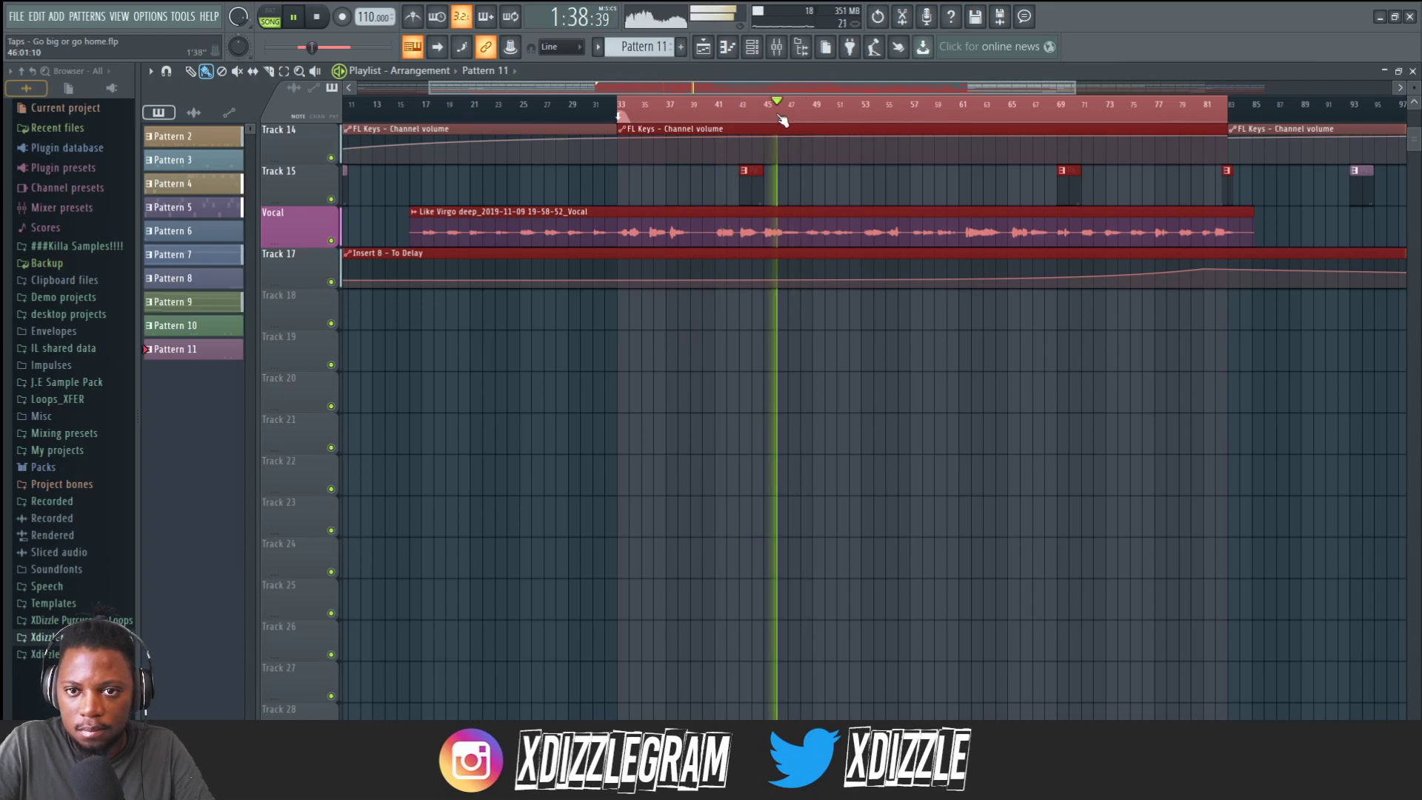
key(F9)
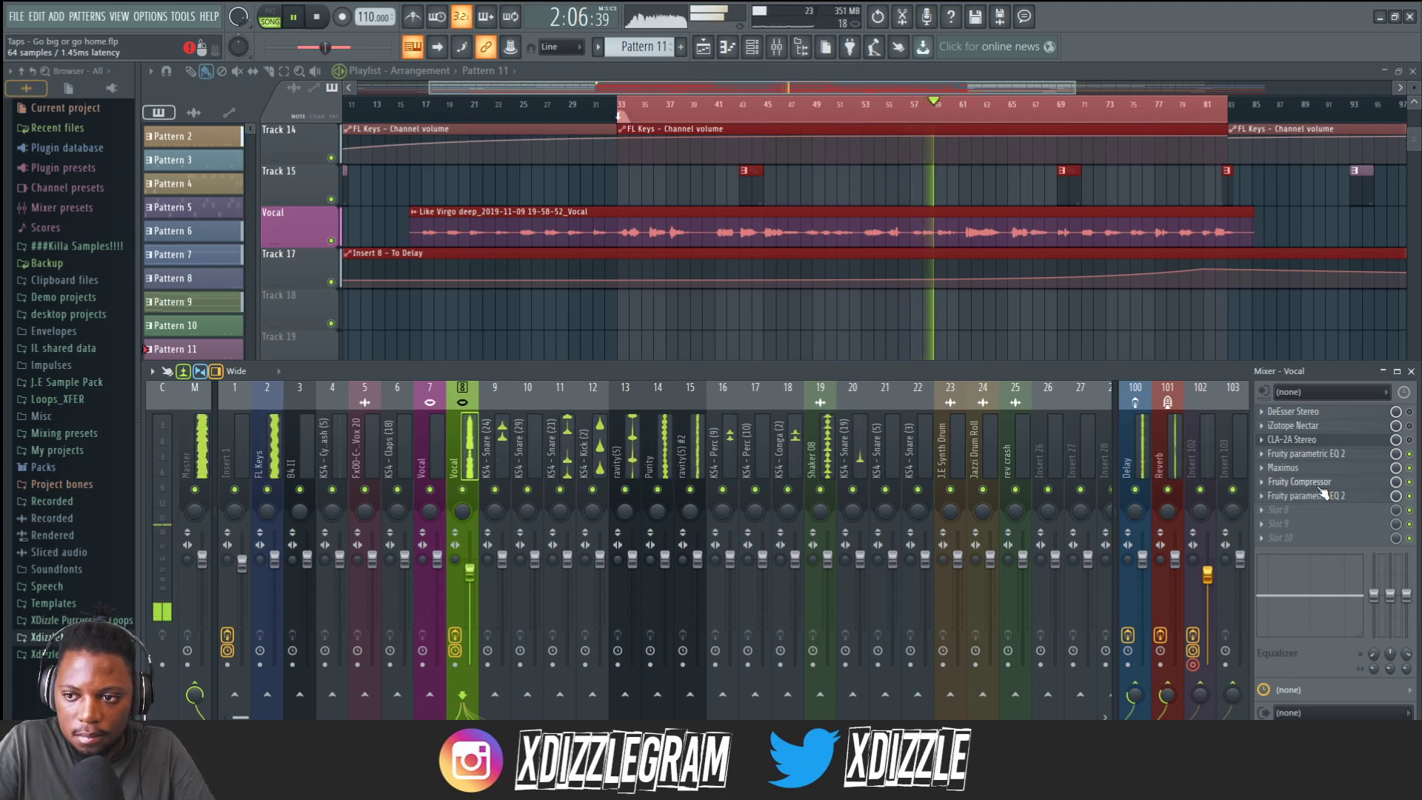
key(space)
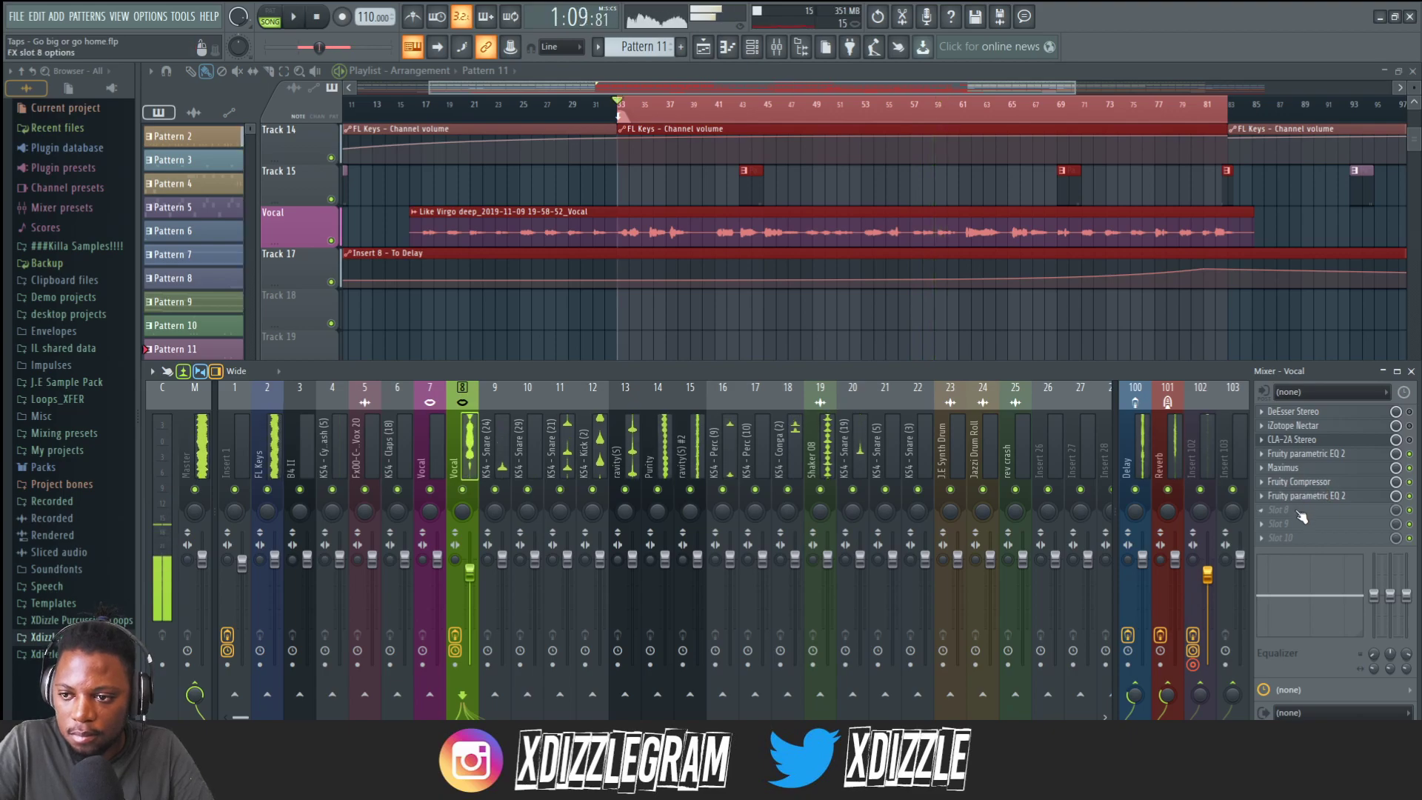
Add Fruity Fast Dist to the next empty slot on the Vocal insert and reposition its window.
click(1289, 509)
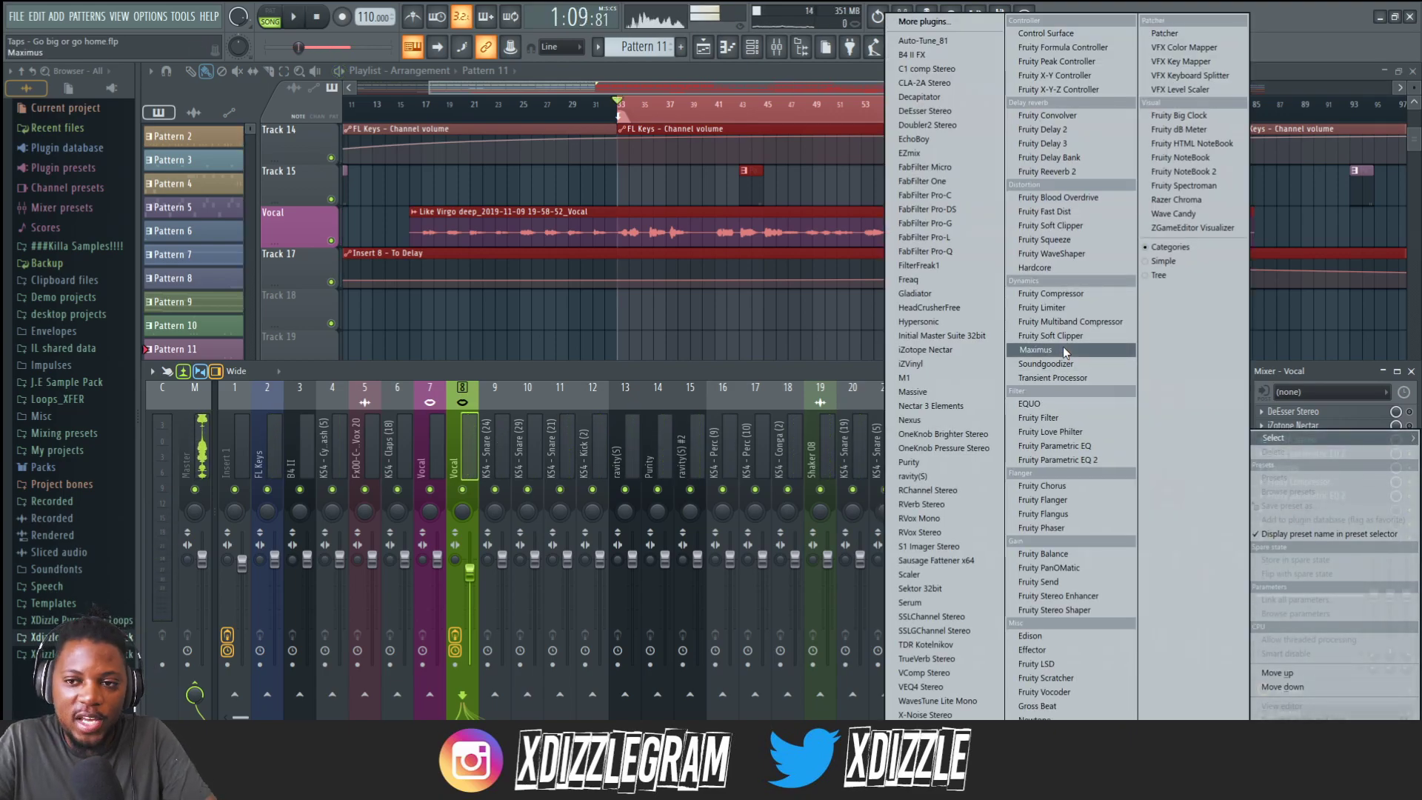
click(1066, 213)
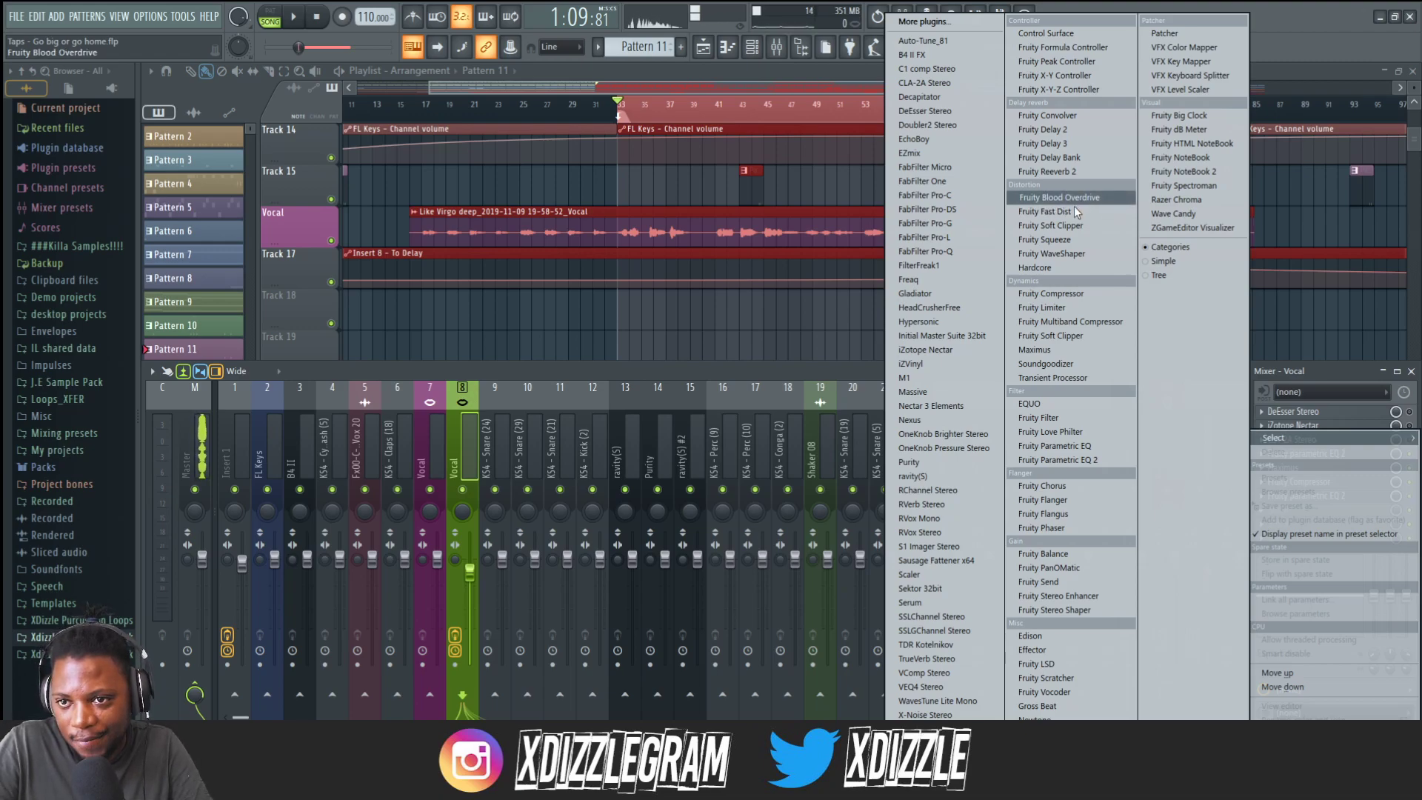
click(1072, 210)
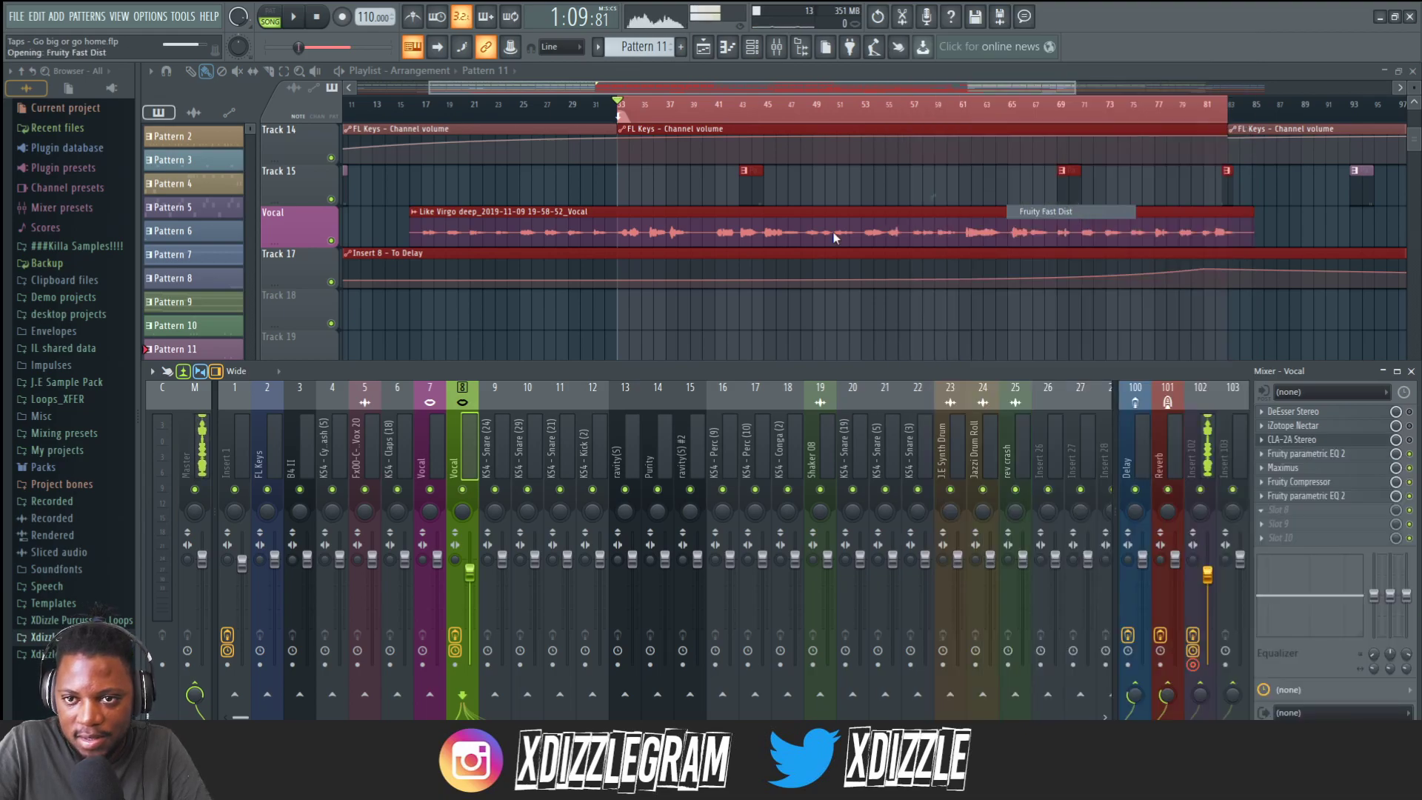
drag(321, 158, 558, 223)
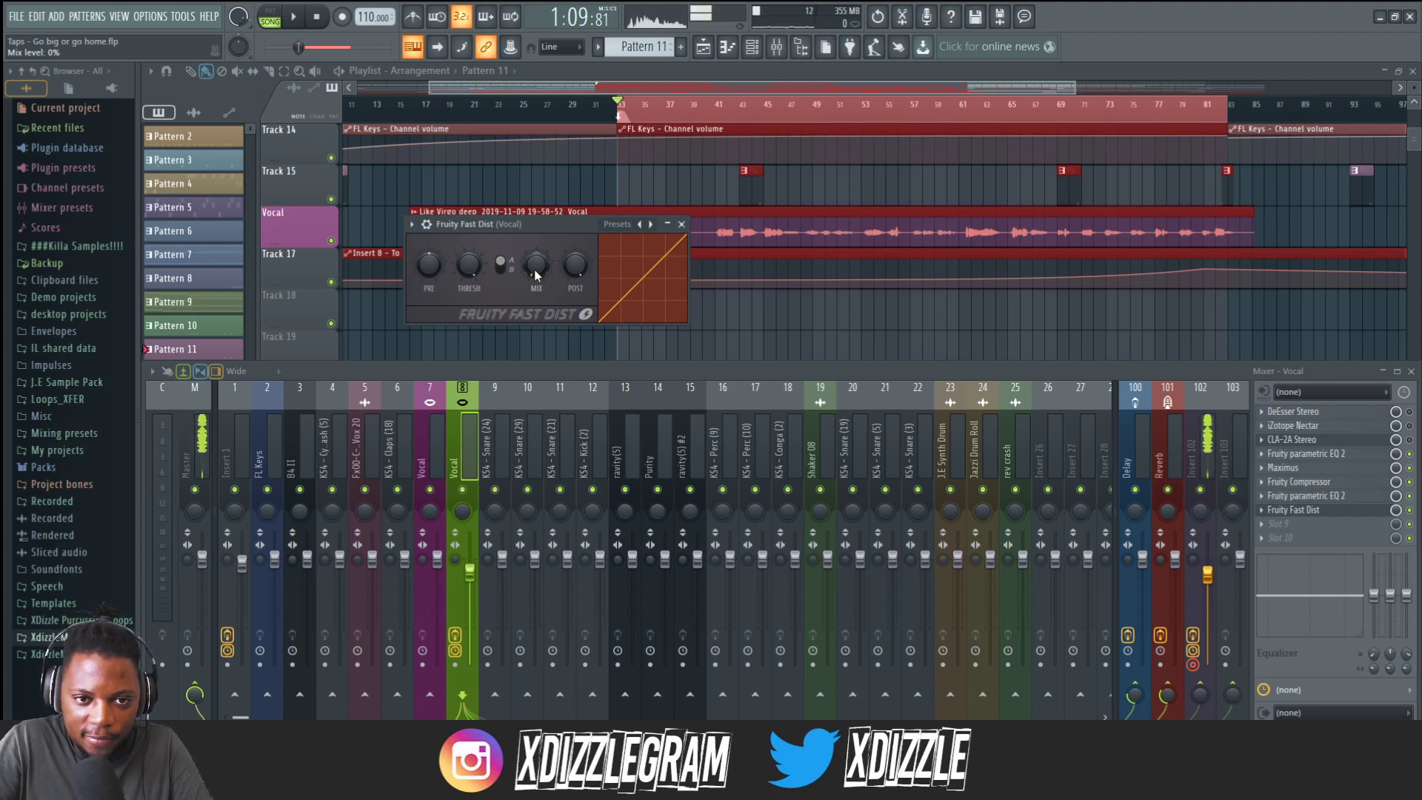
drag(555, 224, 619, 423)
Set the Fast Dist mix level to about 18% while the vocal plays.
key(space)
drag(614, 372, 614, 333)
key(space)
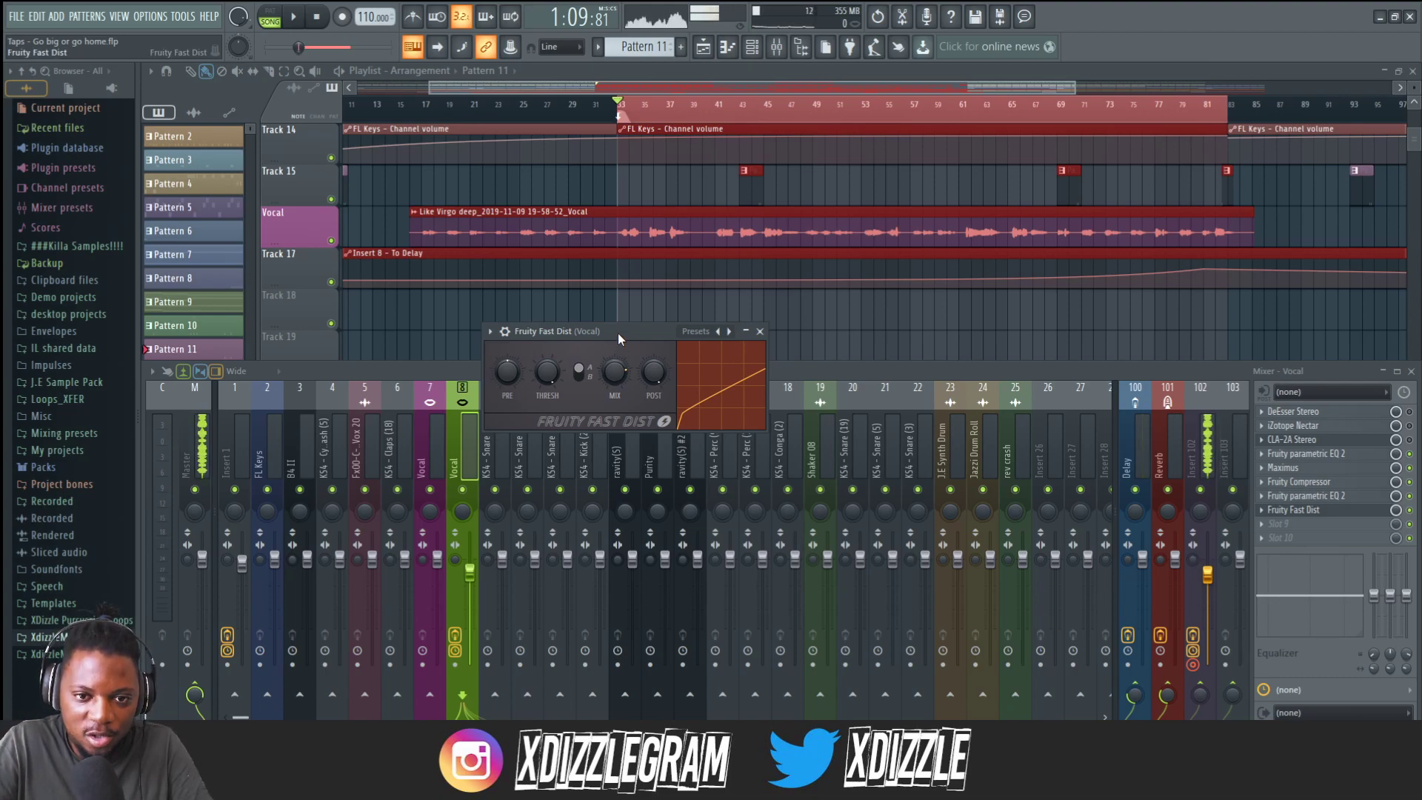
drag(613, 372, 608, 375)
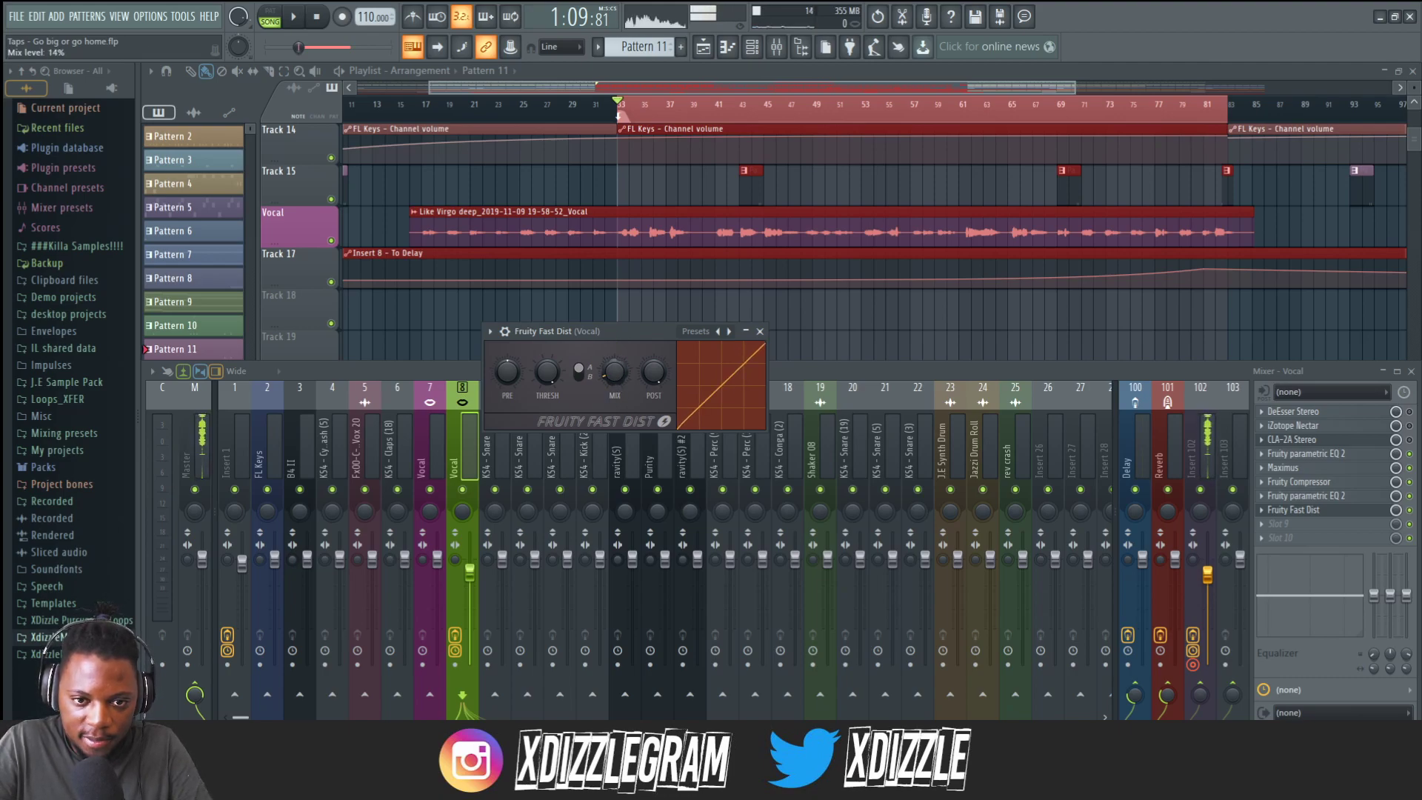
key(space)
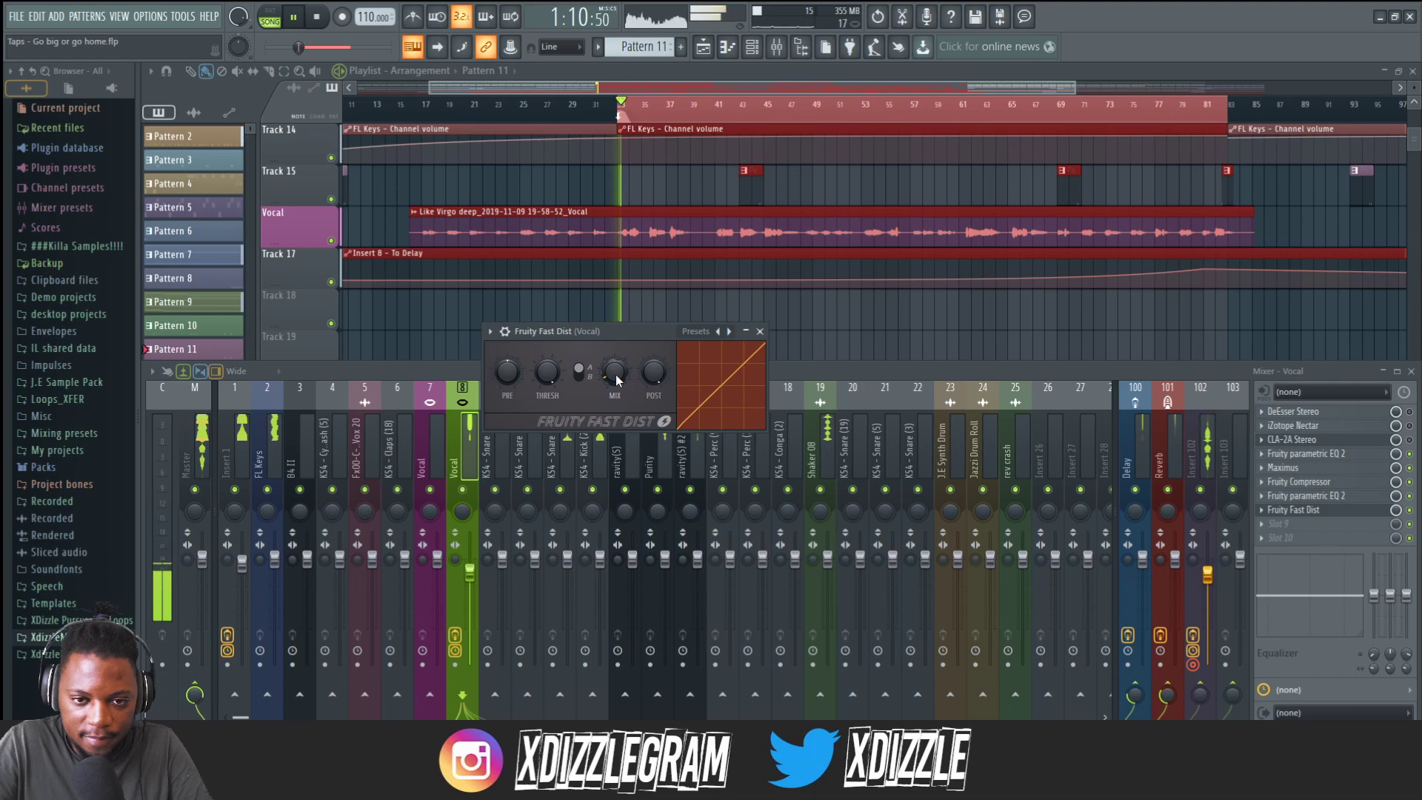
mouse_move(616, 375)
mouse_down()
mouse_move(646, 362)
mouse_move(616, 398)
mouse_up()
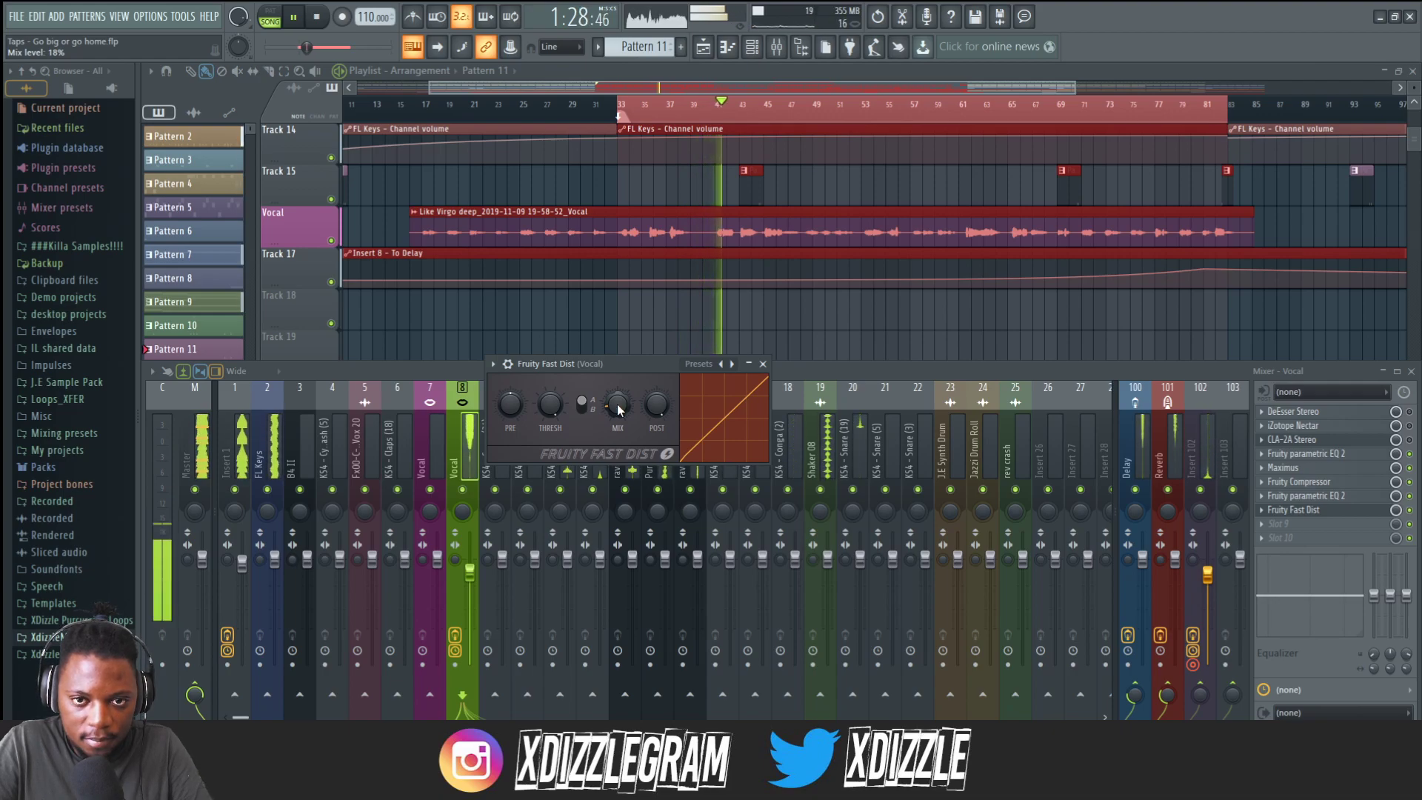
Add a second Fruity Compressor to the next empty Vocal insert slot and move its window.
right_click(788, 114)
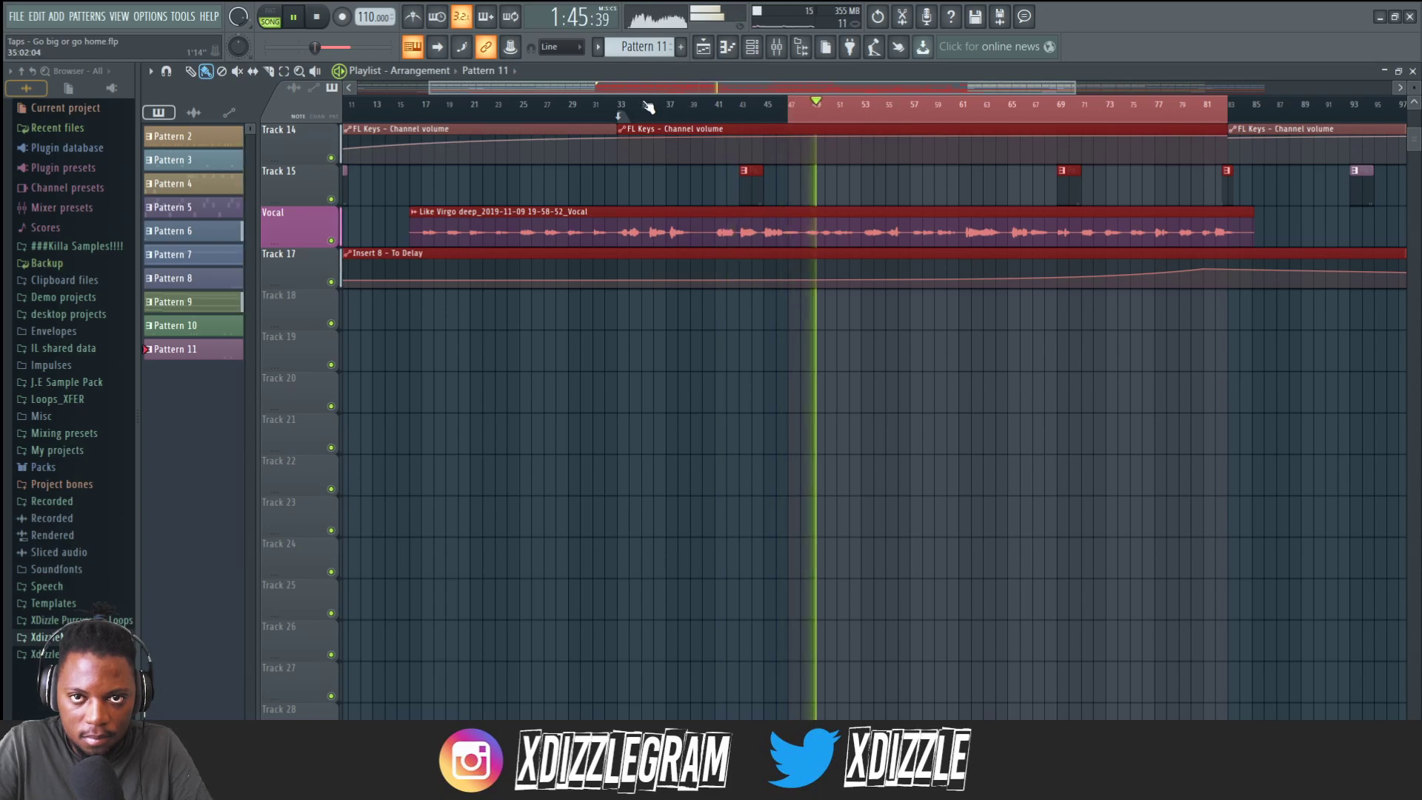
click(776, 47)
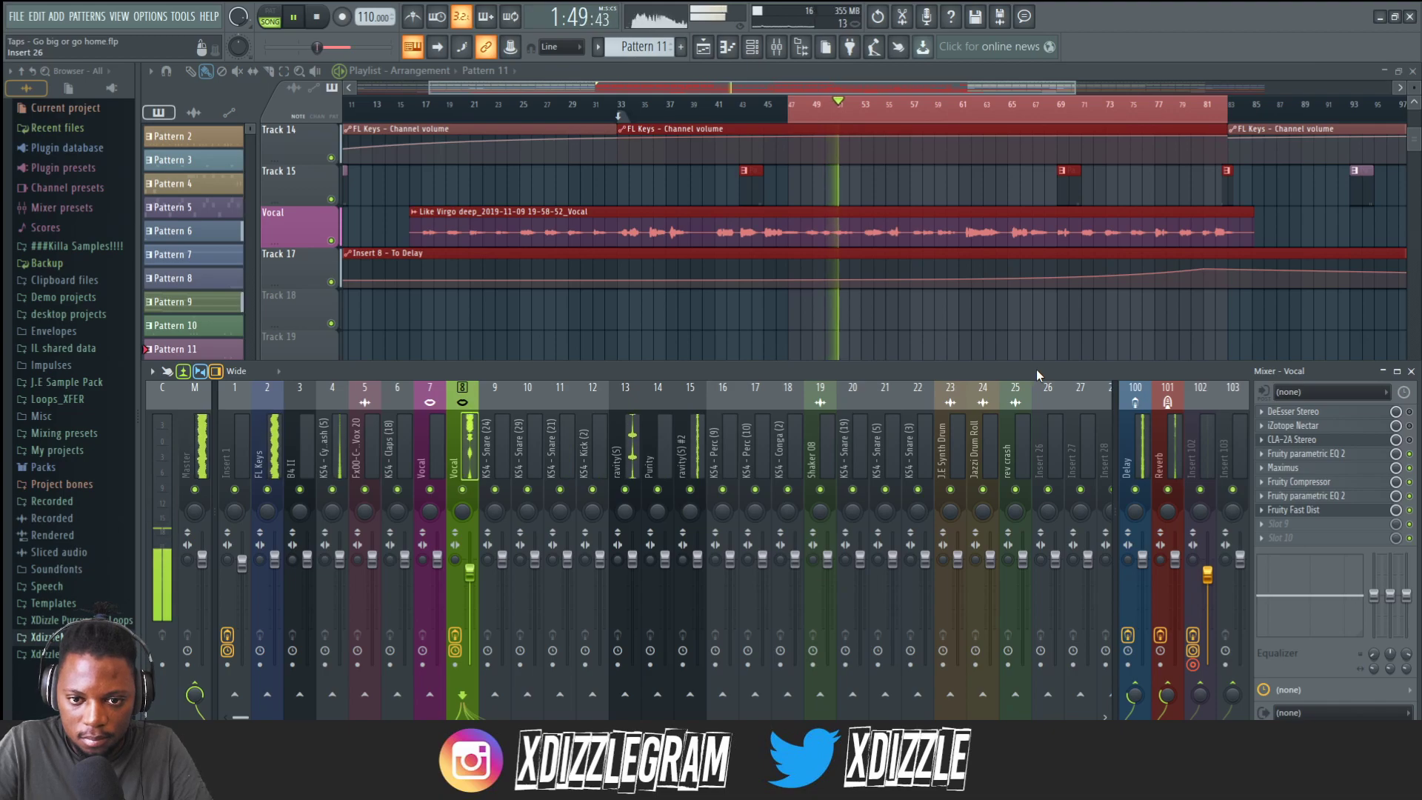
key(space)
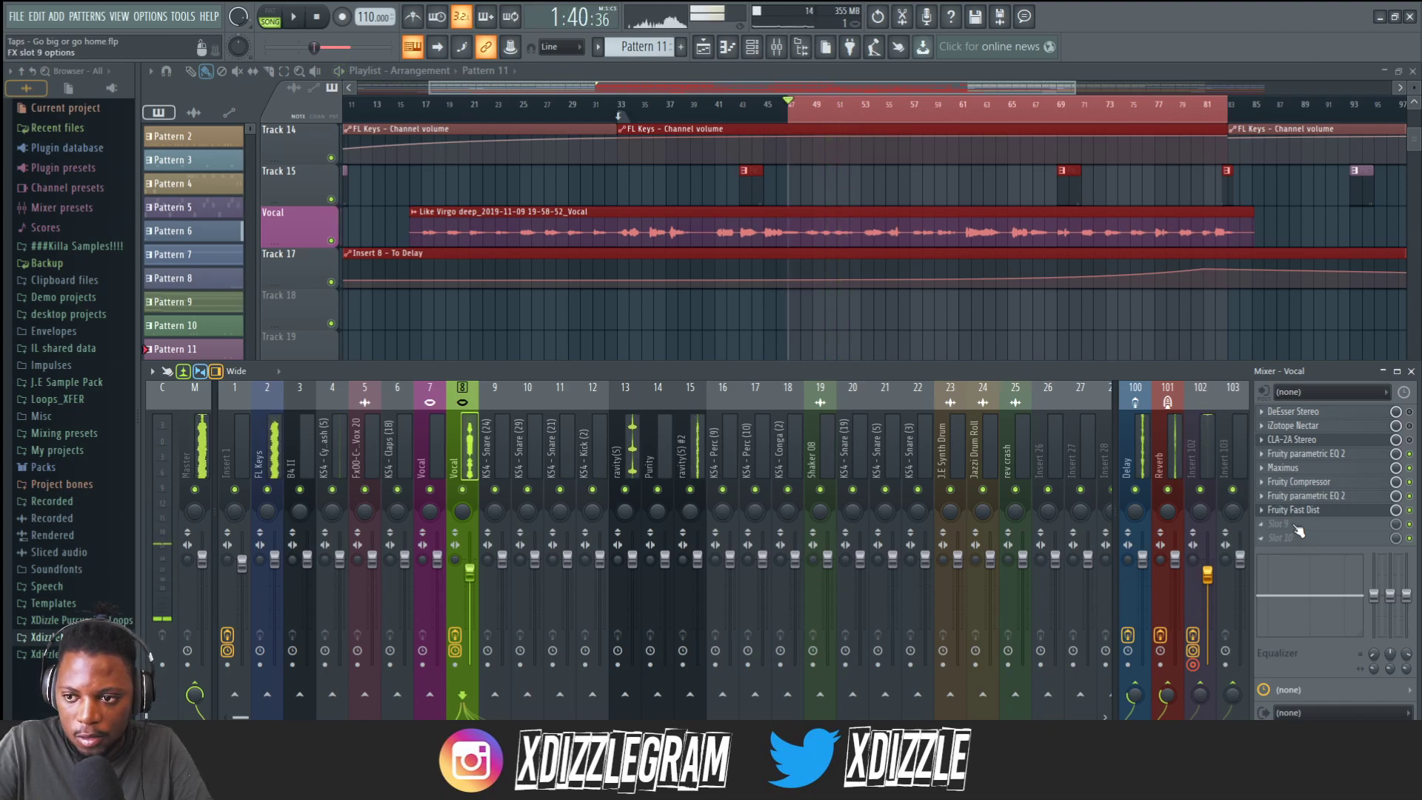
click(1296, 526)
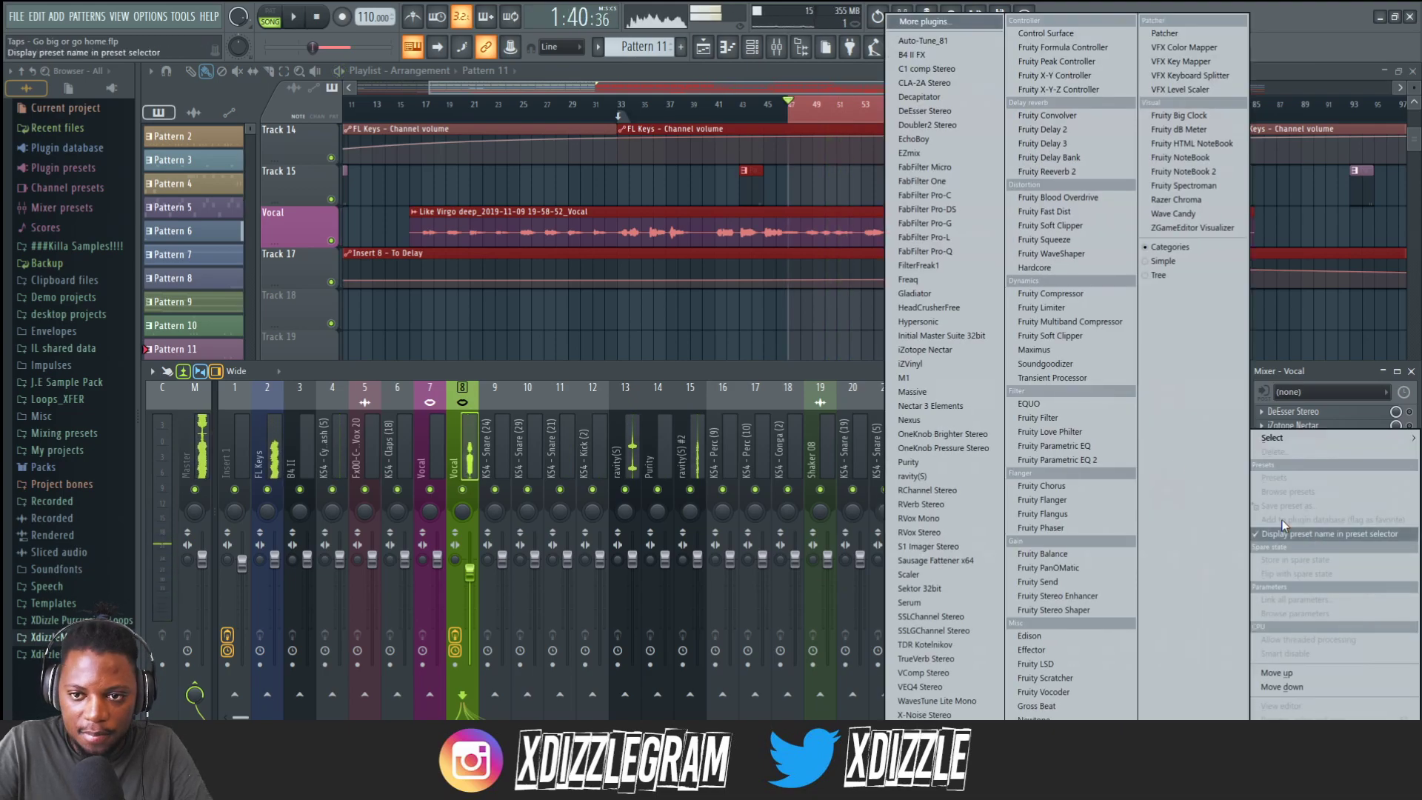
click(1077, 296)
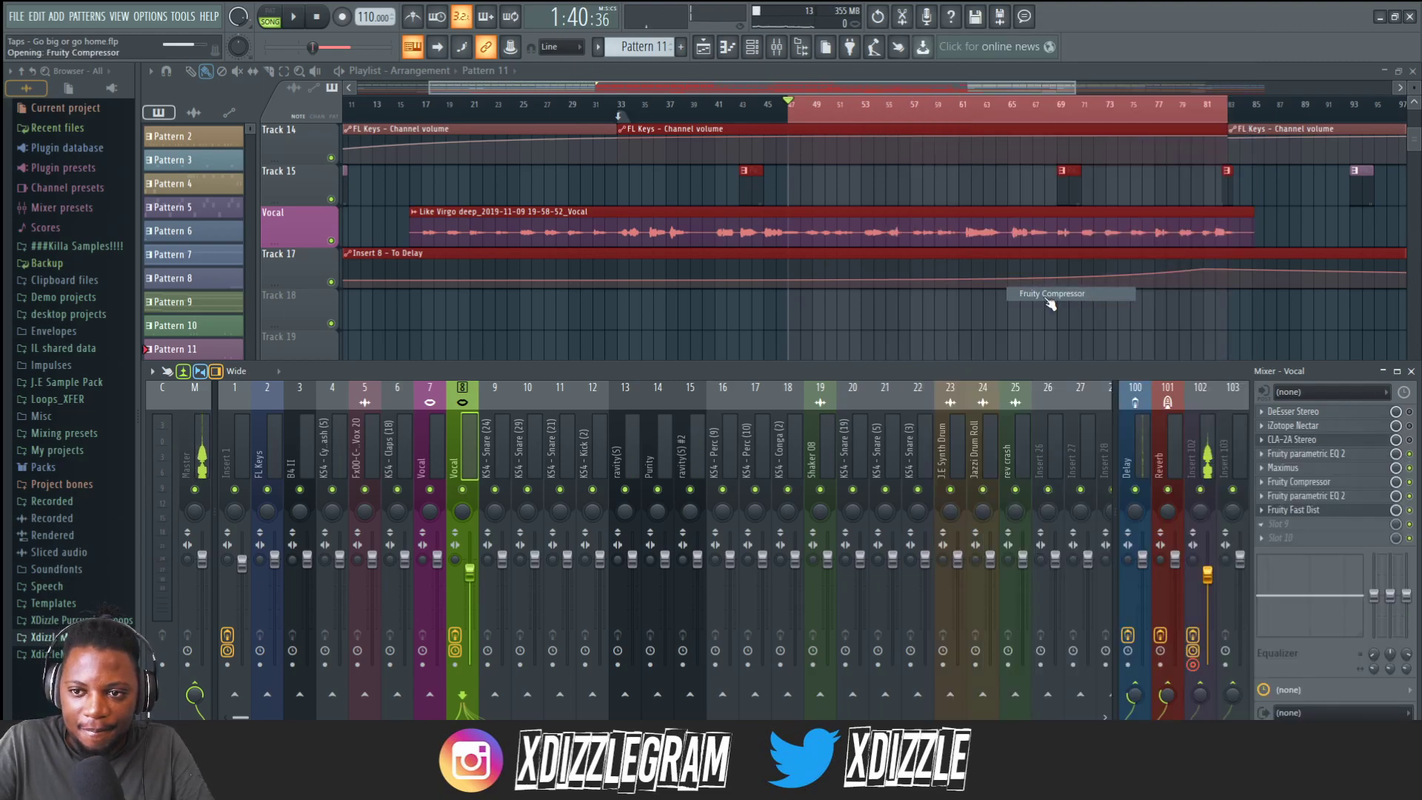
drag(391, 185, 710, 376)
Set the second compressor's threshold to -20.2 dB, ratio to 2.8:1 and gain to 3.0 dB while listening.
key(space)
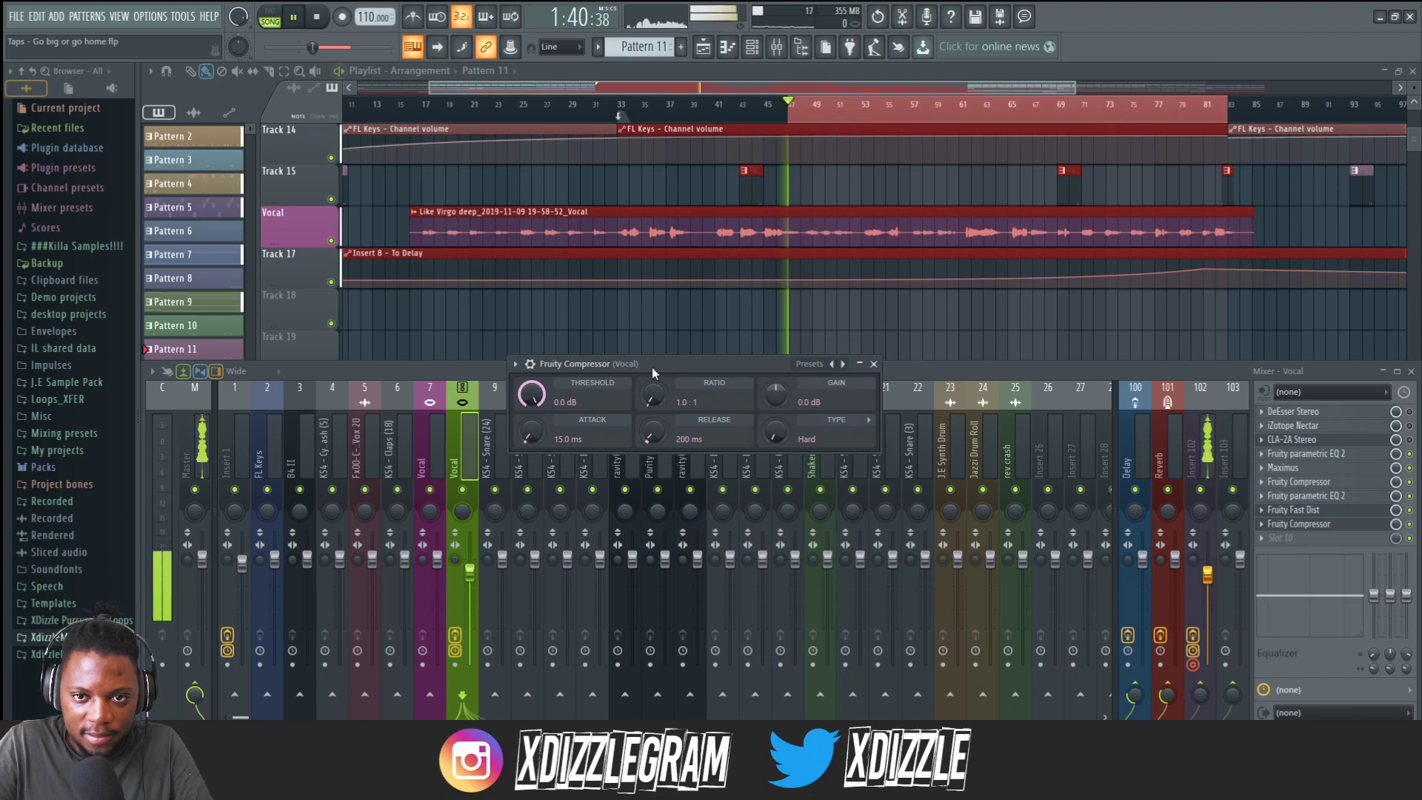
drag(538, 403, 538, 437)
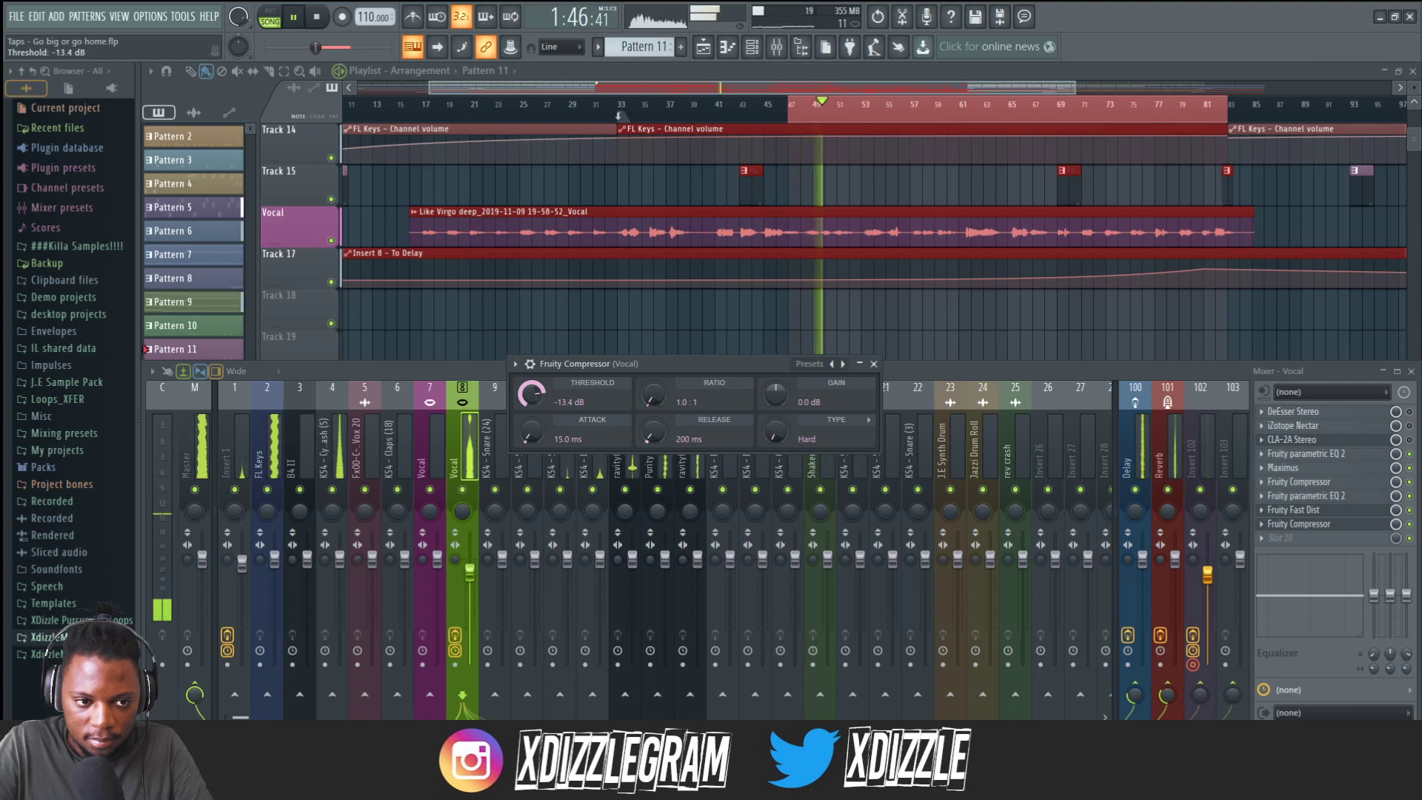
click(462, 444)
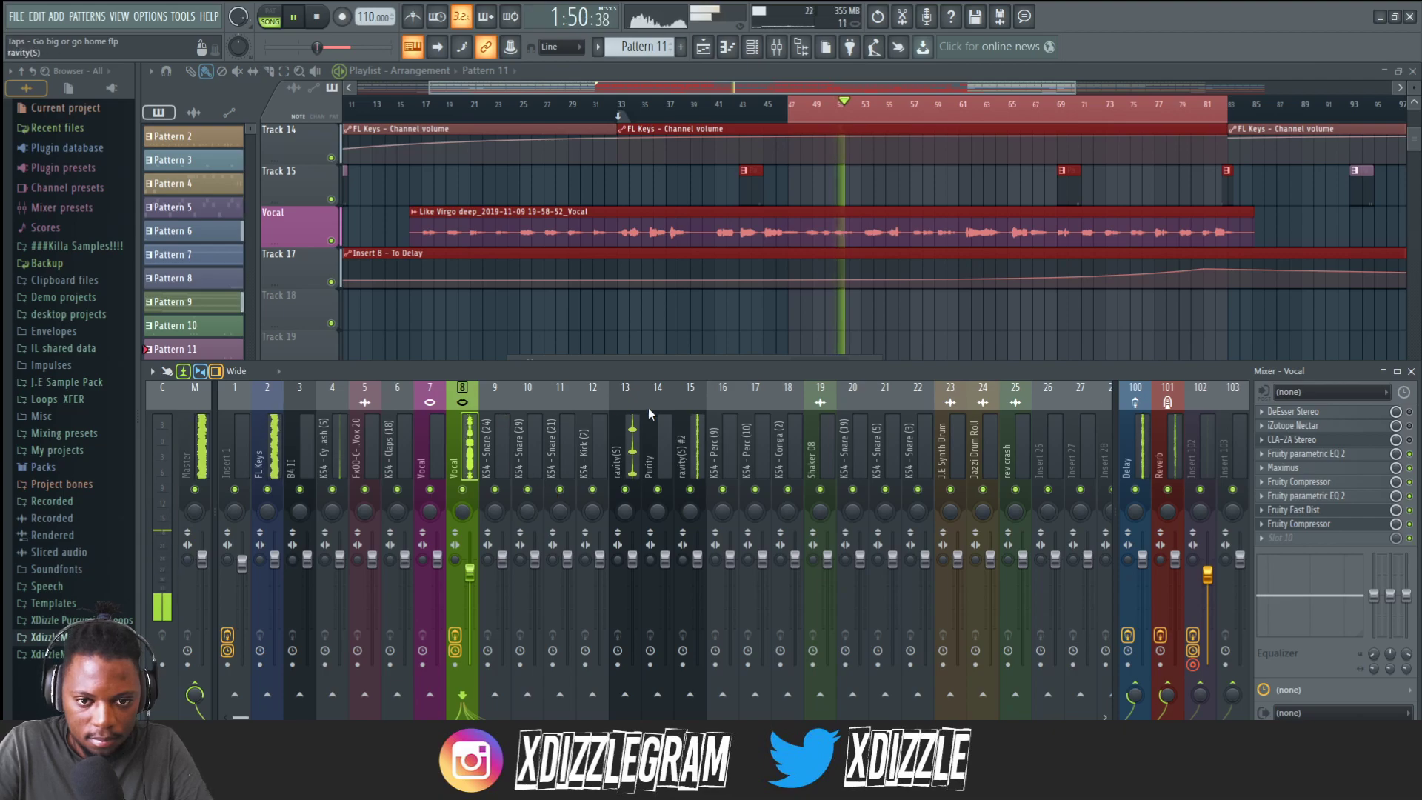
click(1324, 524)
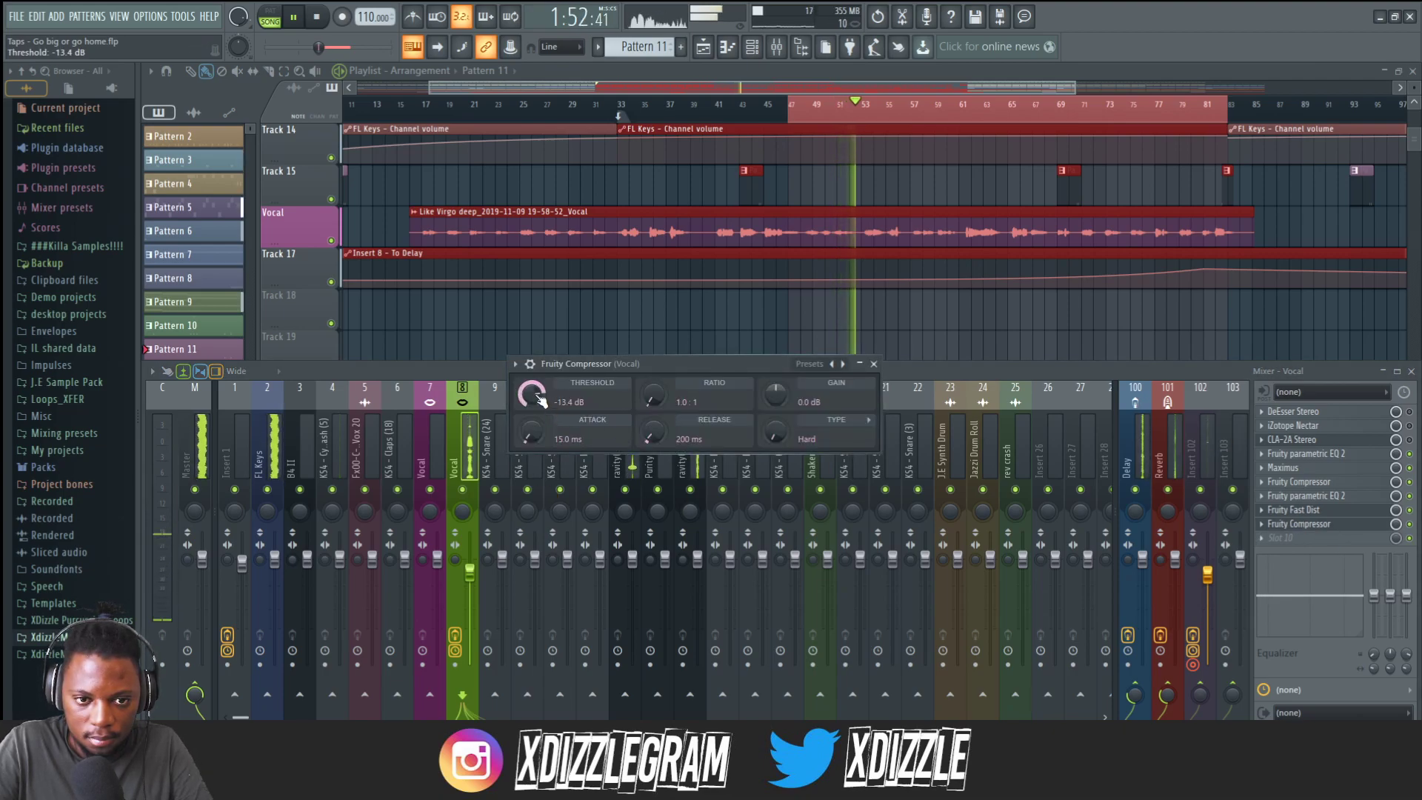
drag(661, 402, 652, 395)
drag(775, 394, 776, 384)
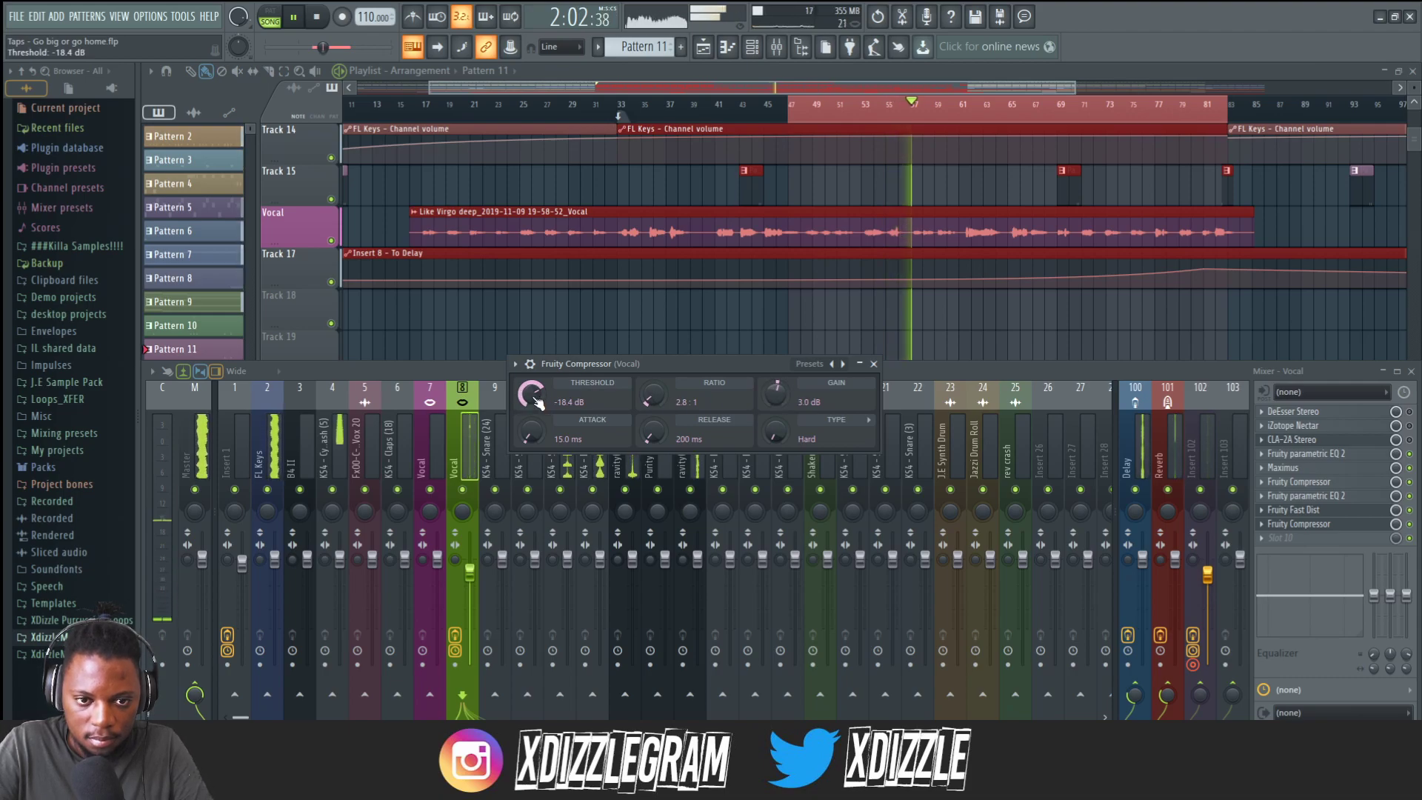
drag(532, 400, 531, 401)
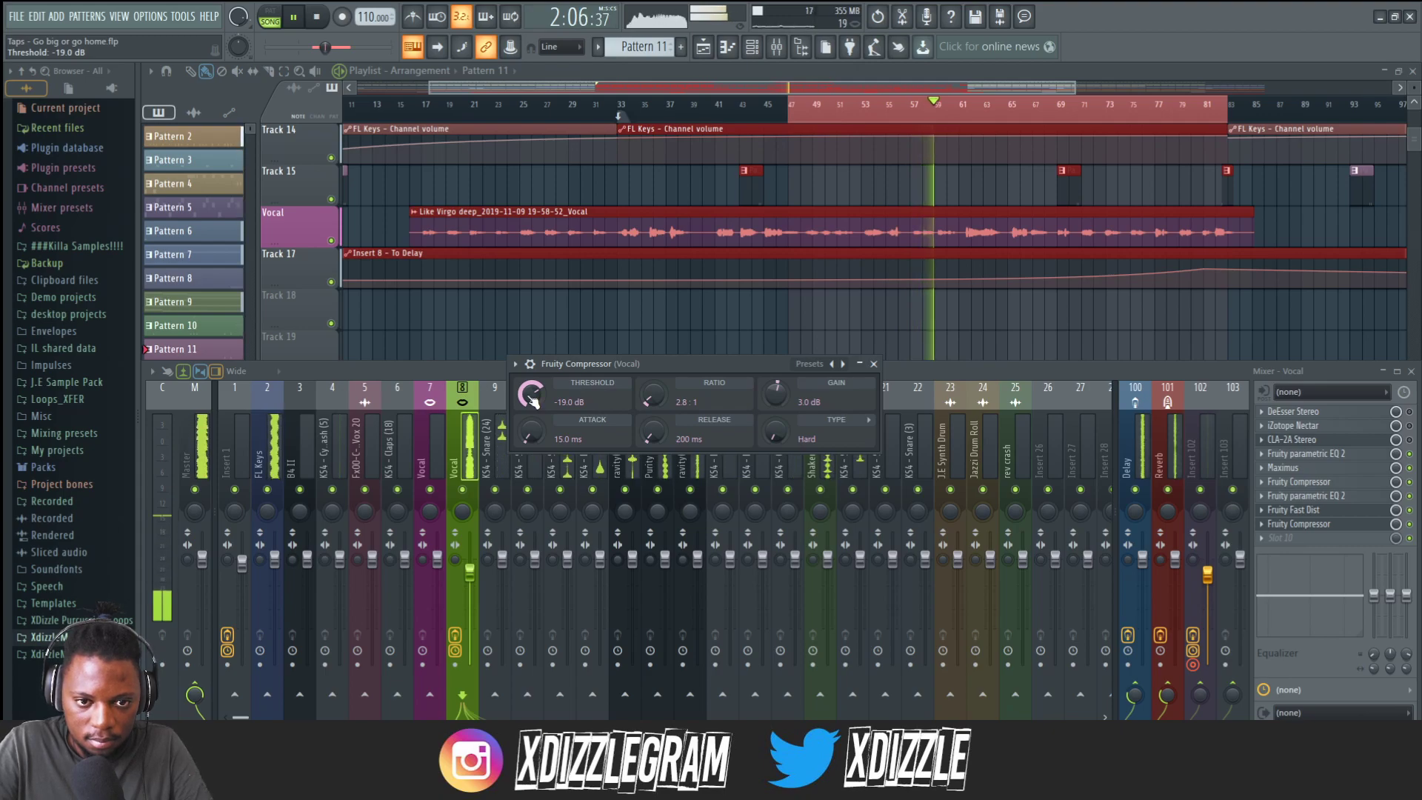
drag(531, 394, 532, 403)
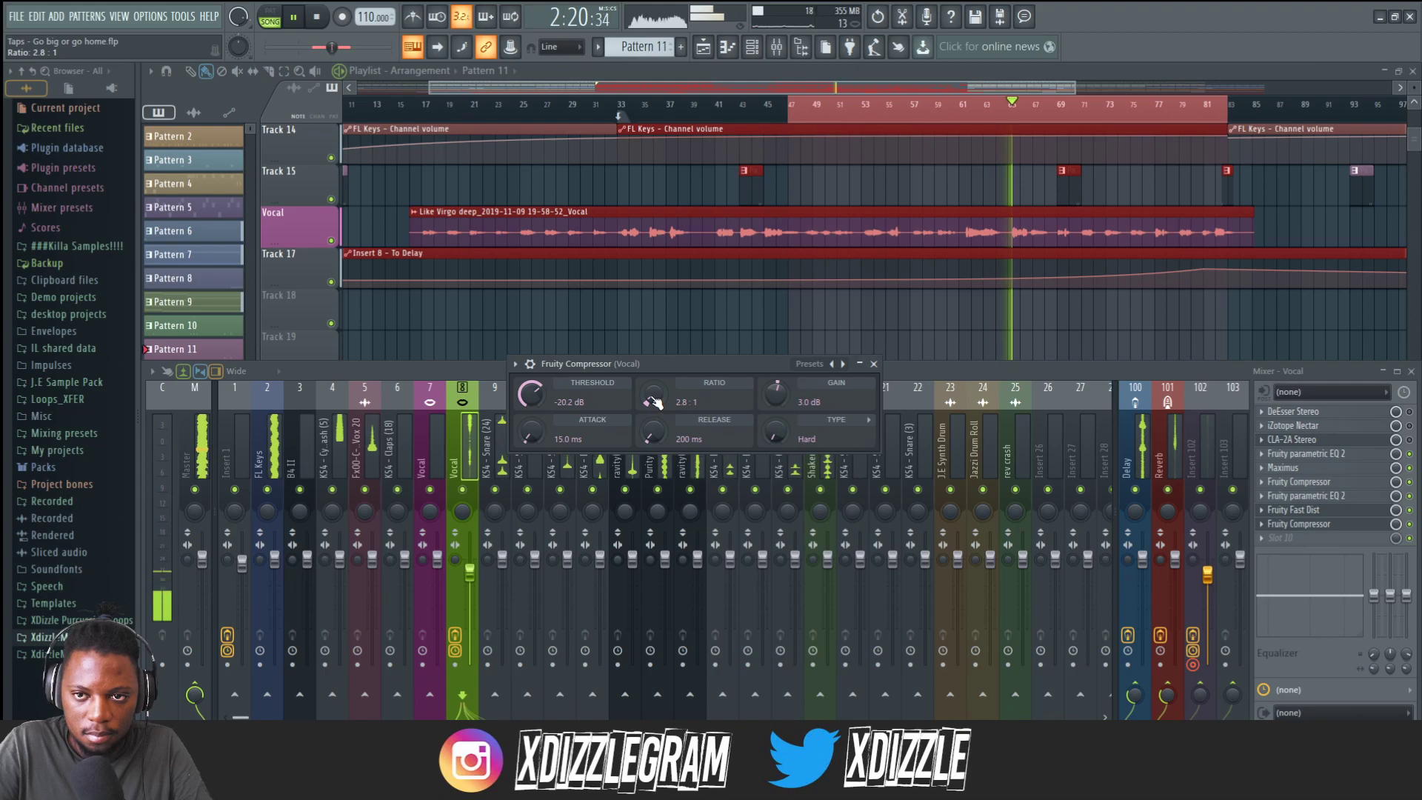
key(F9)
click(888, 111)
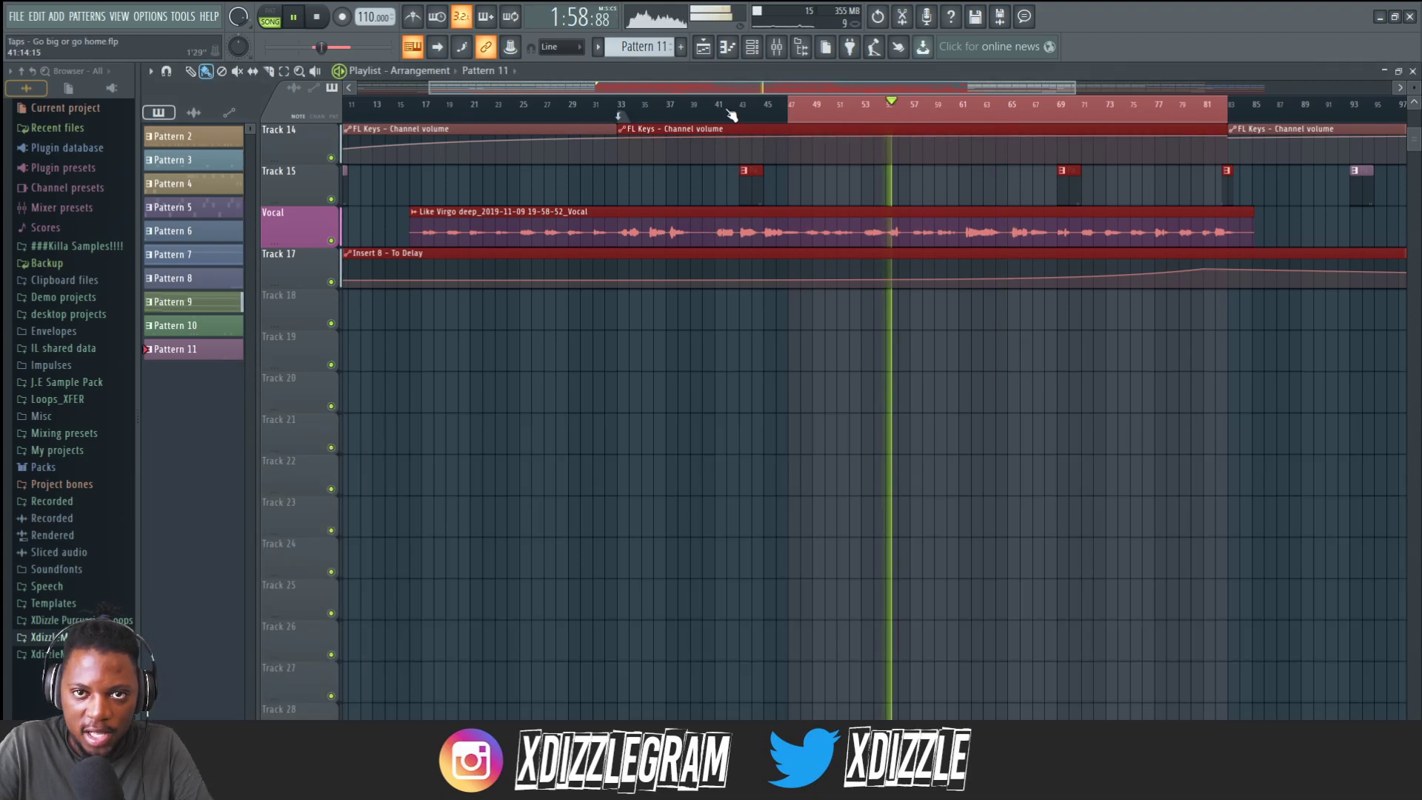
click(776, 47)
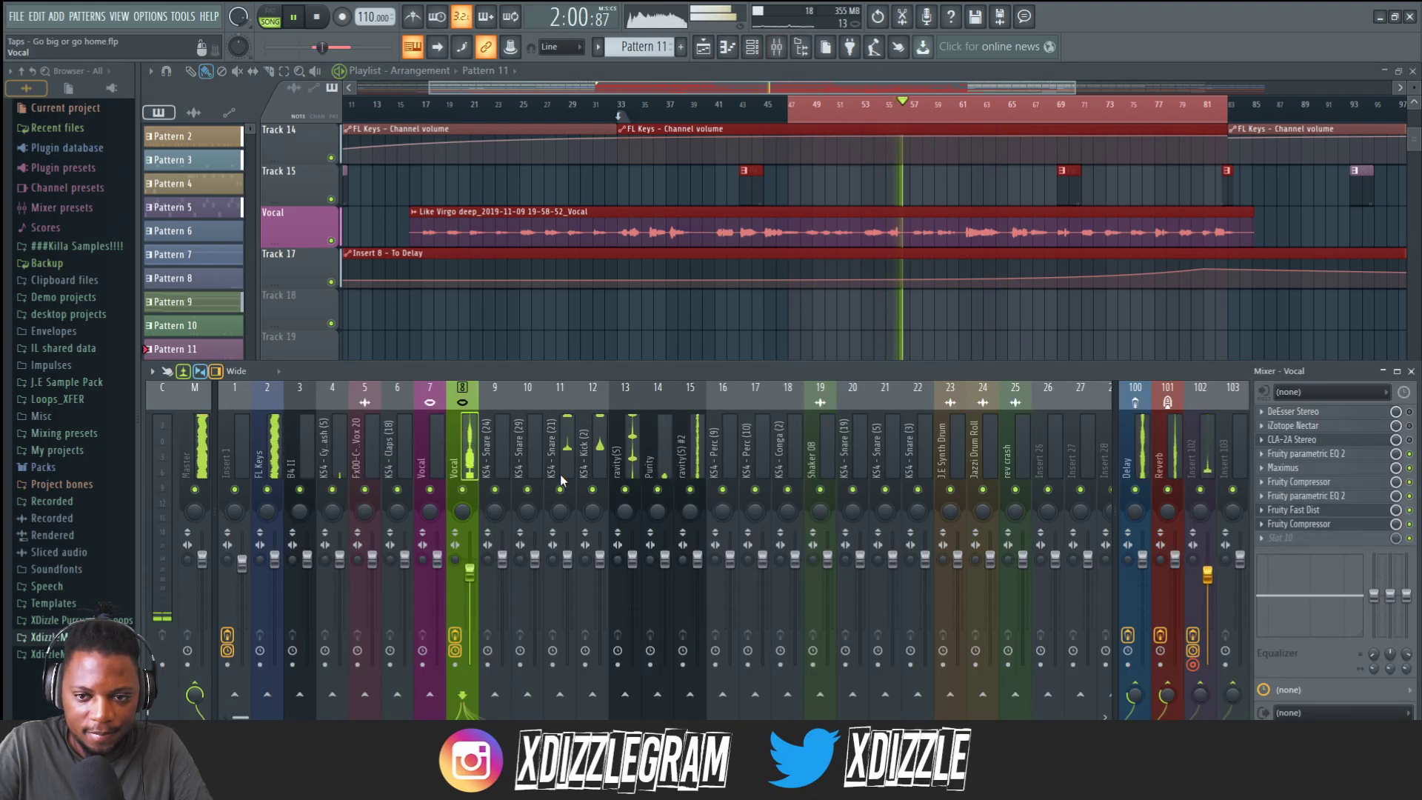
Open the second Fruity Compressor and set attack to 12.2 ms, release to 375 ms, gain to 4.0 dB and type to Soft, then close it.
click(1303, 524)
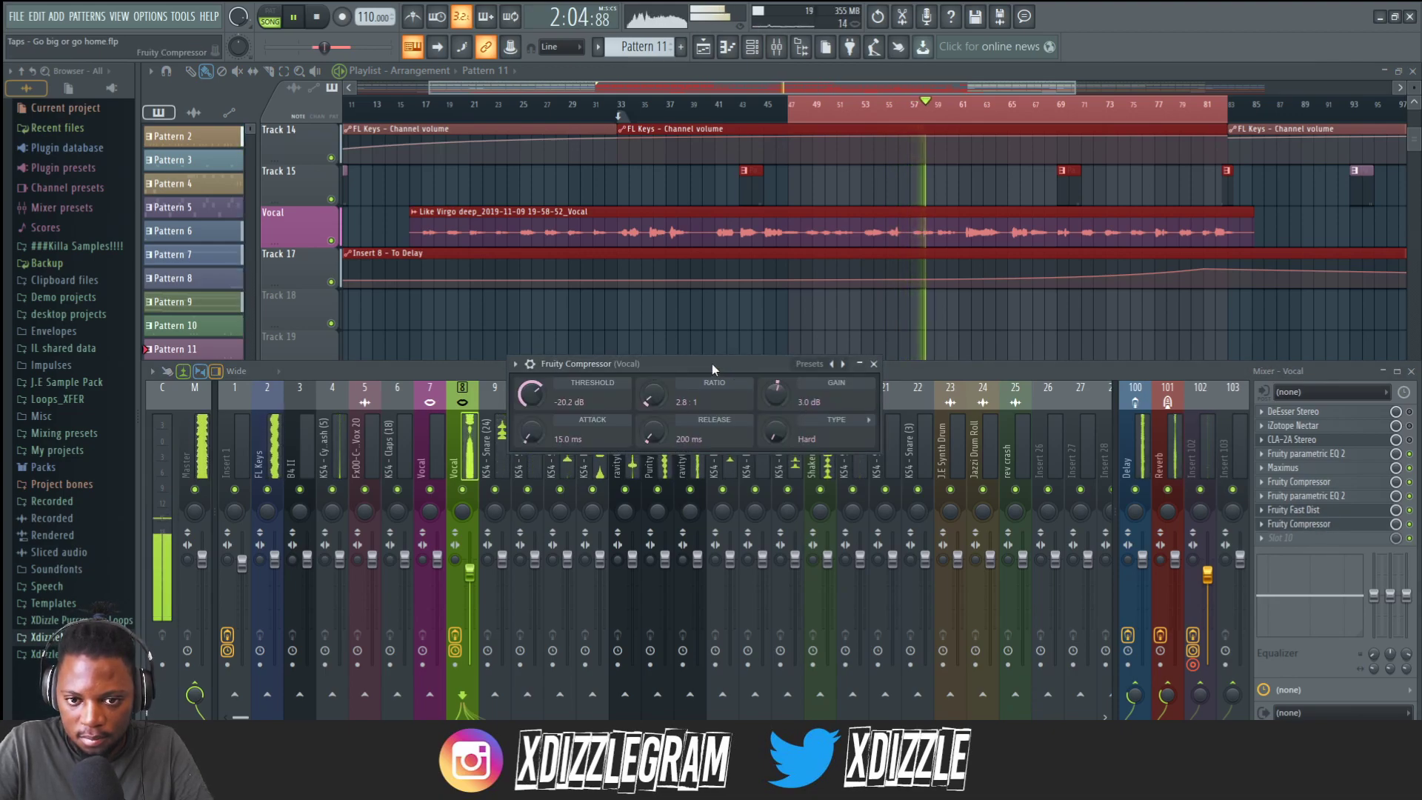
drag(652, 433, 652, 407)
mouse_move(532, 432)
mouse_down()
mouse_move(532, 454)
mouse_move(532, 421)
mouse_up()
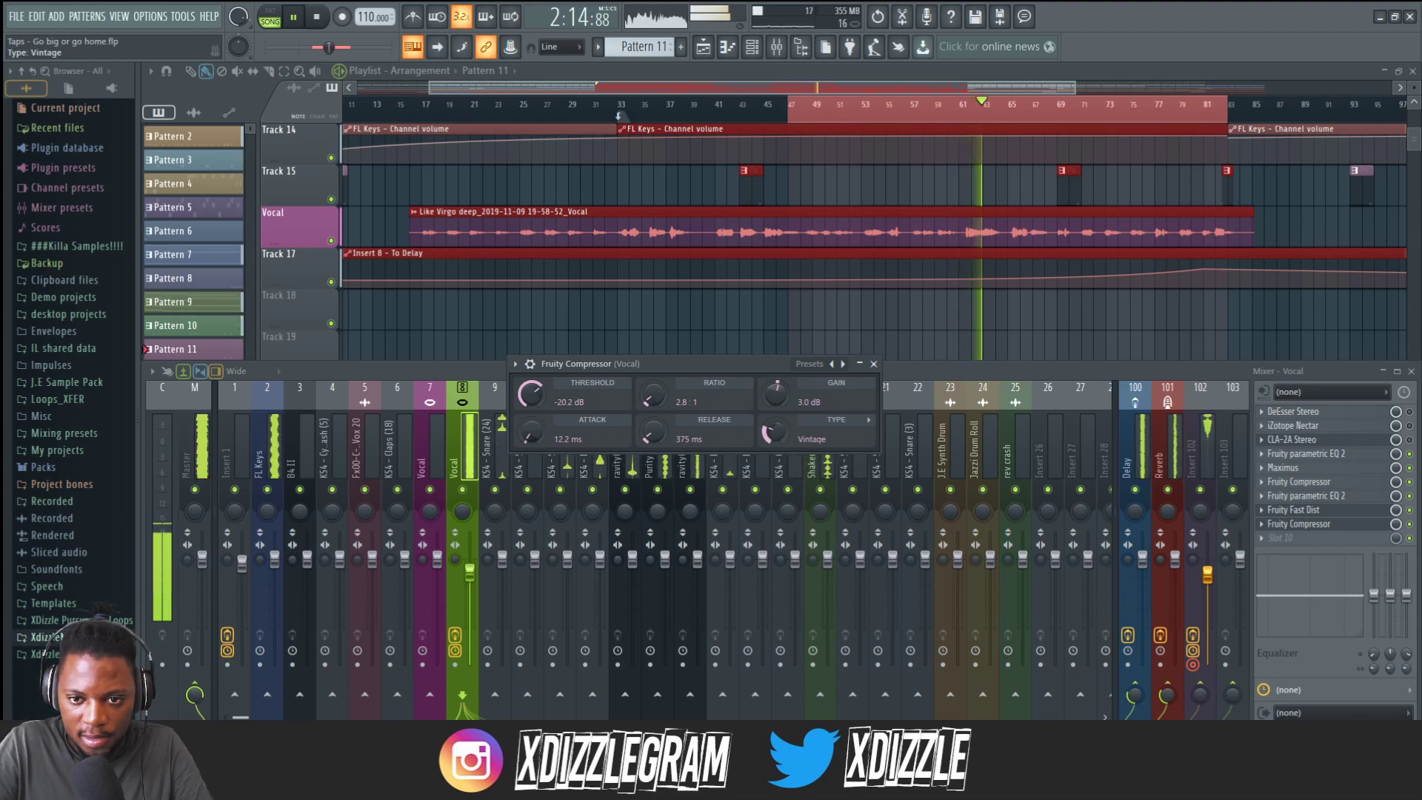
drag(775, 427, 776, 420)
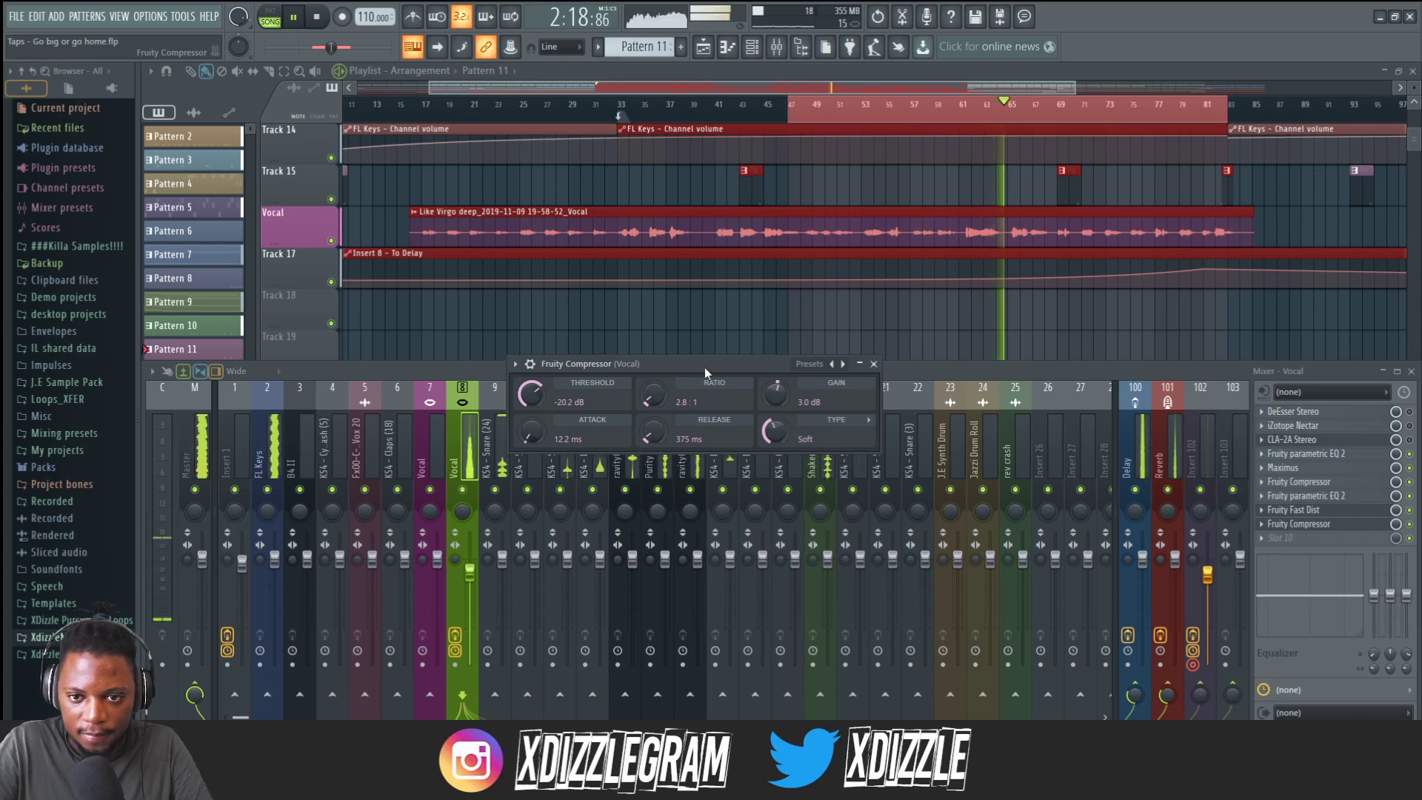
click(867, 419)
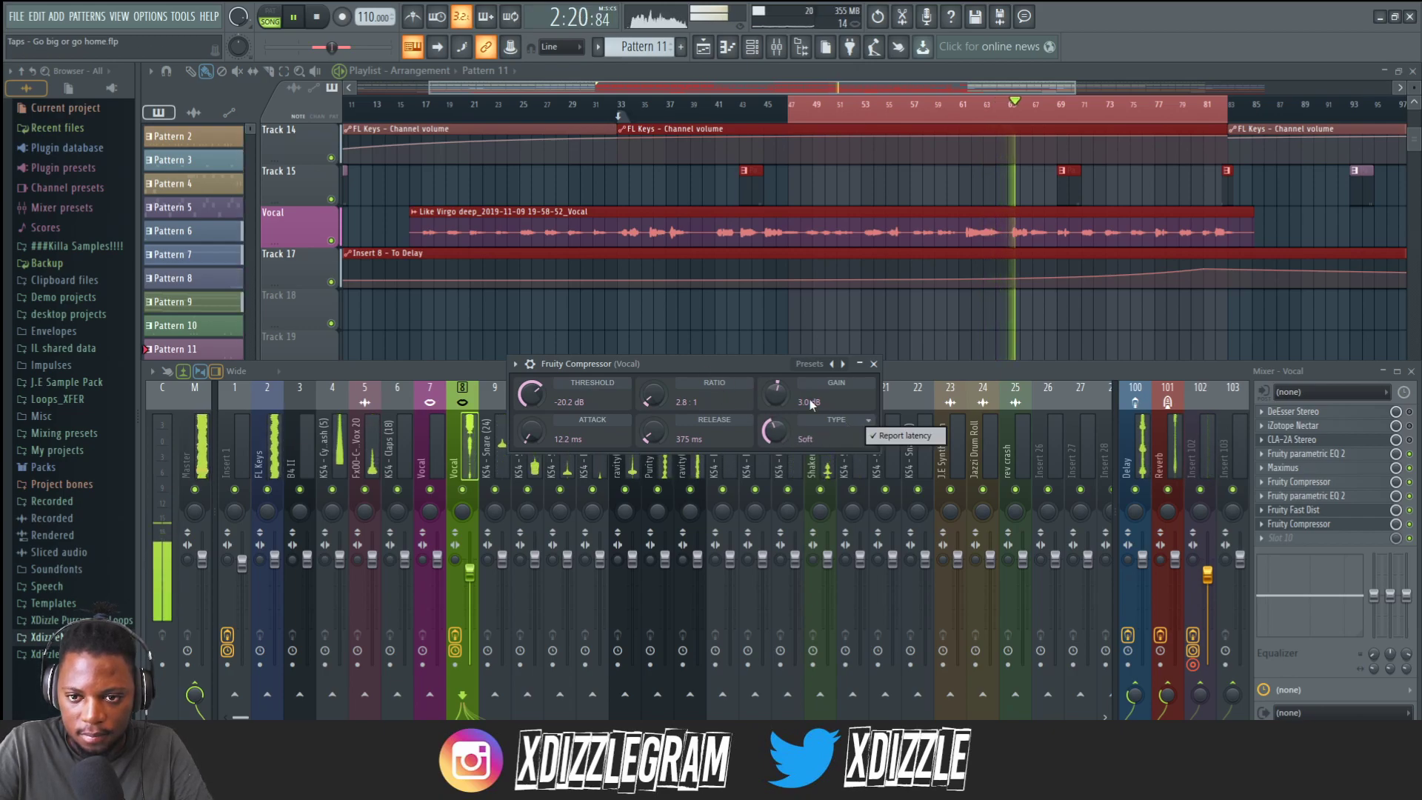
click(733, 365)
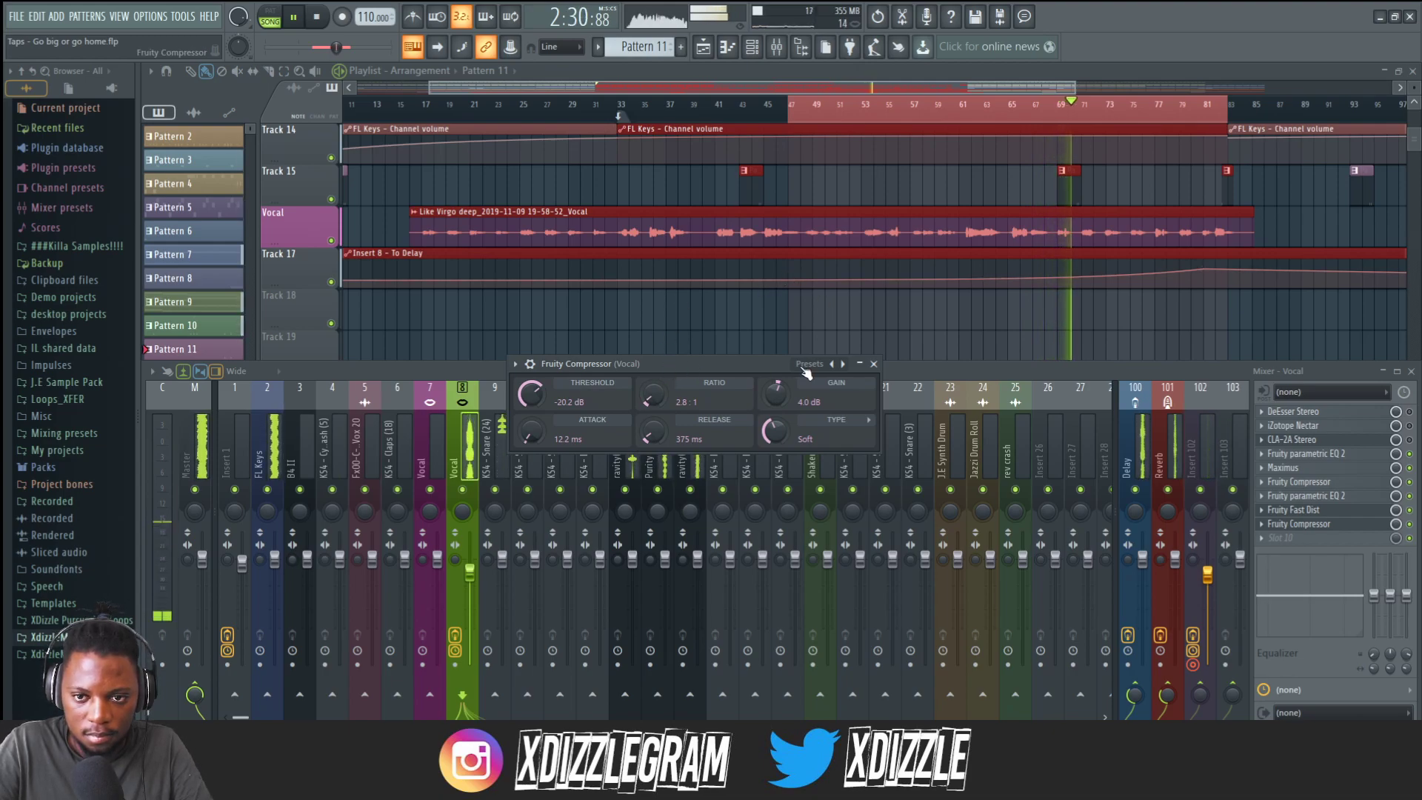
click(874, 364)
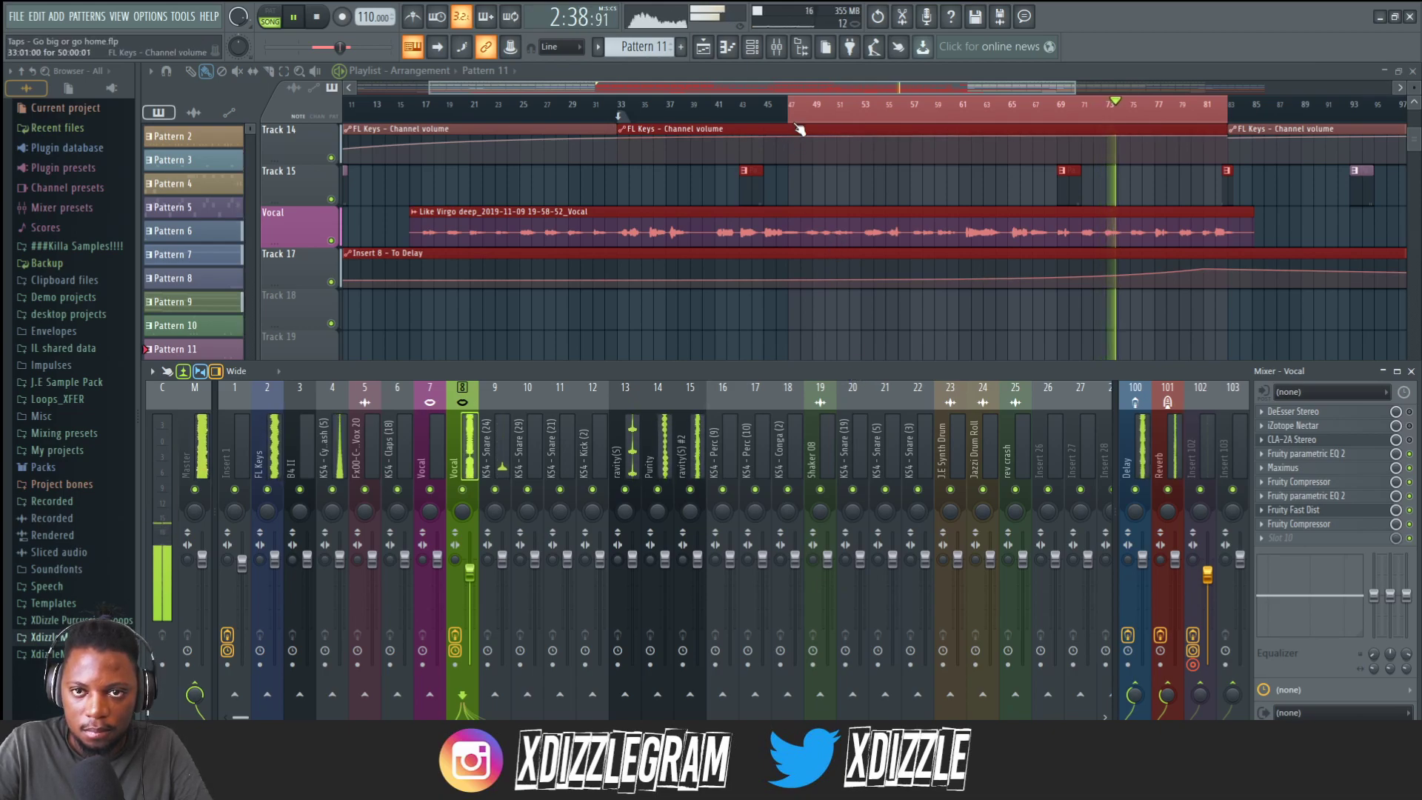
Solo the Vocal track and play back the vocal section from around bar 47.
scroll(1137, 115, up, 3)
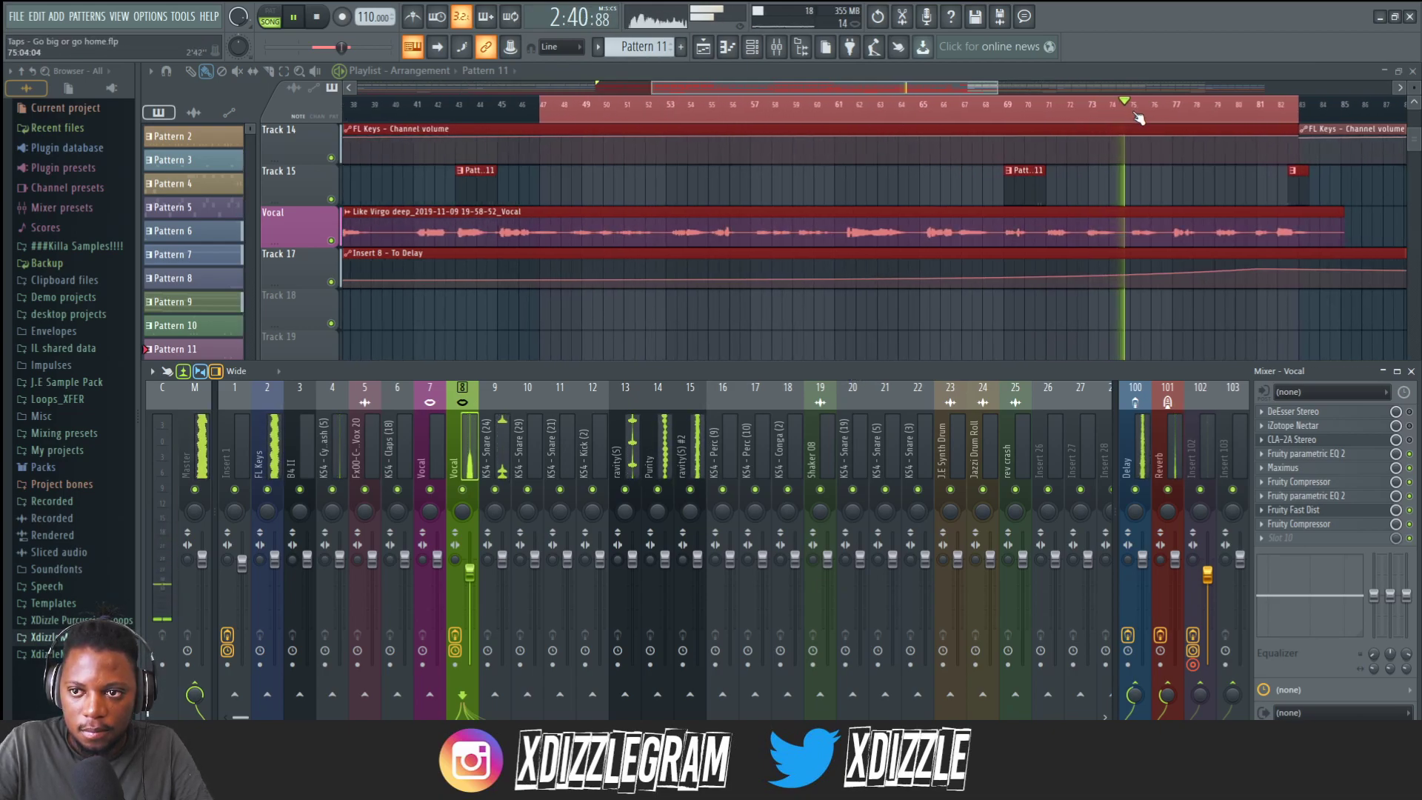
scroll(1138, 117, down, 1)
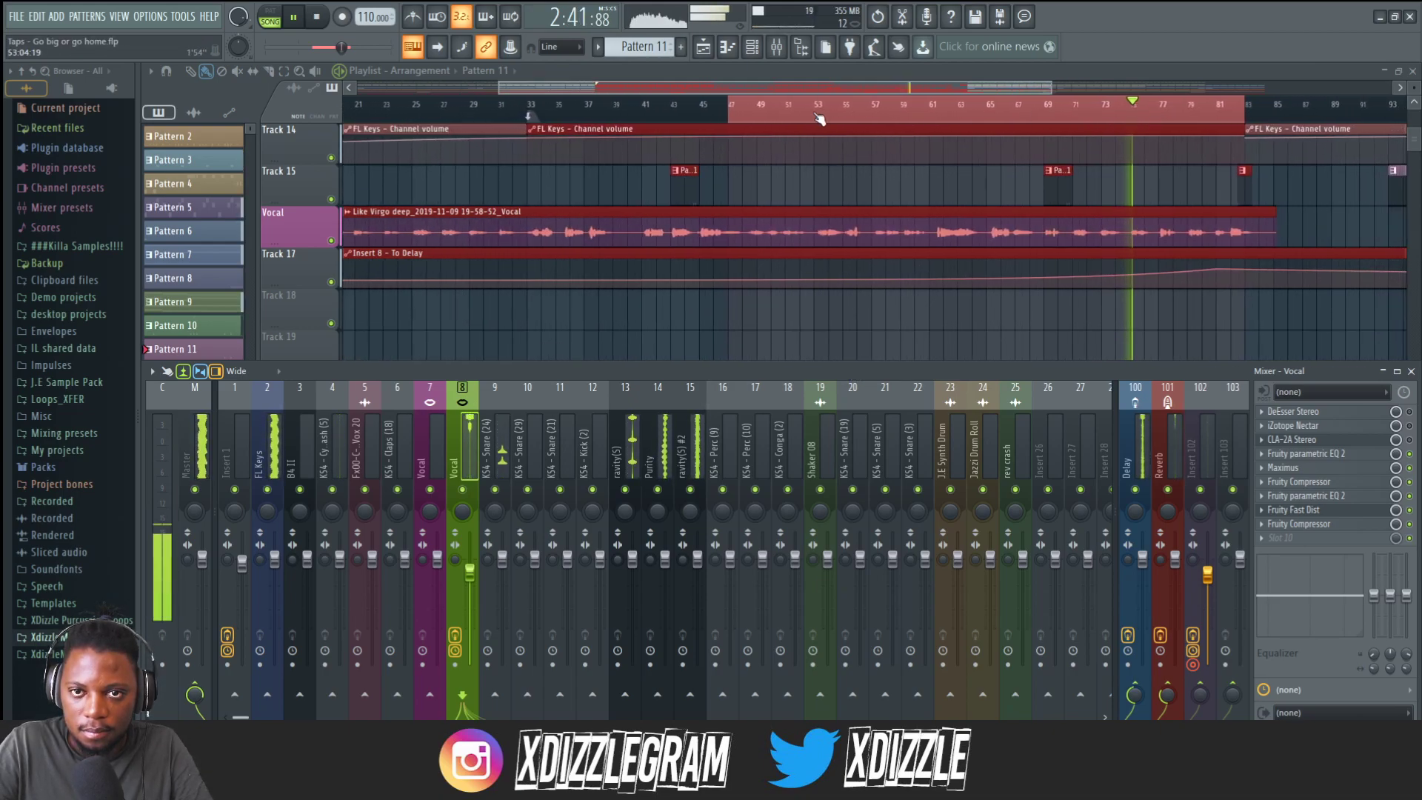
click(738, 119)
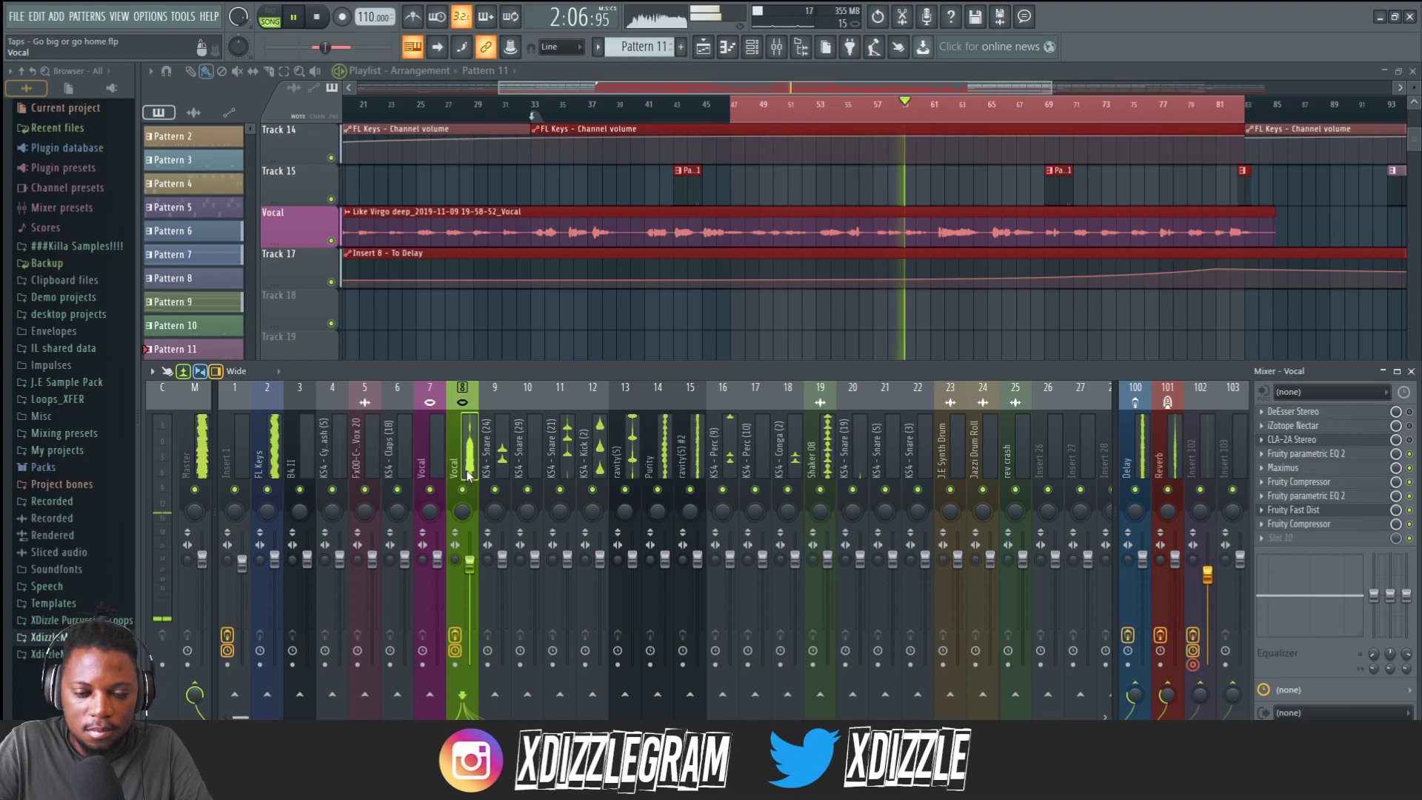
key(space)
right_click(331, 241)
key(F9)
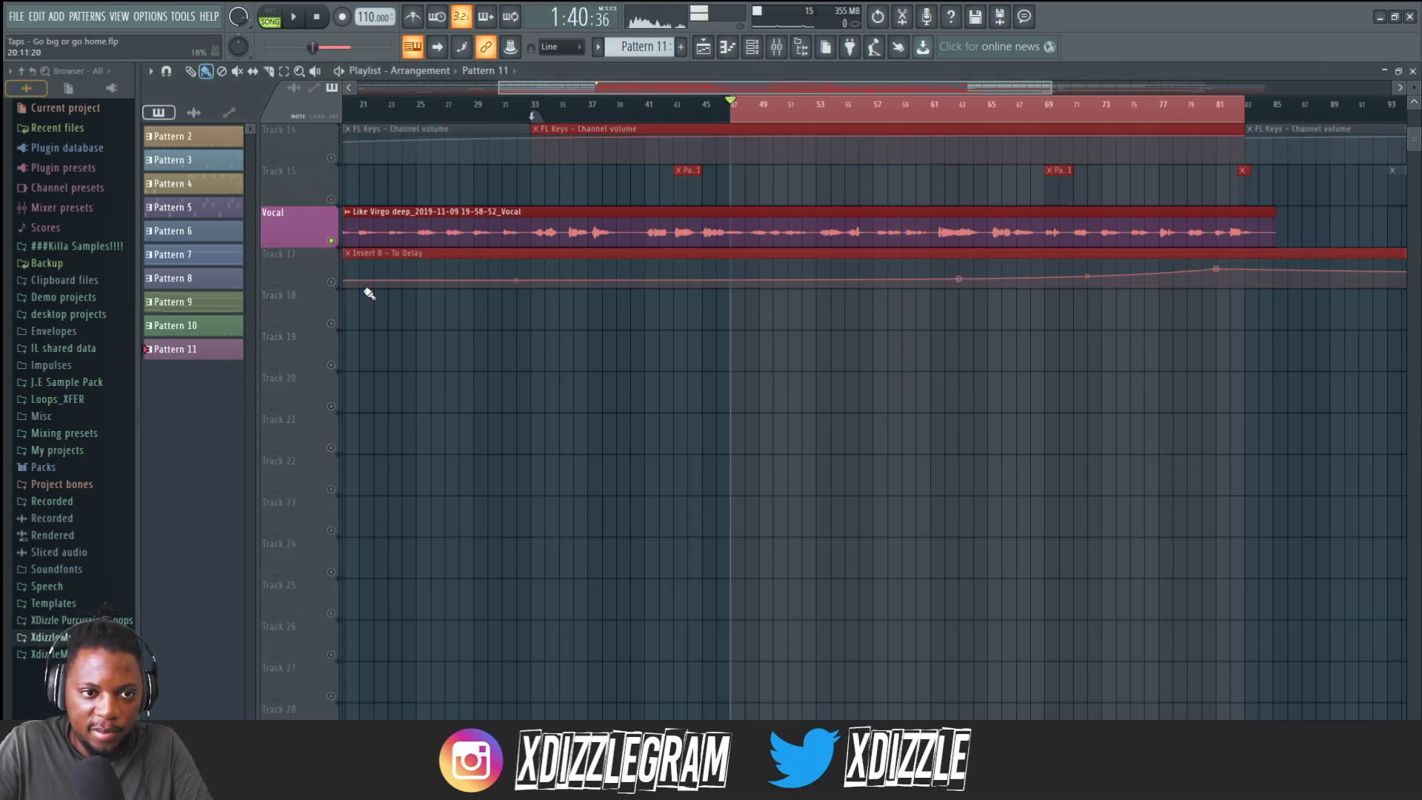
click(782, 50)
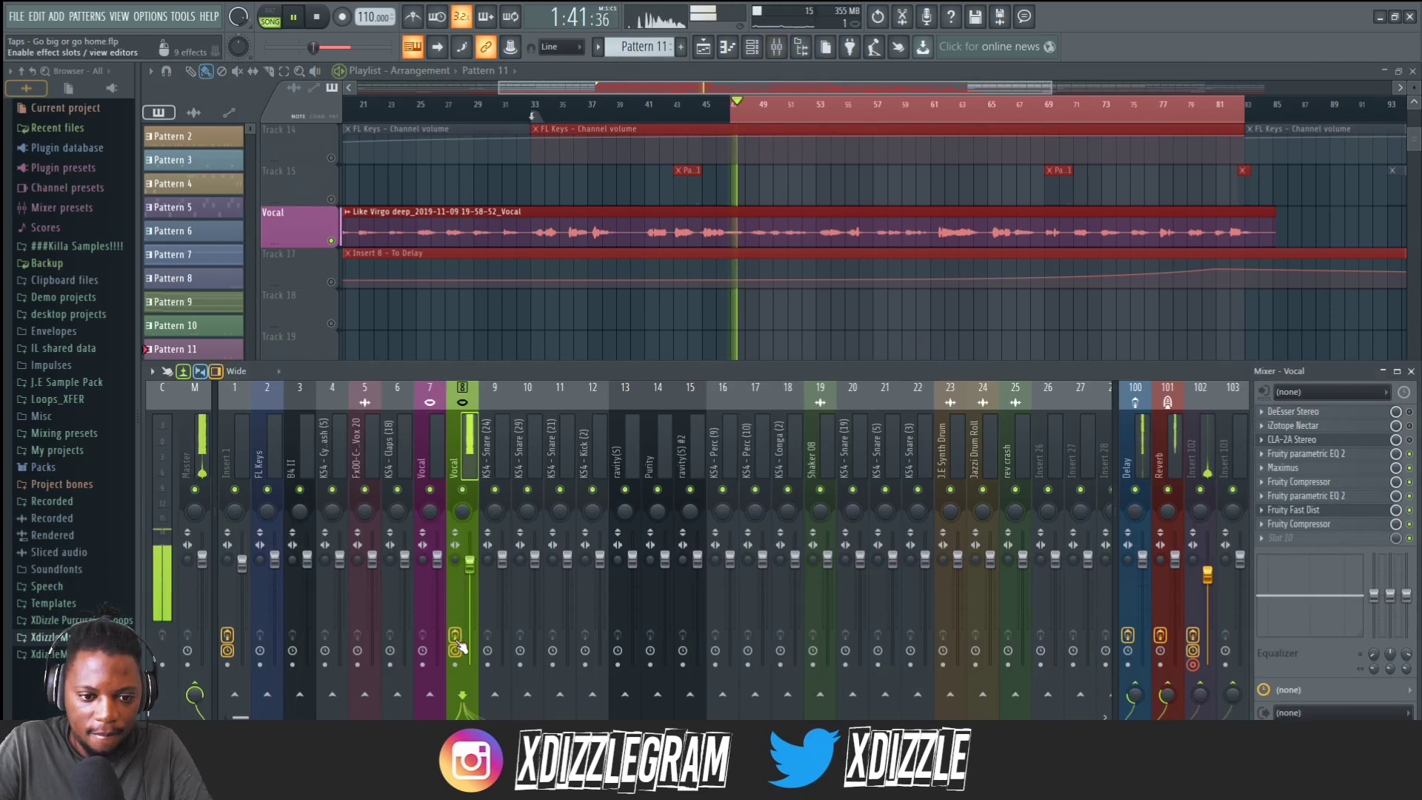
key(space)
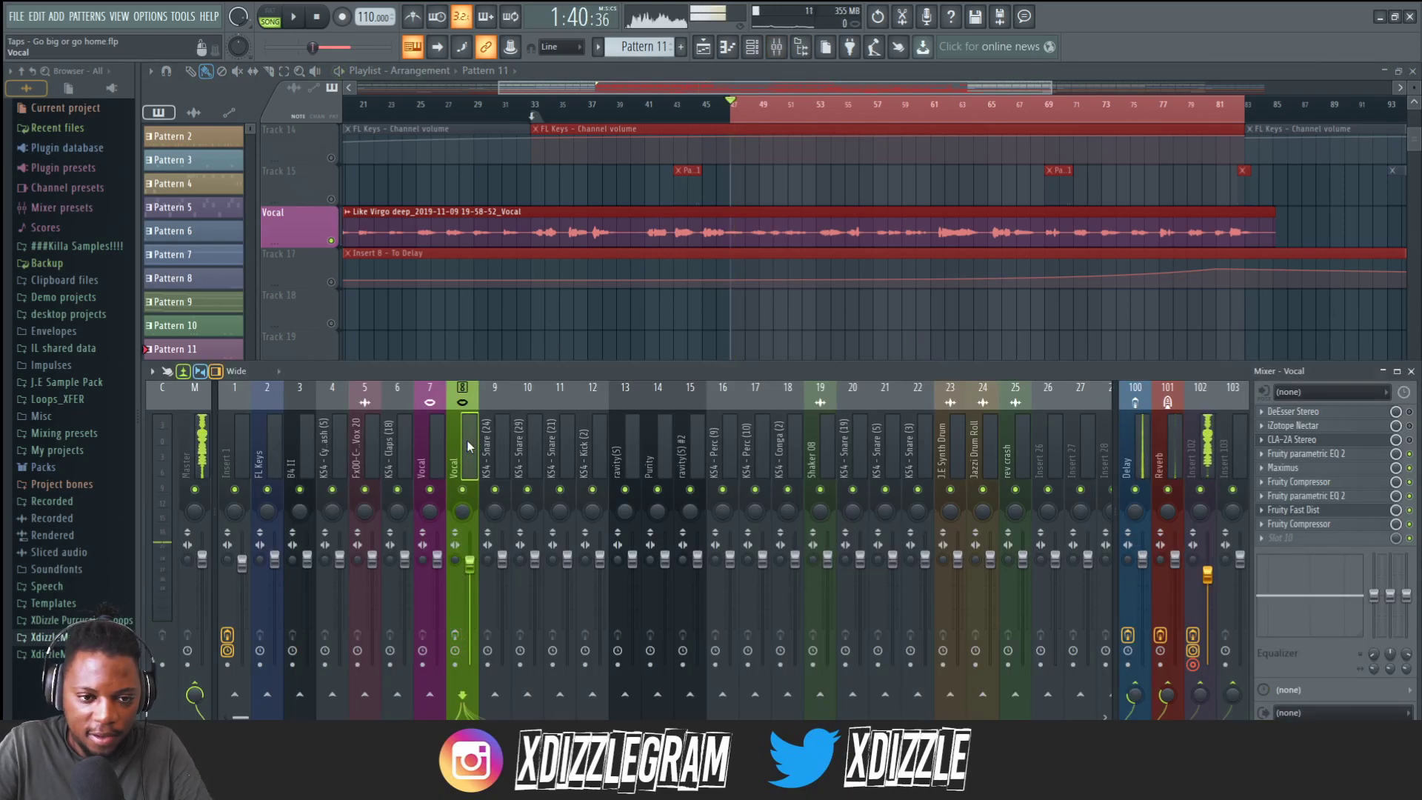
key(space)
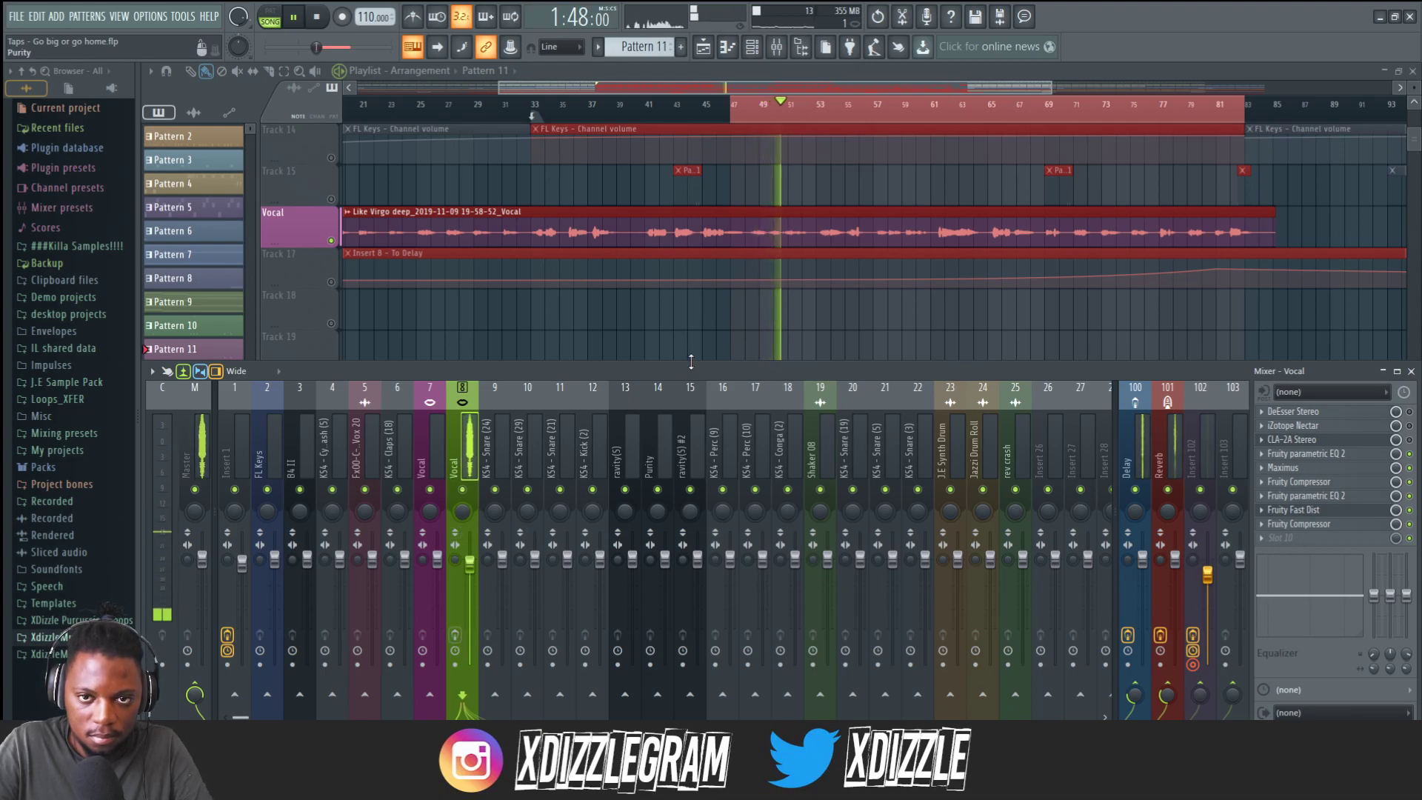
key(space)
key(F9)
click(745, 109)
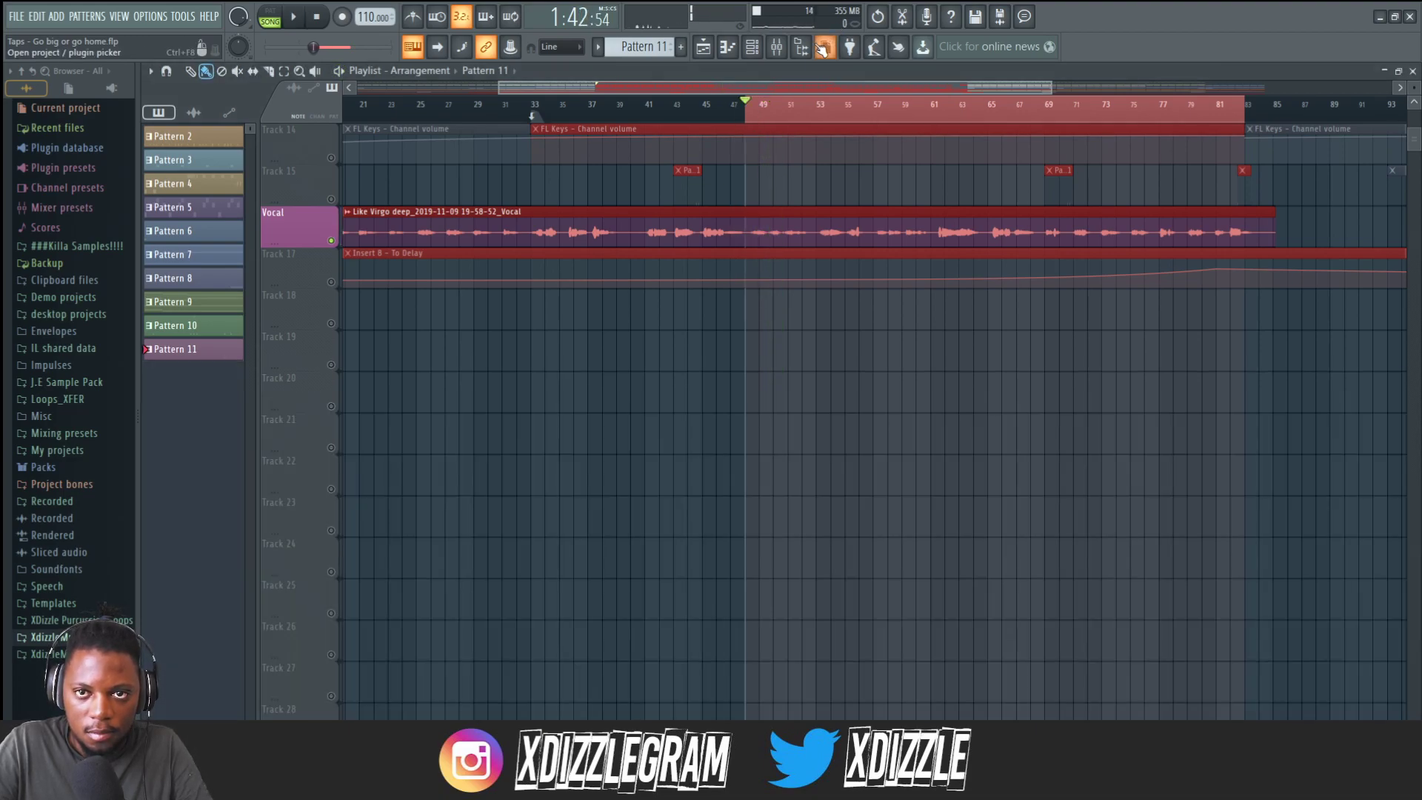
click(779, 47)
Toggle the Vocal insert's effects on and off during playback to compare the processed and dry vocal.
click(456, 638)
key(space)
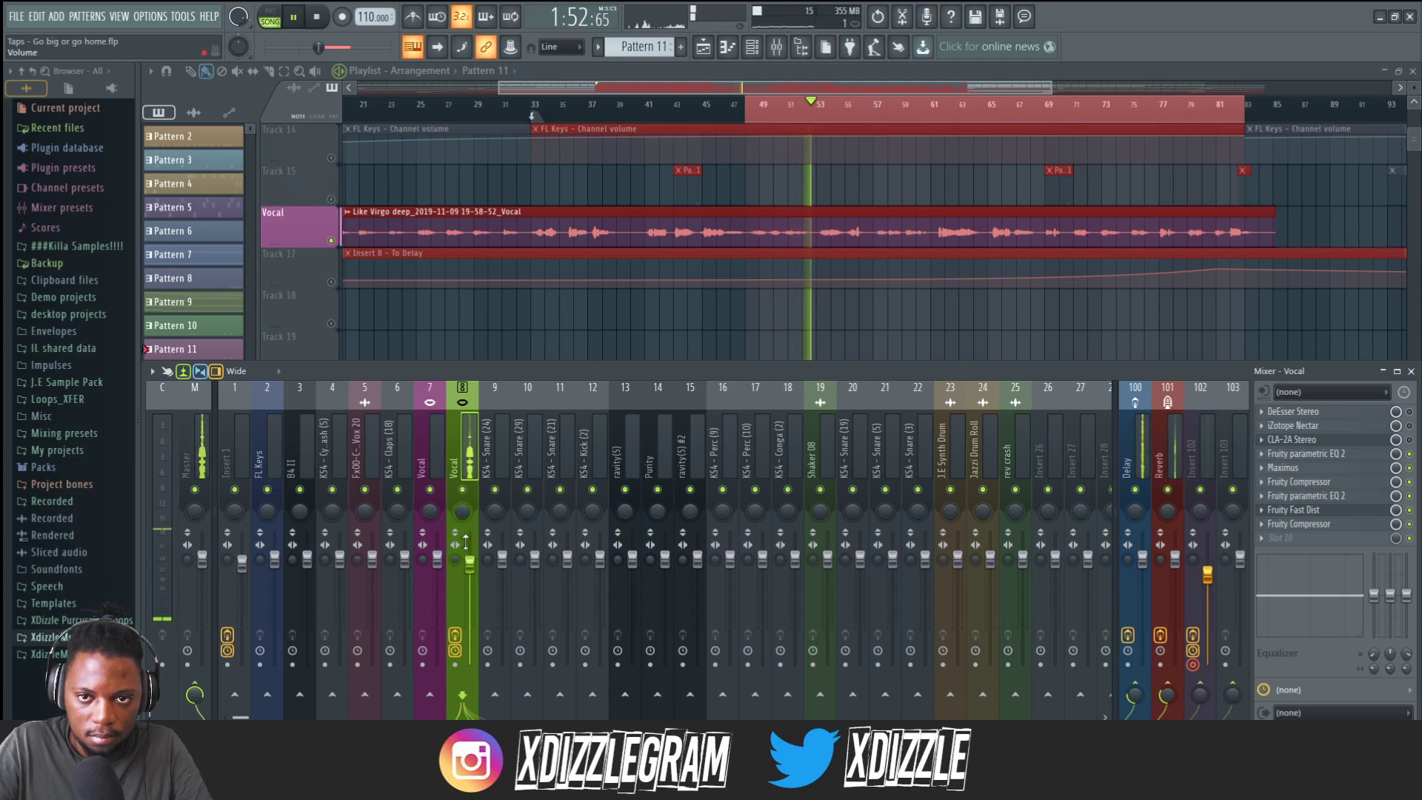
click(456, 637)
click(455, 637)
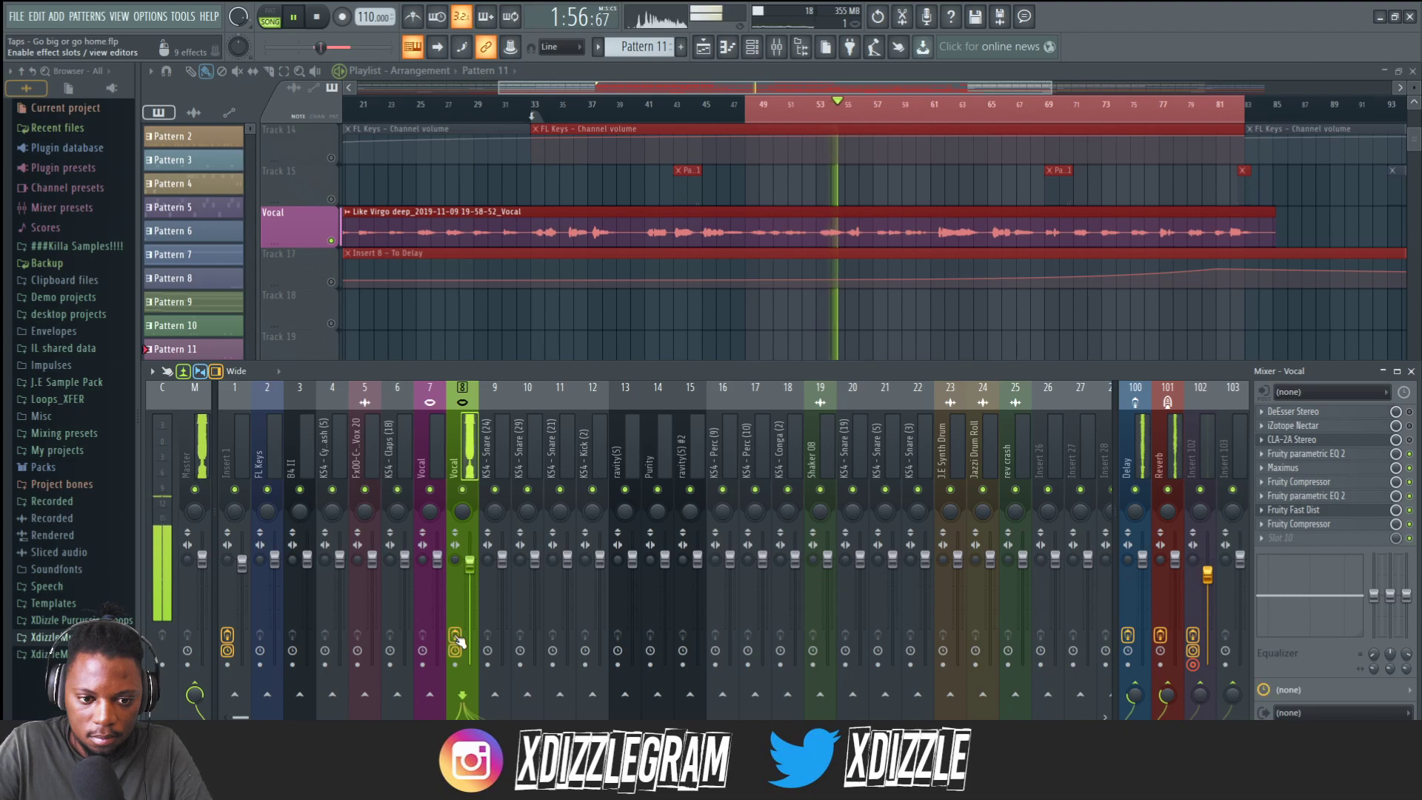
click(455, 637)
click(456, 636)
click(456, 636)
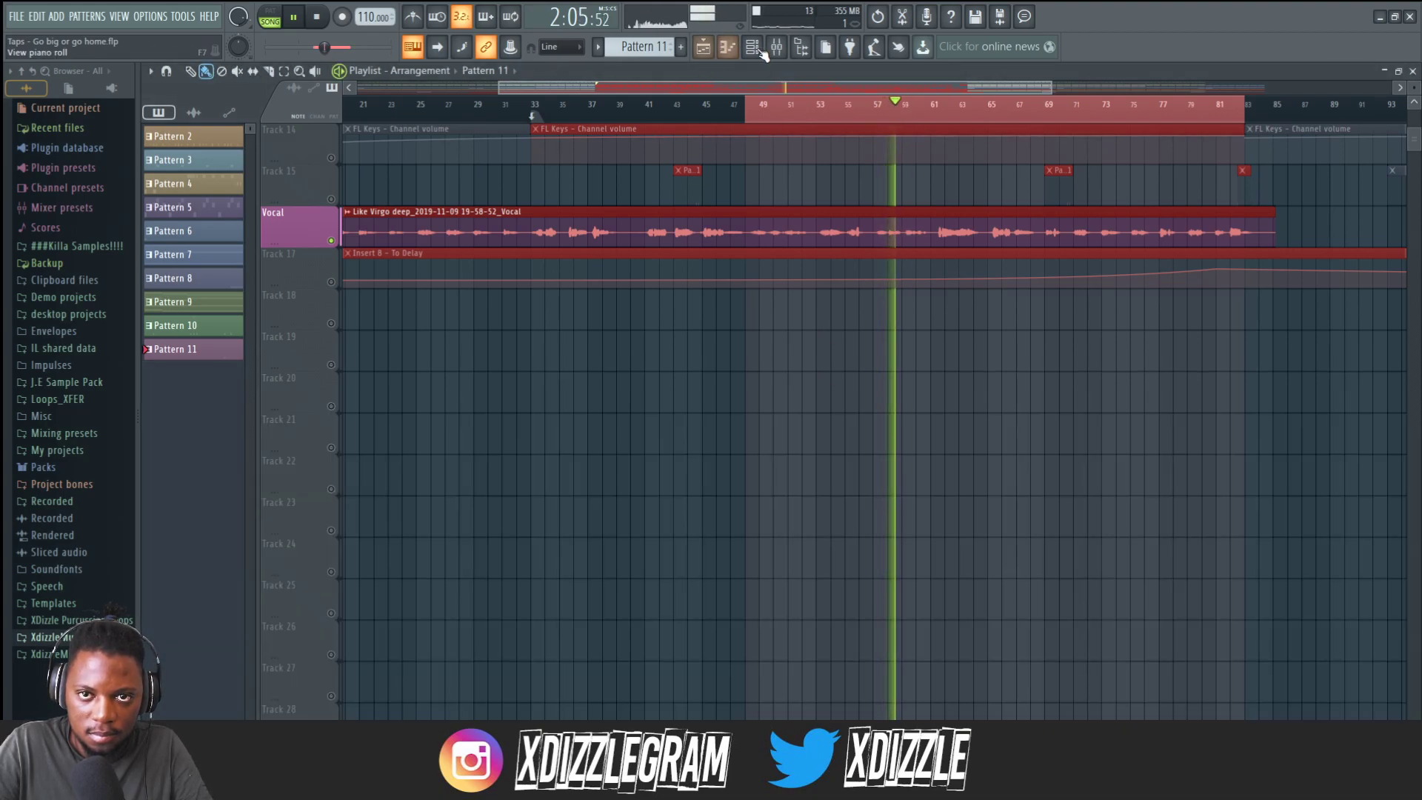
click(778, 48)
key(space)
click(455, 635)
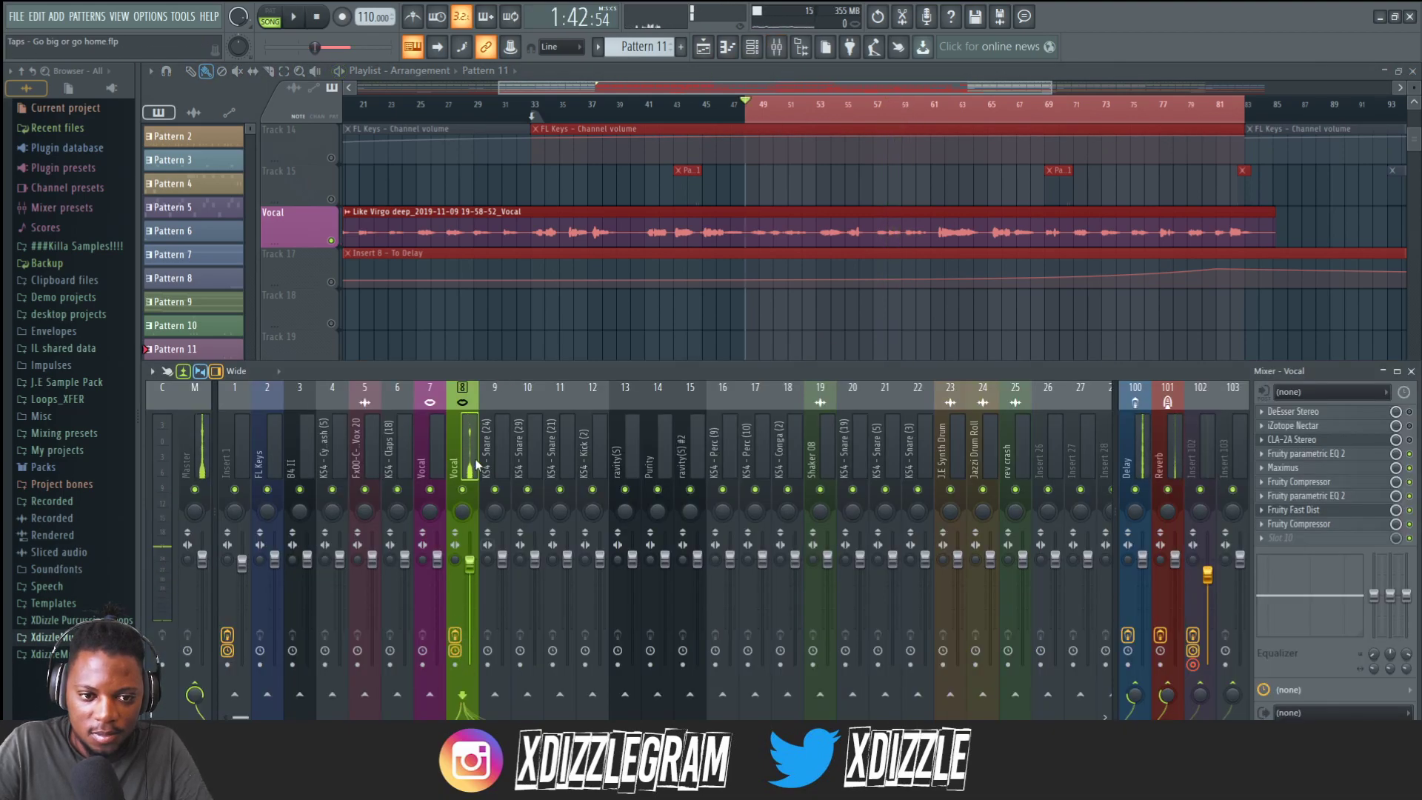
key(space)
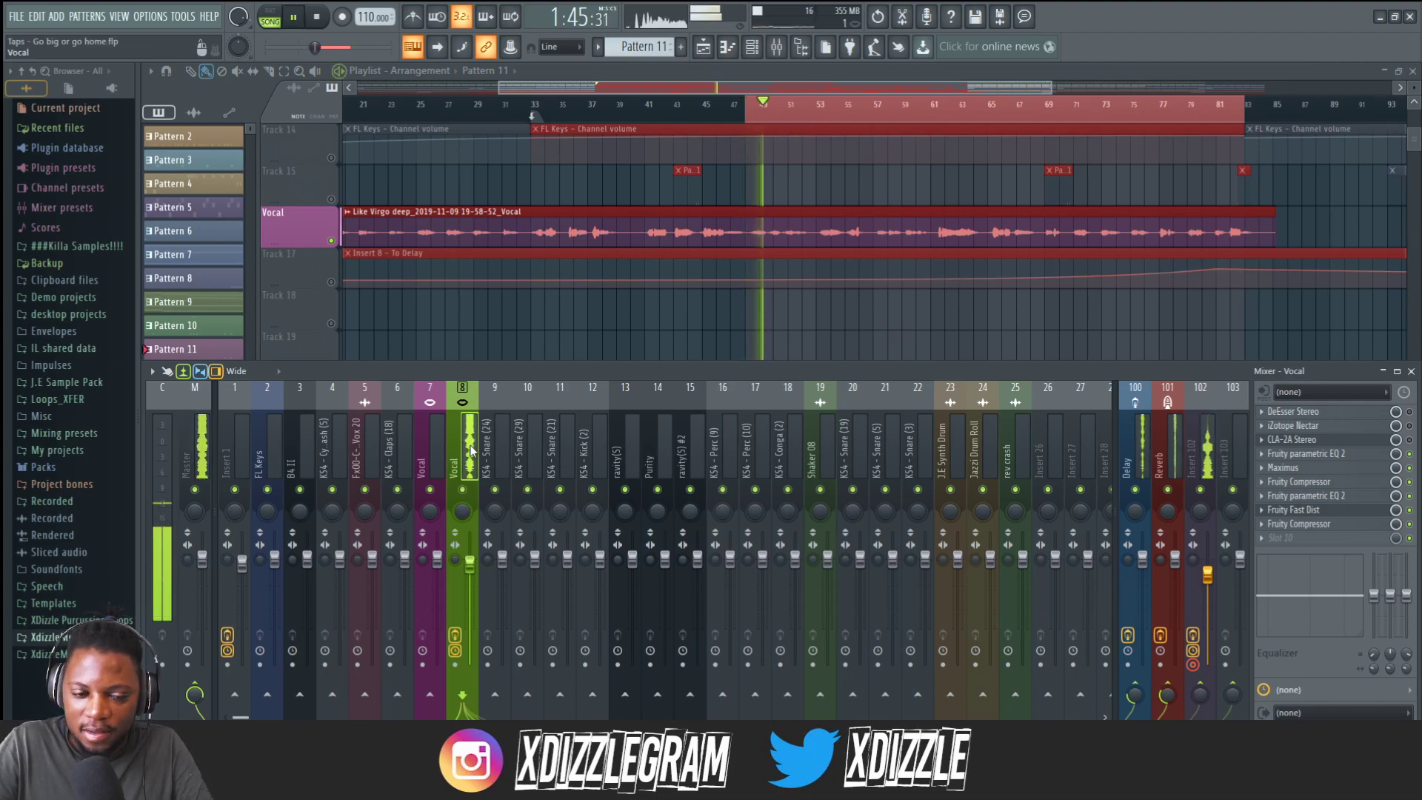
key(space)
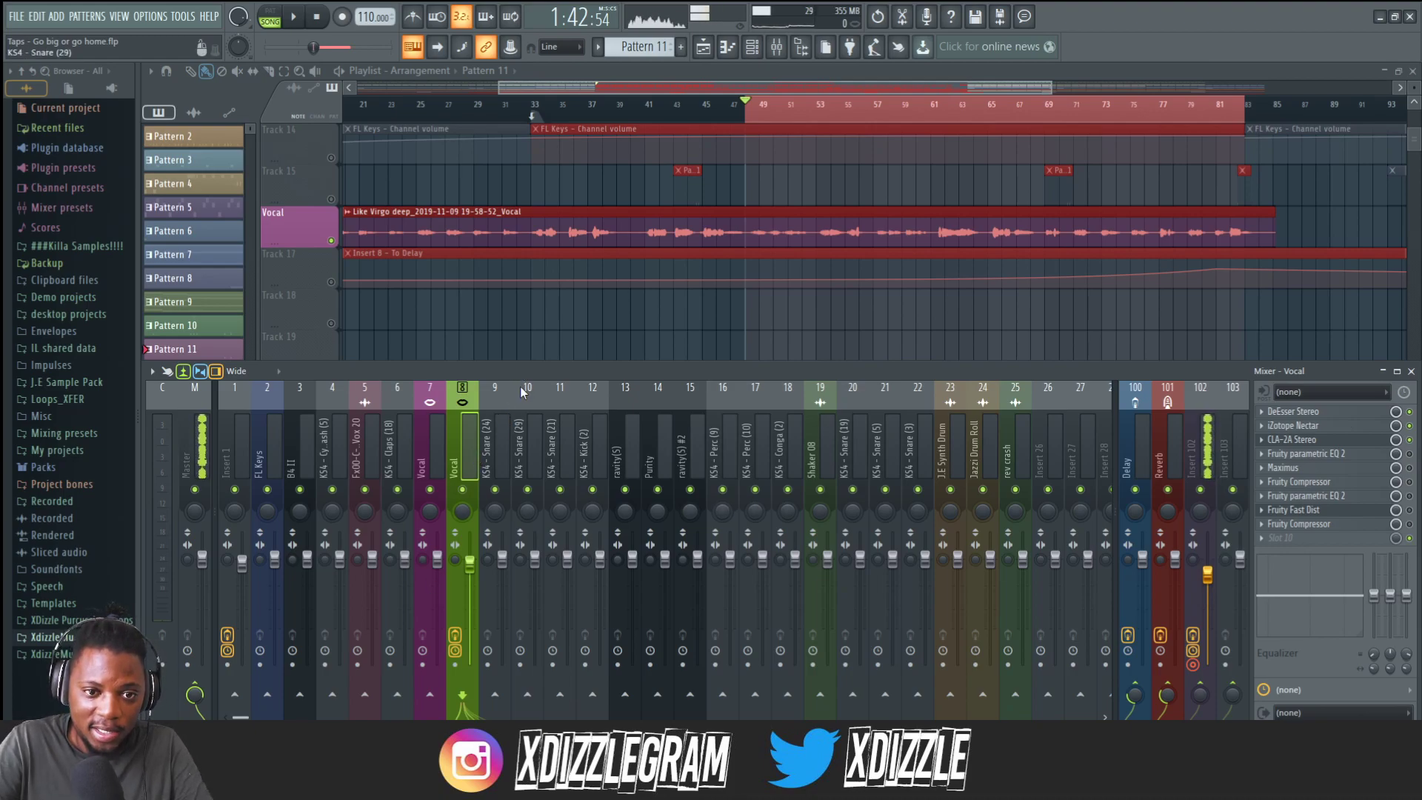
key(space)
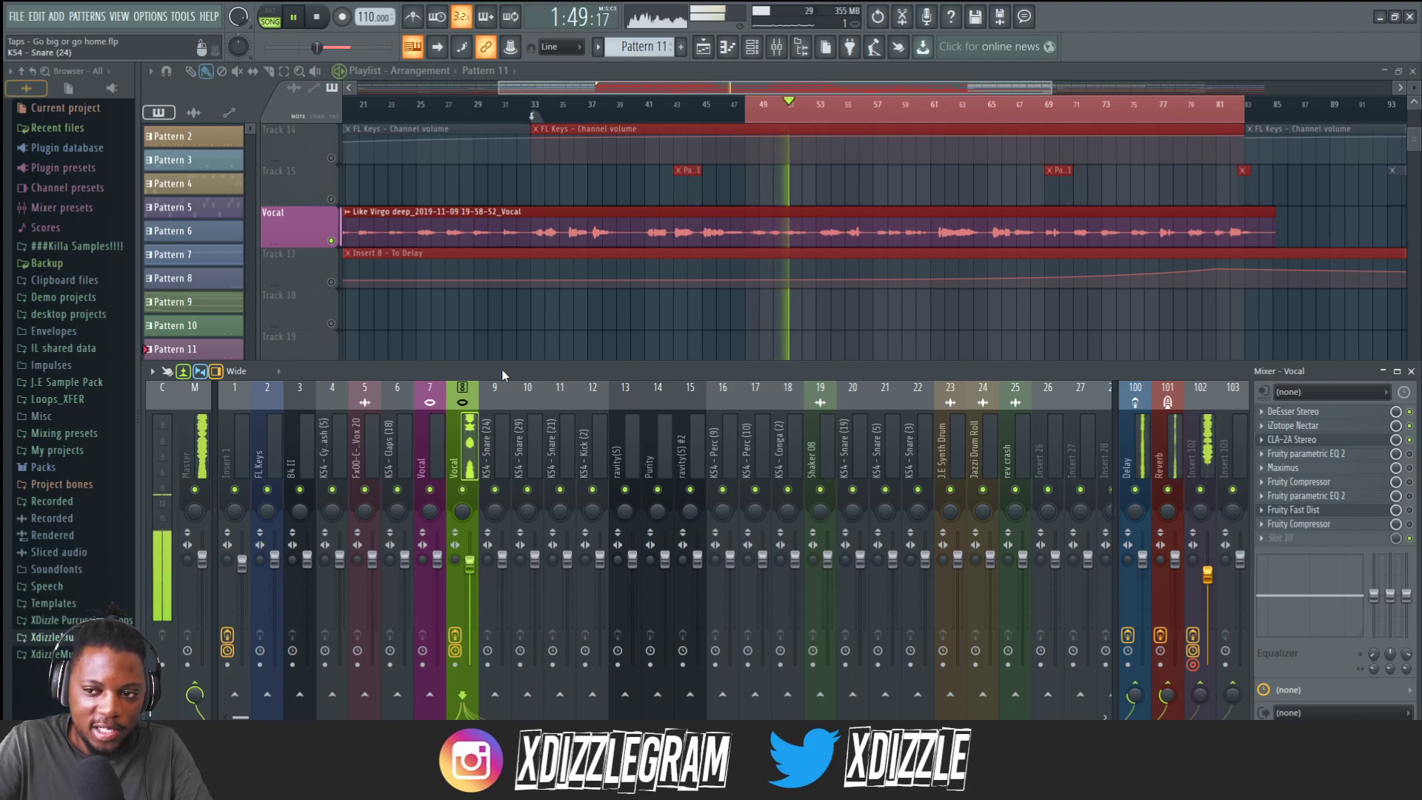
key(space)
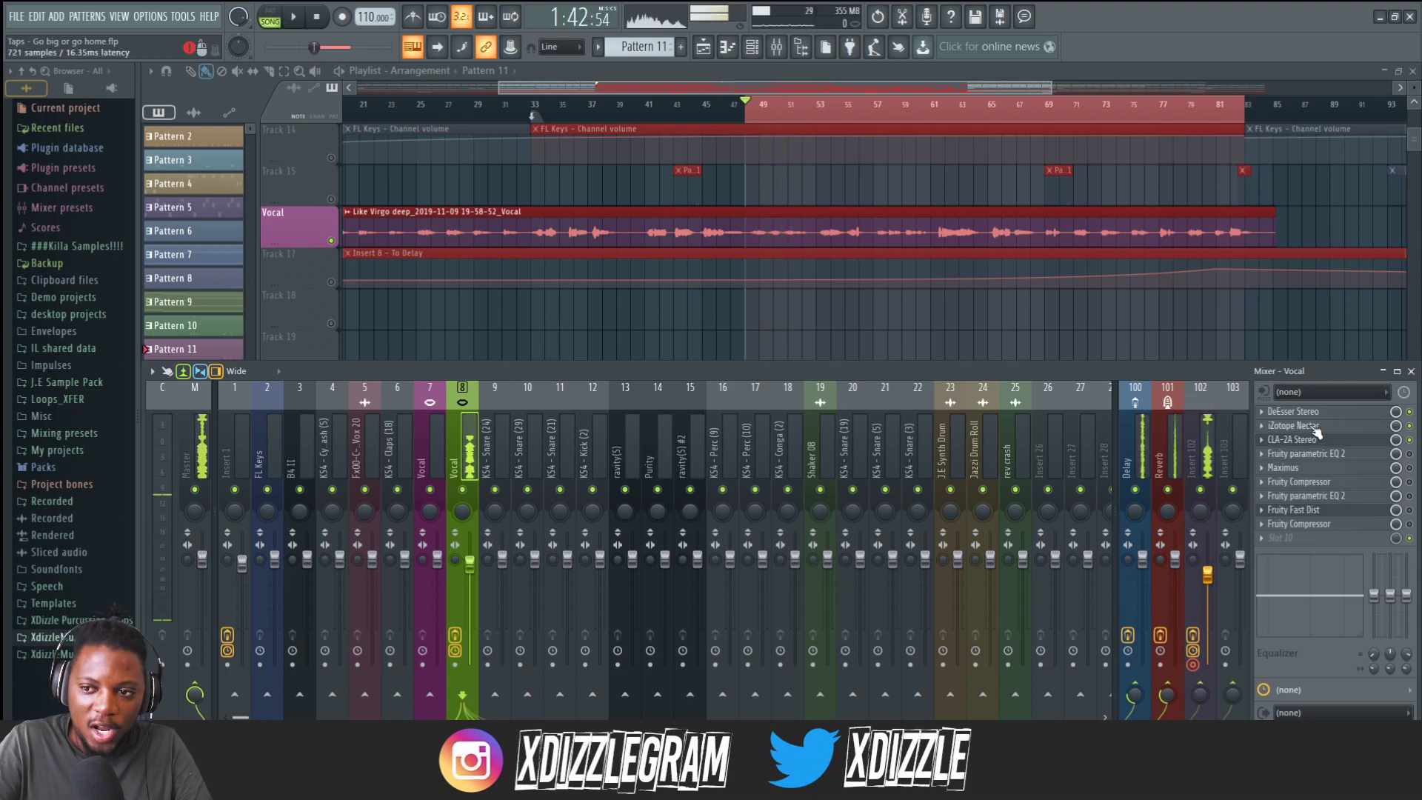
Open iZotope Nectar on the Vocal insert, reposition its window and review it during playback before closing it.
click(1303, 426)
drag(726, 232, 655, 285)
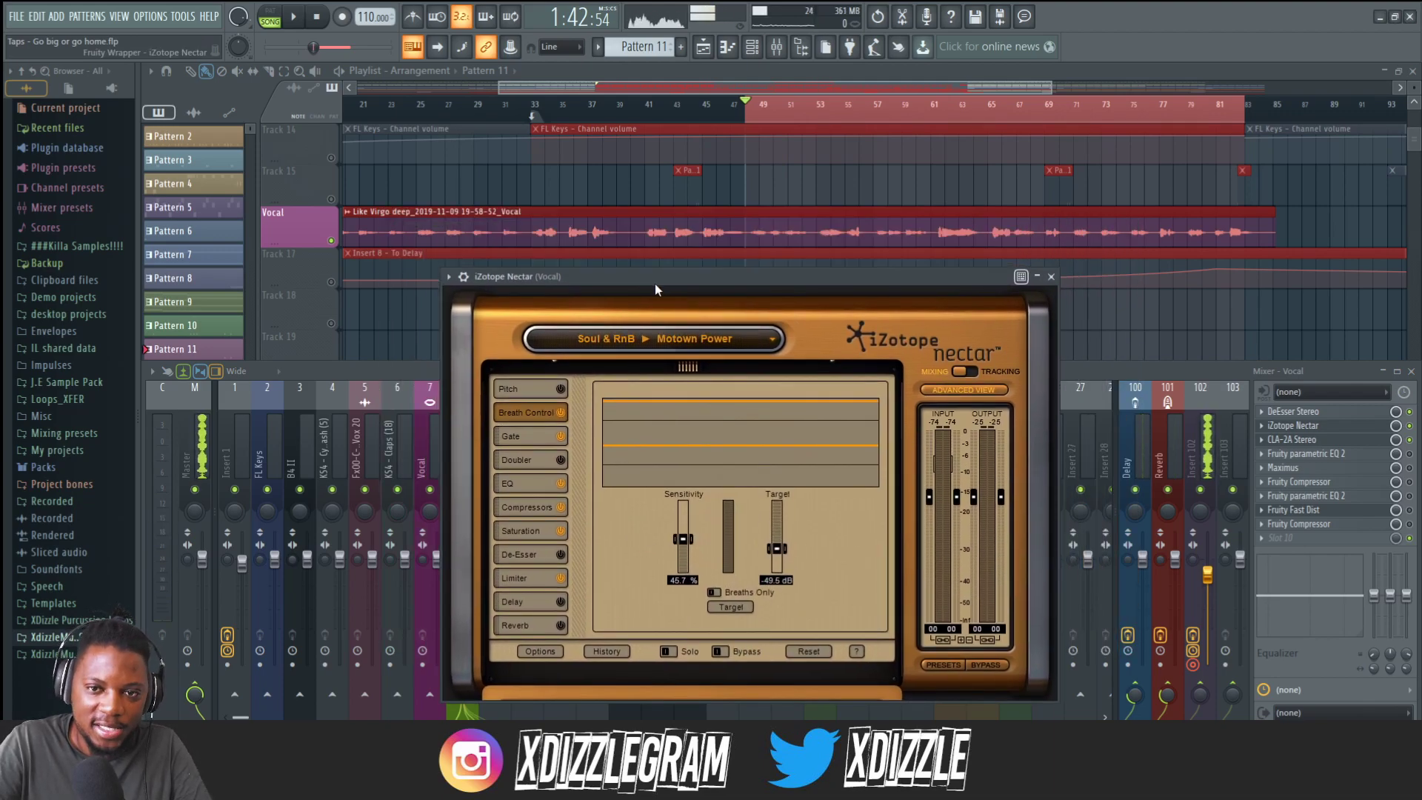
key(space)
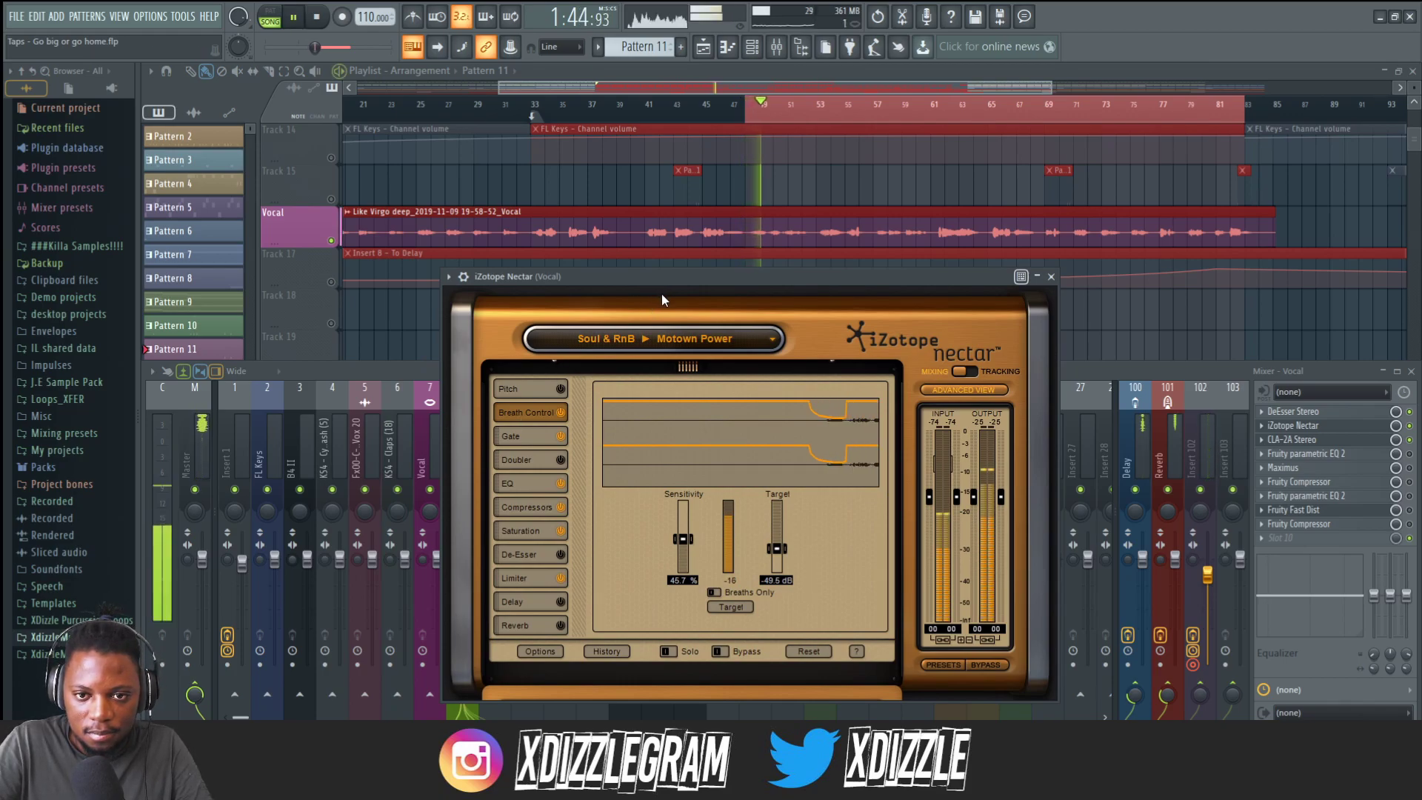
key(space)
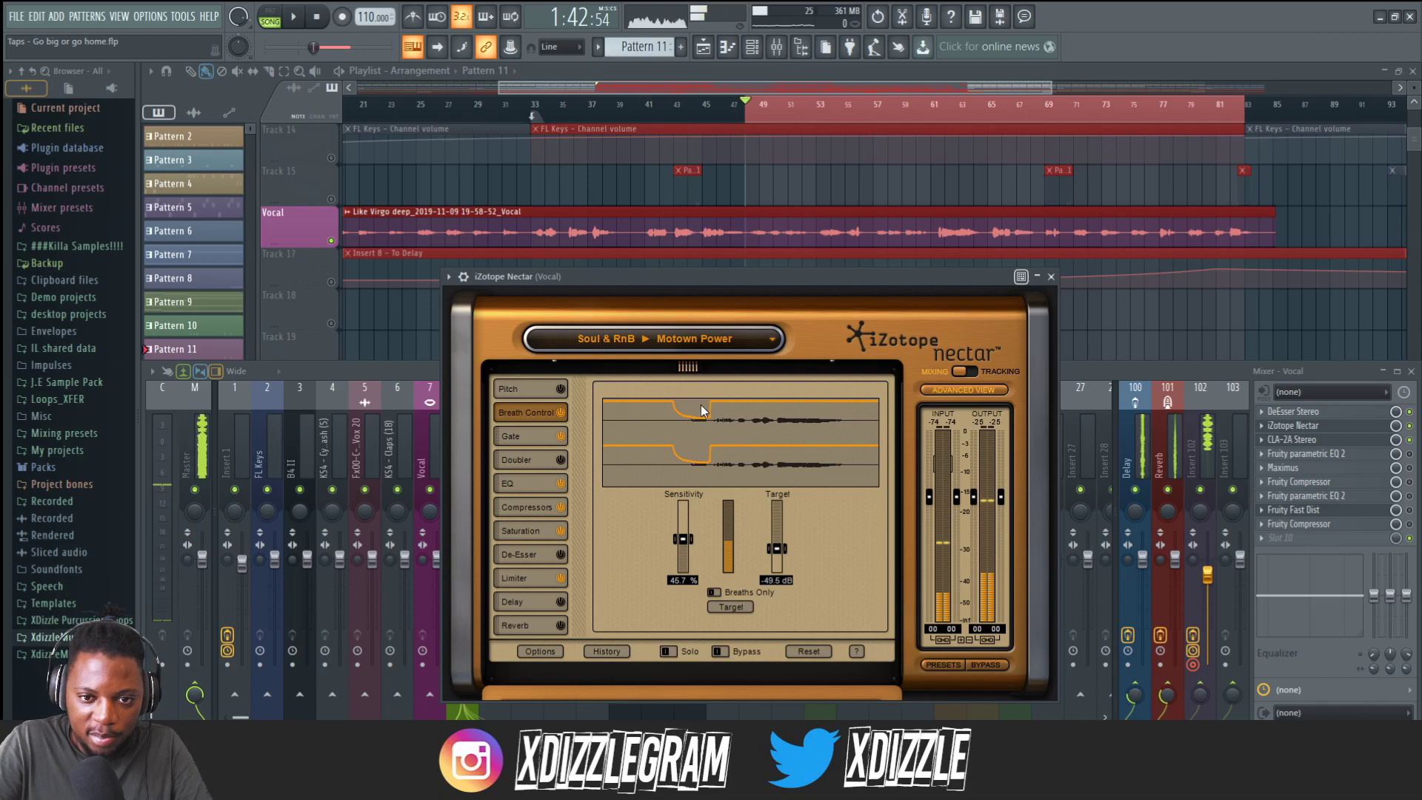
key(space)
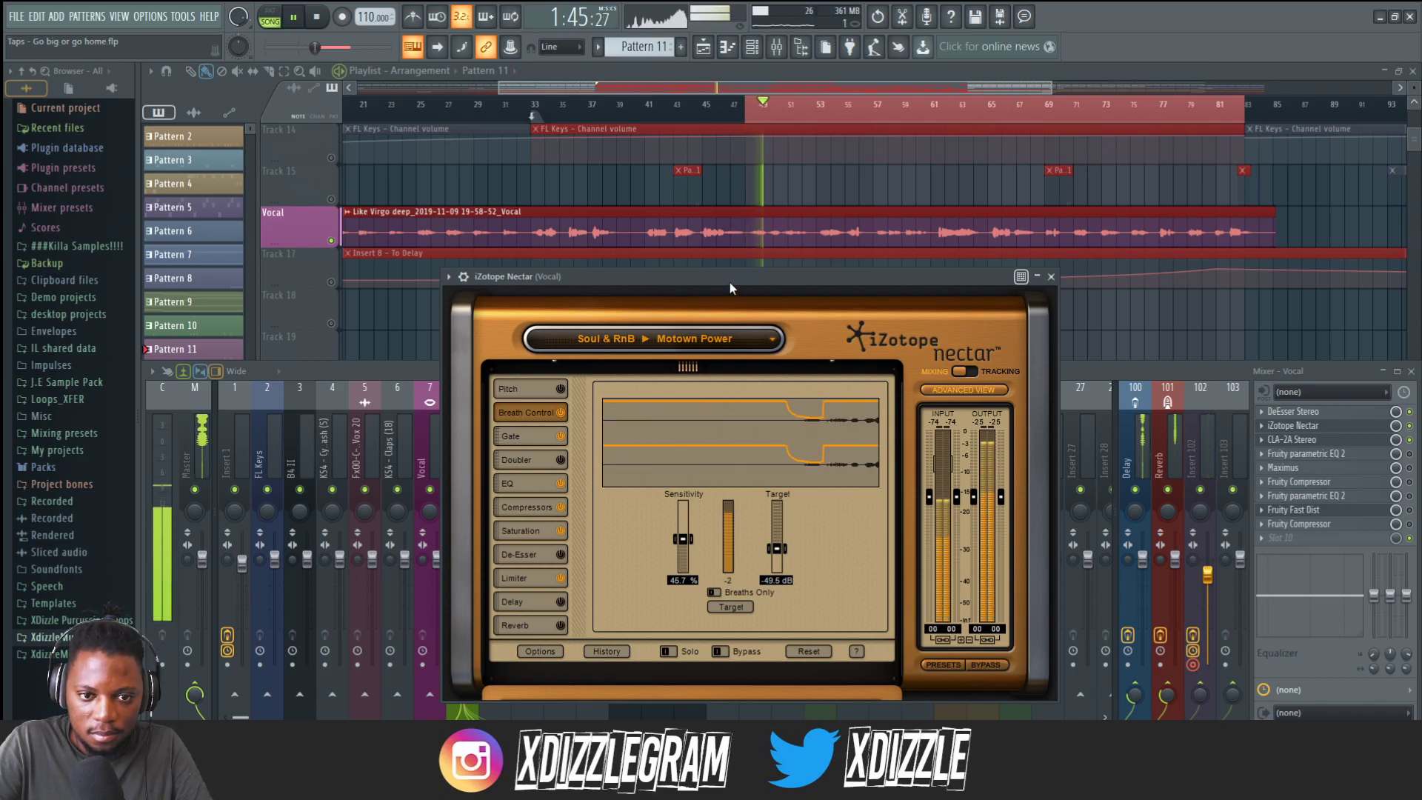
click(1050, 276)
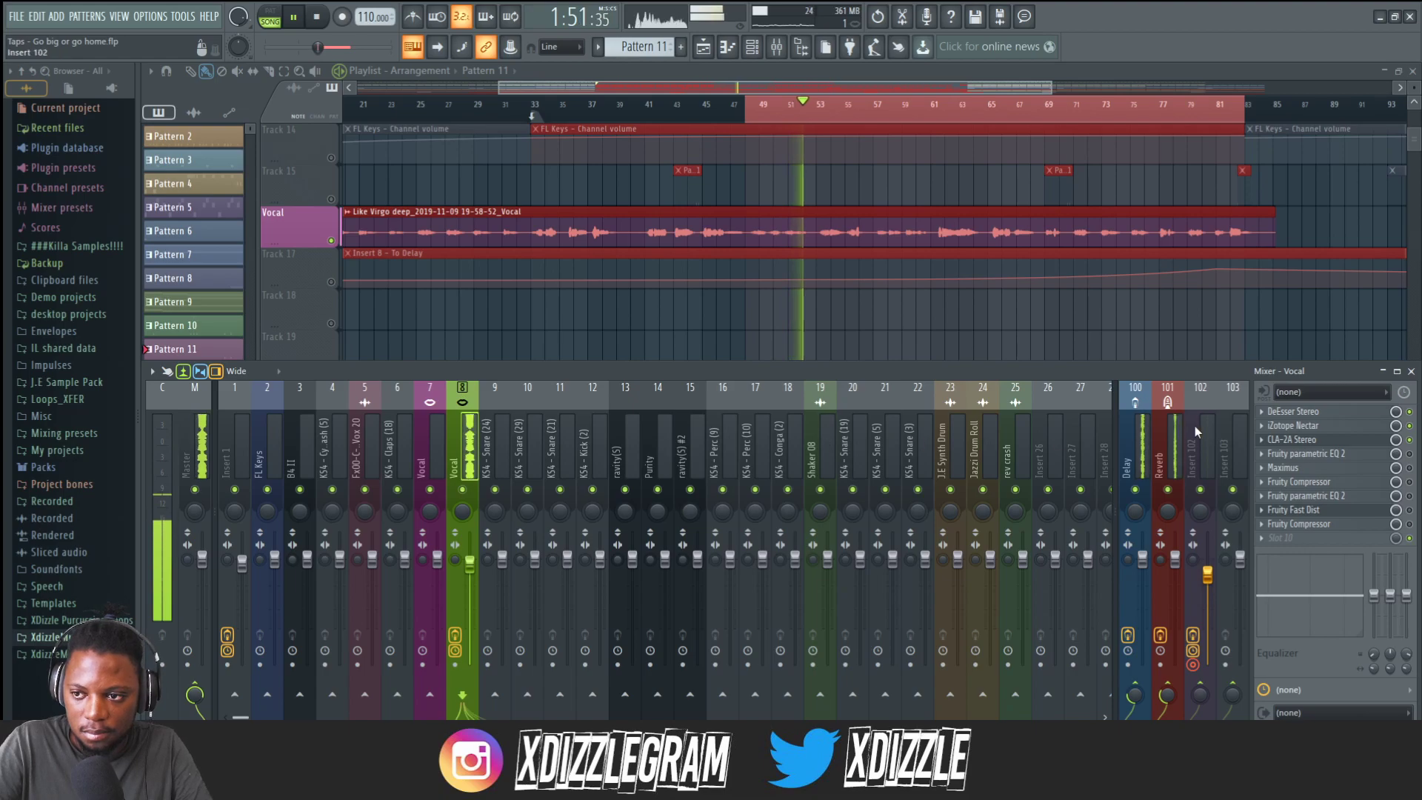
Toggle the Maximus slot on the Vocal insert while playing the vocal.
key(space)
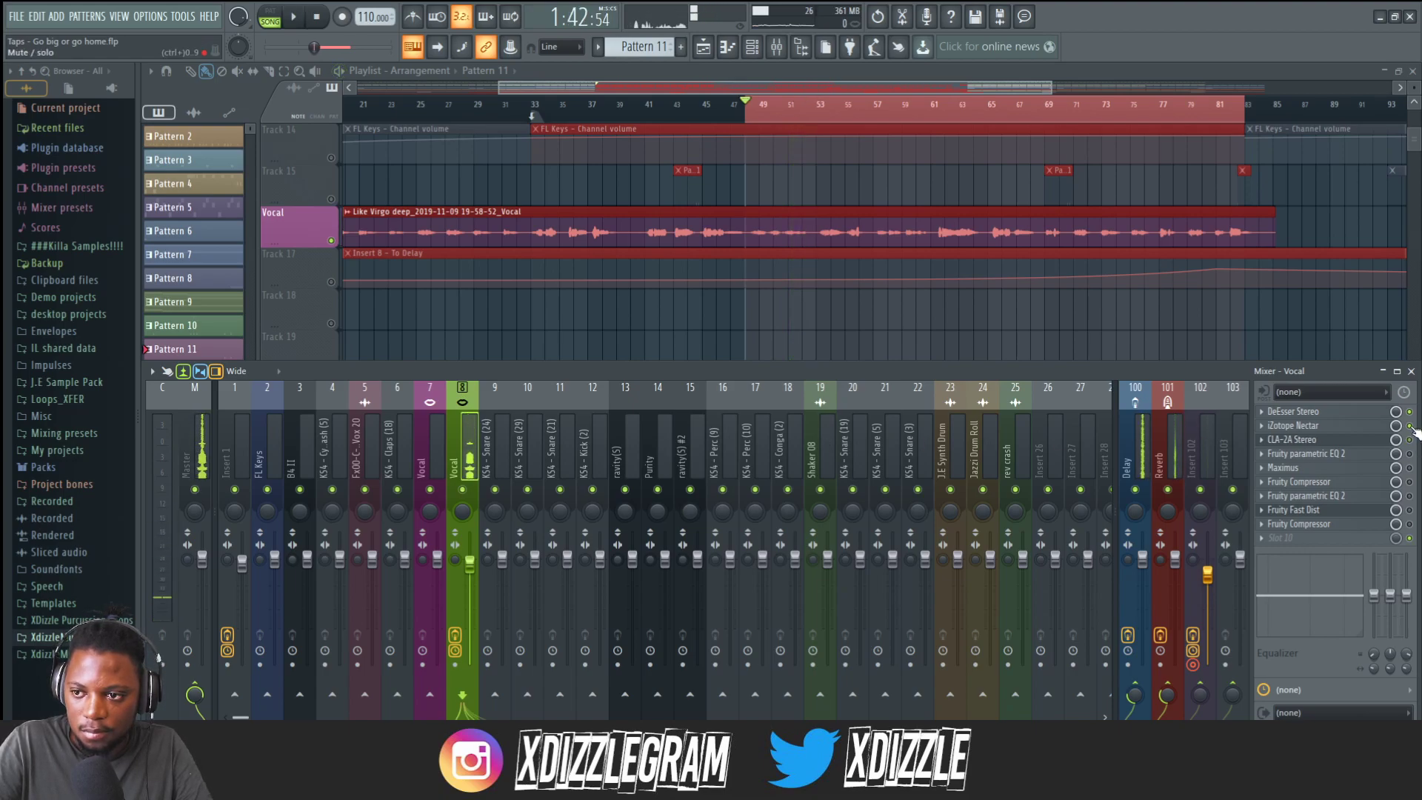
click(1410, 468)
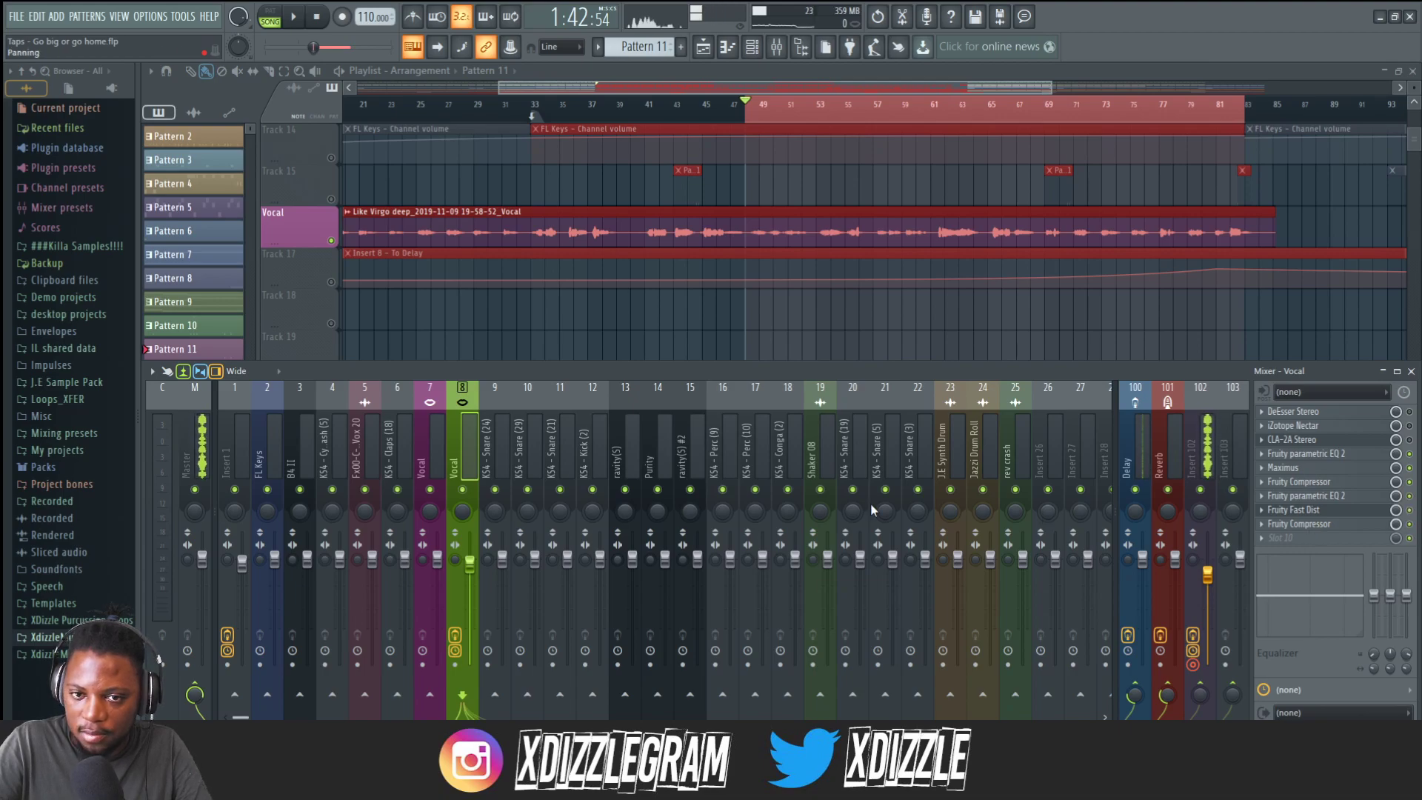
key(space)
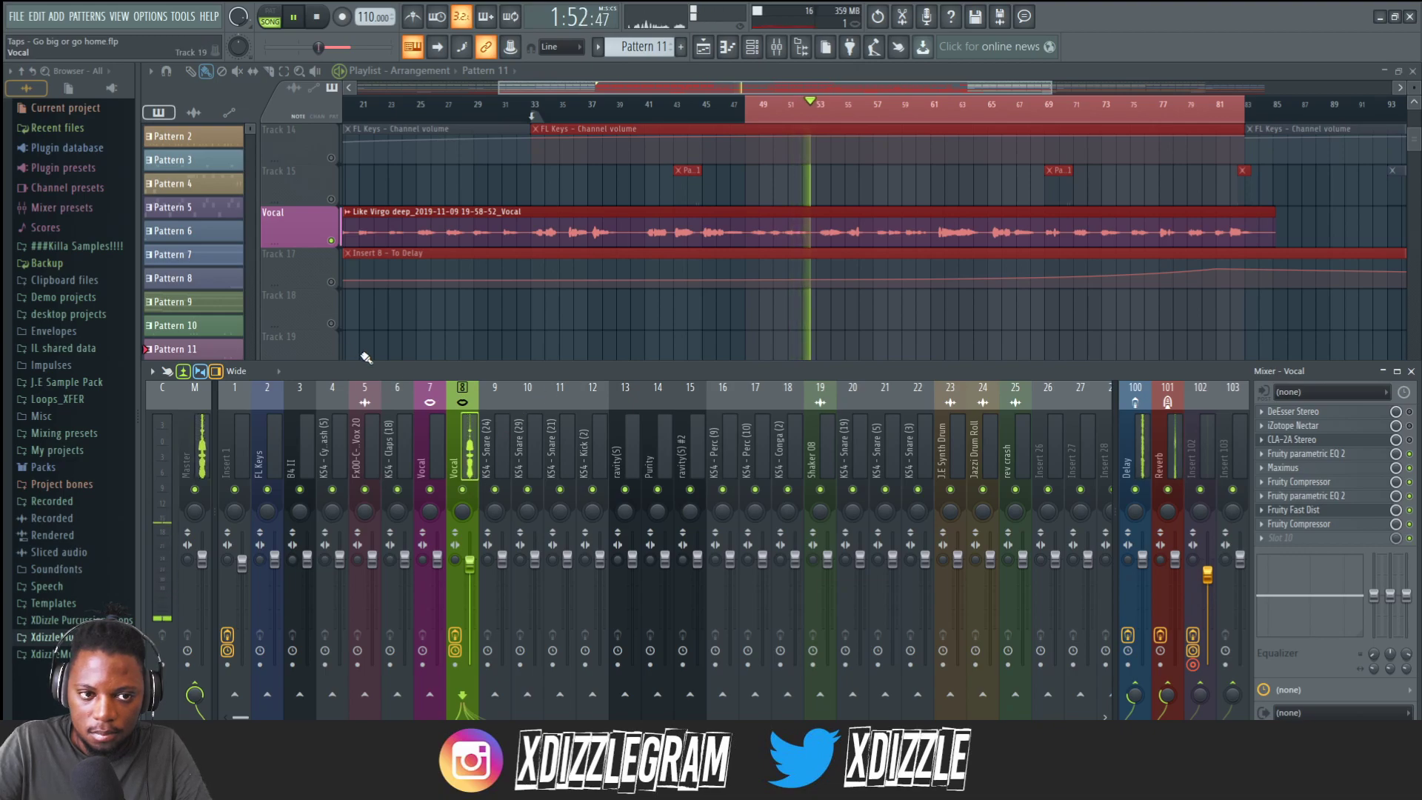
key(space)
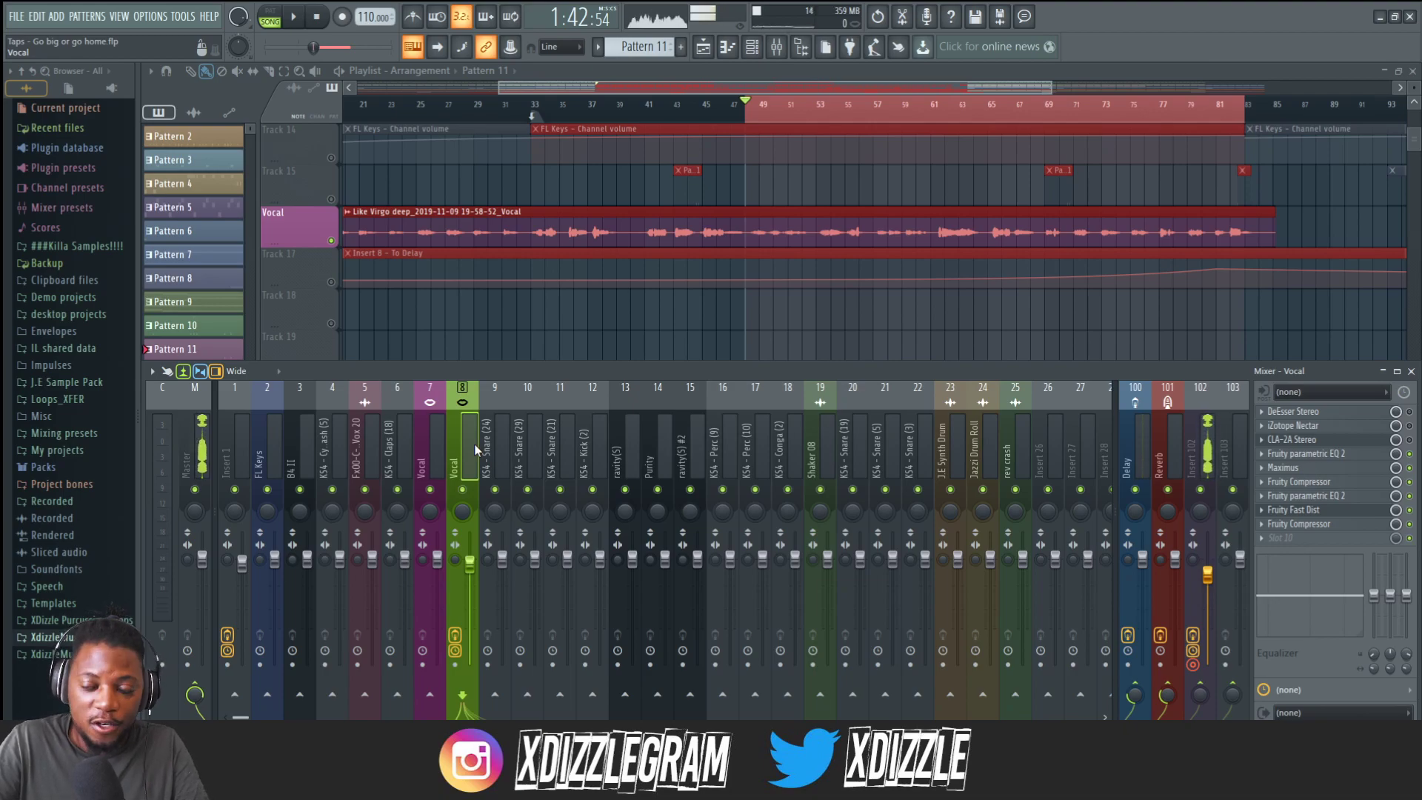
Reopen and close iZotope Nectar on the Vocal insert, then hide and restore the mixer.
click(1319, 429)
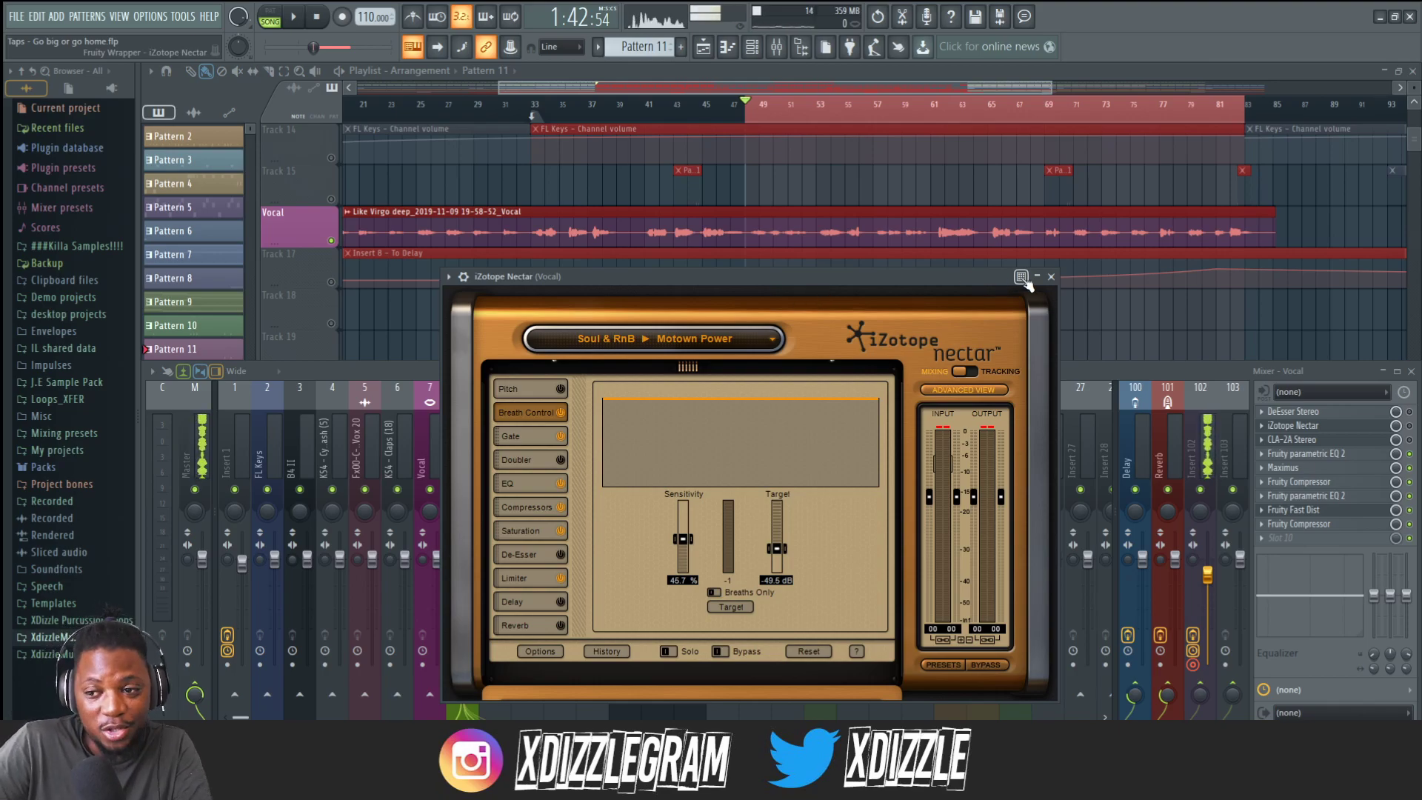
click(1051, 277)
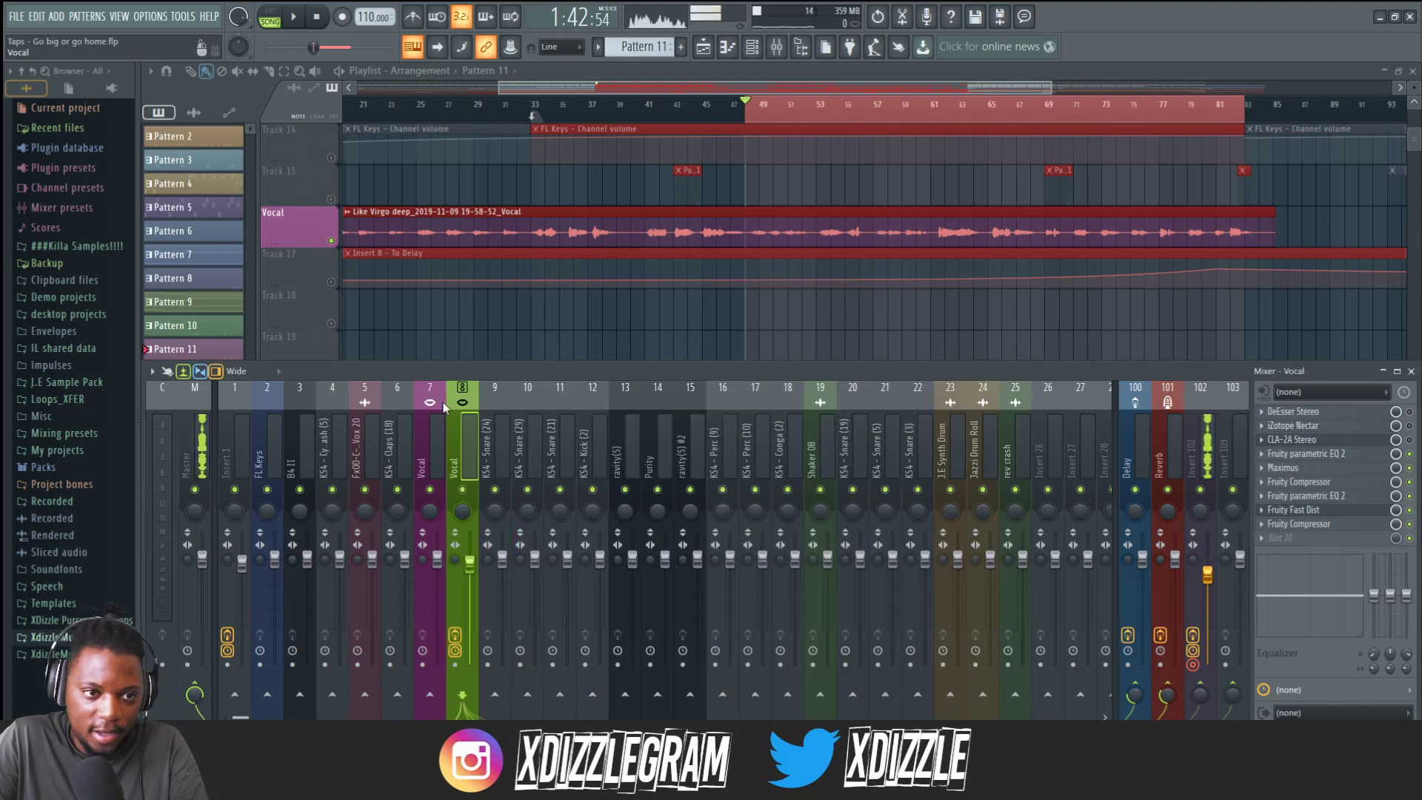
key(F9)
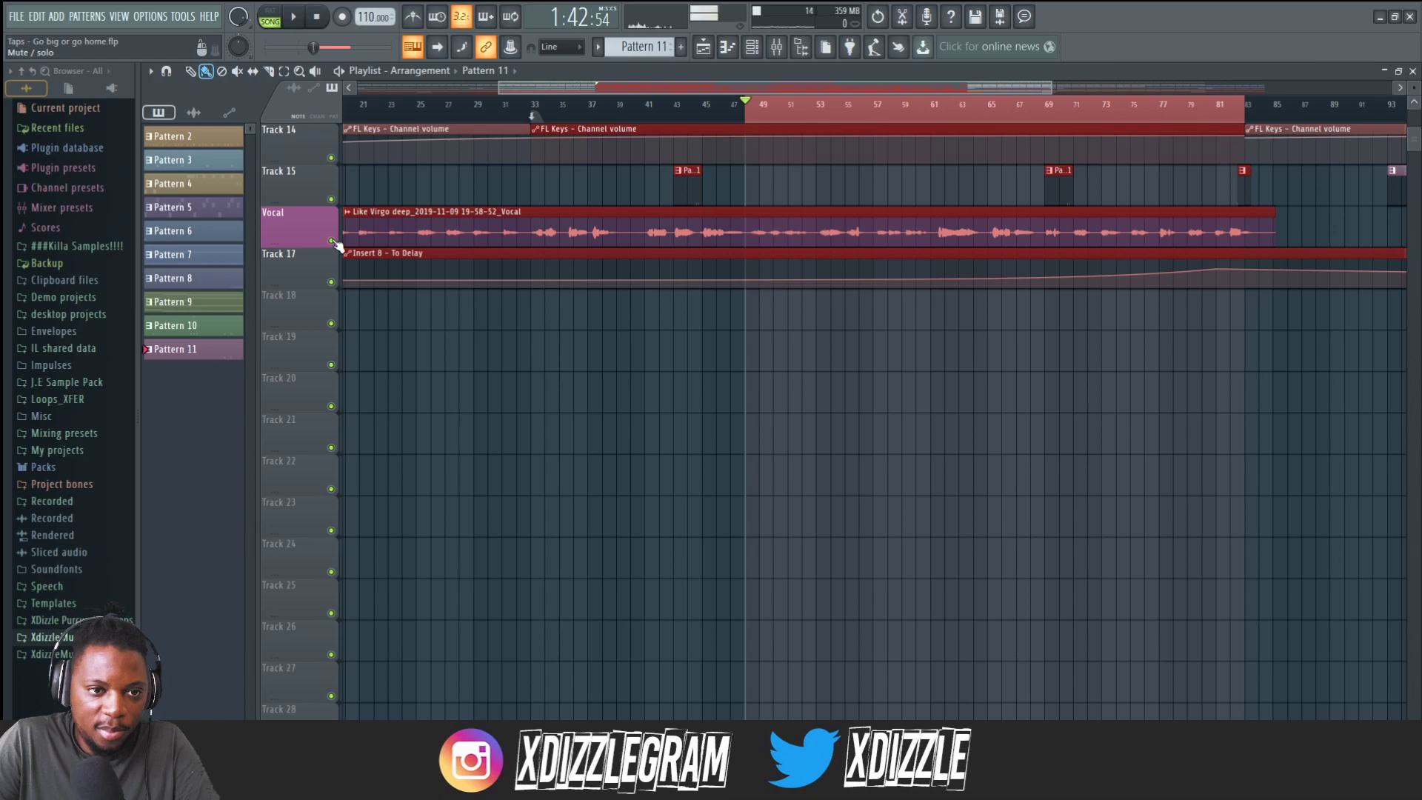
click(778, 46)
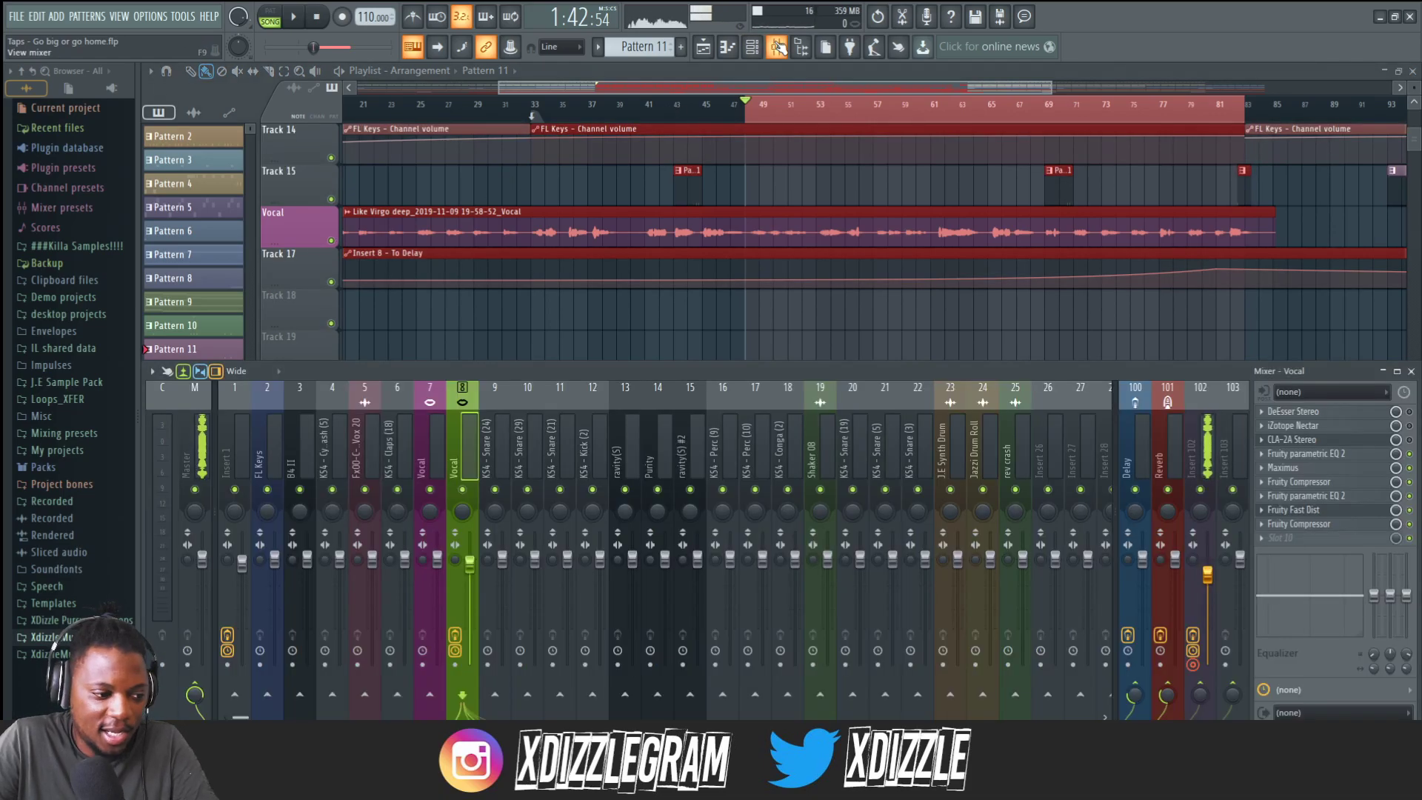
Toggle the Vocal insert's effect slots from the first Fruity parametric EQ 2 down to the last Fruity Compressor.
scroll(763, 115, down, 2)
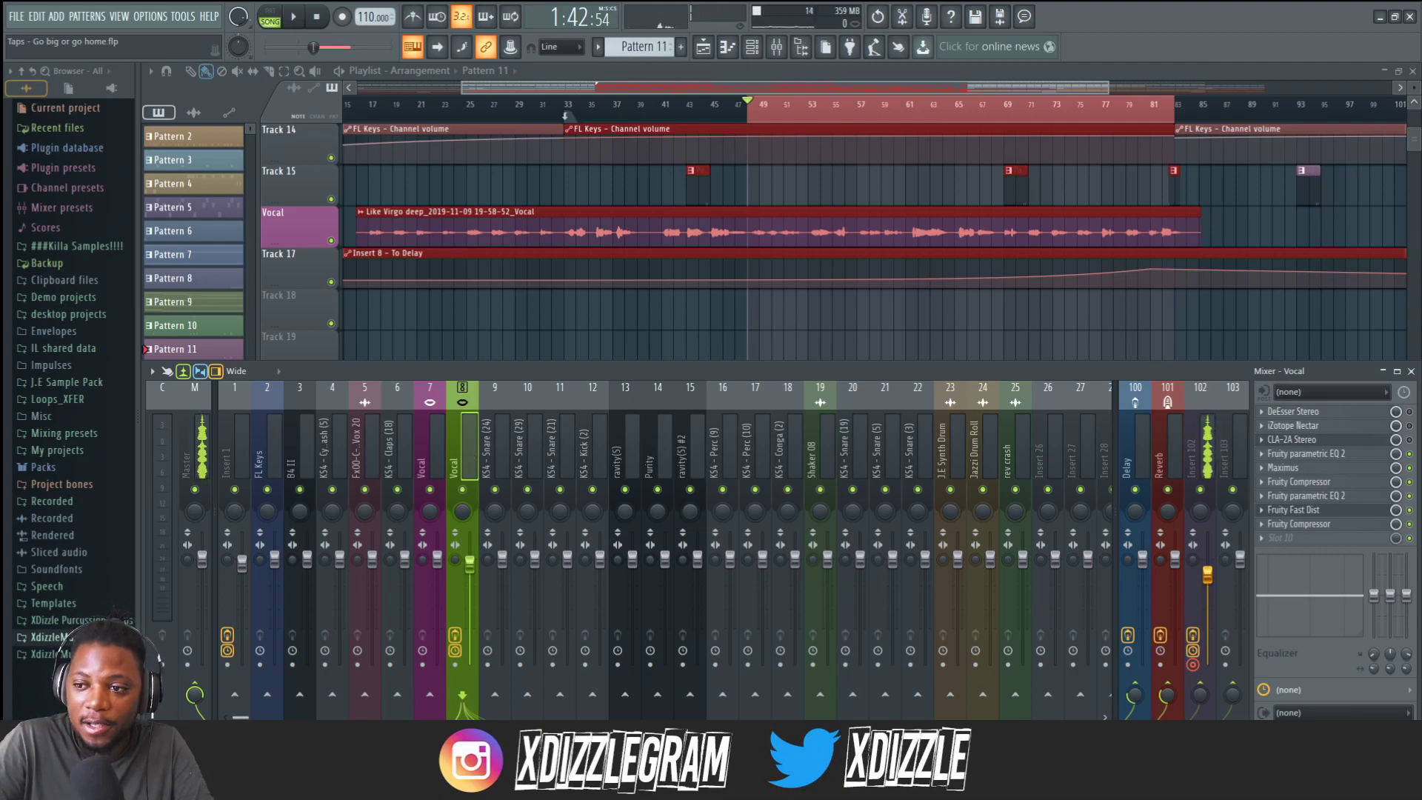
drag(1416, 452, 1235, 451)
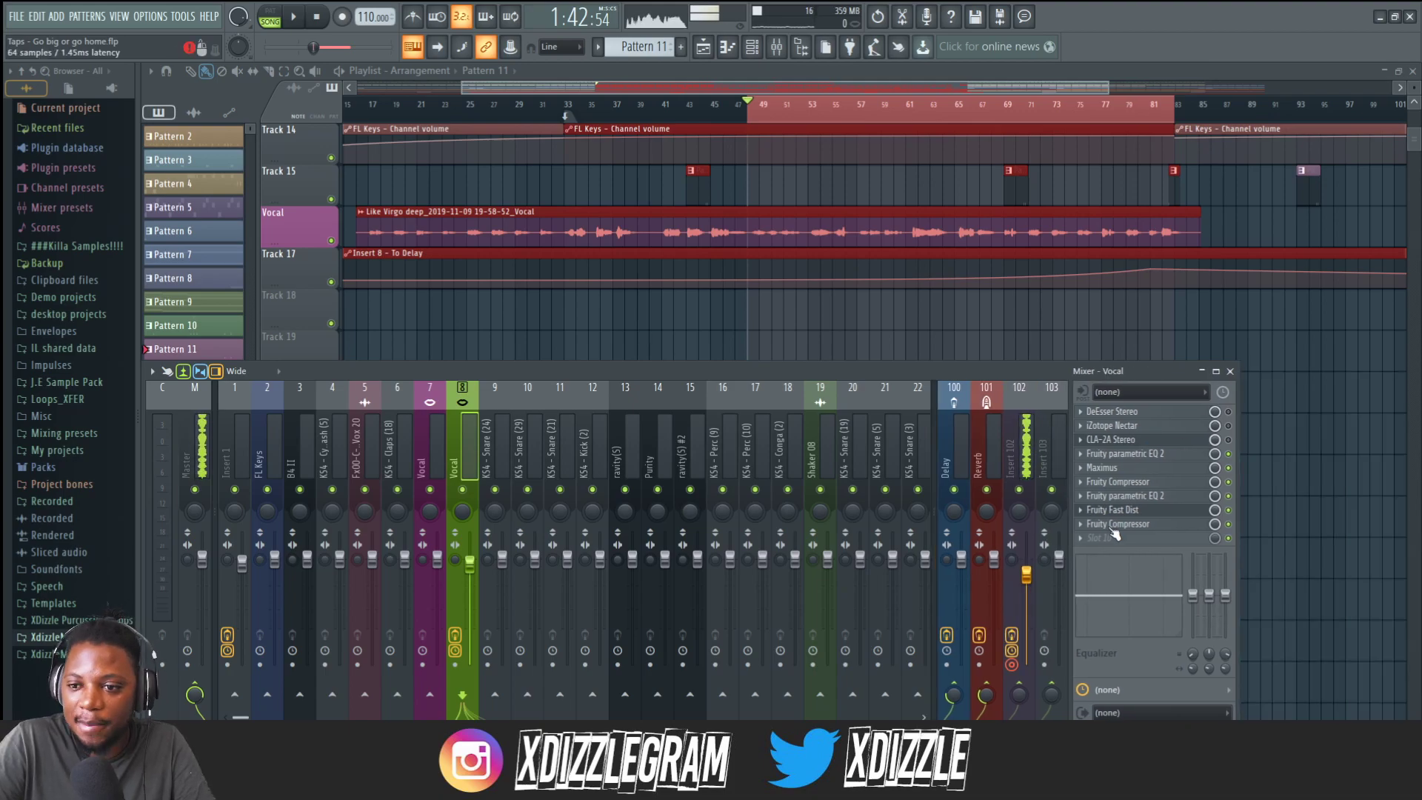
click(1116, 537)
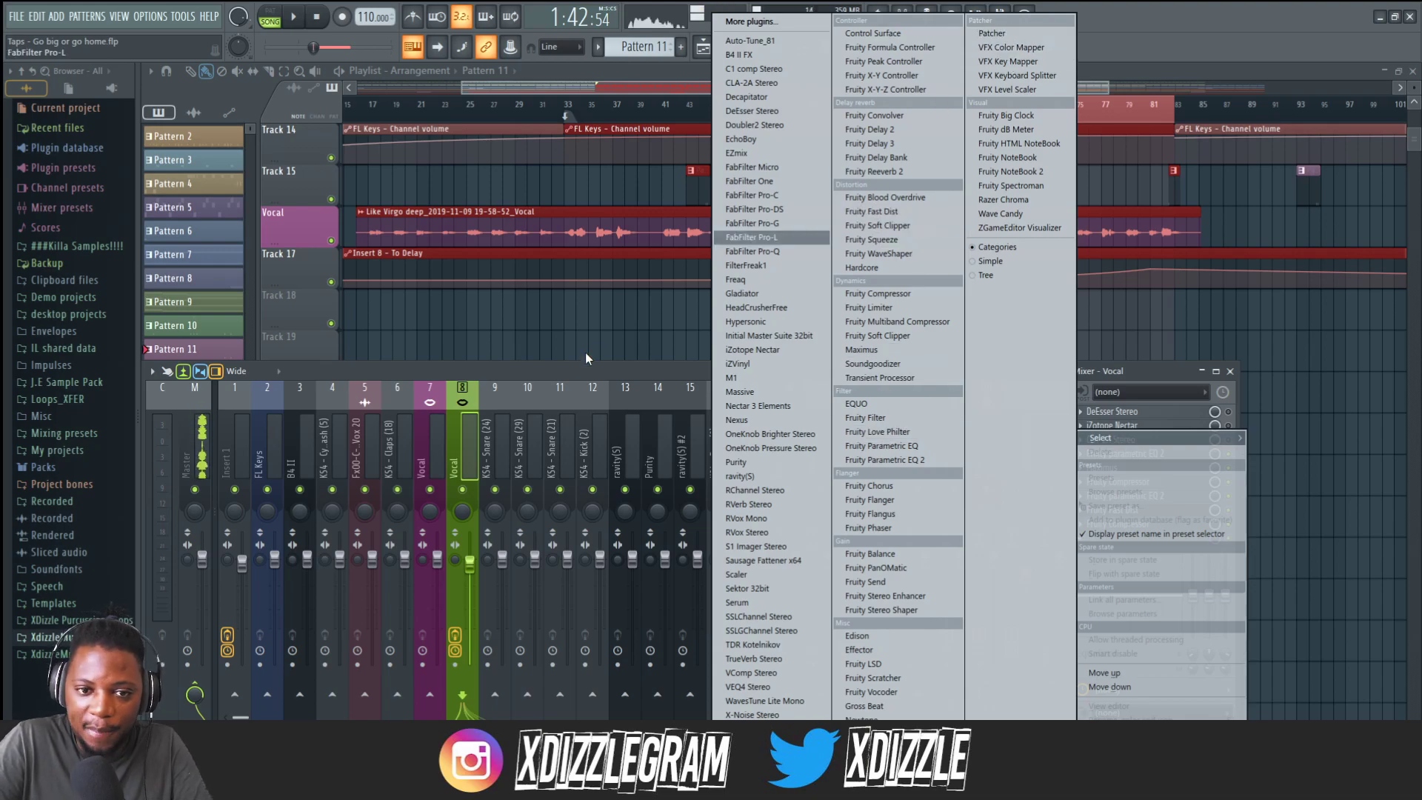
click(575, 375)
click(1228, 524)
click(1228, 510)
click(1228, 496)
click(1228, 482)
click(1227, 468)
click(1228, 454)
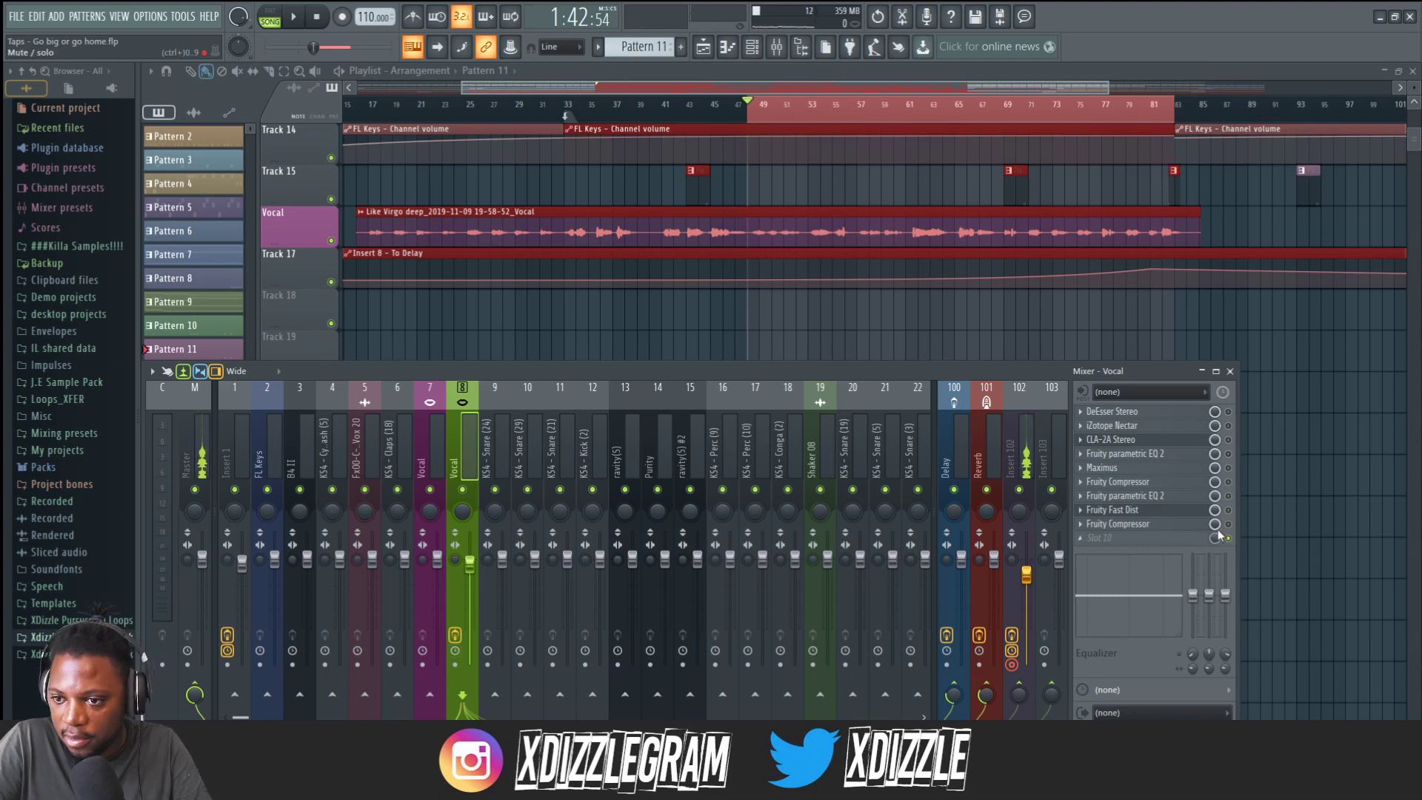
Load Patcher into the next empty Vocal insert slot and add Intelligent Deesser inside it.
click(1144, 538)
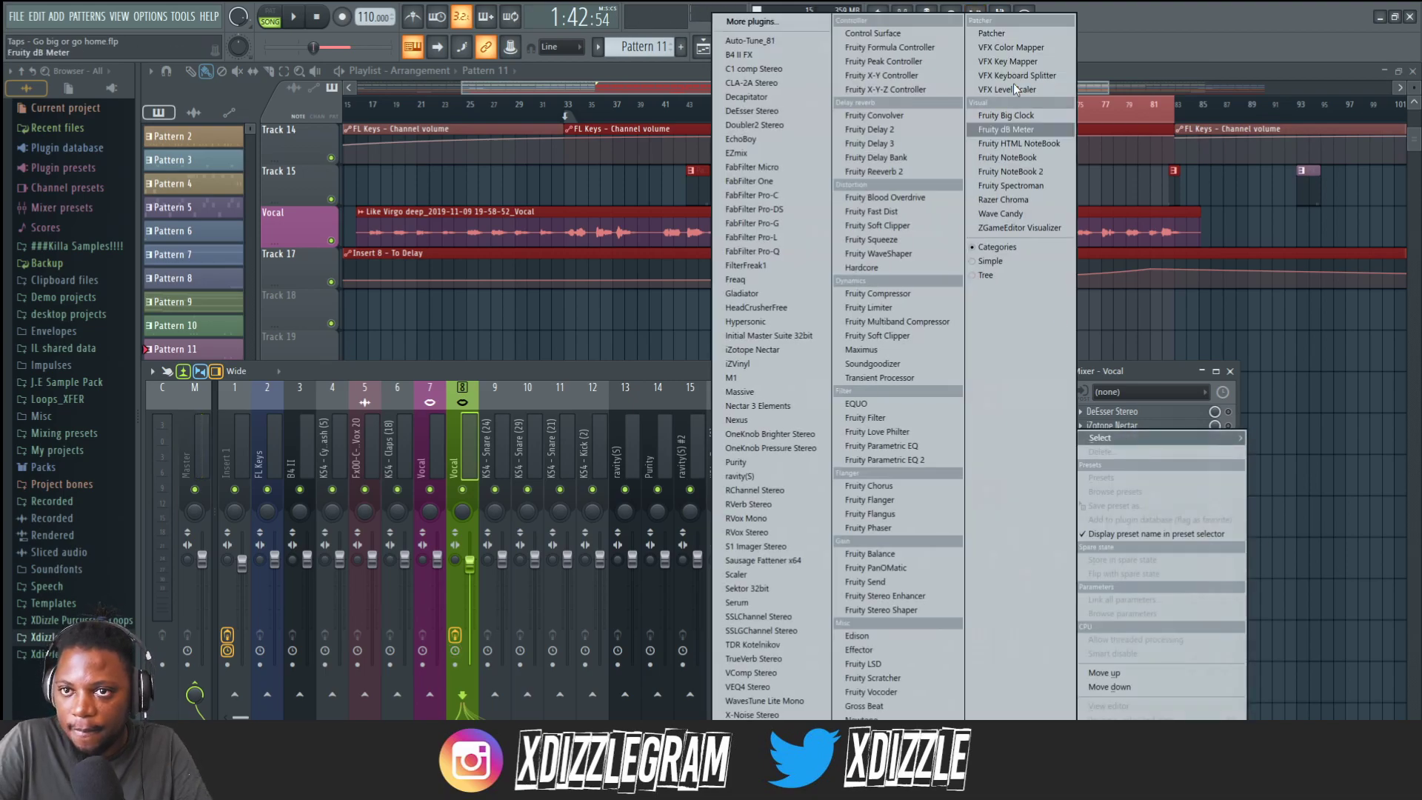
click(1009, 32)
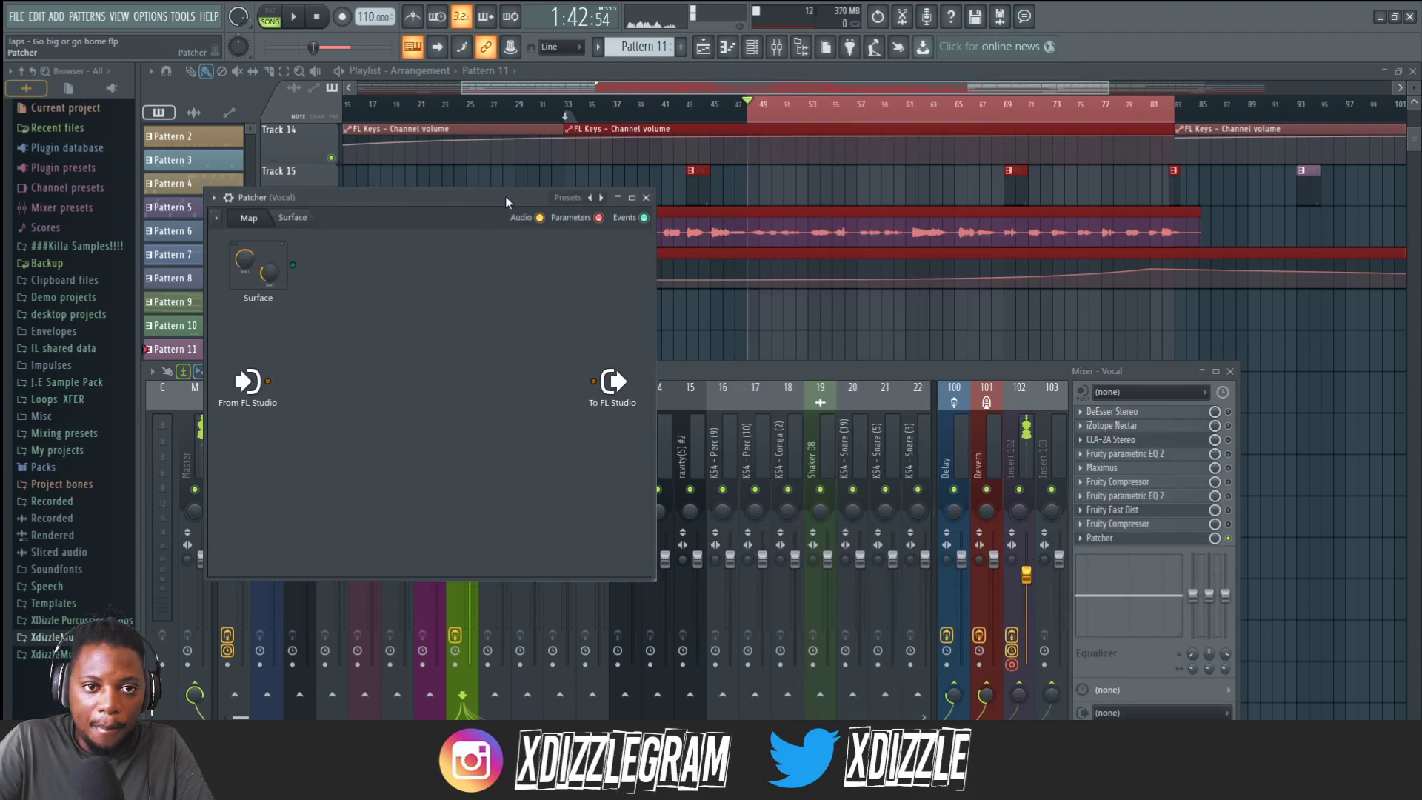
right_click(651, 167)
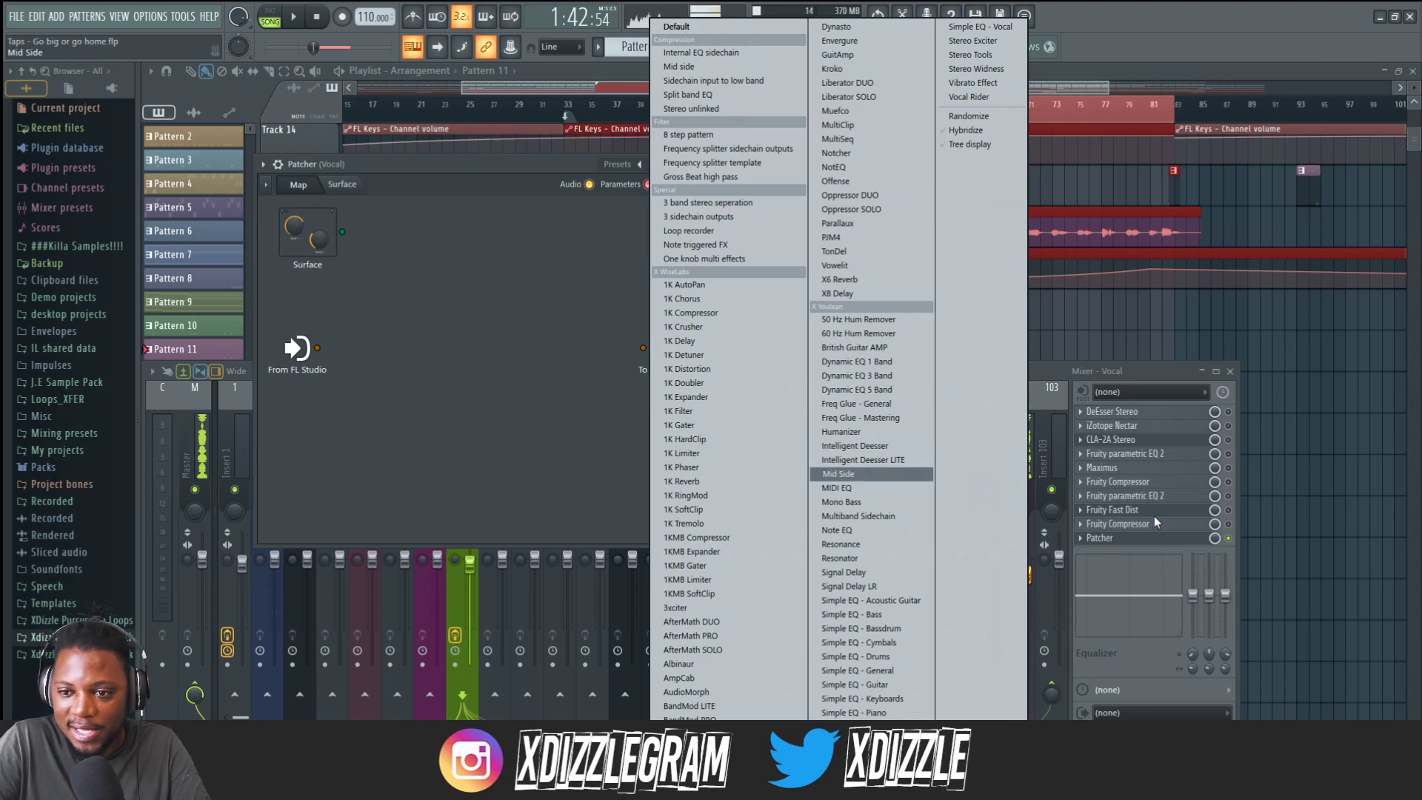
click(872, 446)
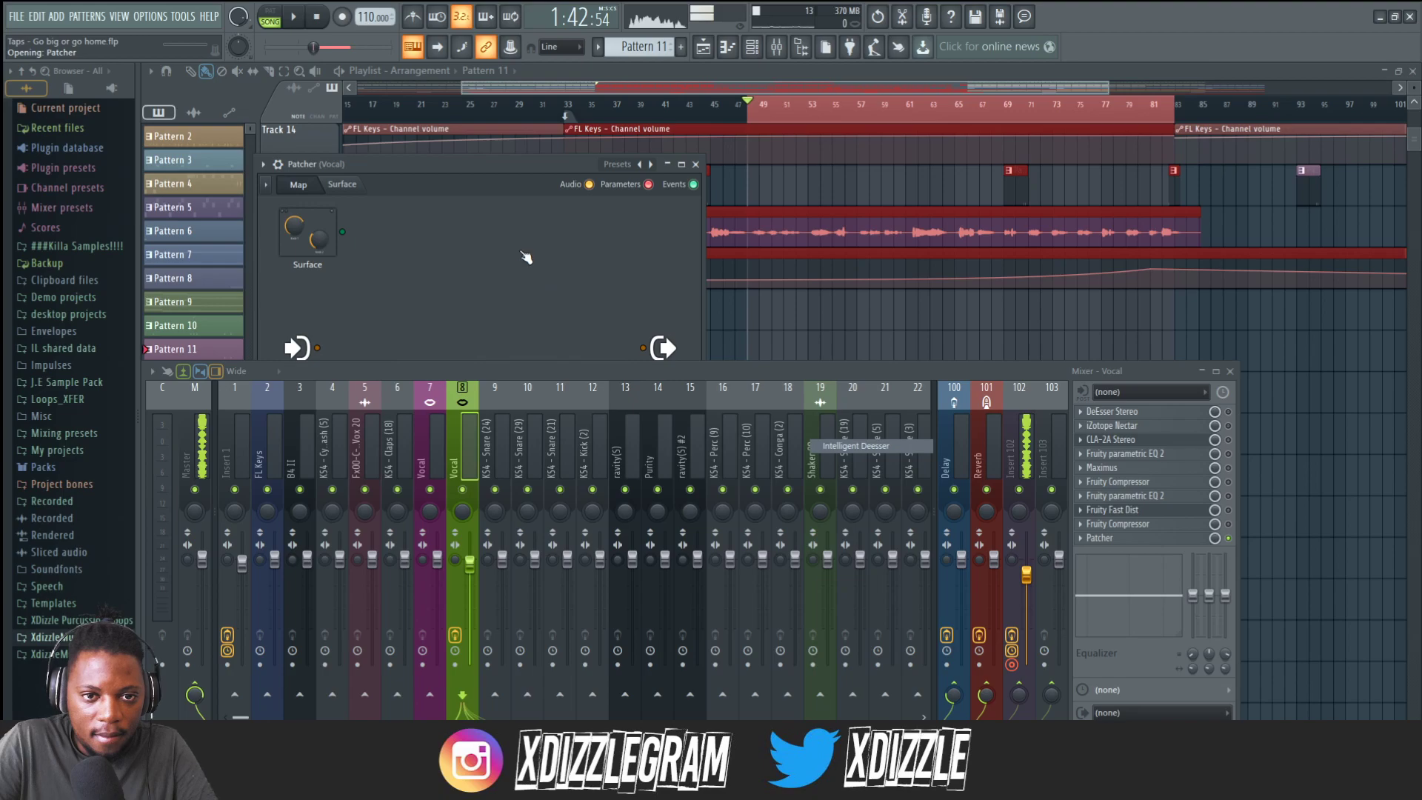
Open the Intelligent Deesser surface in Patcher, reposition and close its window, then open and dismiss the Patcher slot's options.
drag(519, 250, 520, 249)
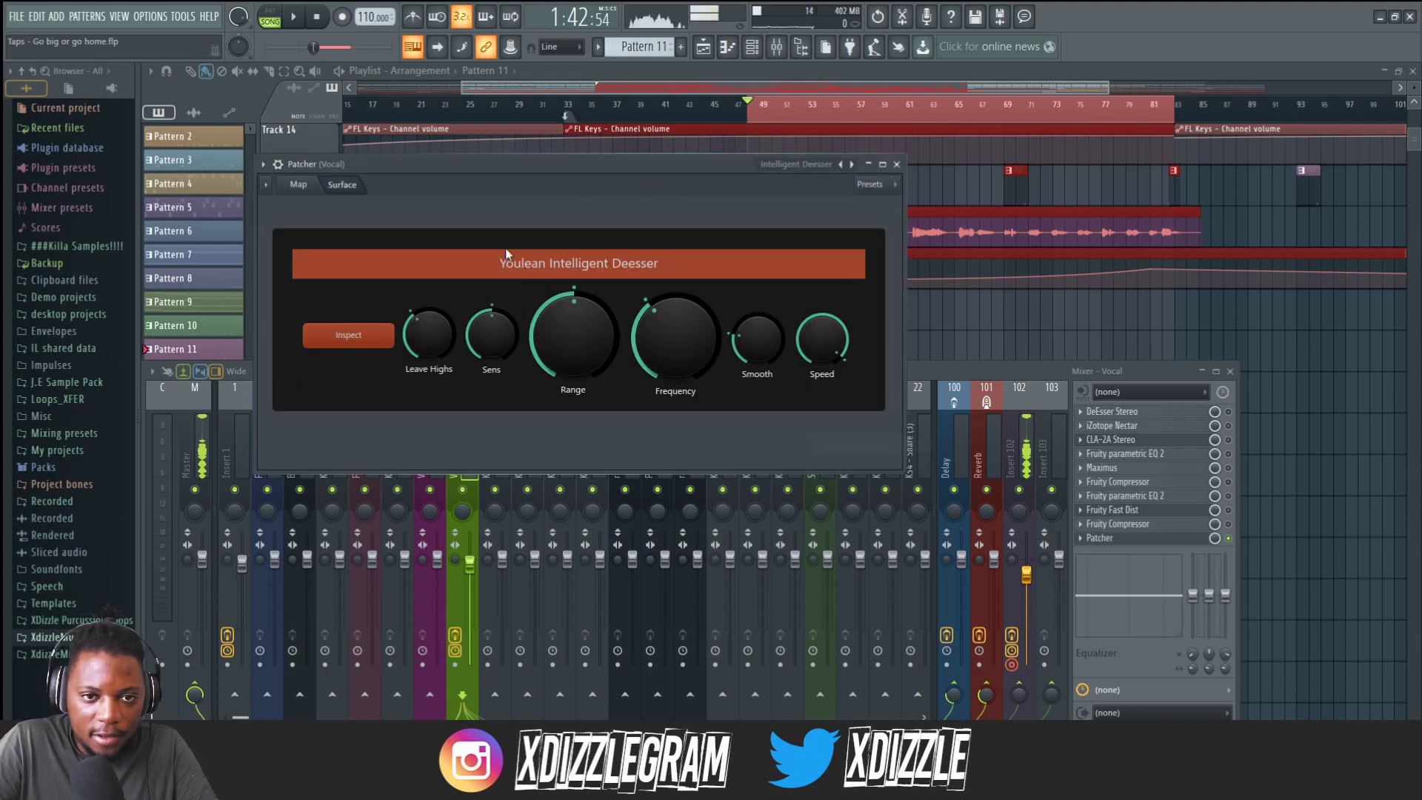
drag(576, 166, 642, 126)
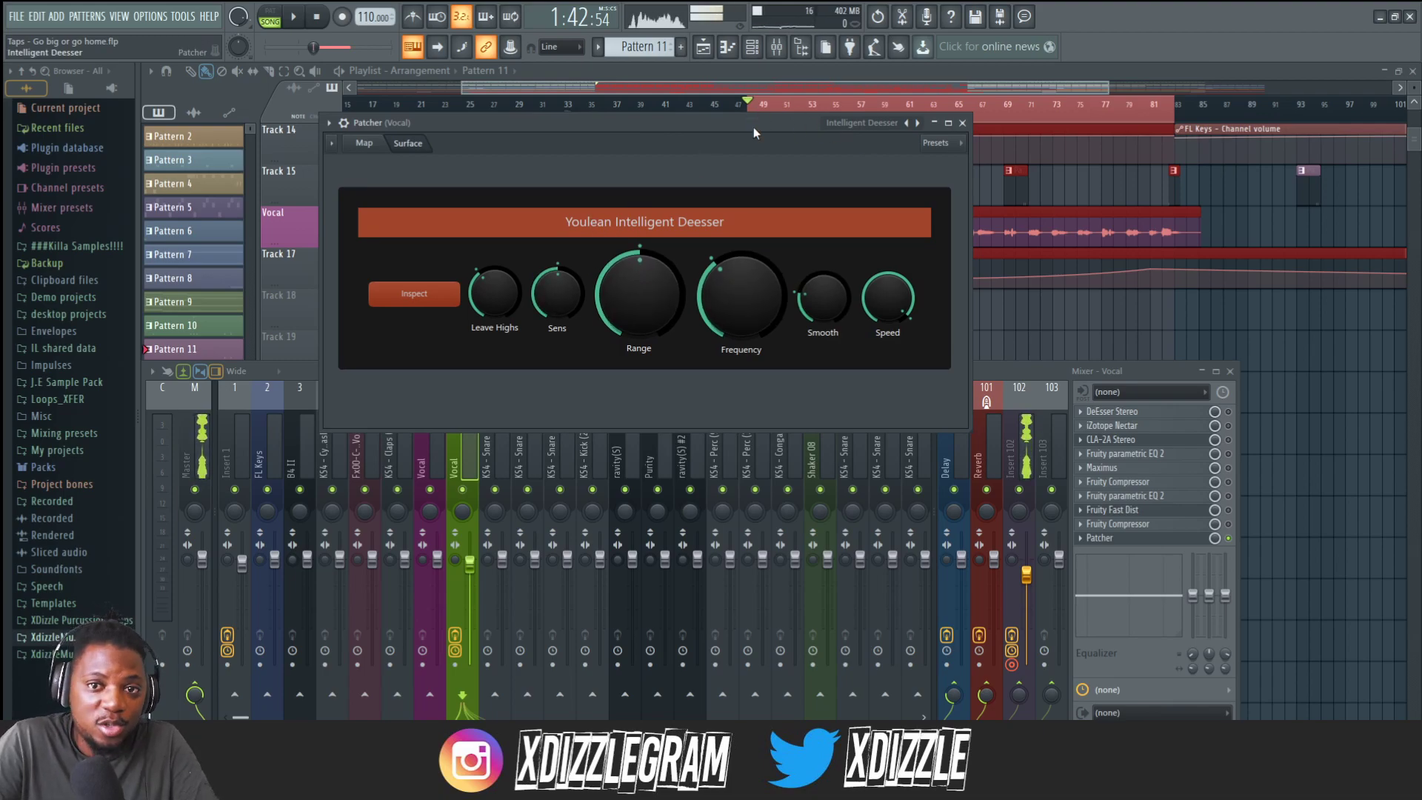
drag(757, 121, 751, 146)
click(956, 147)
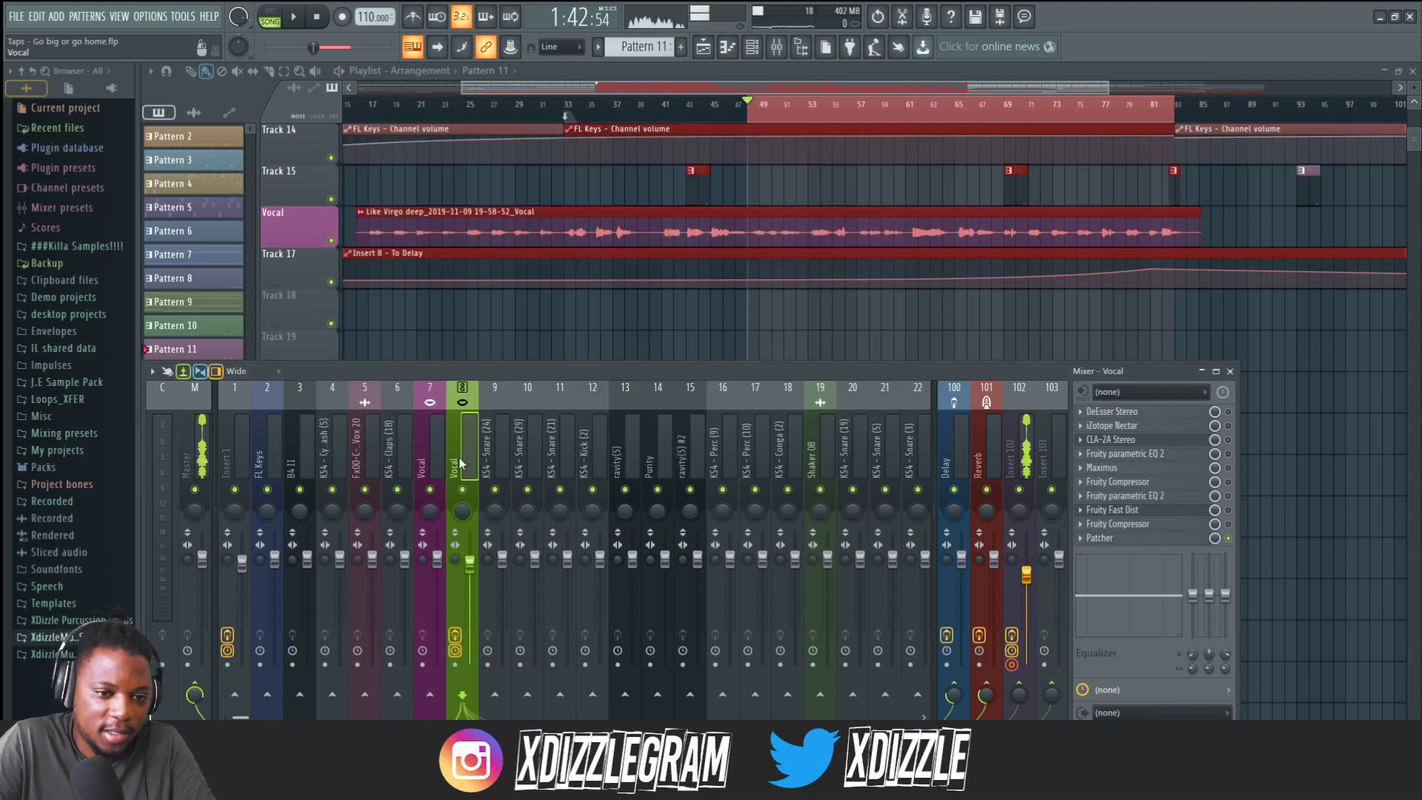
click(1087, 546)
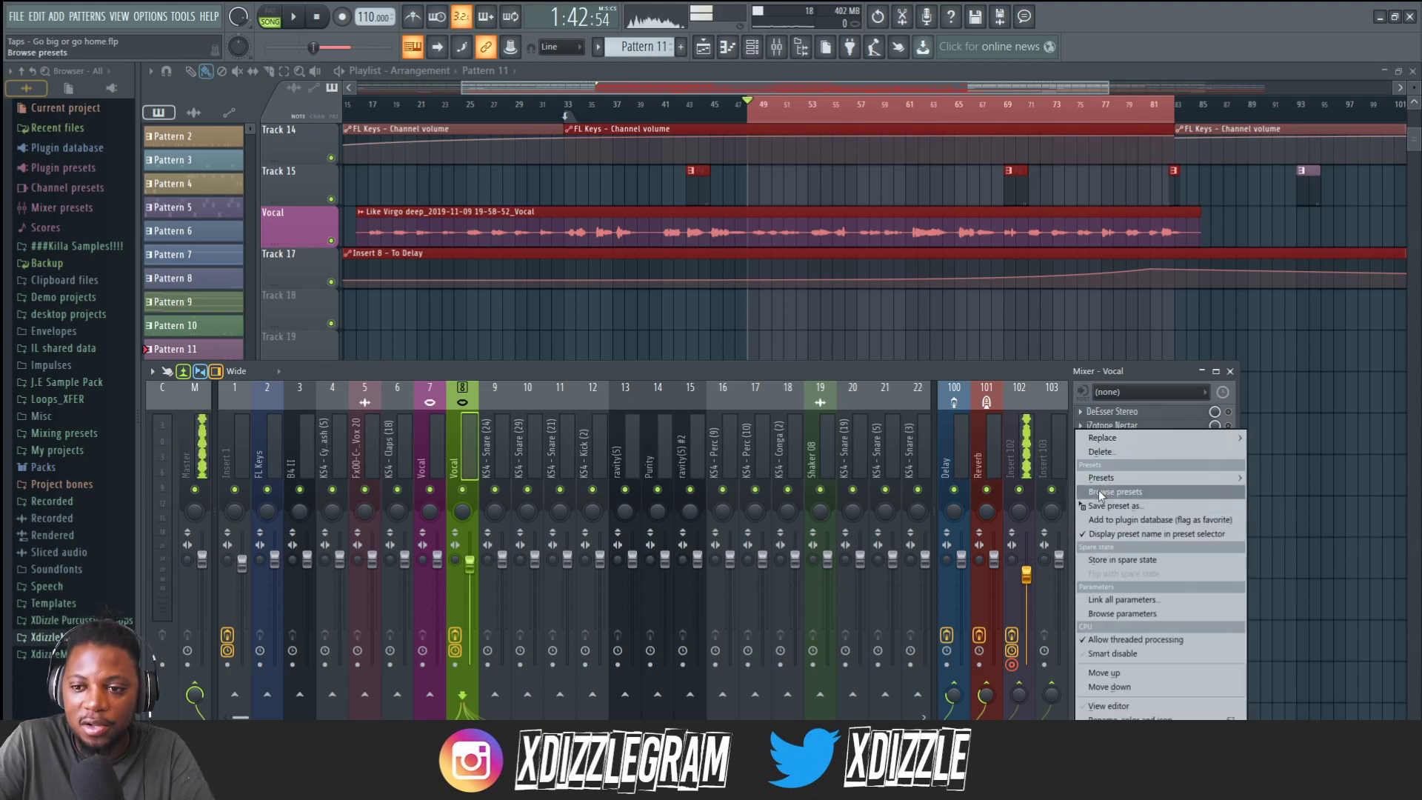
click(640, 374)
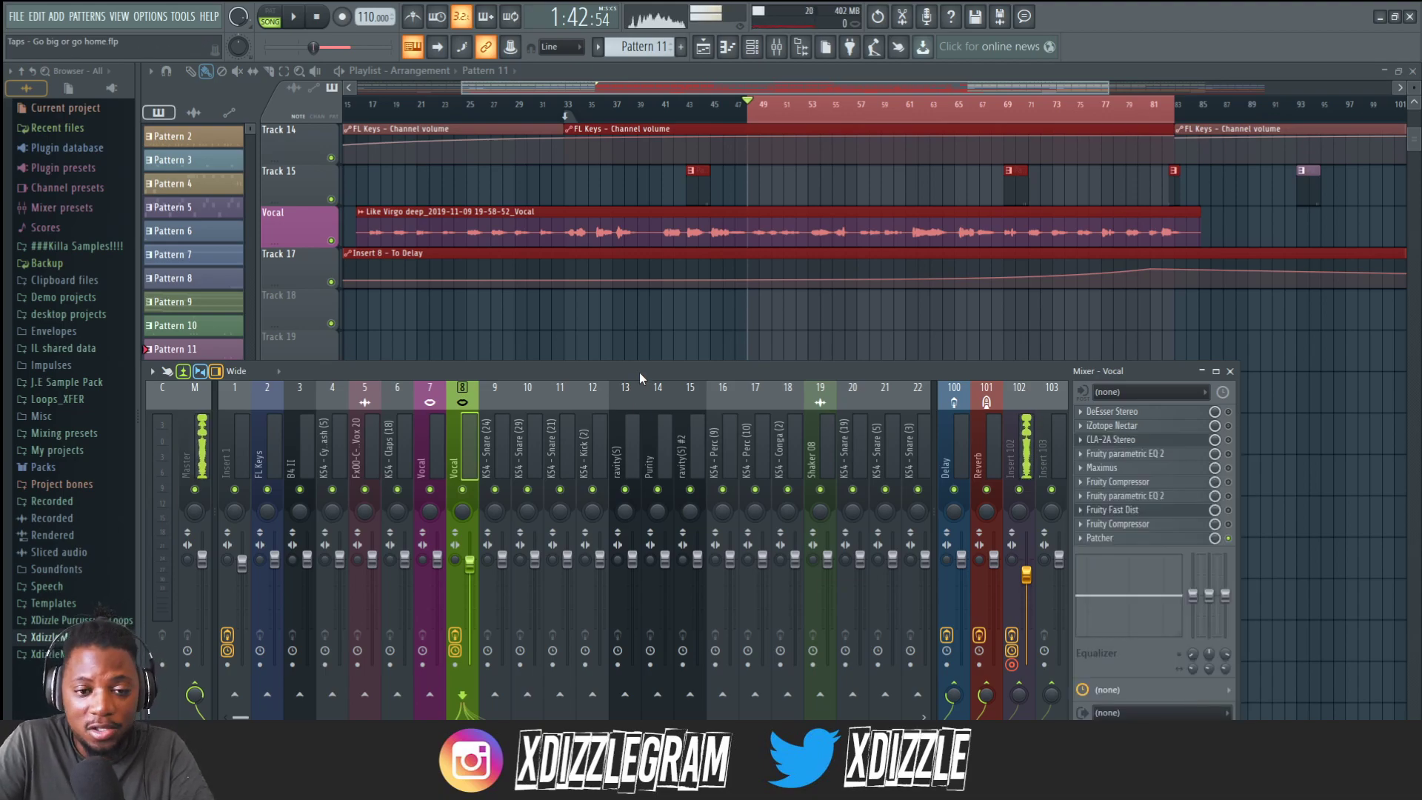